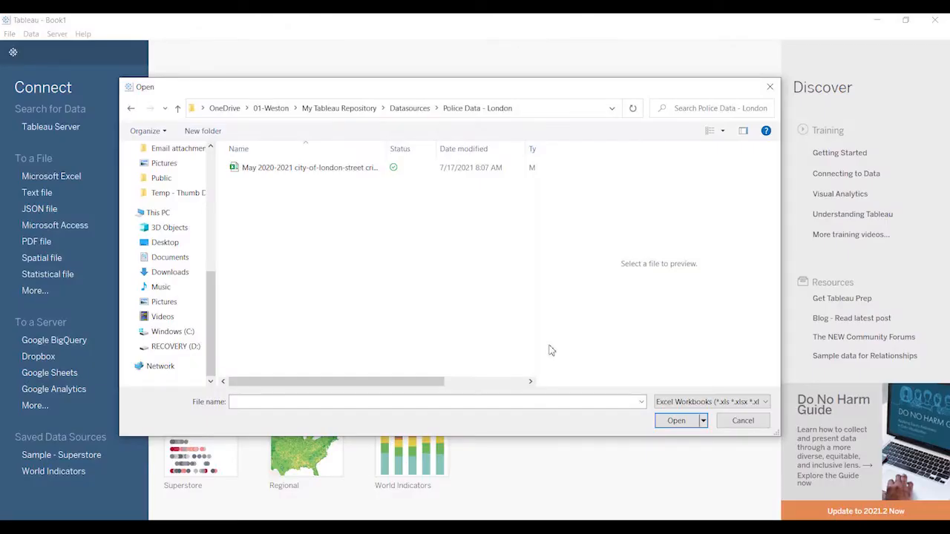
Step: Open the May 2020-2021 city-of-london-street crime workbook and create a union of all monthly sheets from 2020-05 to 2021-05
left_click(301, 170)
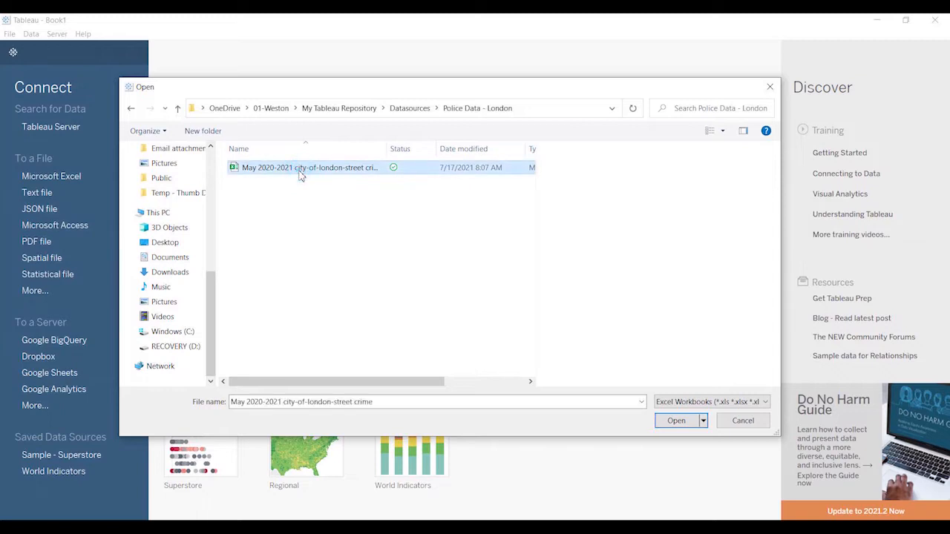
left_click(675, 421)
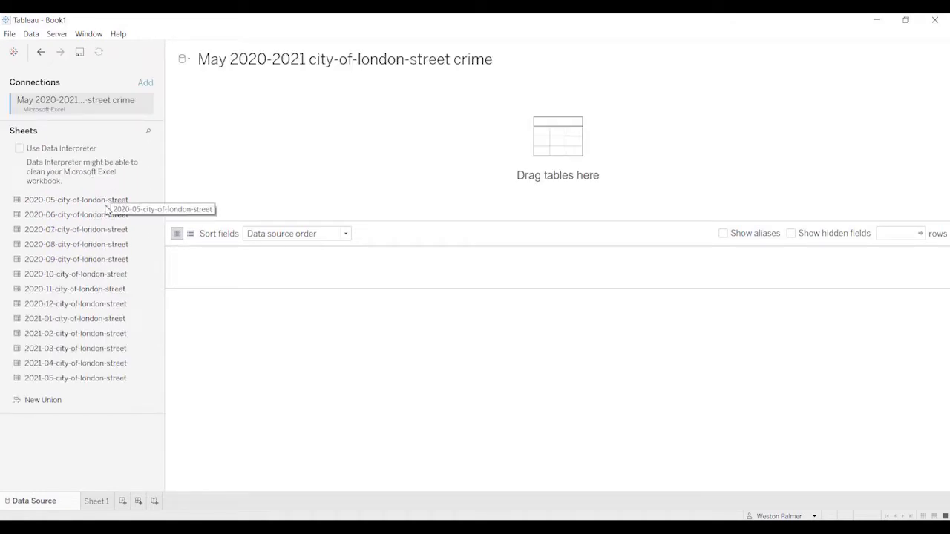
left_click(59, 400)
left_click_drag(158, 372, 259, 134)
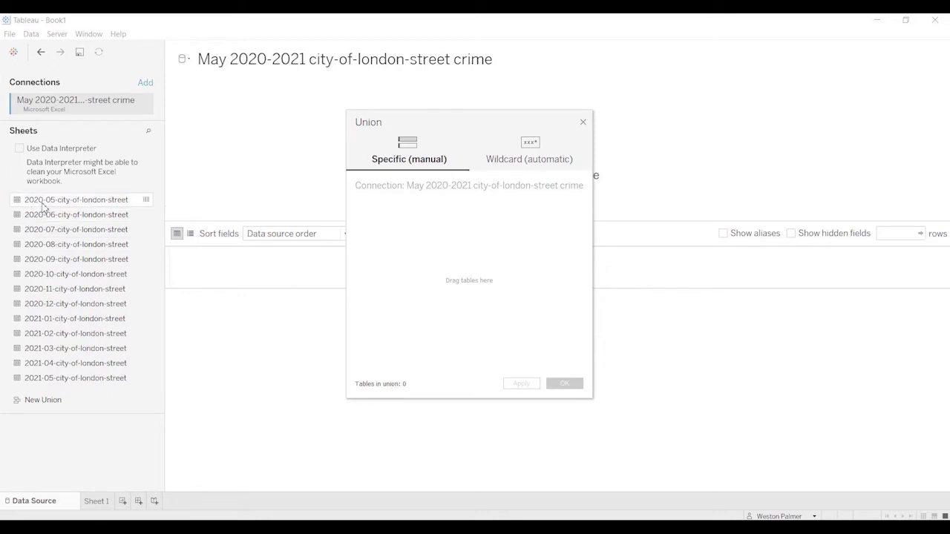
left_click(107, 382, "shift")
left_click_drag(93, 305, 439, 281)
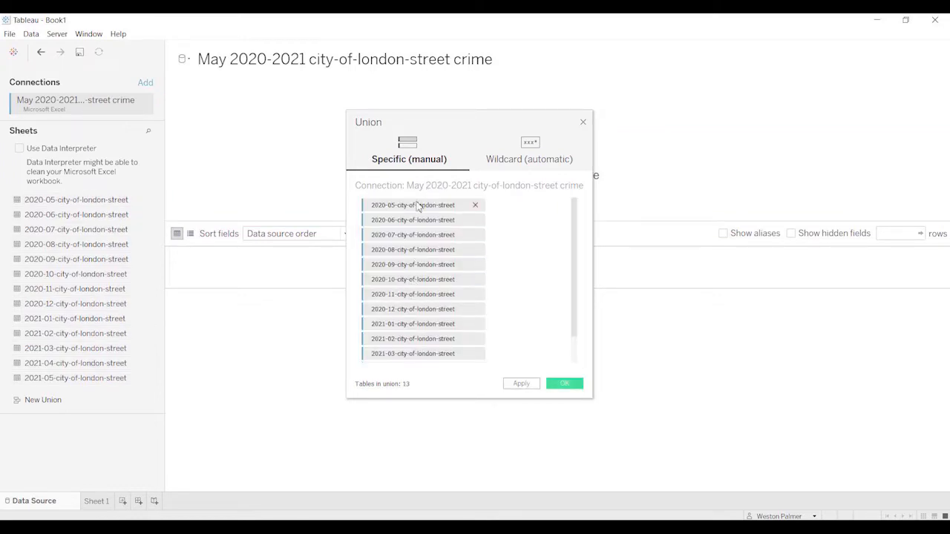
left_click_drag(573, 263, 577, 343)
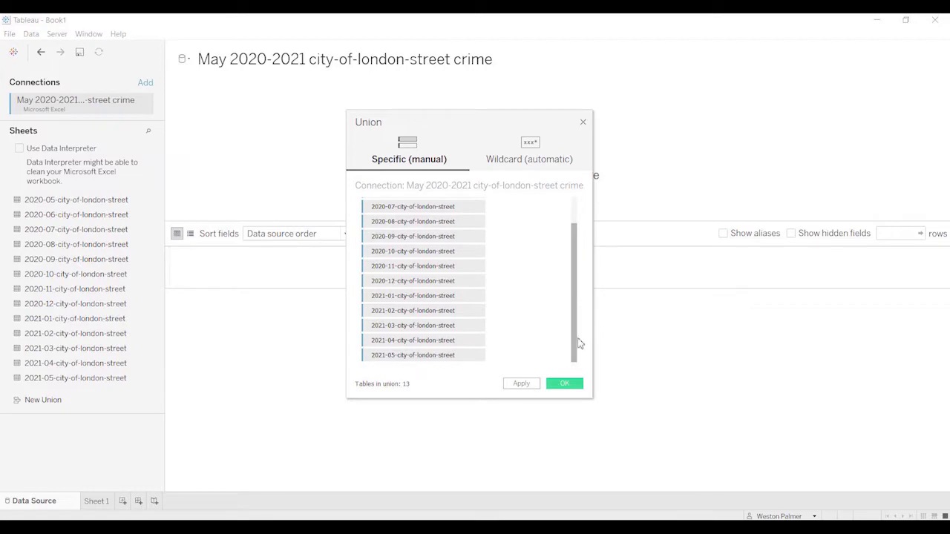
left_click(564, 386)
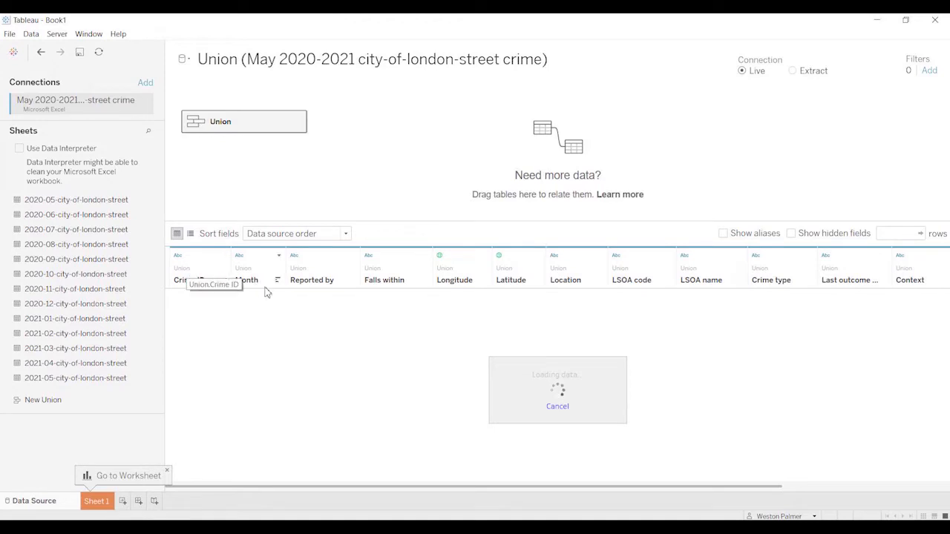
Step: Change the data type of the Month column in the union to Date
left_click(239, 256)
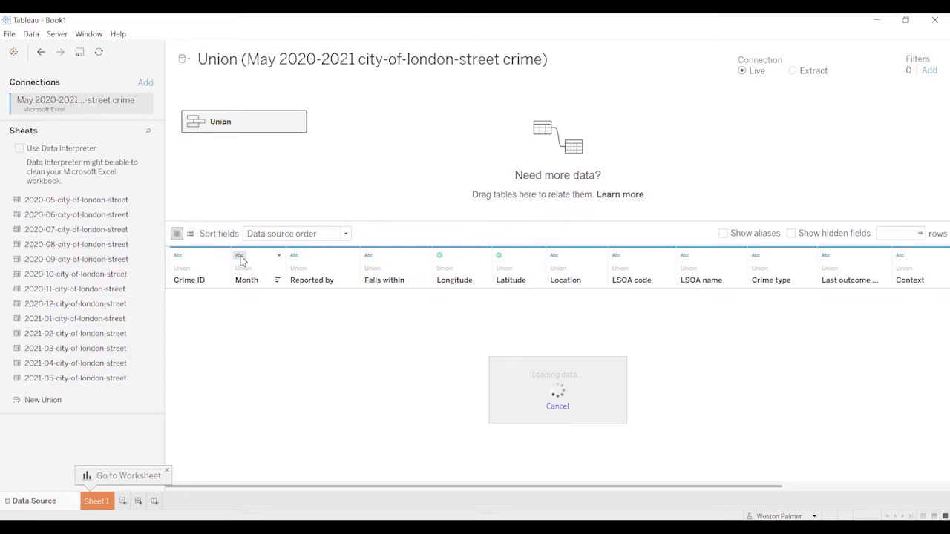
left_click(239, 256)
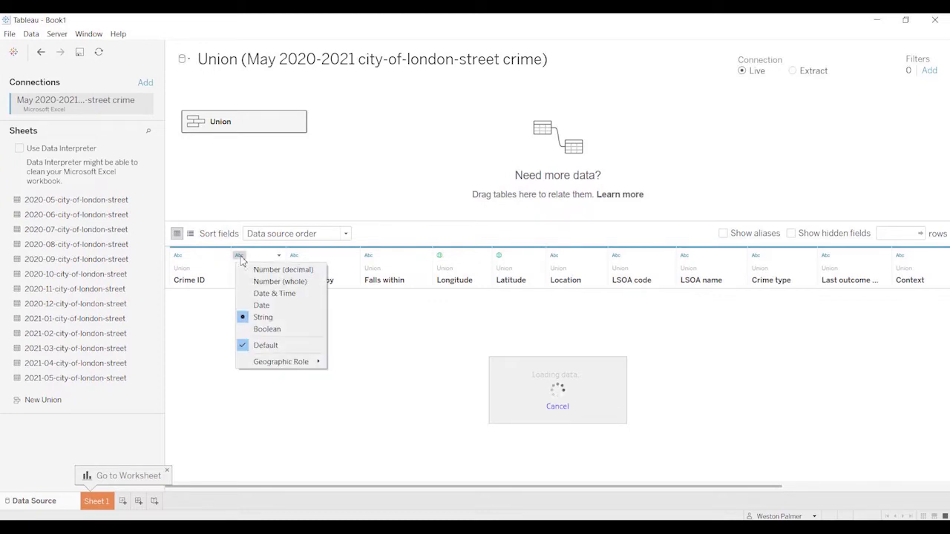
left_click(262, 304)
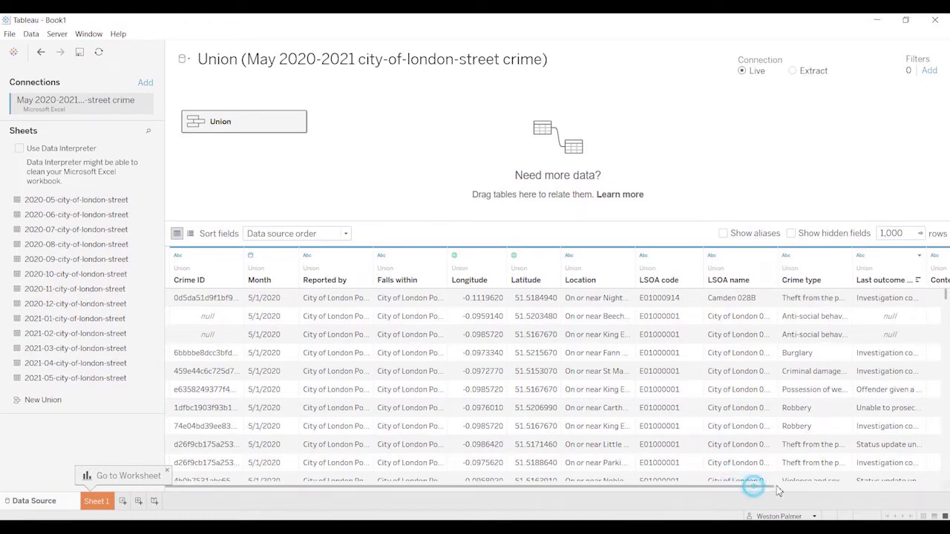
left_click_drag(778, 490, 662, 498)
left_click(918, 280)
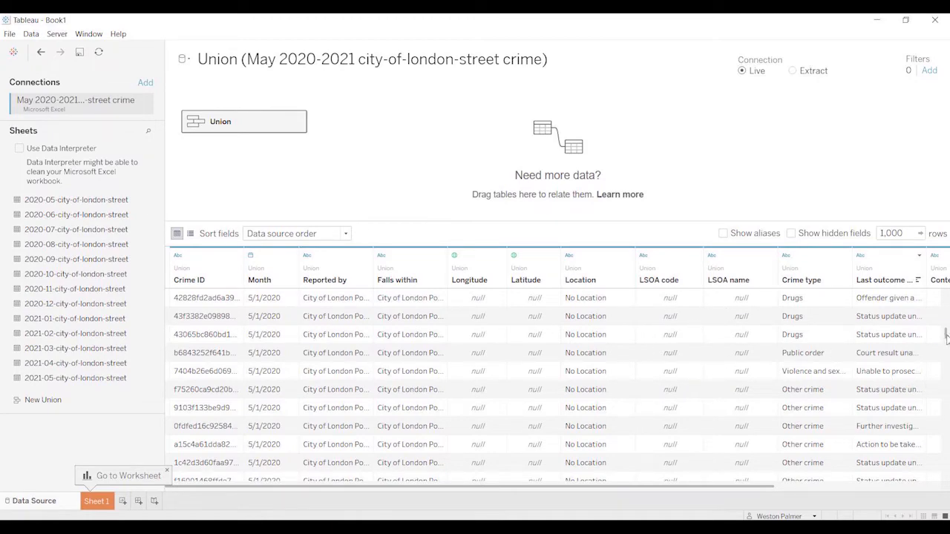
left_click_drag(945, 338, 946, 272)
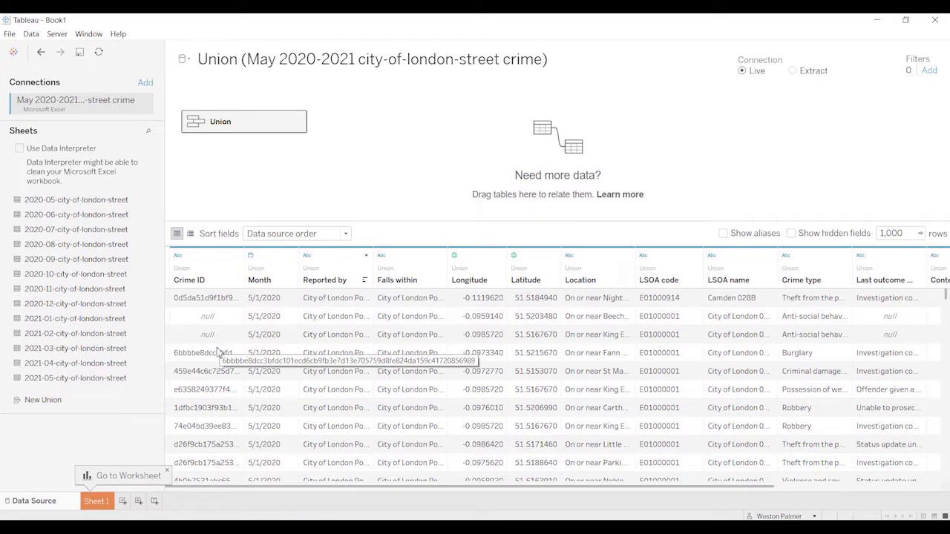
Step: On Sheet 1, plot Union (Count) on Rows against Month on Columns, using the continuous month-and-year level
left_click(101, 502)
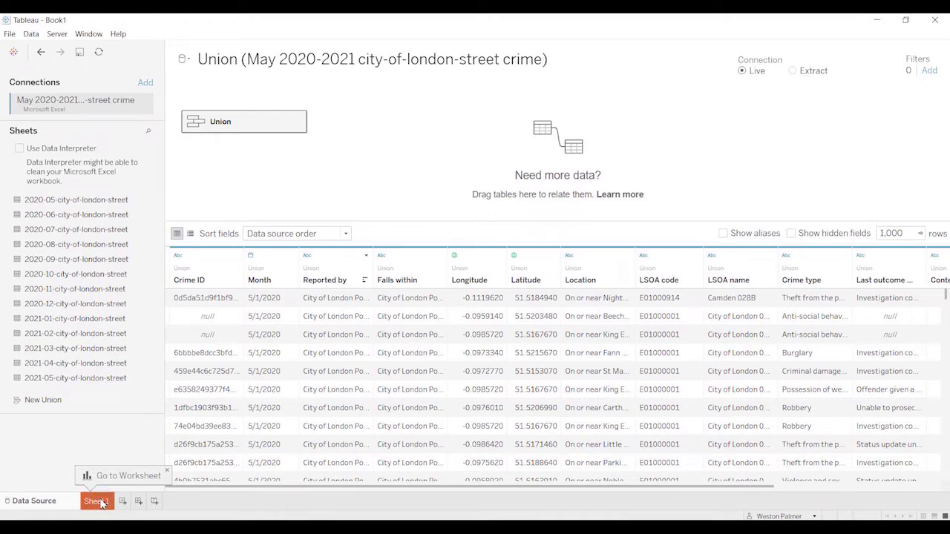
left_click(101, 502)
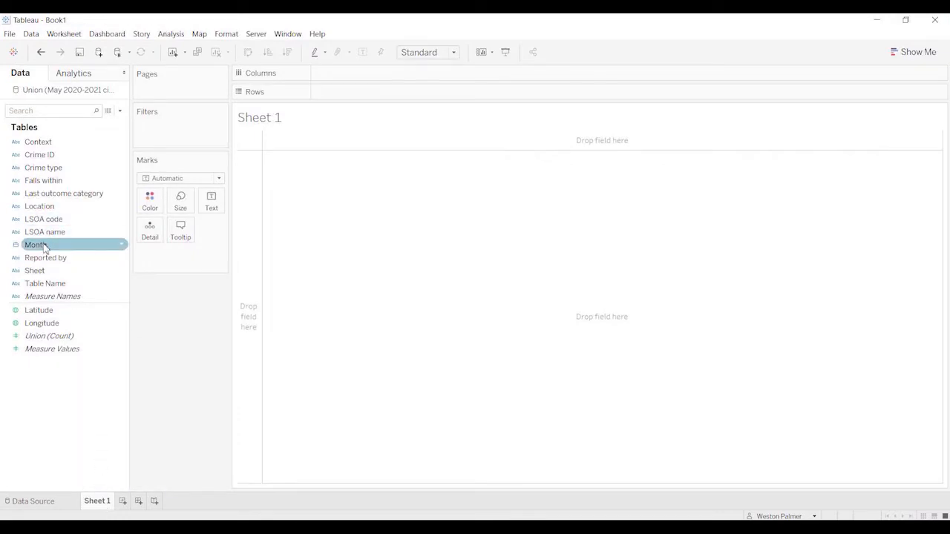
key("F2")
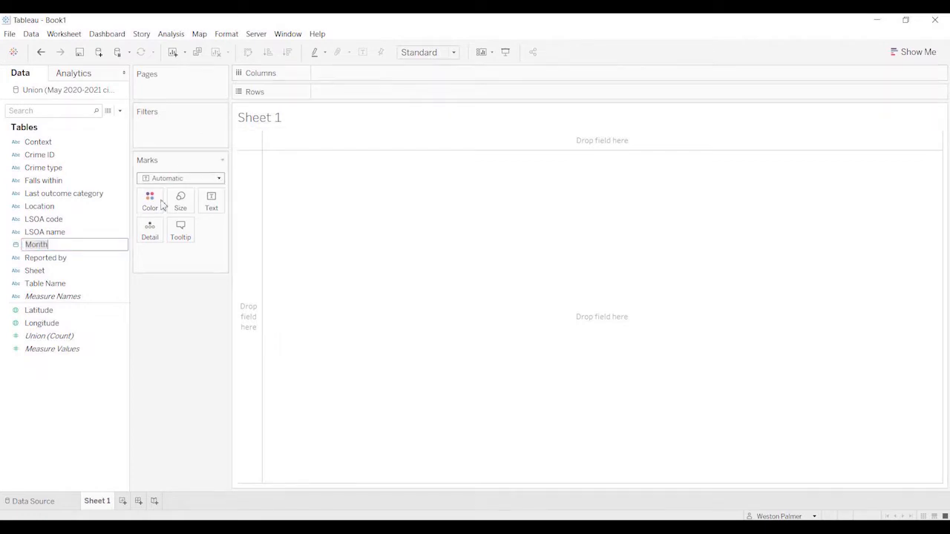
left_click(156, 311)
left_click_drag(35, 245, 336, 77)
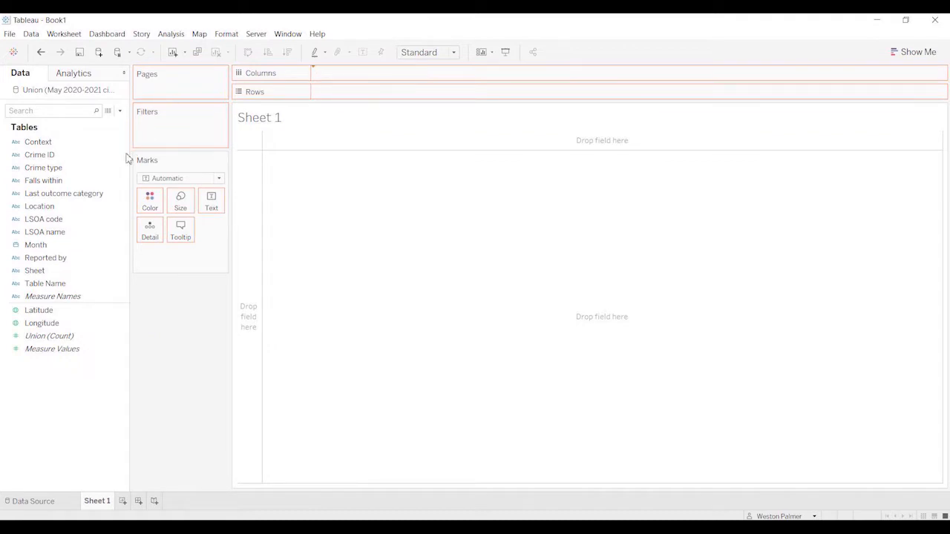
left_click(58, 337)
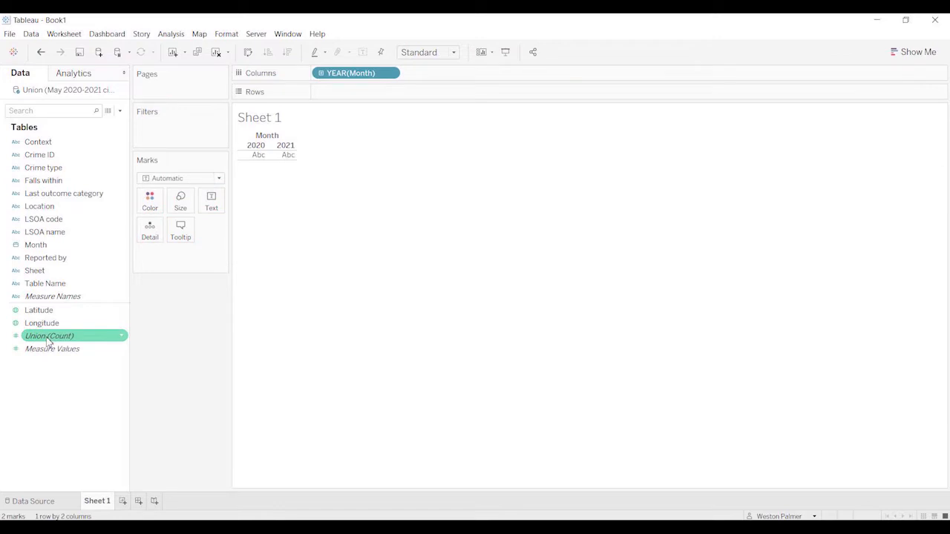
left_click_drag(48, 339, 341, 97)
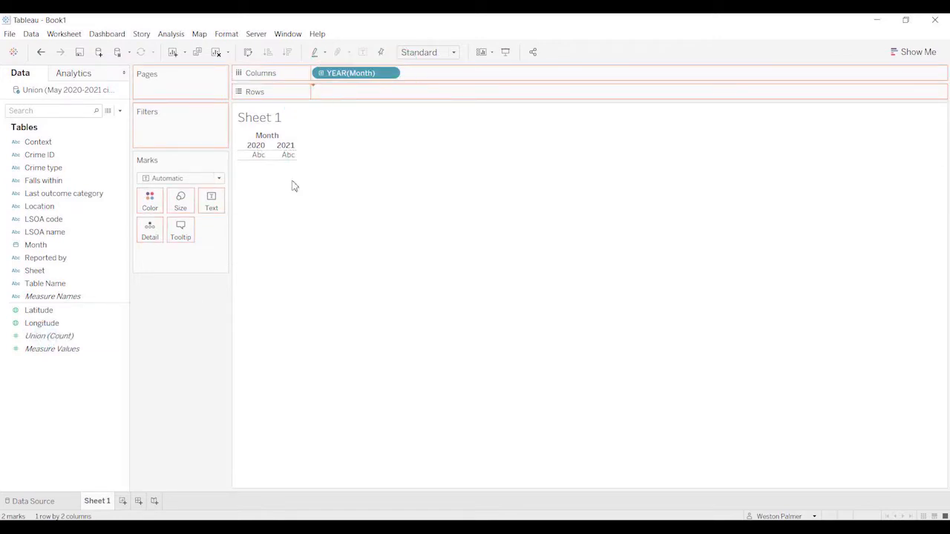
left_click(389, 74)
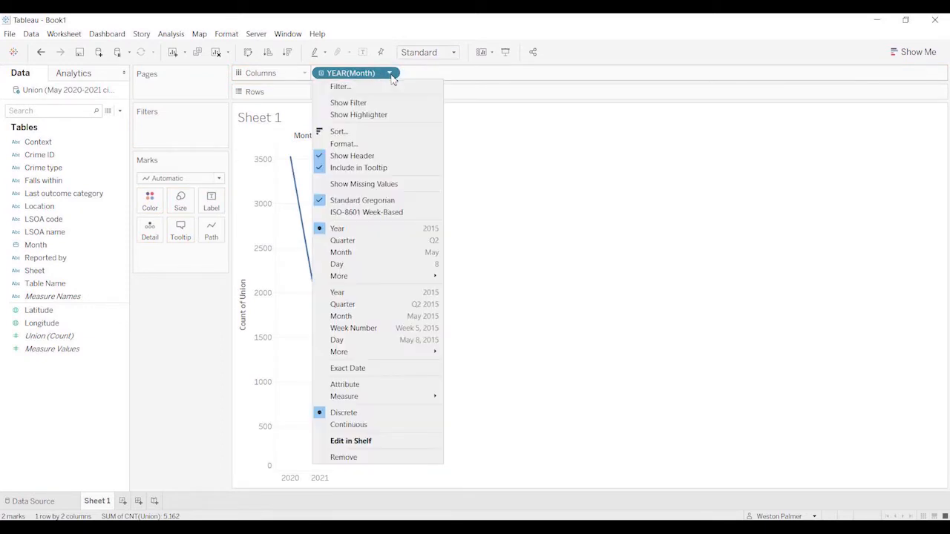
left_click(385, 316)
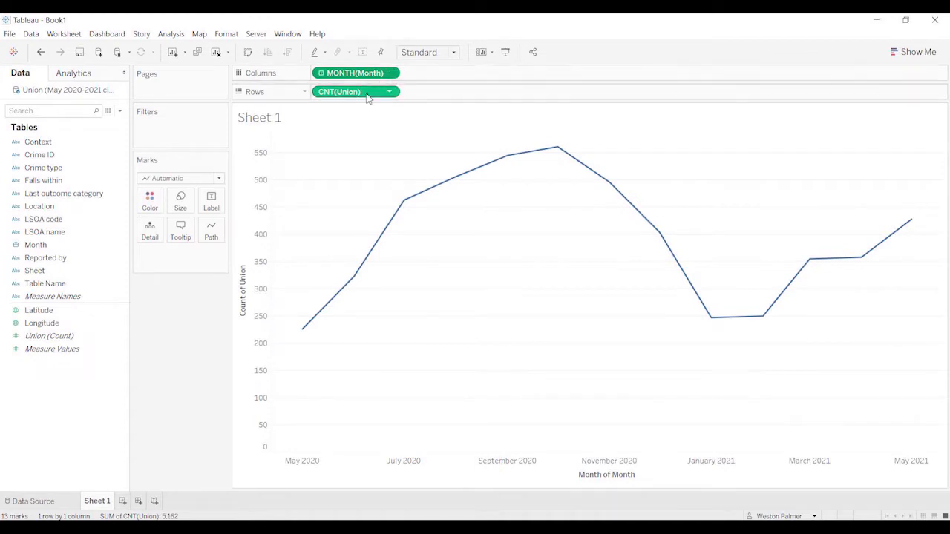
Step: Turn the line chart into a text table by moving the Union count to the marks as text and making Month discrete
left_click_drag(367, 97, 221, 214)
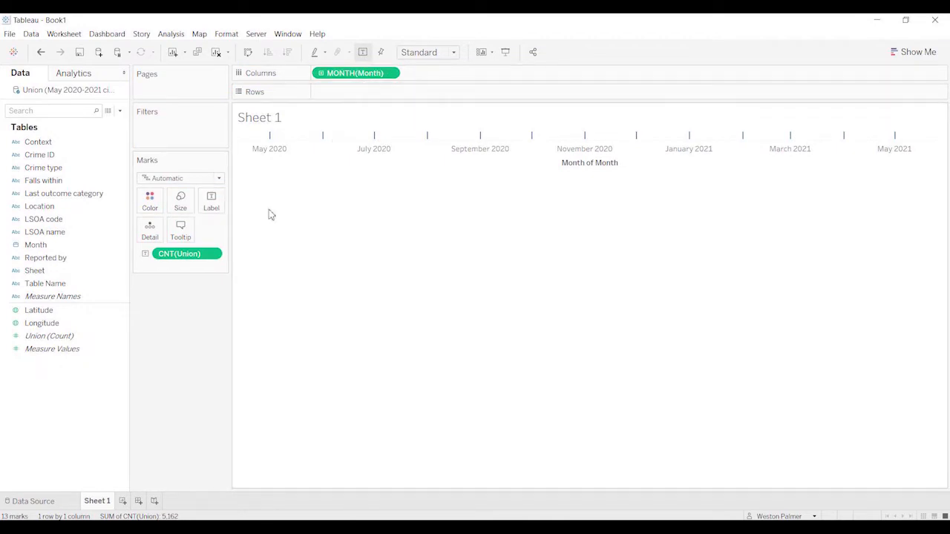
left_click(389, 73)
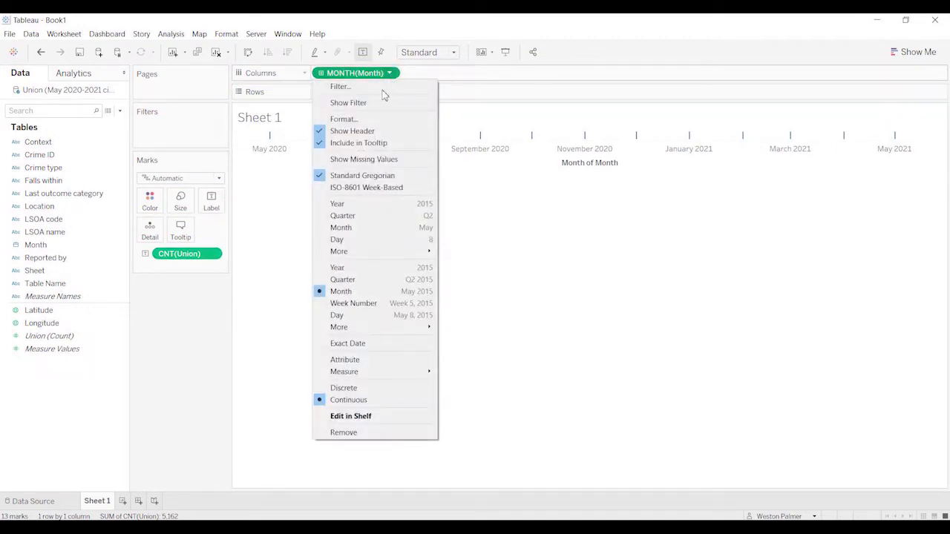
left_click(367, 387)
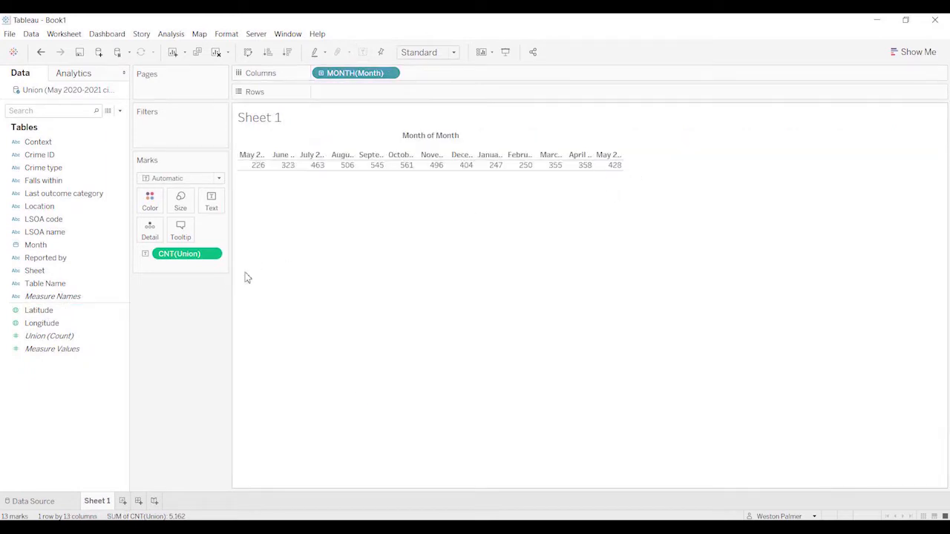
Step: Apply the Percent Difference quick table calculation to the Union count in the table
left_click(215, 255)
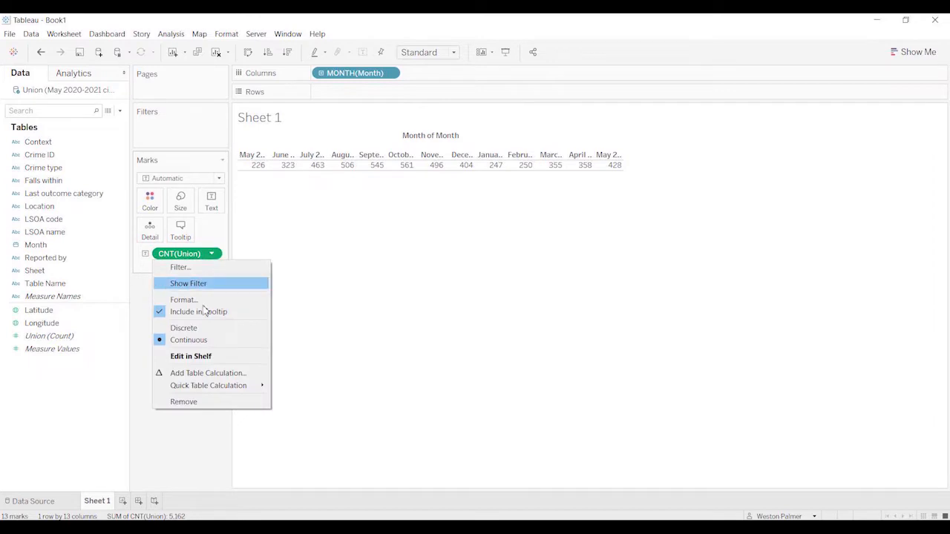
mouse_move(209, 393)
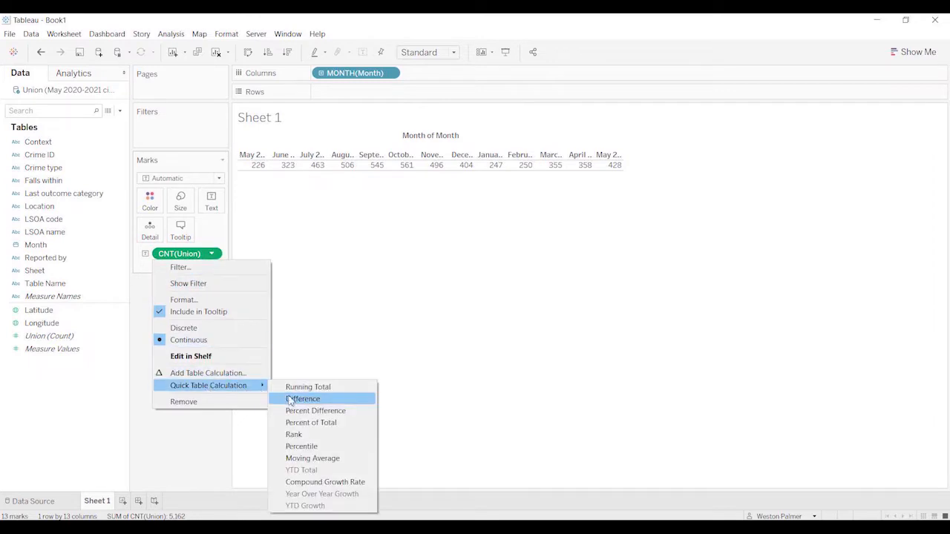
left_click(316, 411)
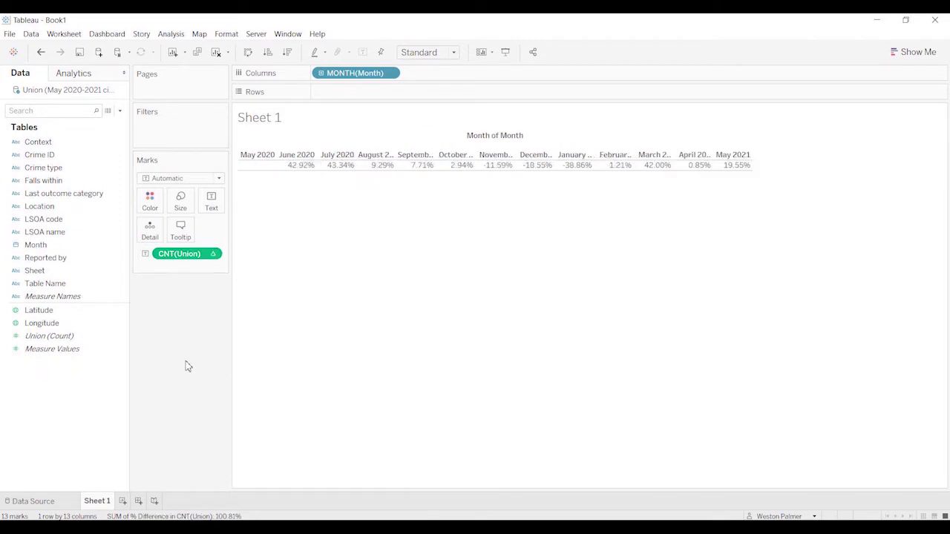
Step: Add the plain Union (Count) measure to the table alongside the percent difference
left_click(76, 338)
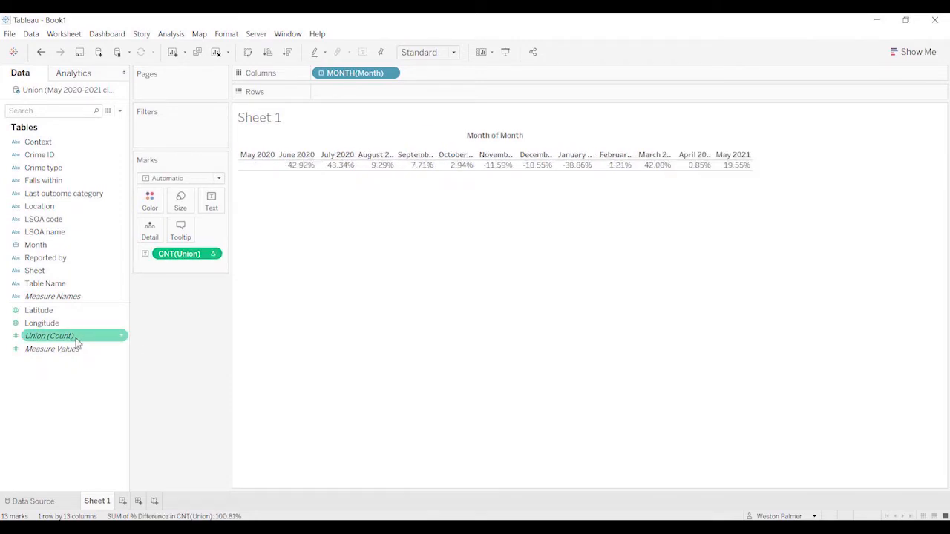
left_click(75, 341)
double_click(77, 342)
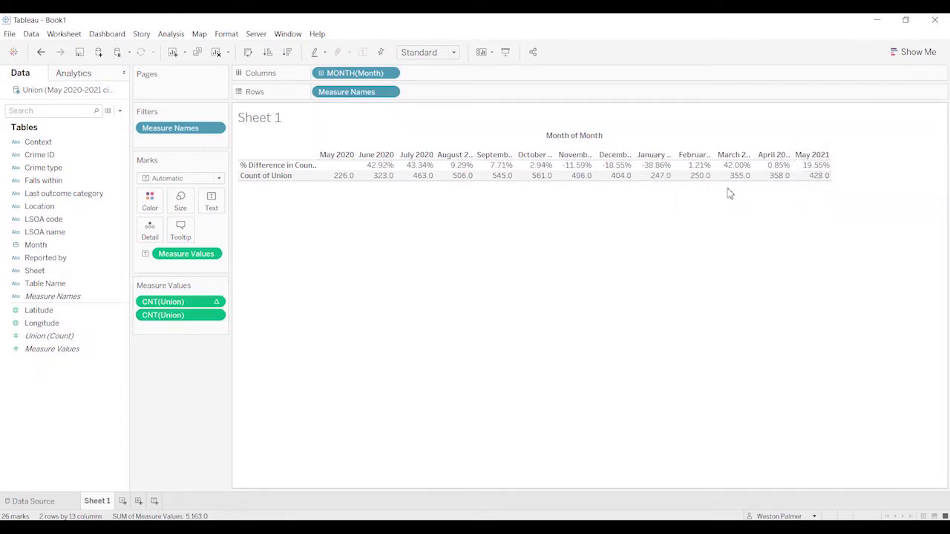
left_click(215, 315)
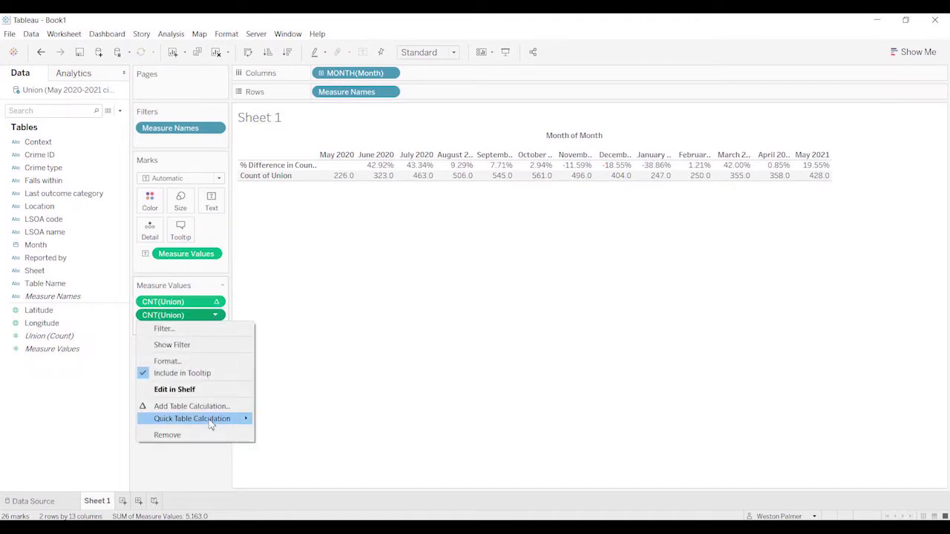
mouse_move(210, 424)
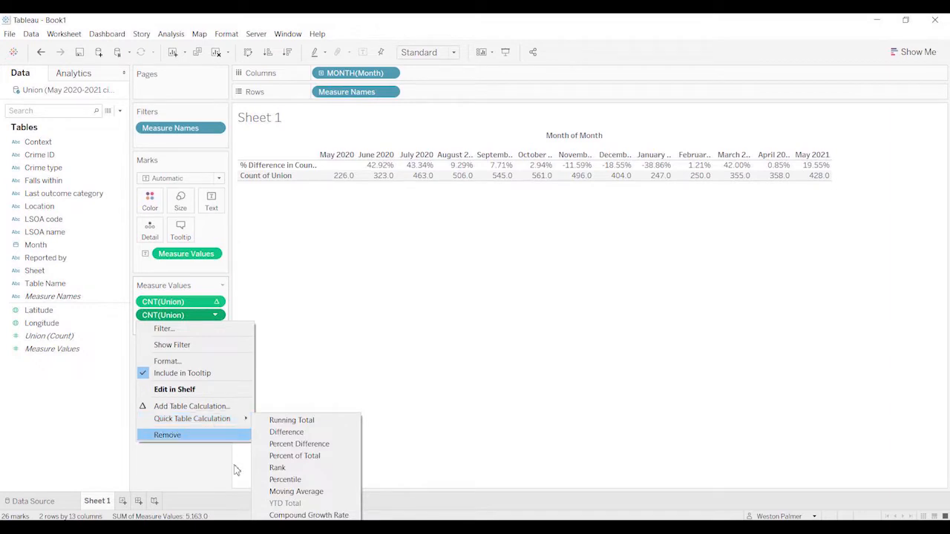
left_click(178, 455)
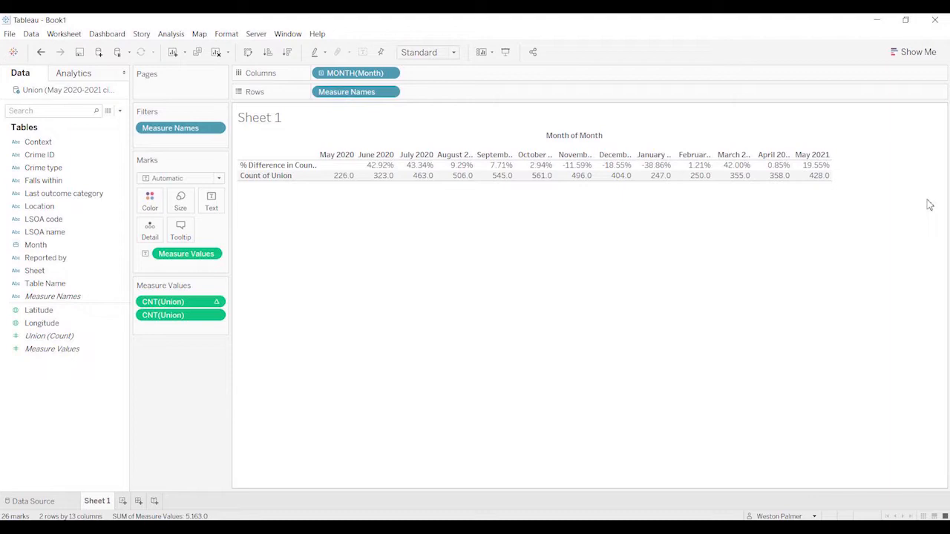
Step: Create a new worksheet with a bar chart of Union (Count) on Columns by Crime type on Rows
left_click(123, 502)
left_click(55, 168)
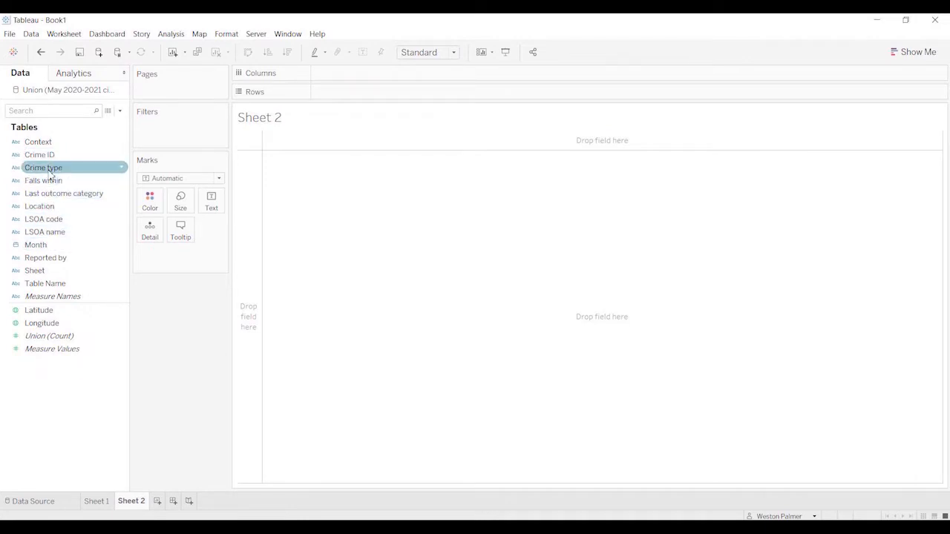
left_click_drag(51, 173, 366, 98)
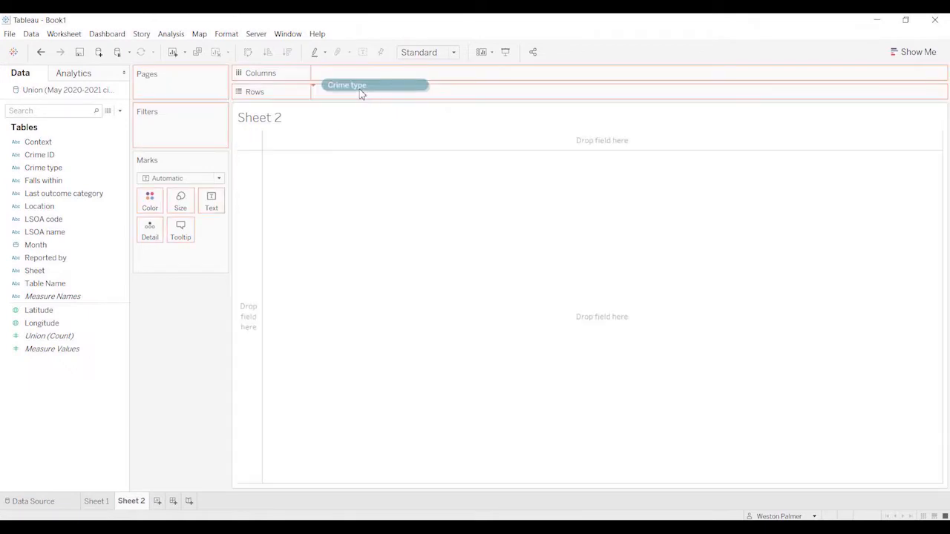
left_click_drag(360, 91, 358, 94)
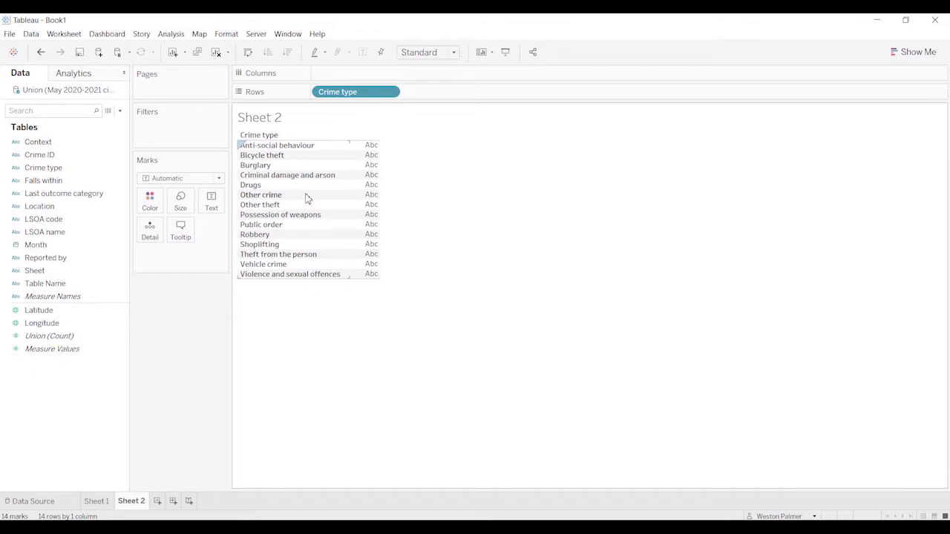
left_click_drag(89, 336, 392, 74)
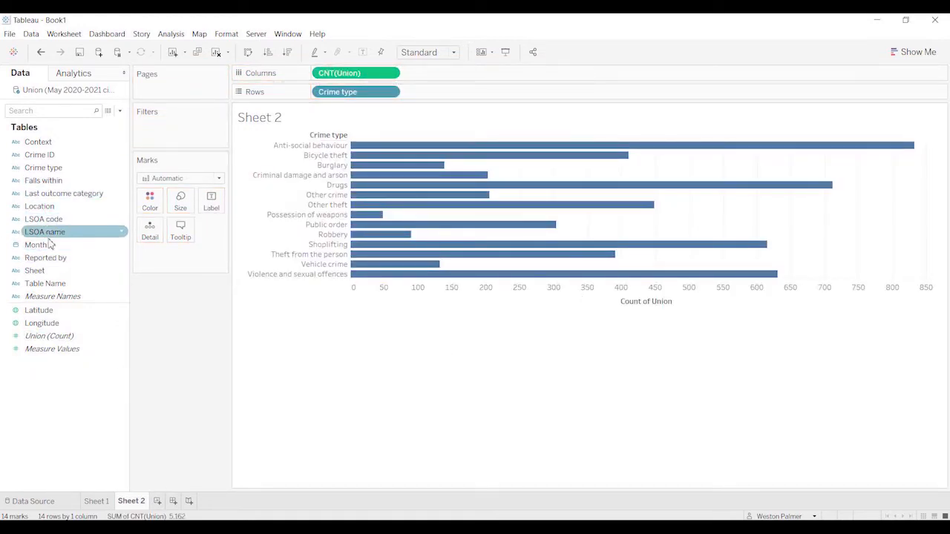
Step: Filter the crime type bar chart on Month by Month / Year, keeping only May 2021
left_click_drag(47, 250, 150, 140)
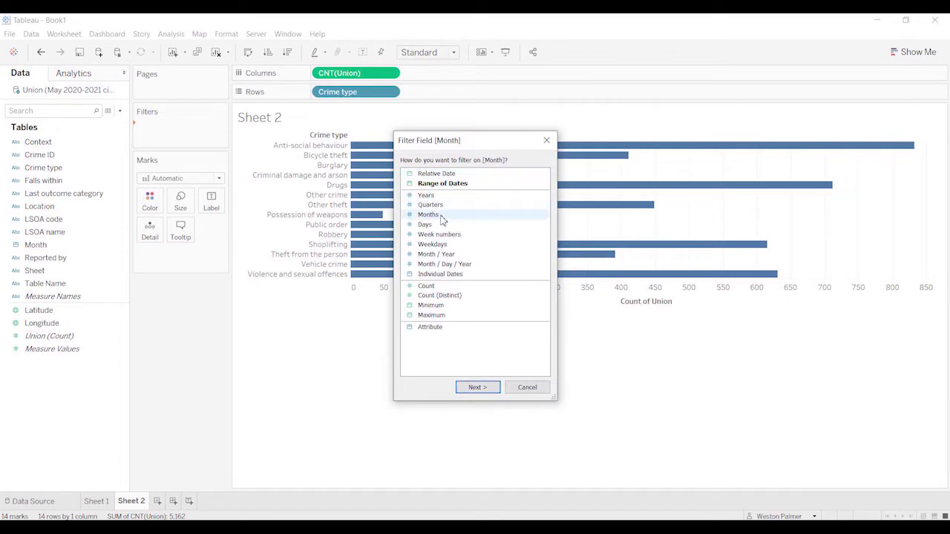
left_click(455, 255)
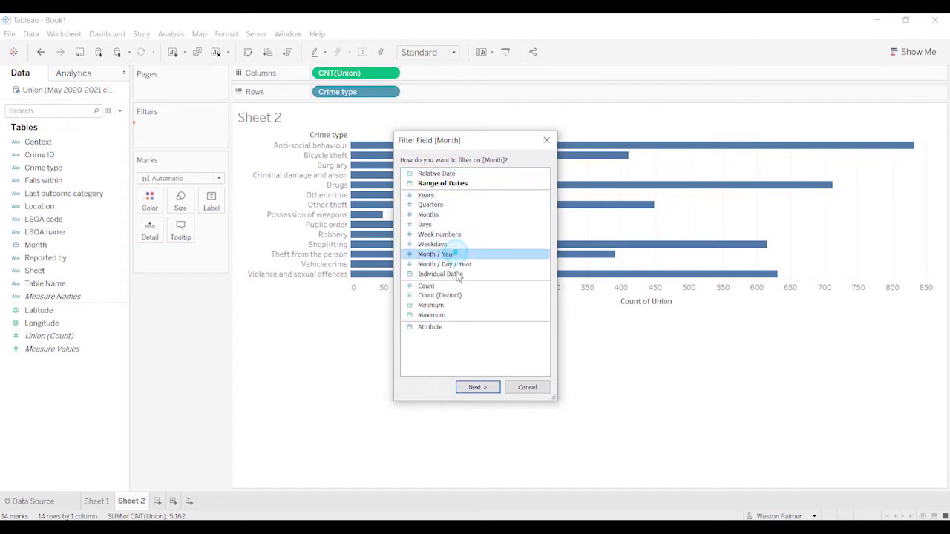
left_click(483, 388)
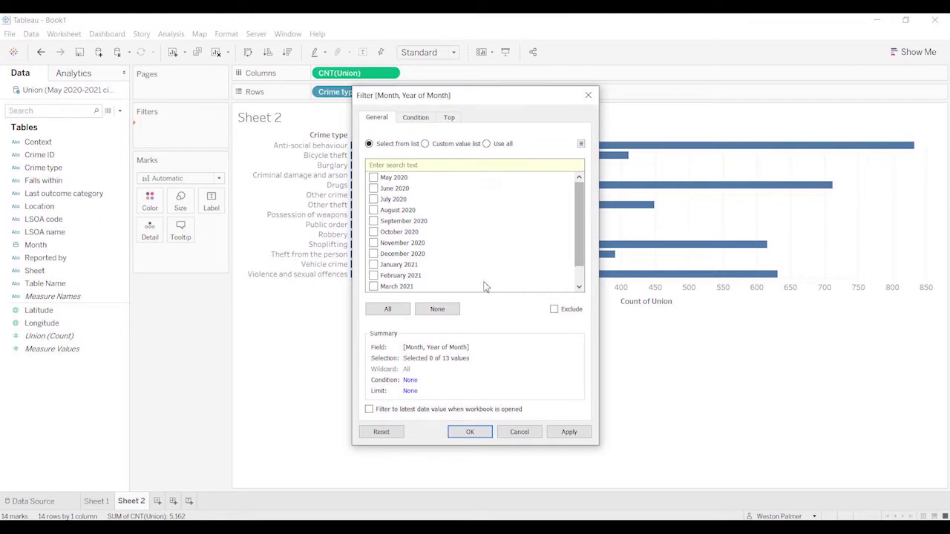
left_click_drag(581, 210, 581, 226)
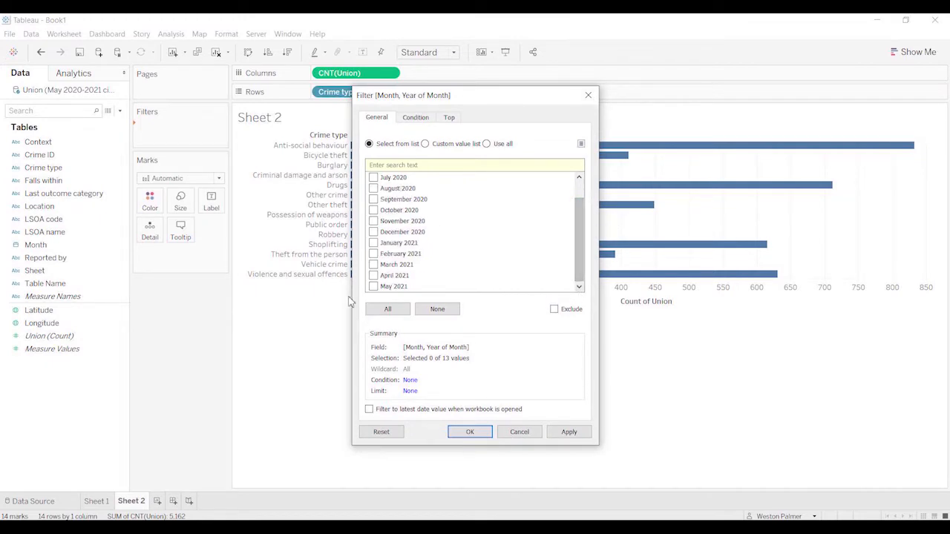
left_click(373, 286)
left_click(469, 429)
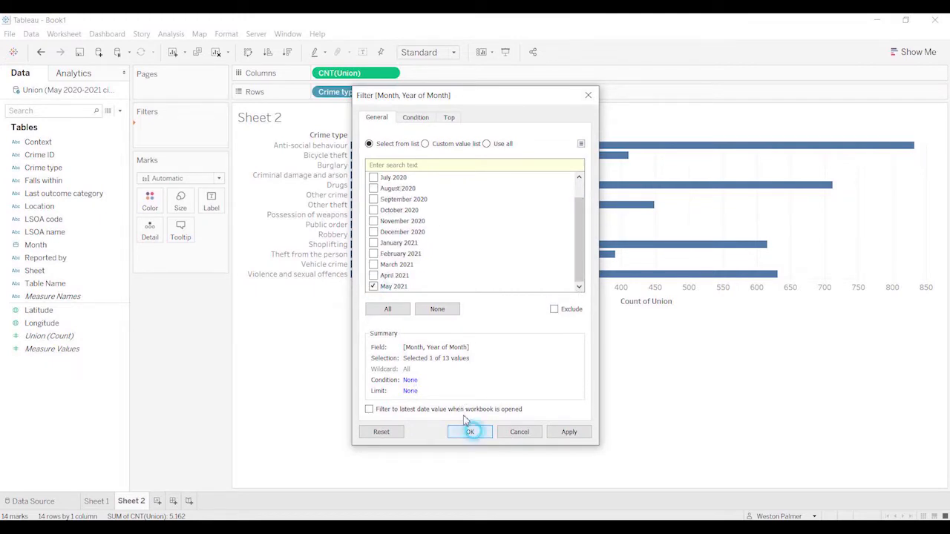
Step: Show the Month filter control beside the bar chart and turn on mark labels for the bars
left_click(215, 129)
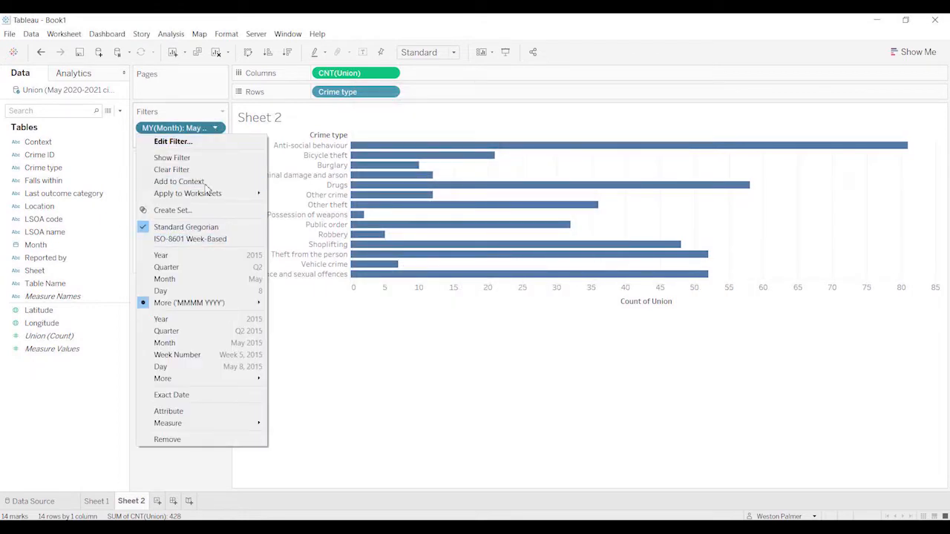
left_click(207, 157)
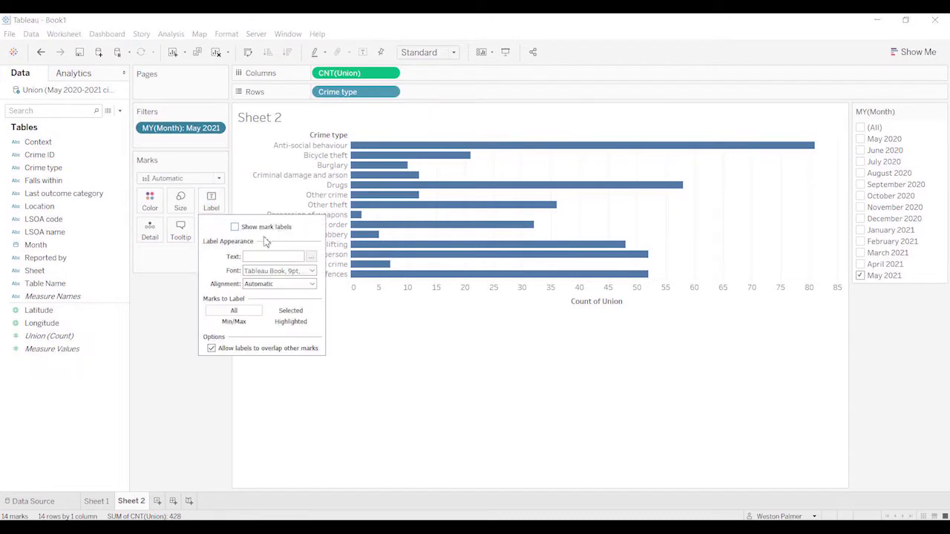
left_click(254, 230)
left_click(235, 227)
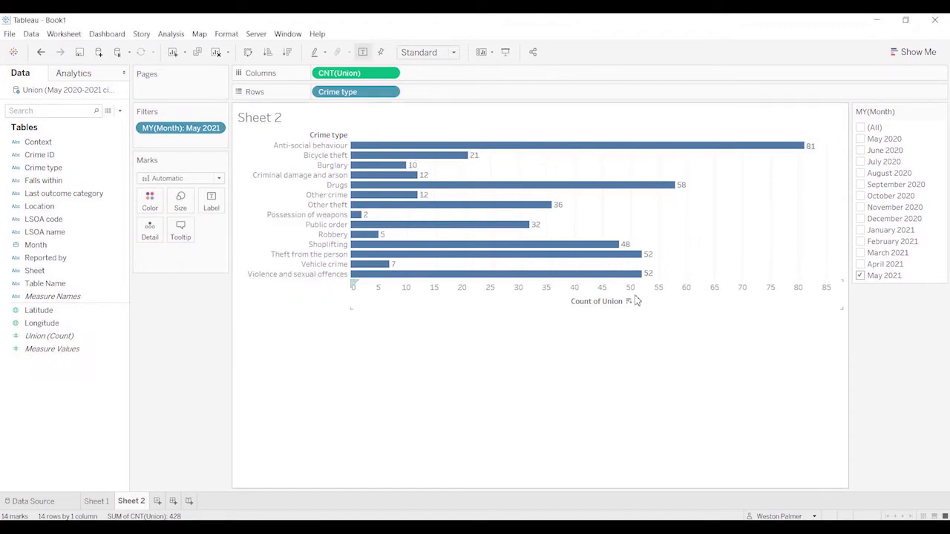
Step: Create a new dashboard, check Sheet 1, and add a new worksheet placed directly before the dashboard
left_click(173, 501)
left_click(89, 503)
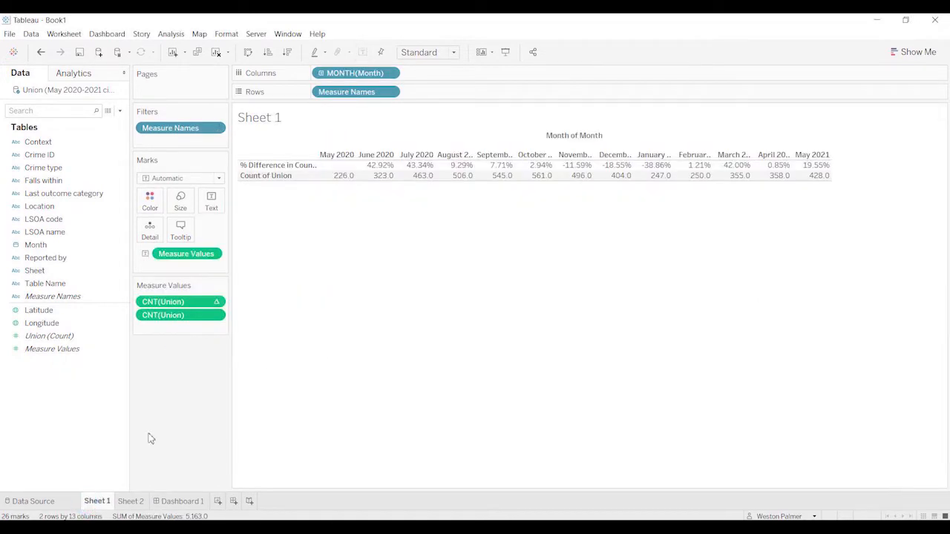
mouse_move(820, 184)
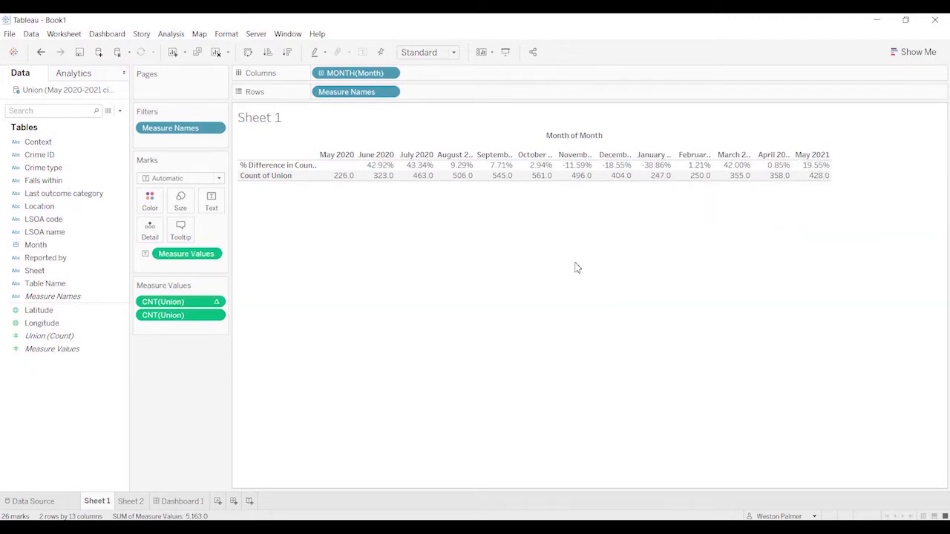
left_click(217, 502)
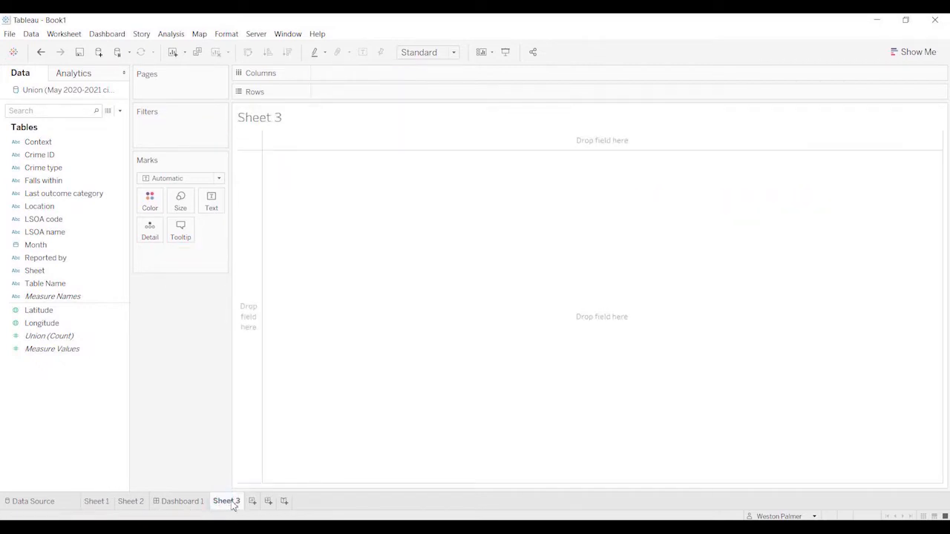
left_click_drag(233, 505, 161, 507)
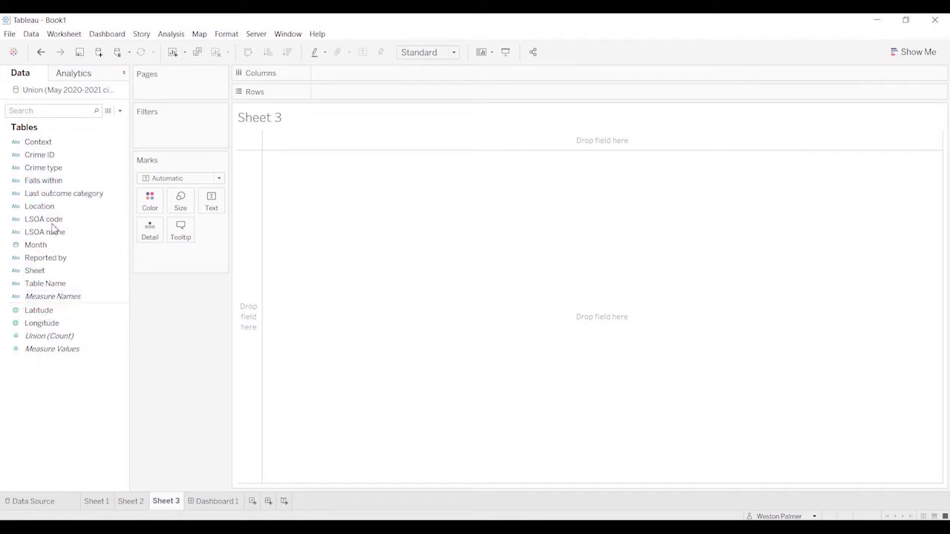
Step: Put Month on Columns as years in the new worksheet and filter Month by Months to May only
left_click_drag(52, 250, 359, 80)
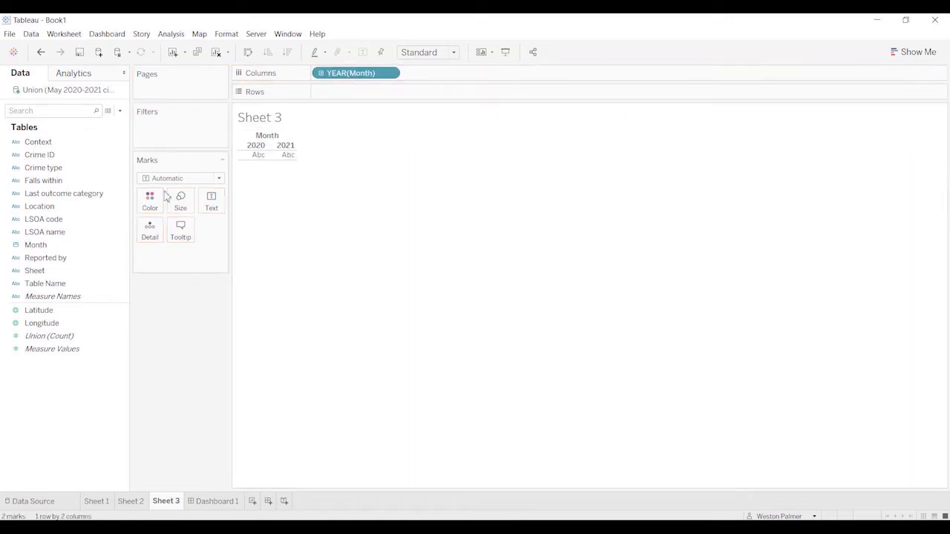
left_click_drag(62, 245, 175, 144)
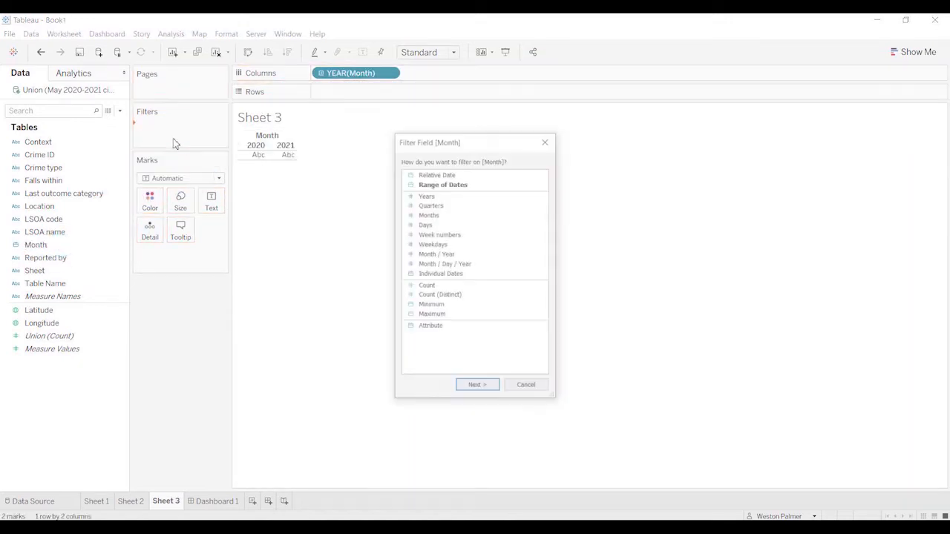
left_click(440, 214)
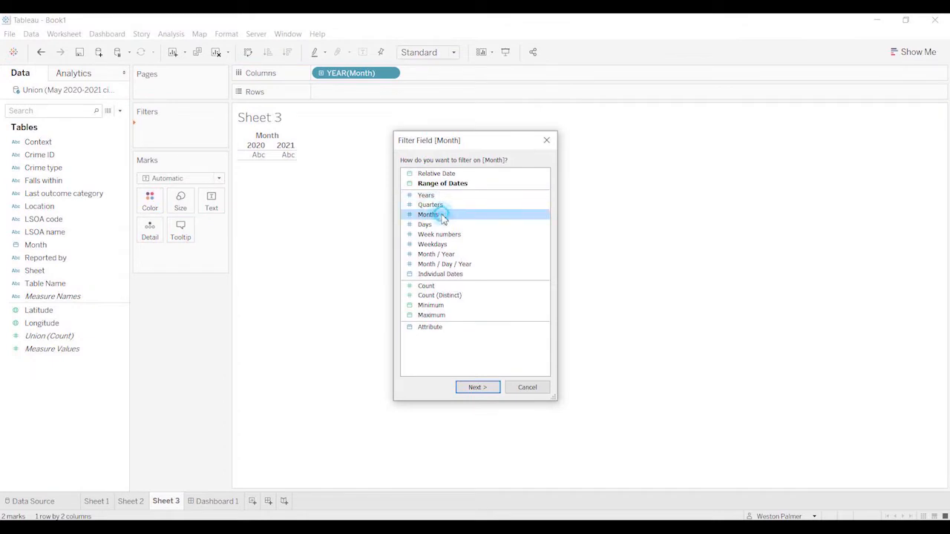
left_click(484, 390)
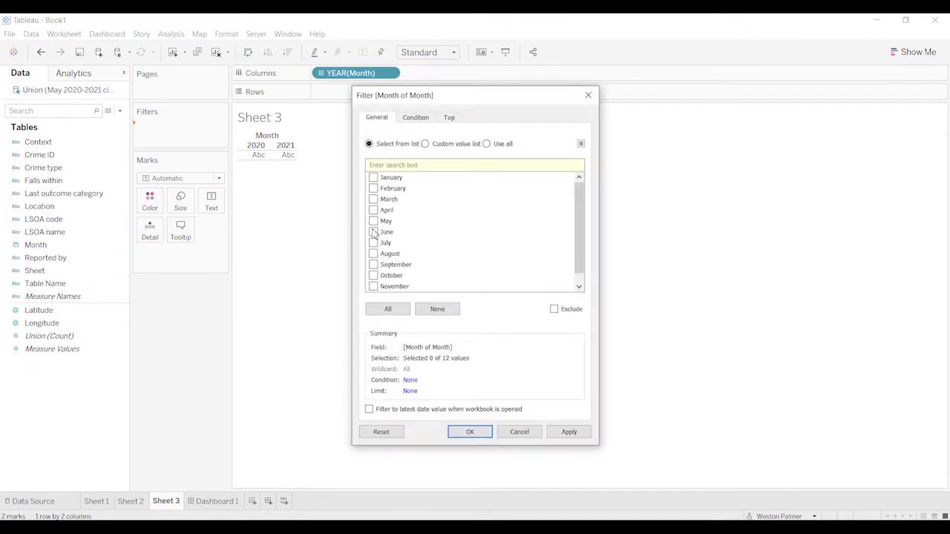
left_click(461, 431)
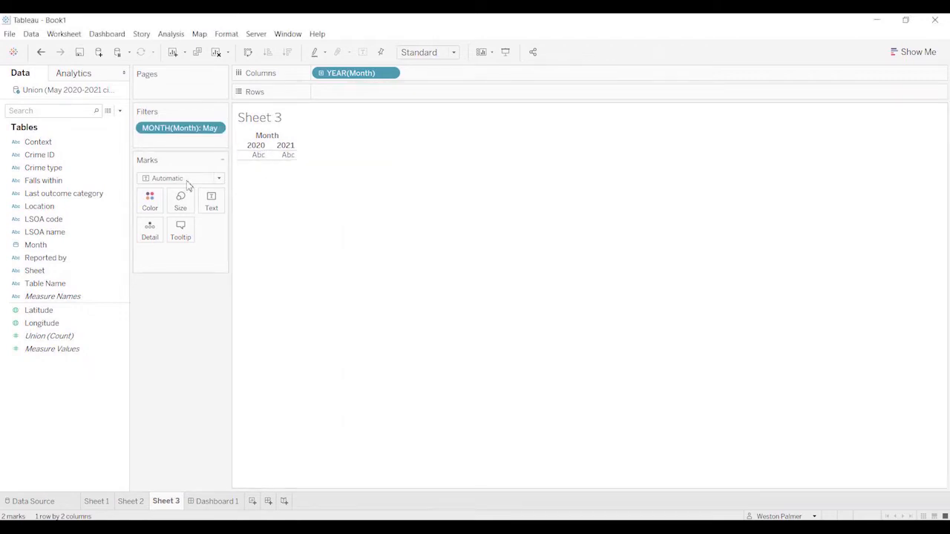
Step: Add Union (Count) as the text values of the year table and compare them with the counts on Sheet 1
left_click_drag(74, 336, 277, 161)
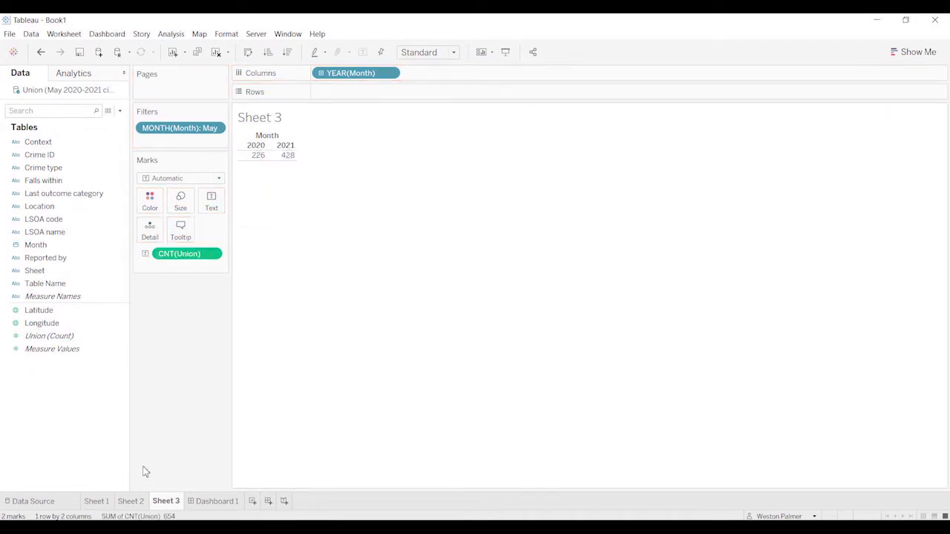
left_click(97, 502)
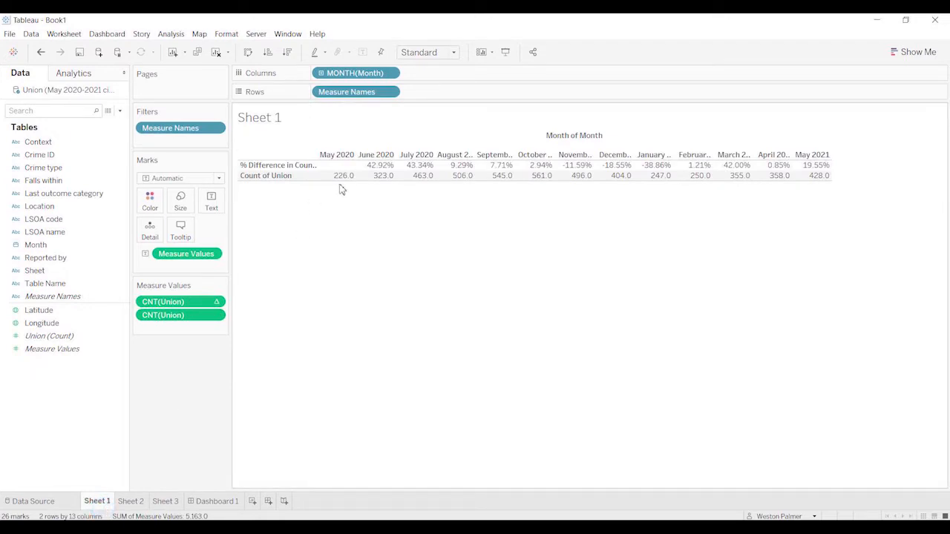
left_click(166, 500)
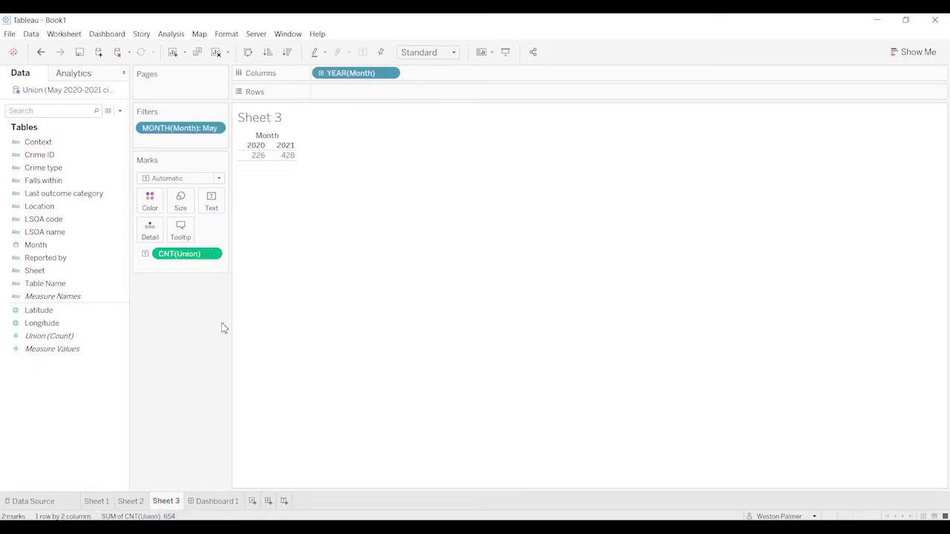
Step: Apply the Percent Difference quick table calculation to the Union count on Sheet 3
left_click(212, 253)
mouse_move(193, 386)
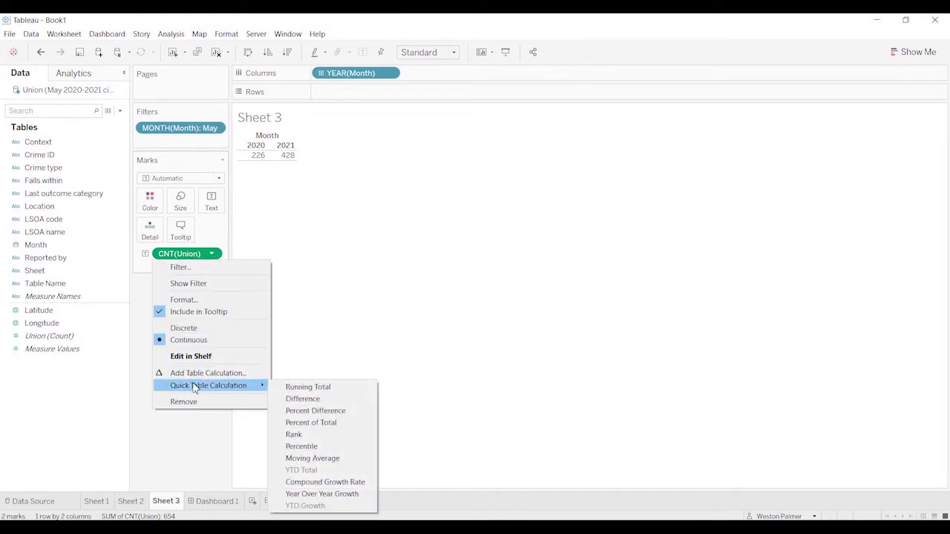
left_click(352, 411)
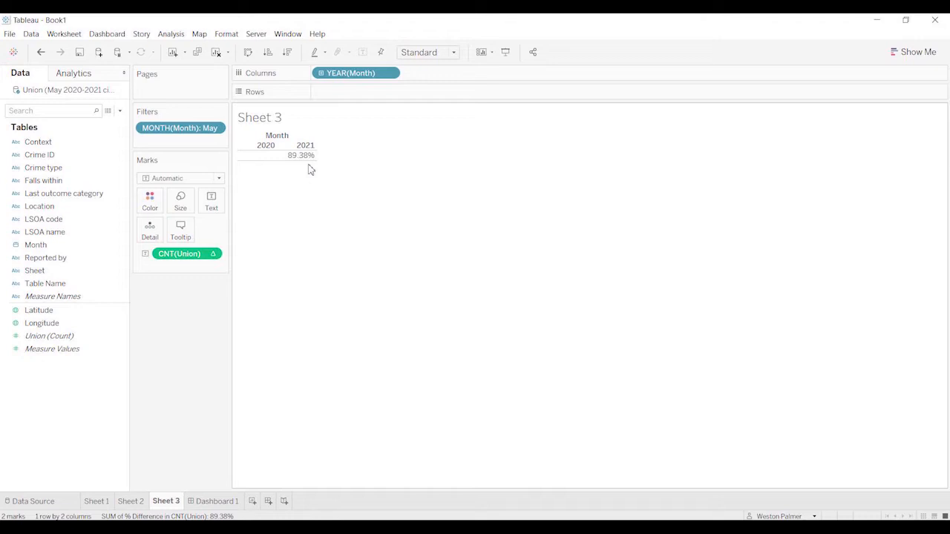
Step: Rename Sheet 3 to YoY
double_click(158, 502)
type("YoY")
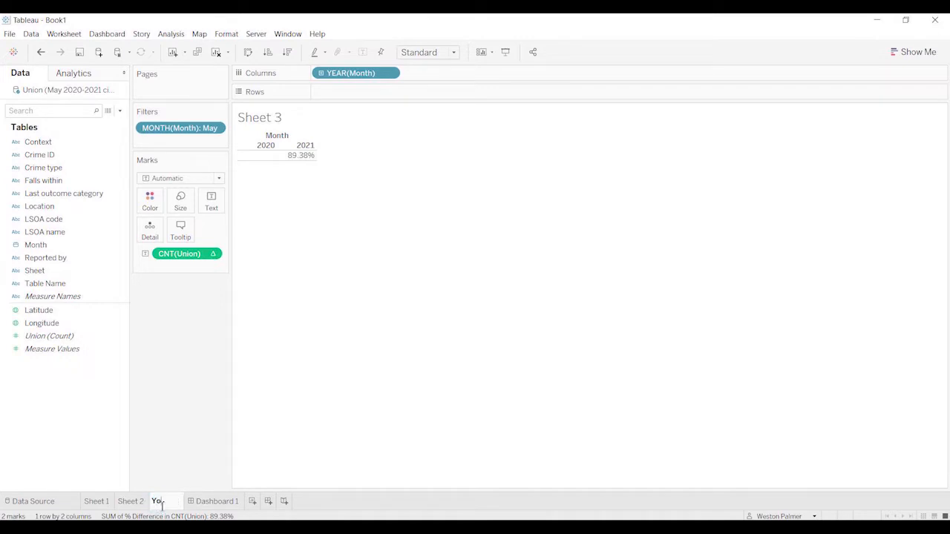
key("Return")
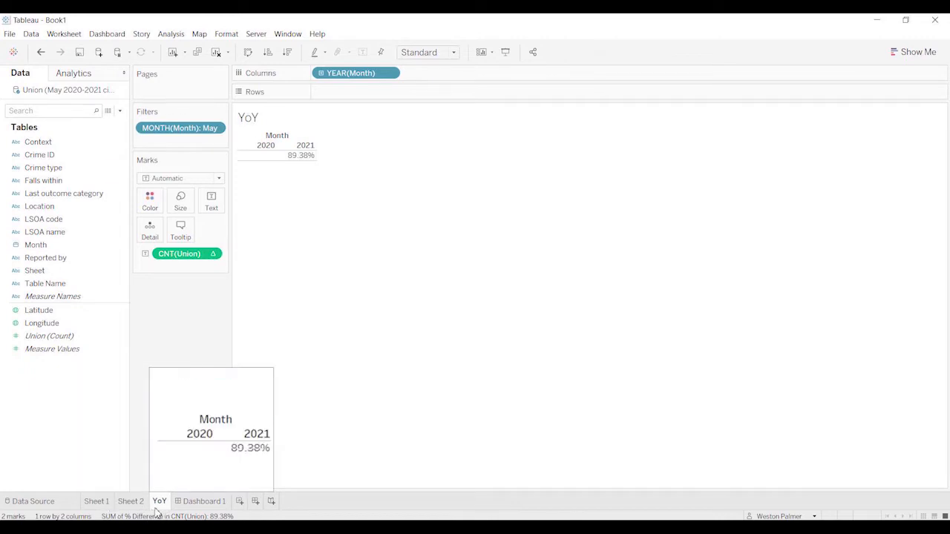
Step: Duplicate the YoY worksheet and rename the copy MoM
right_click(157, 508)
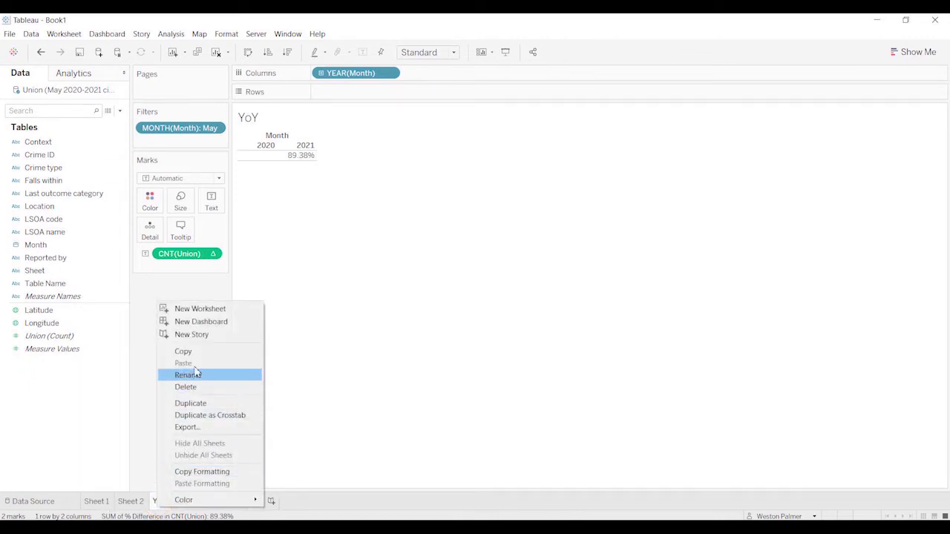
left_click(208, 403)
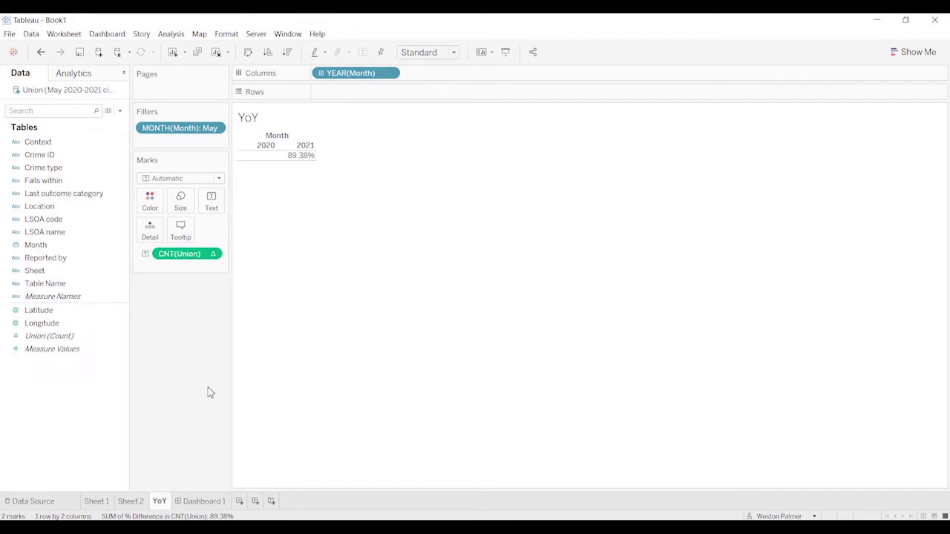
double_click(187, 502)
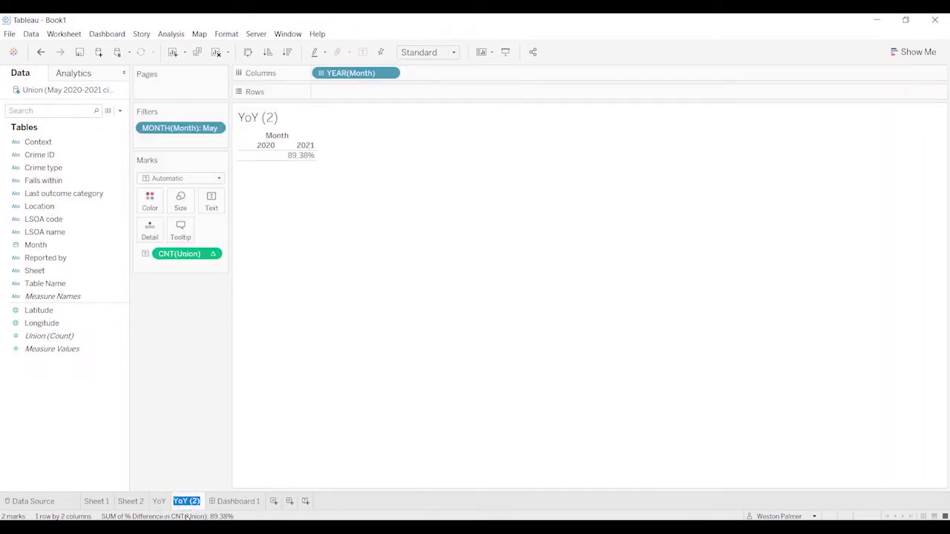
type("MoM")
left_click(179, 297)
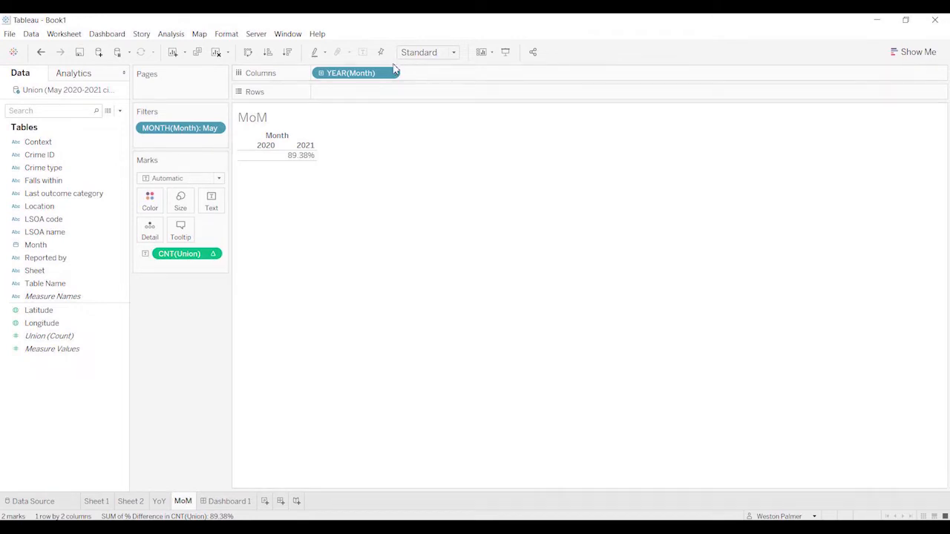
Step: Change the Month field on Columns from year to continuous month with year in the MoM worksheet
left_click(390, 73)
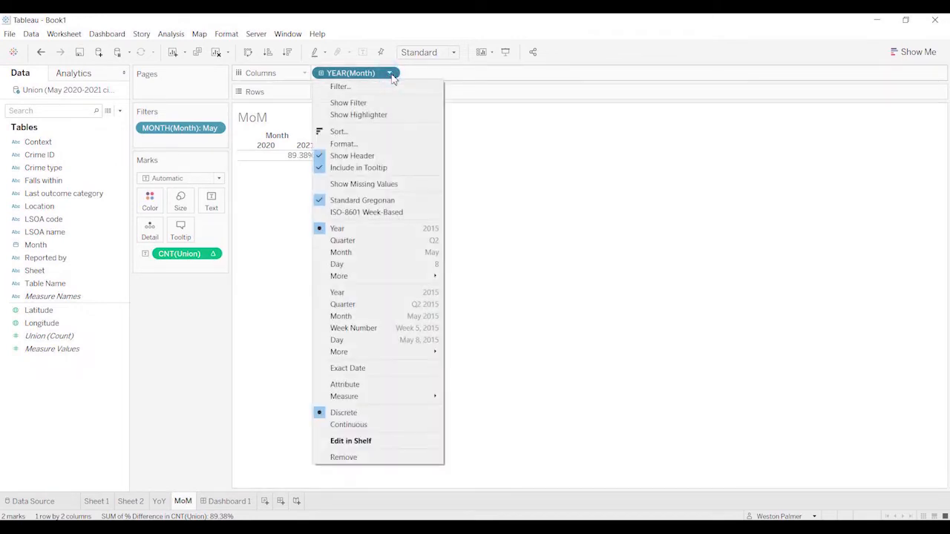
left_click(372, 253)
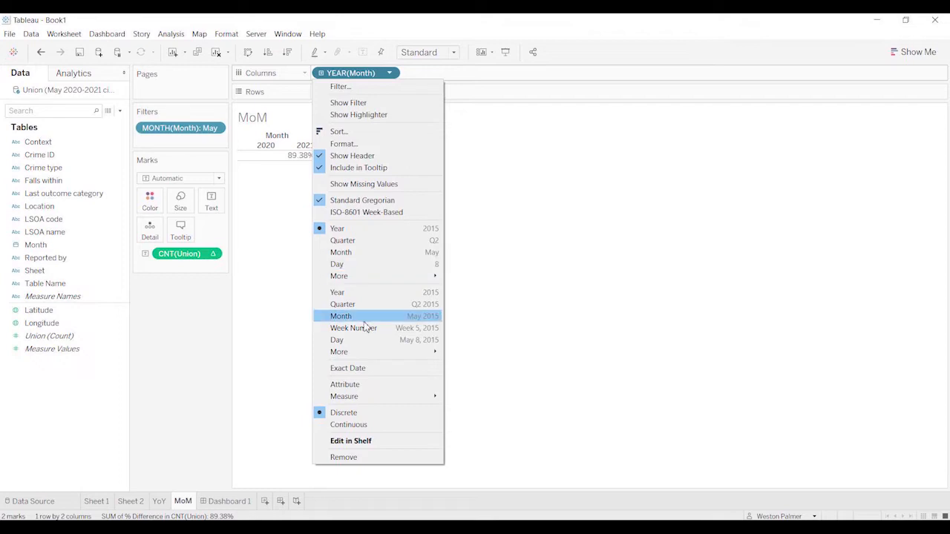
key("Escape")
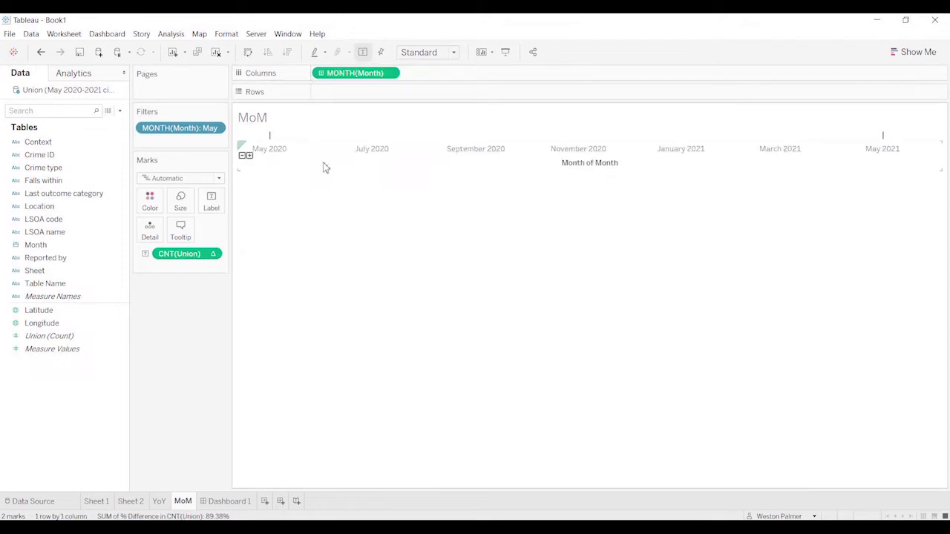
Step: Replace the May filter on the MoM worksheet with a Month / Year filter that keeps April 2021 and May 2021
left_click(215, 128)
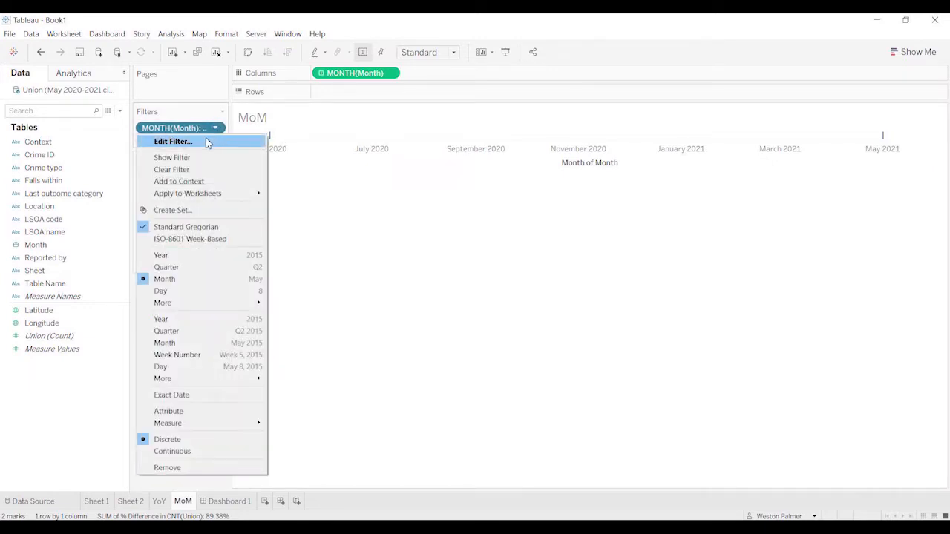
left_click(185, 169)
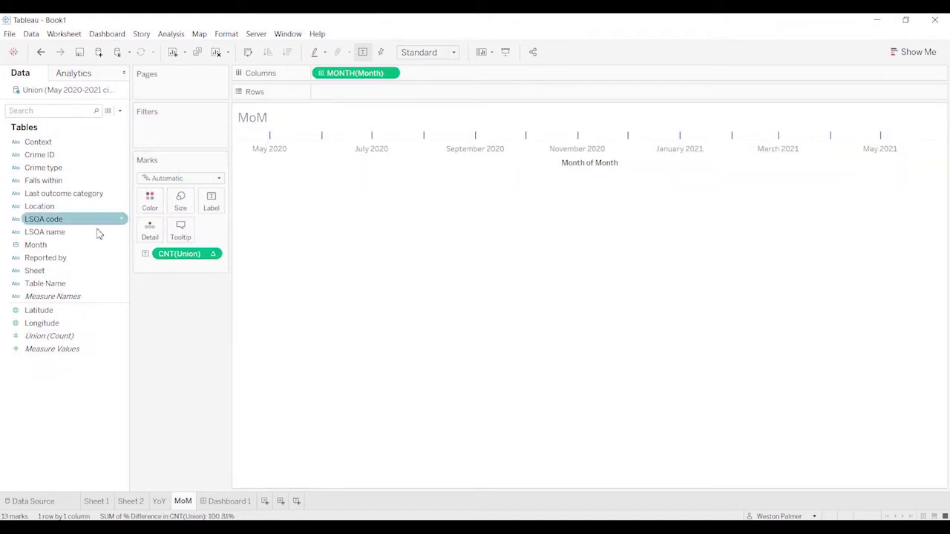
left_click_drag(62, 247, 188, 131)
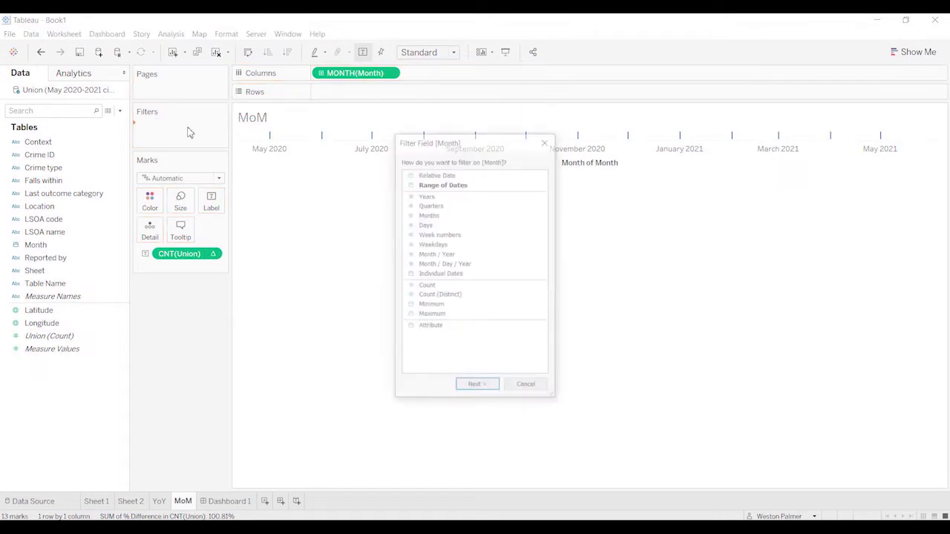
left_click(456, 254)
left_click(477, 386)
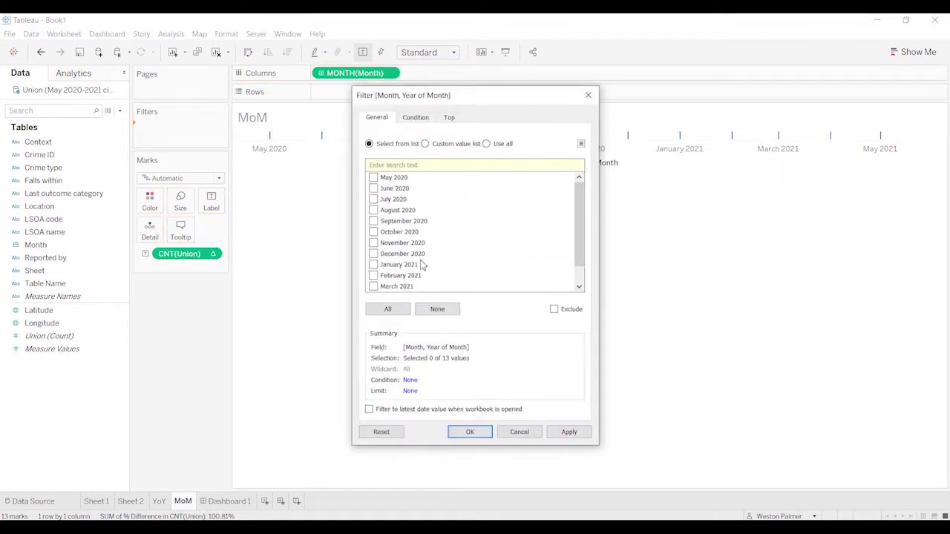
left_click_drag(578, 245, 576, 270)
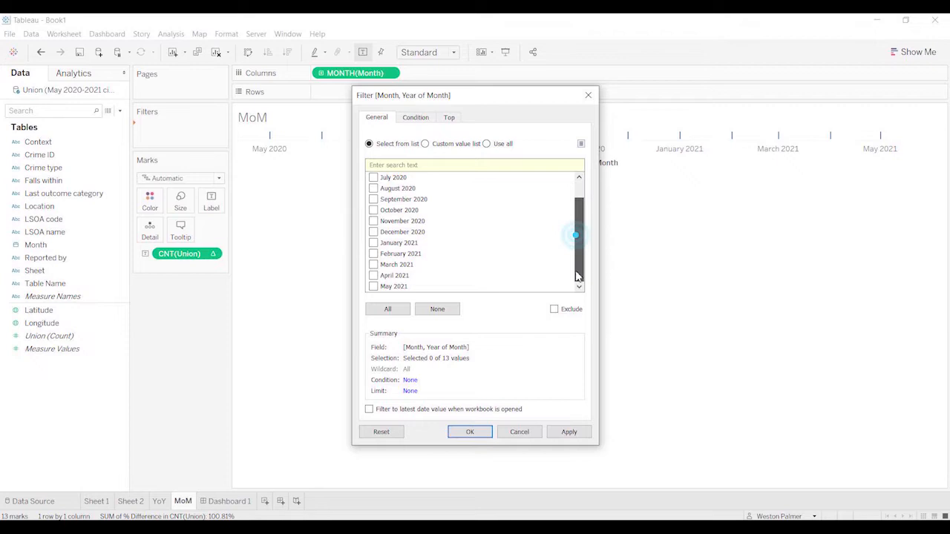
left_click(372, 275)
left_click(372, 285)
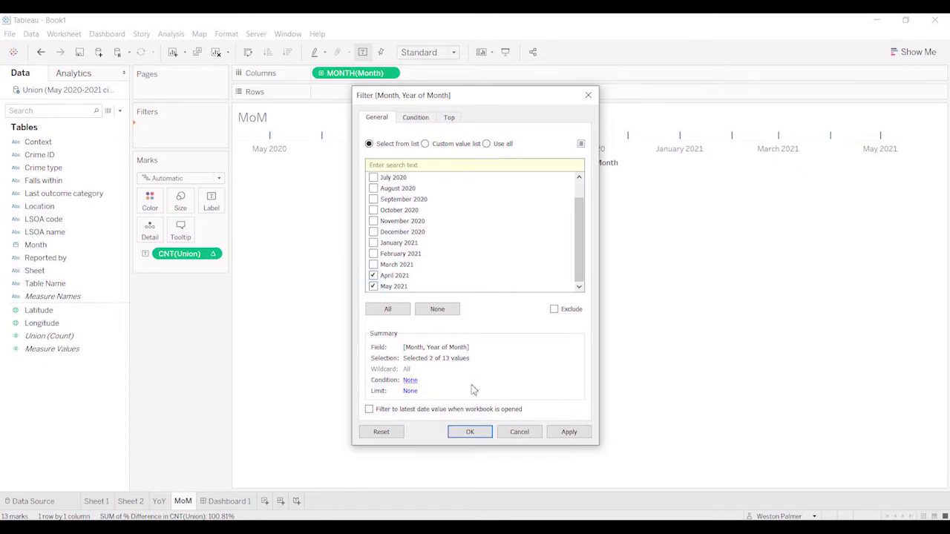
left_click(481, 431)
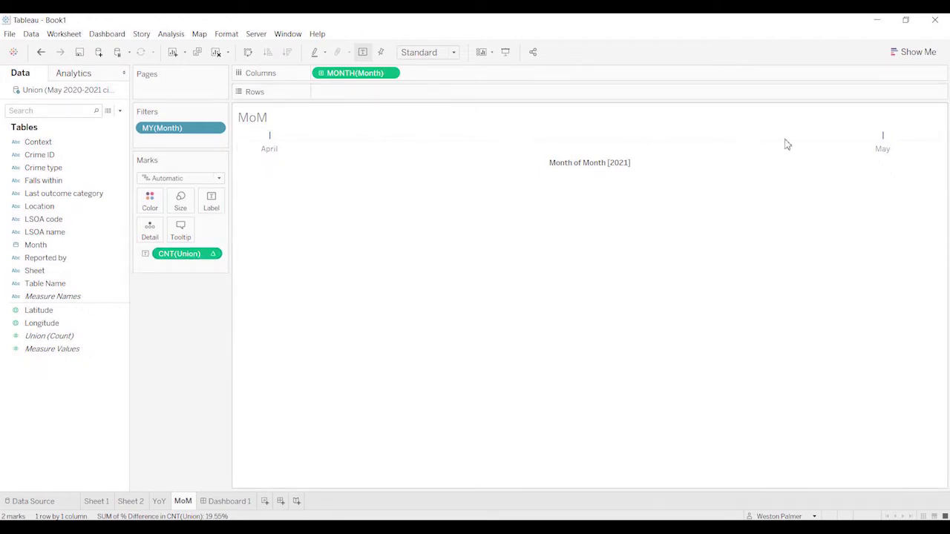
Step: Convert the Month field on Columns to discrete and check the MoM percentage against the May 2021 figures on Sheet 1
mouse_move(884, 138)
left_click(388, 73)
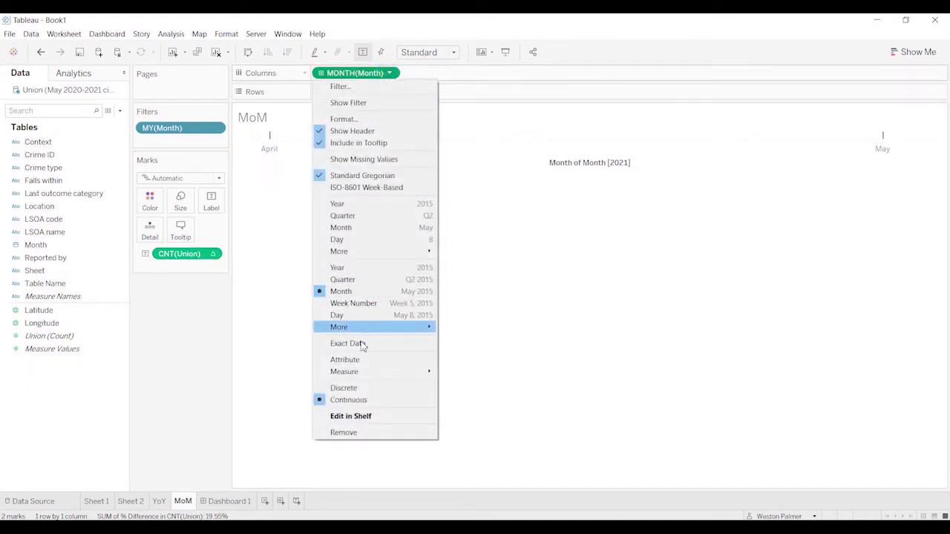
left_click(357, 389)
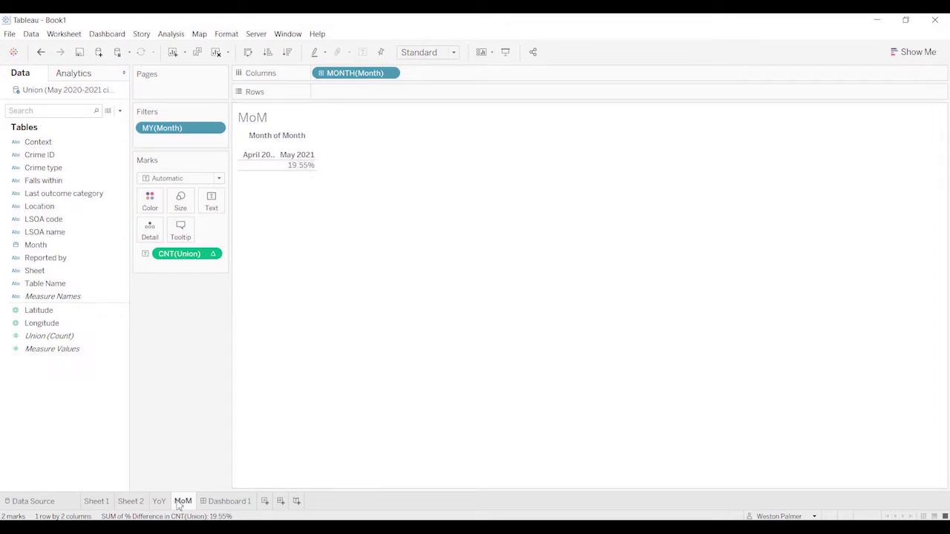
left_click(100, 501)
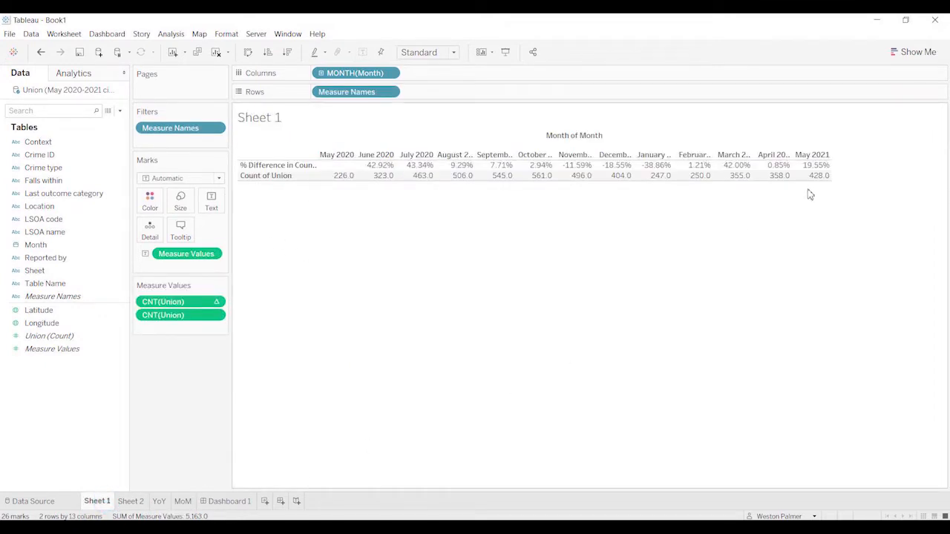
mouse_move(816, 178)
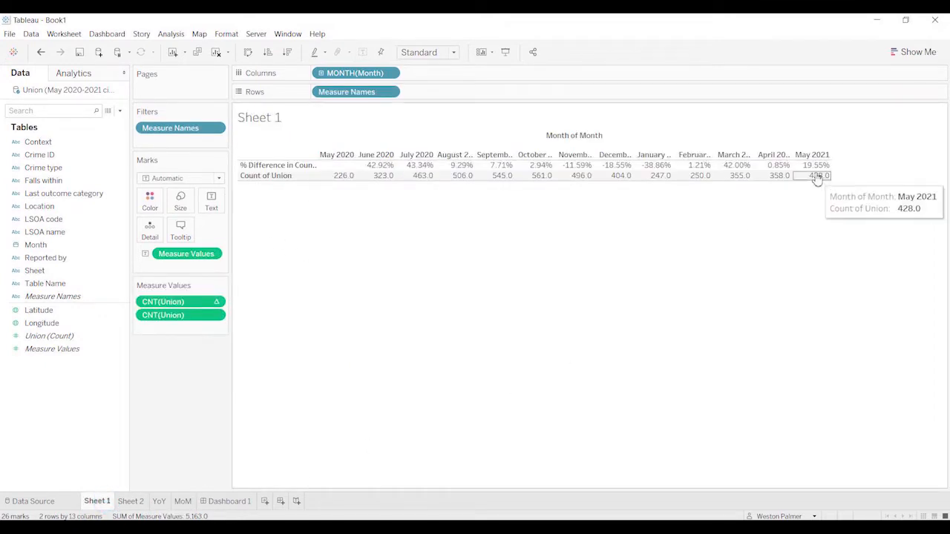
left_click(182, 502)
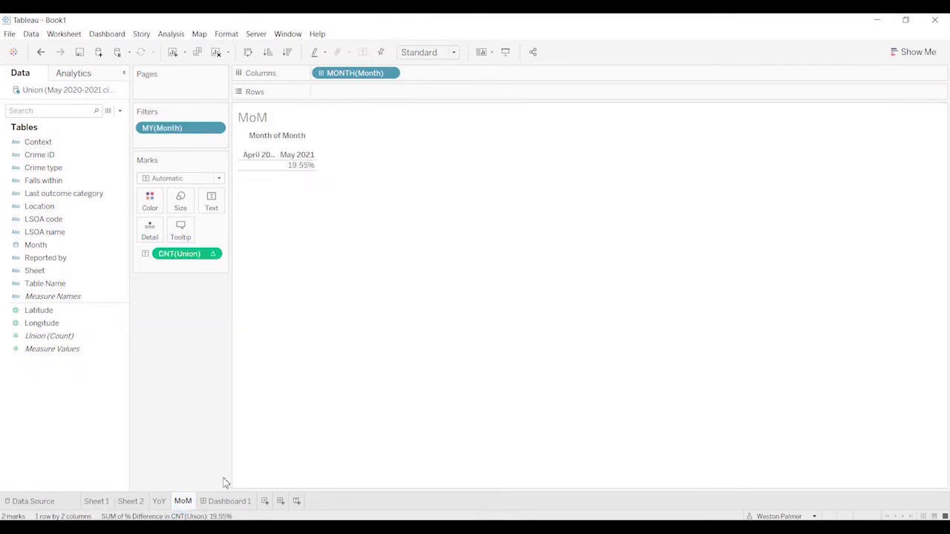
Step: Hide the April 2021 column in the MoM worksheet
left_click(261, 155)
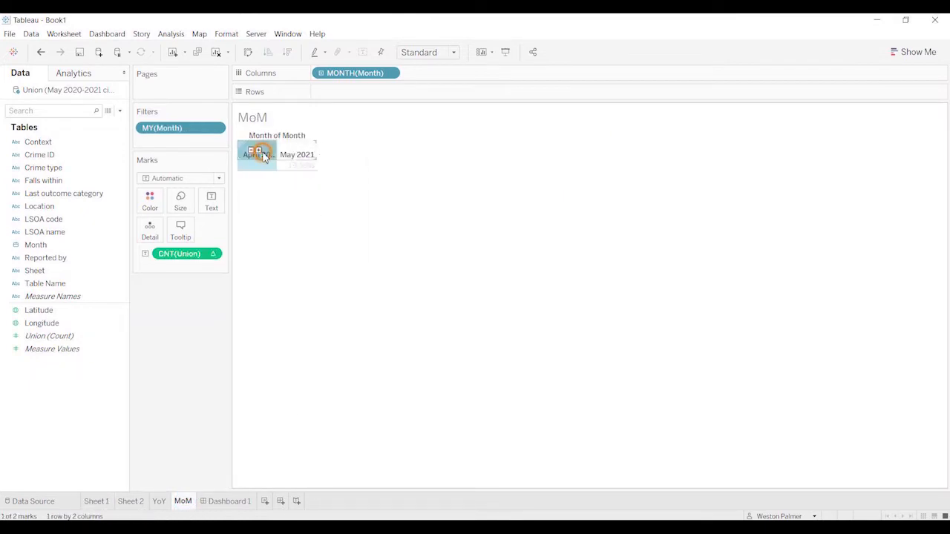
right_click(265, 157)
left_click(288, 185)
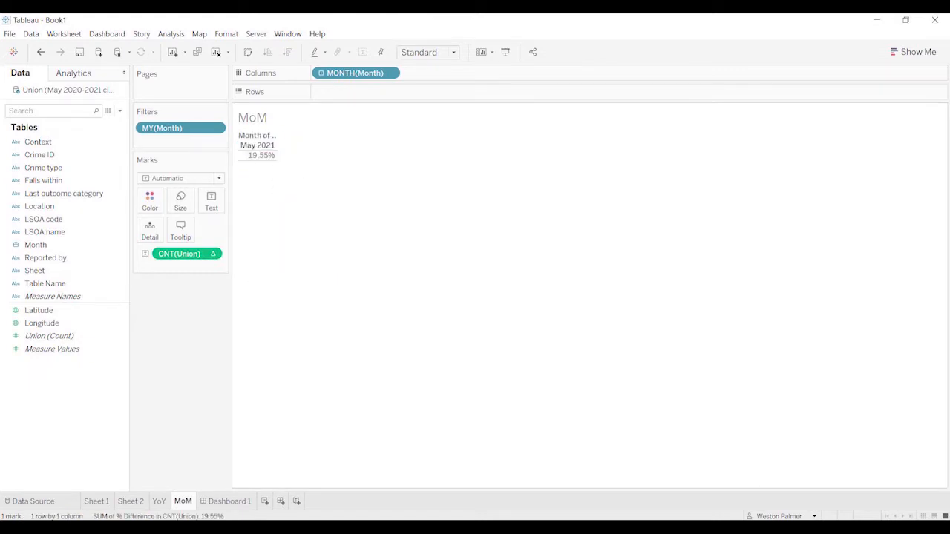
Step: Hide the 2020 column and the field labels for columns in the YoY worksheet
left_click(158, 501)
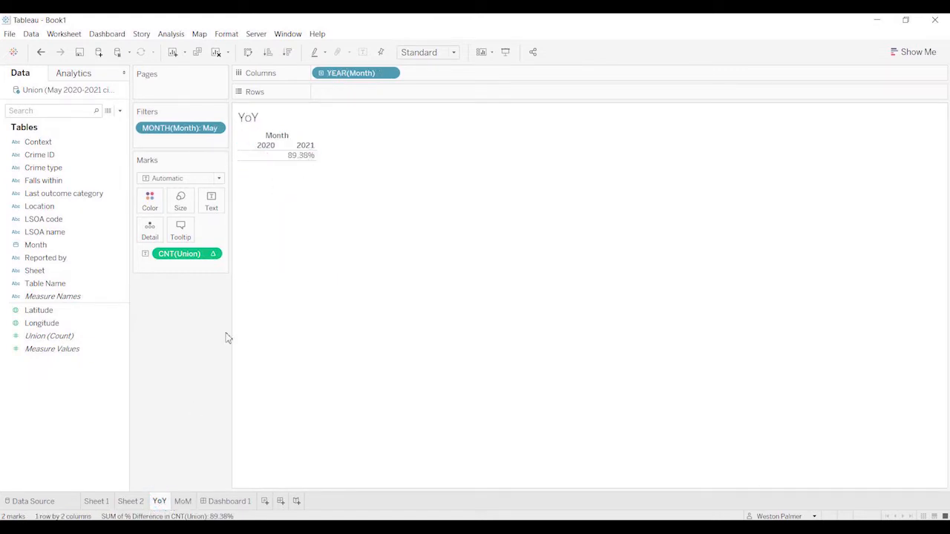
right_click(260, 146)
right_click(263, 146)
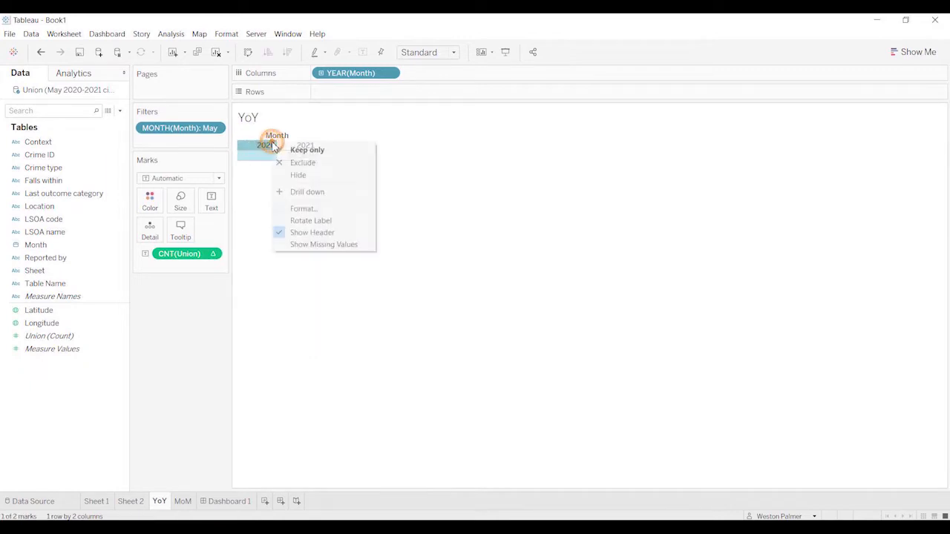
left_click(297, 175)
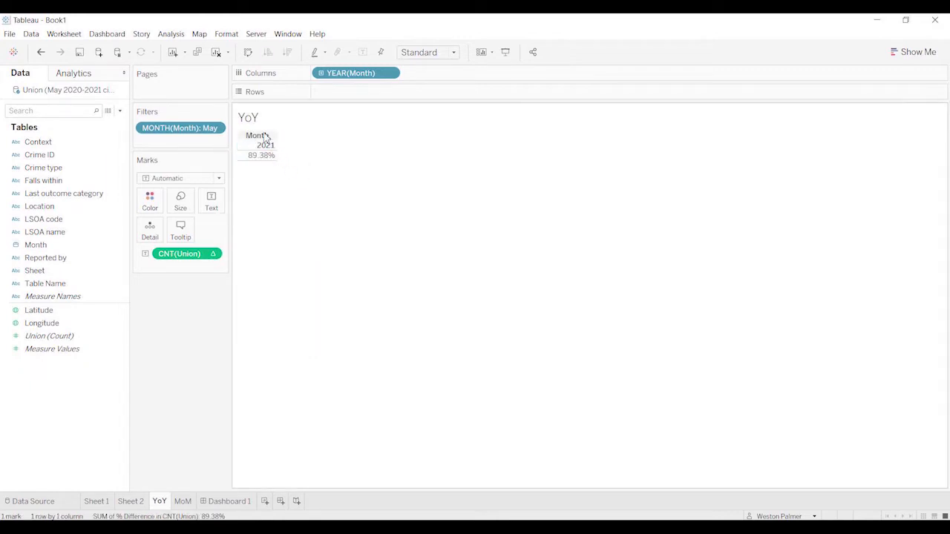
right_click(264, 135)
left_click(300, 151)
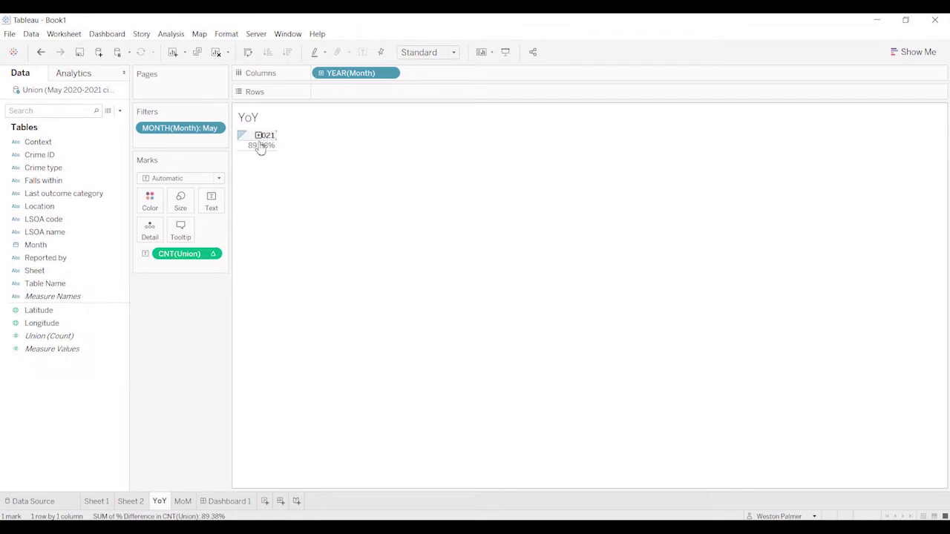
Step: Set the YoY mark type to Circle and enlarge its cell in width and height
left_click(219, 180)
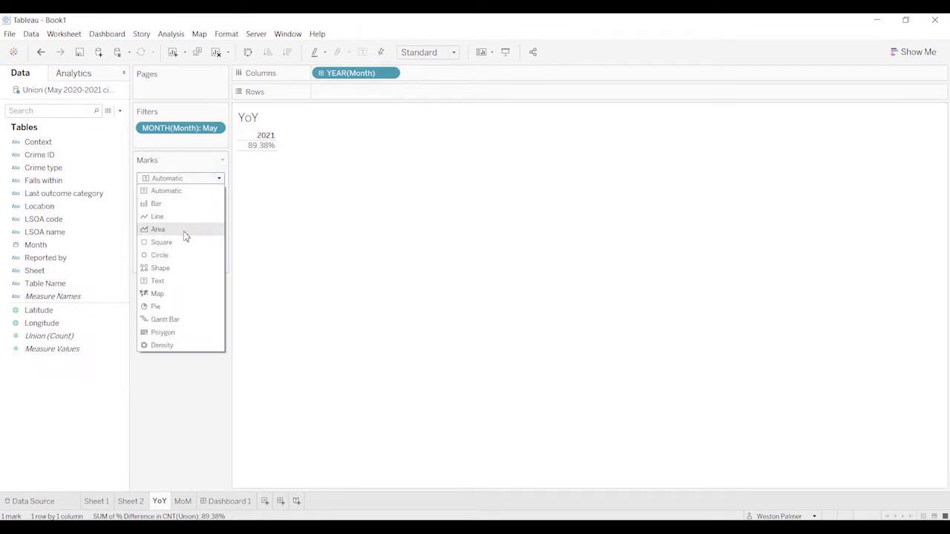
left_click(173, 256)
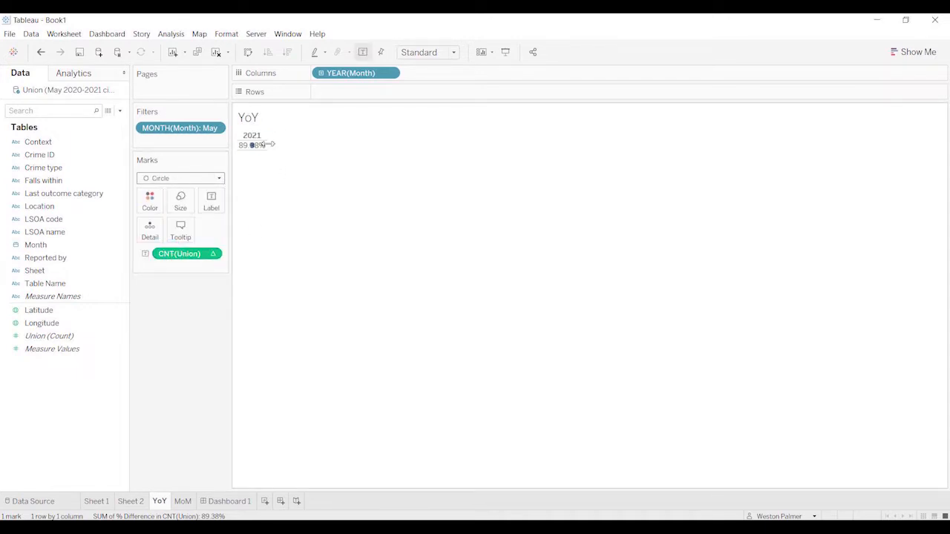
left_click_drag(269, 144, 309, 140)
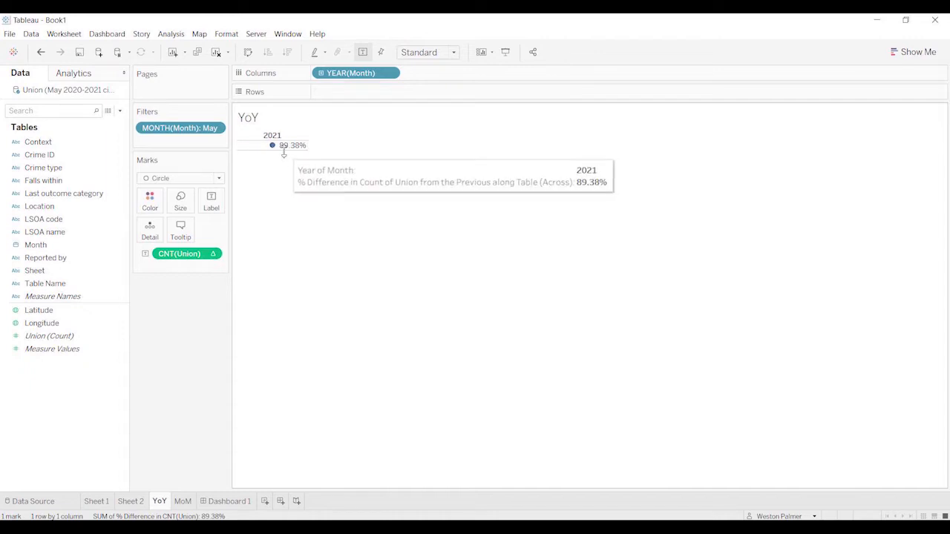
left_click_drag(283, 153, 280, 188)
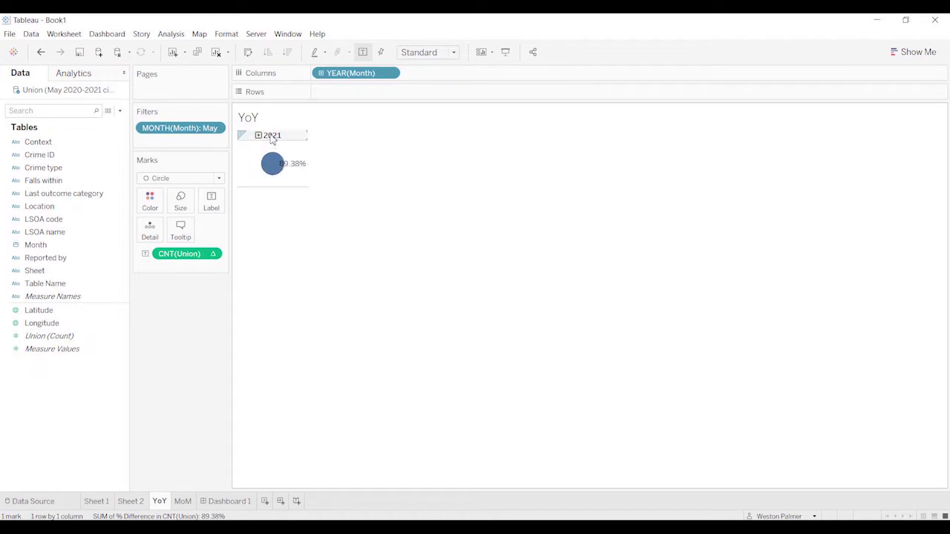
right_click(273, 138)
left_click(303, 166)
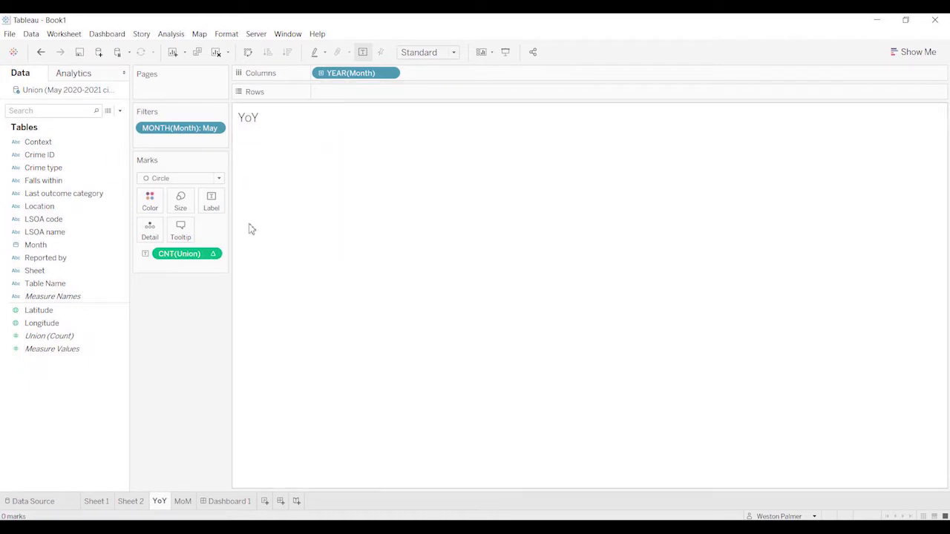
left_click(40, 52)
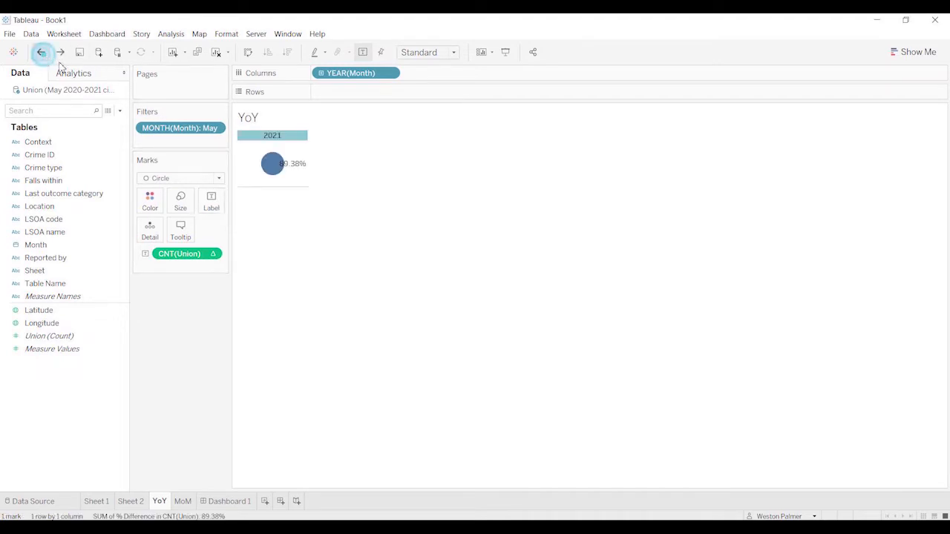
Step: Turn off the year header in the YoY worksheet and align the circle's label to Middle Center
left_click(389, 73)
left_click(350, 168)
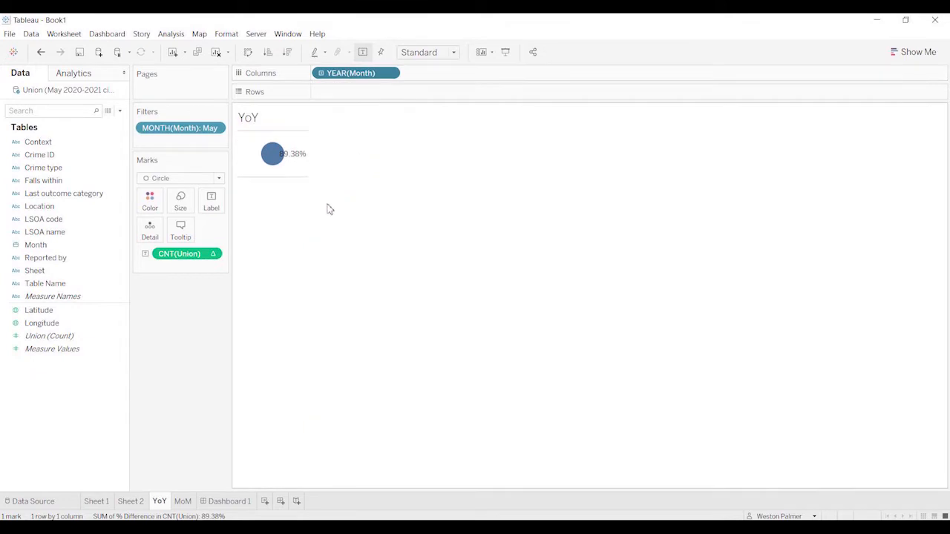
left_click(212, 206)
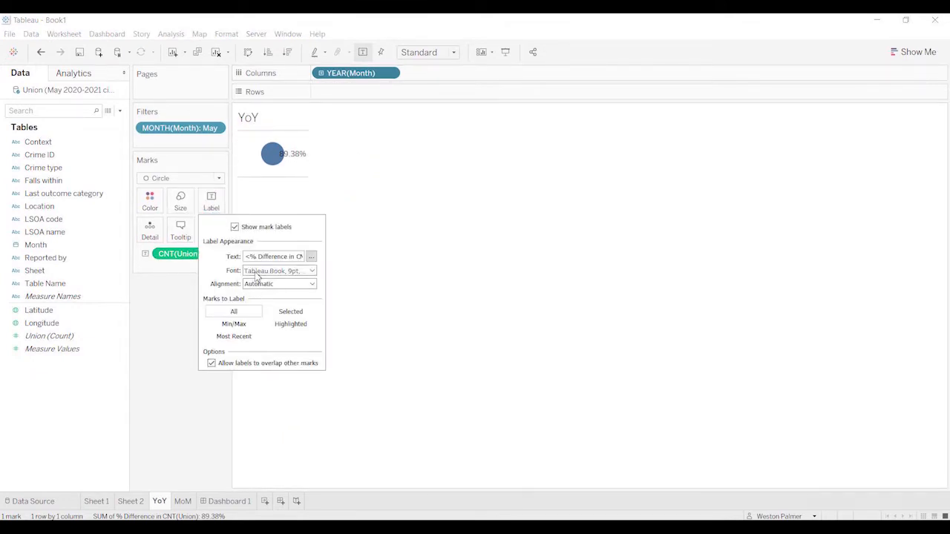
left_click(312, 283)
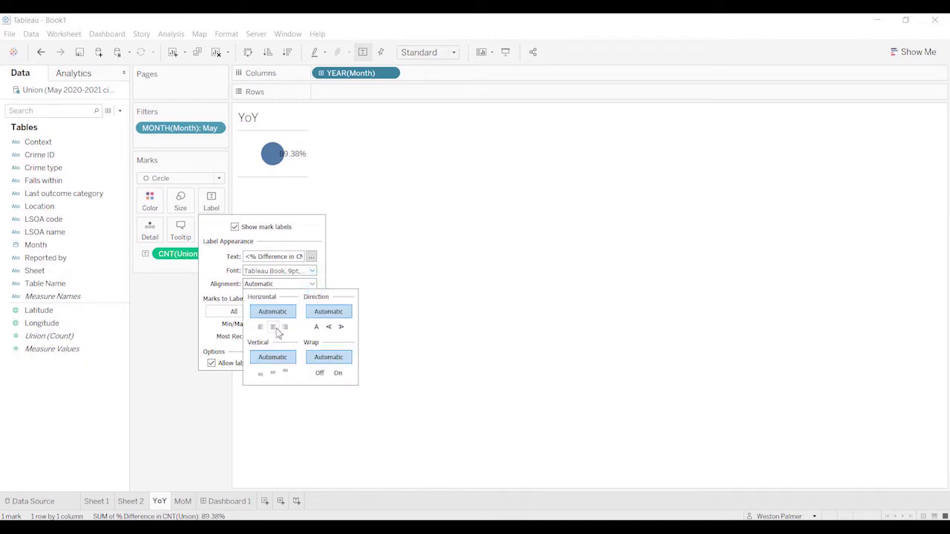
left_click(273, 328)
left_click(272, 372)
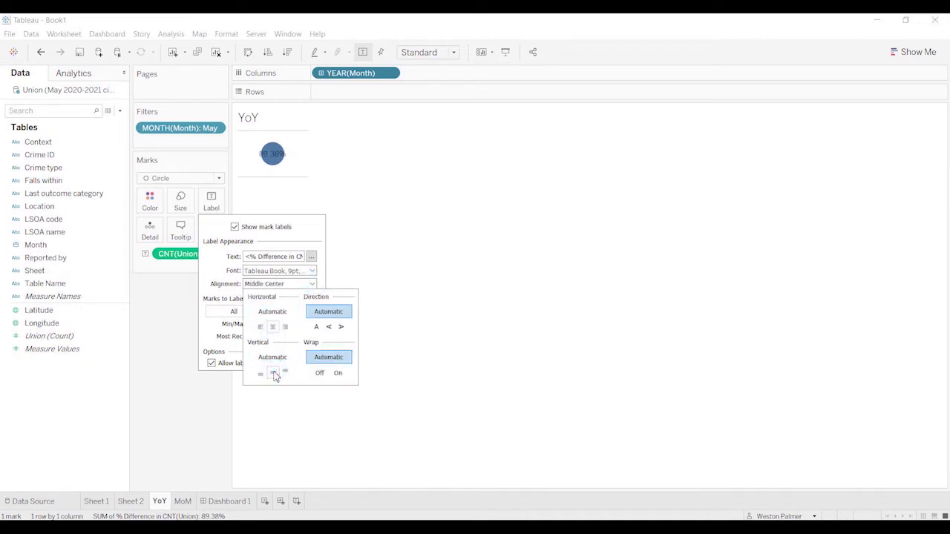
left_click(188, 387)
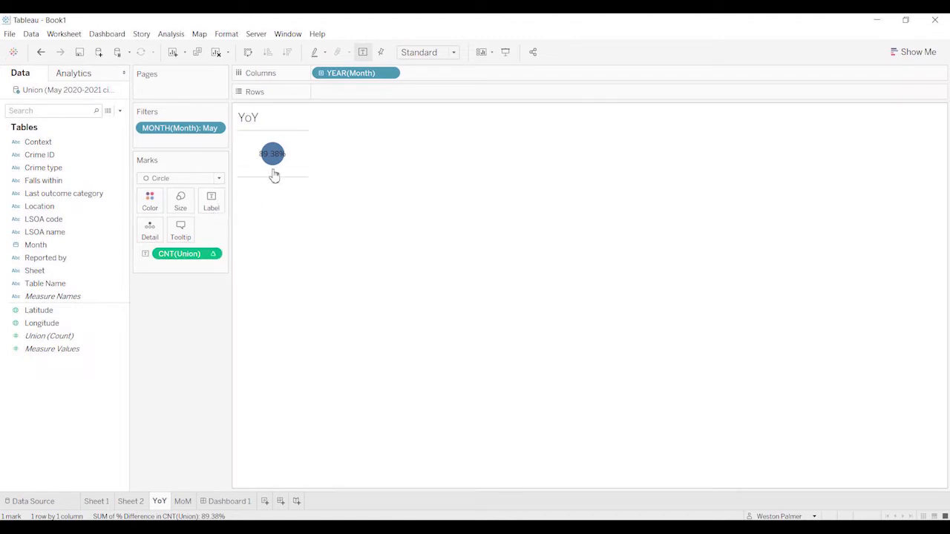
Step: Hide the field labels for columns and the month header in the MoM worksheet
left_click(183, 505)
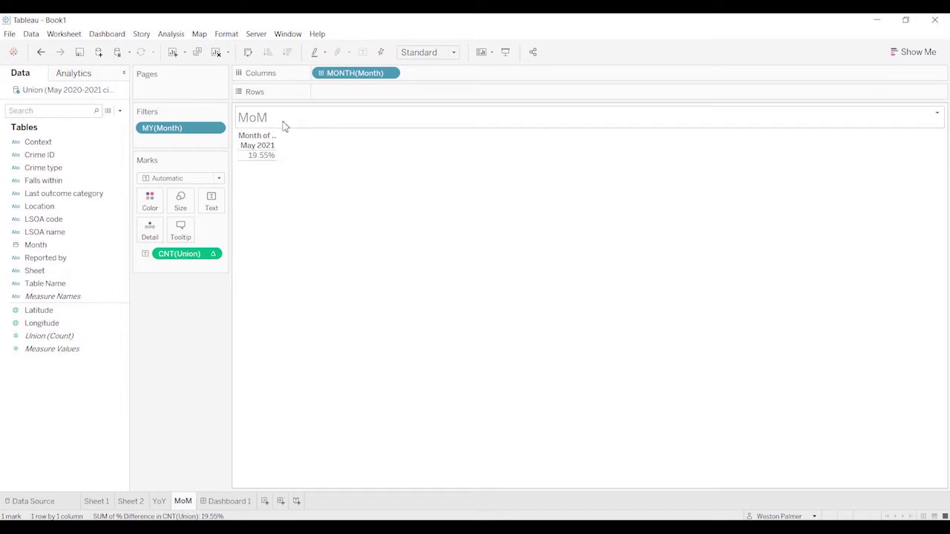
right_click(268, 145)
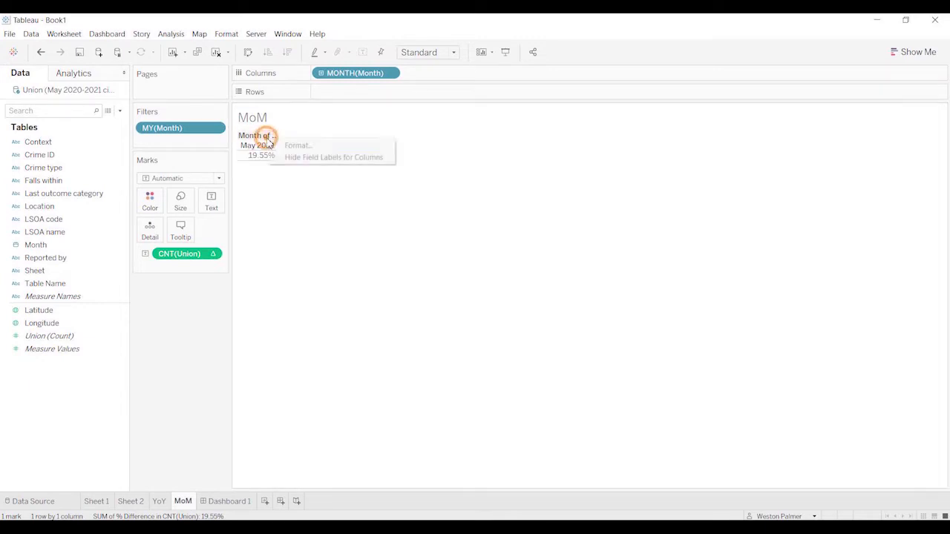
left_click(312, 156)
left_click(388, 72)
left_click(356, 168)
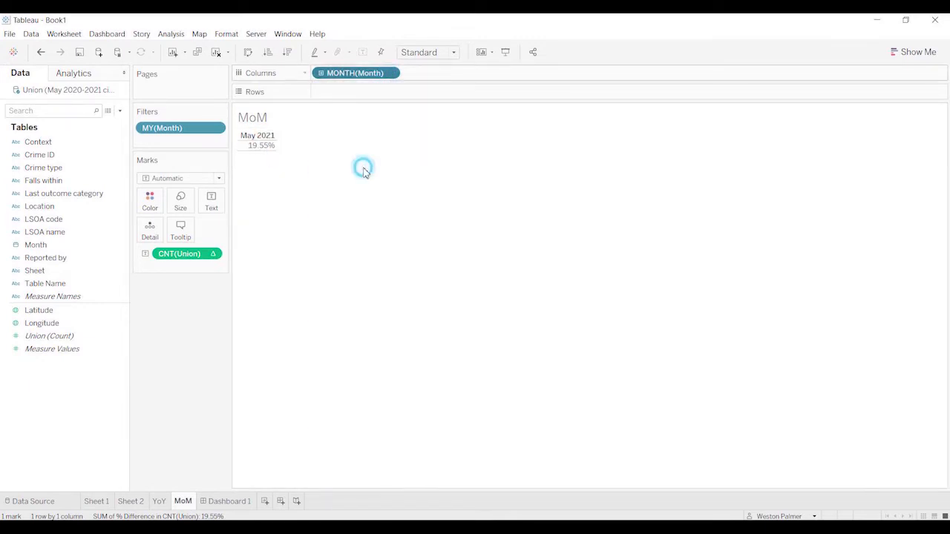
Step: Enlarge the MoM cell in width and height and set its mark type to Circle
left_click_drag(277, 136, 311, 141)
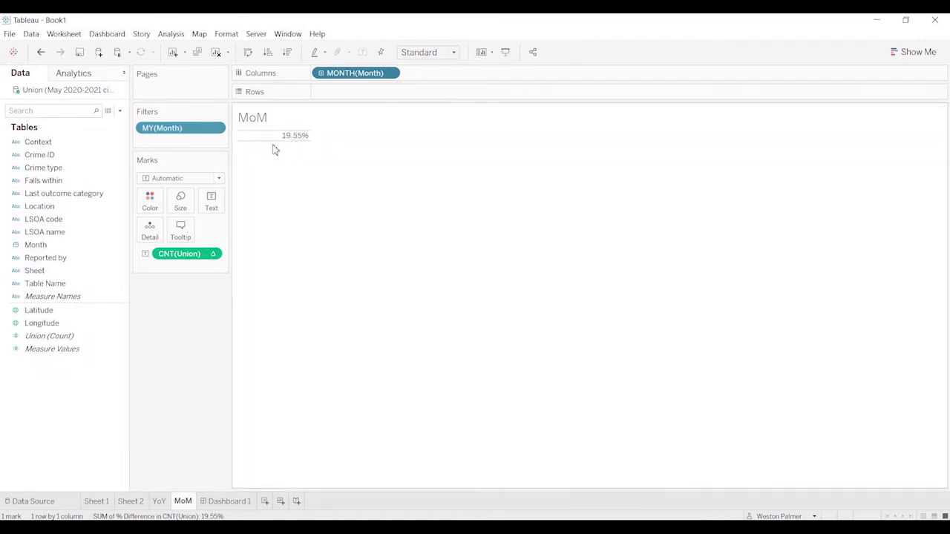
left_click_drag(272, 141, 257, 190)
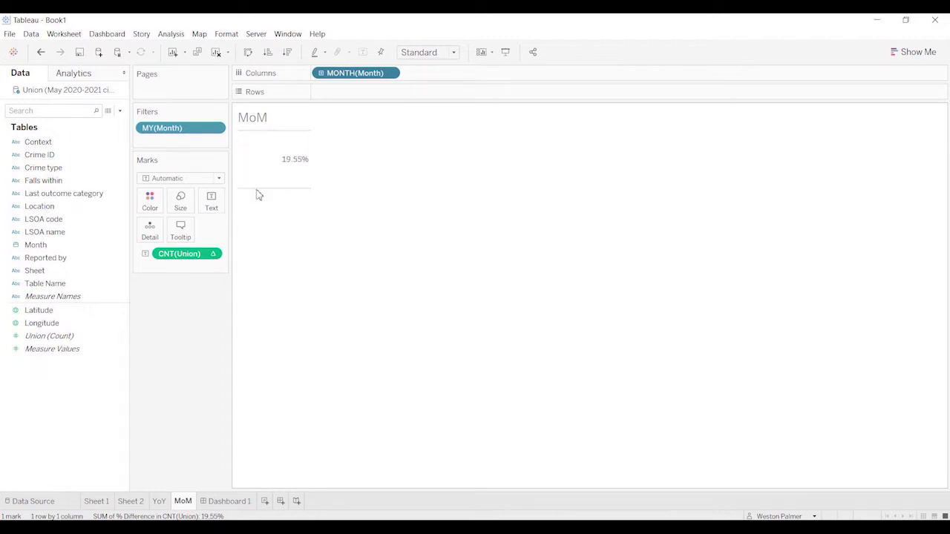
left_click(218, 178)
left_click(179, 255)
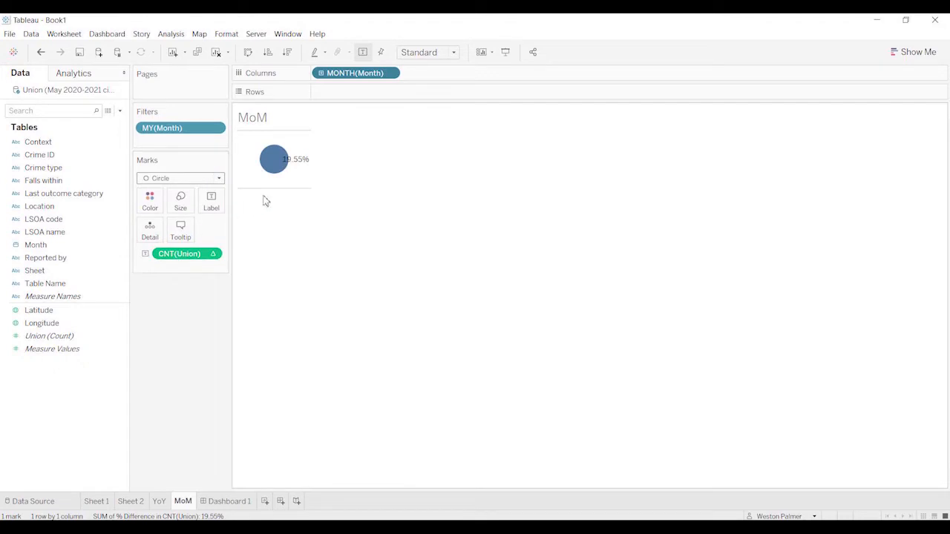
Step: Align the MoM circle's label to the horizontal center and vertical middle
left_click(212, 208)
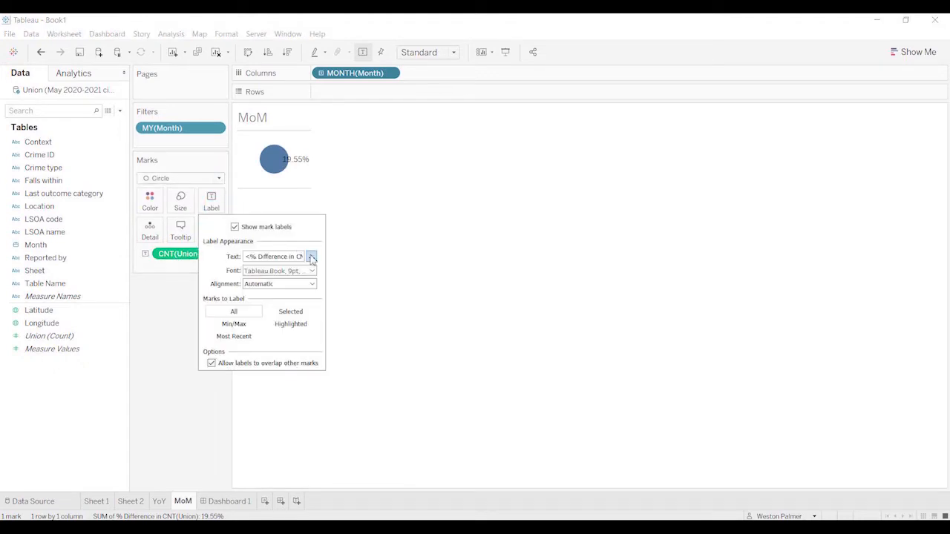
left_click(312, 284)
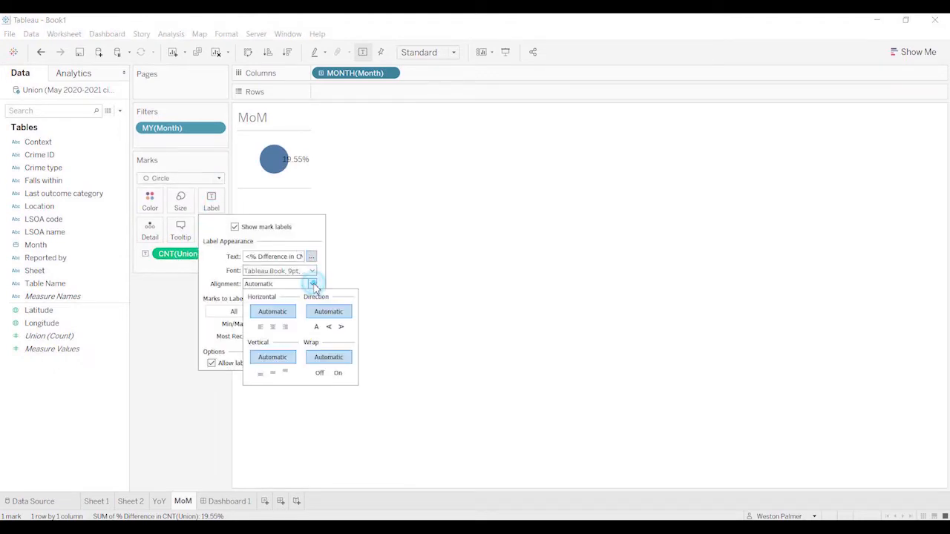
left_click(272, 327)
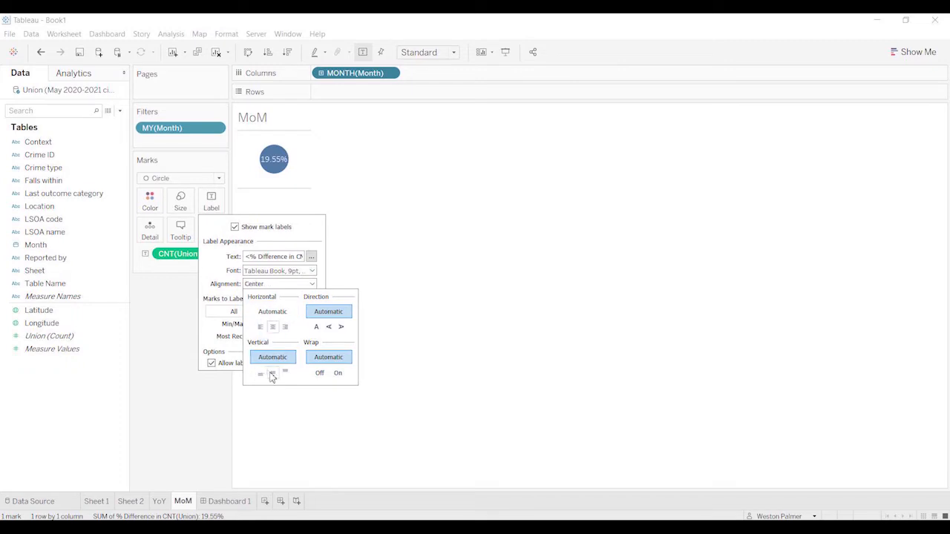
left_click(272, 375)
left_click(170, 414)
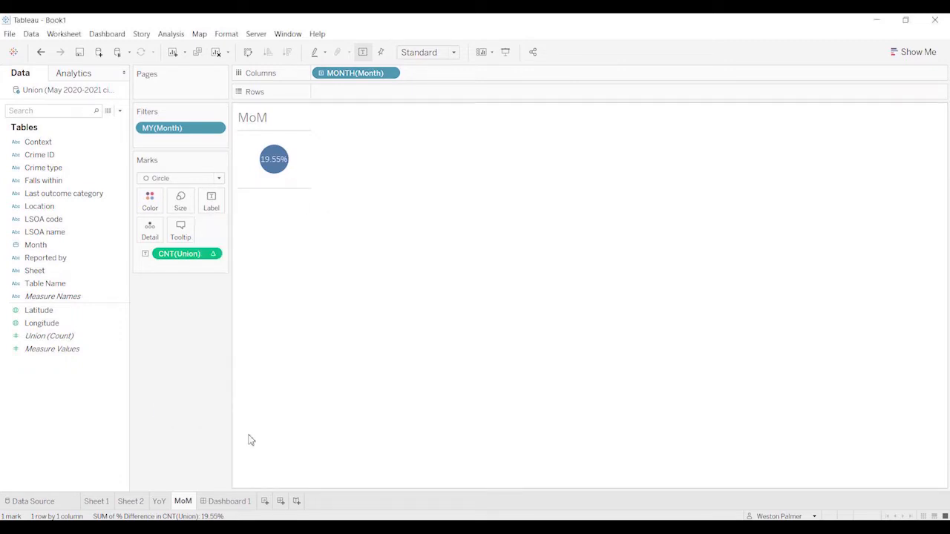
Step: Compare the YoY and MoM circles and increase the YoY cell's height to match the MoM cell
left_click(164, 502)
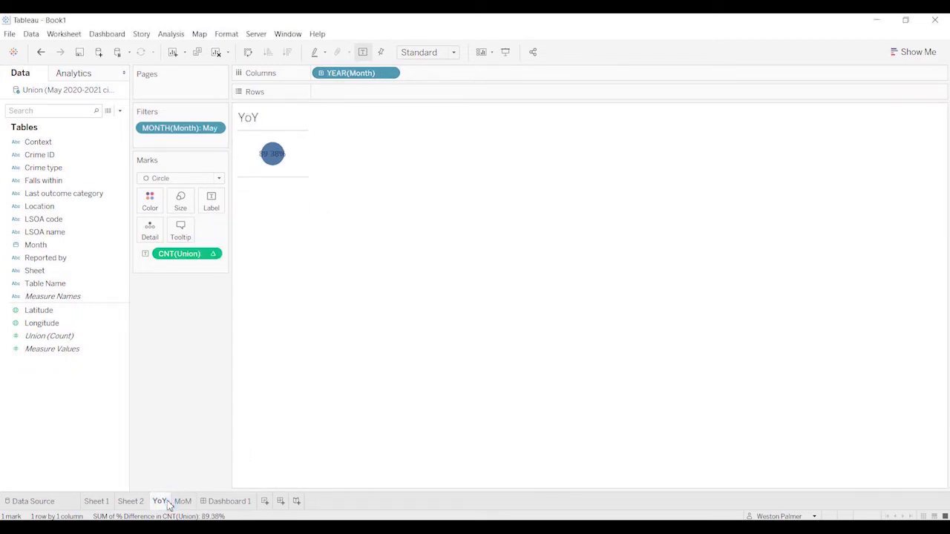
mouse_move(269, 169)
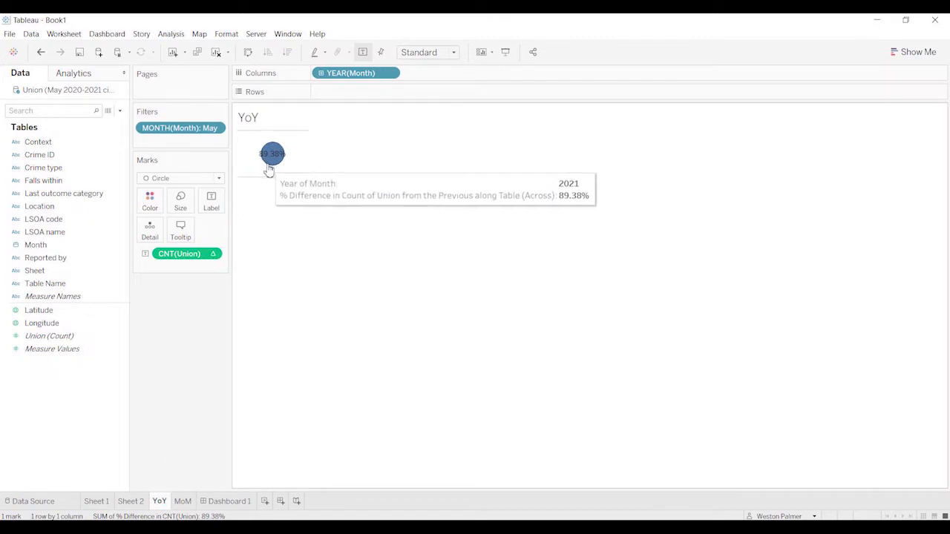
left_click(184, 502)
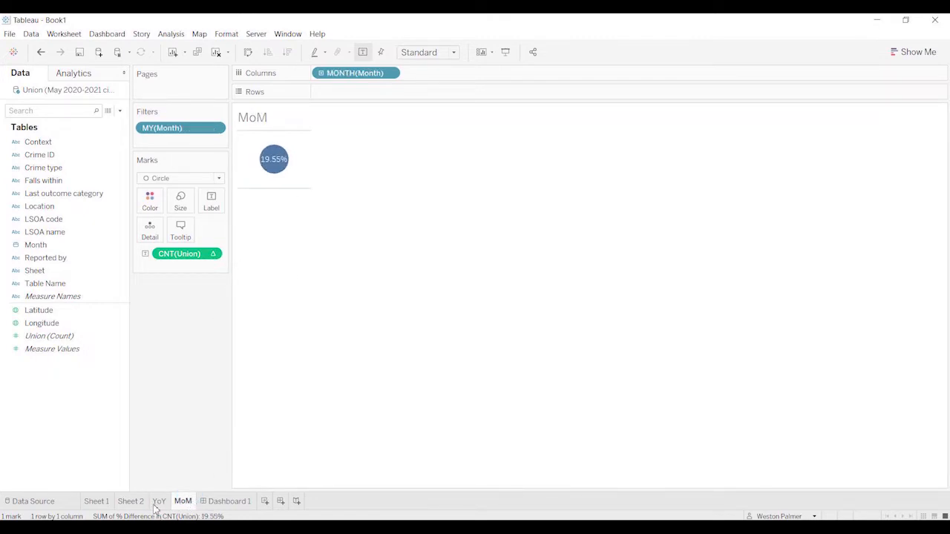
left_click(157, 503)
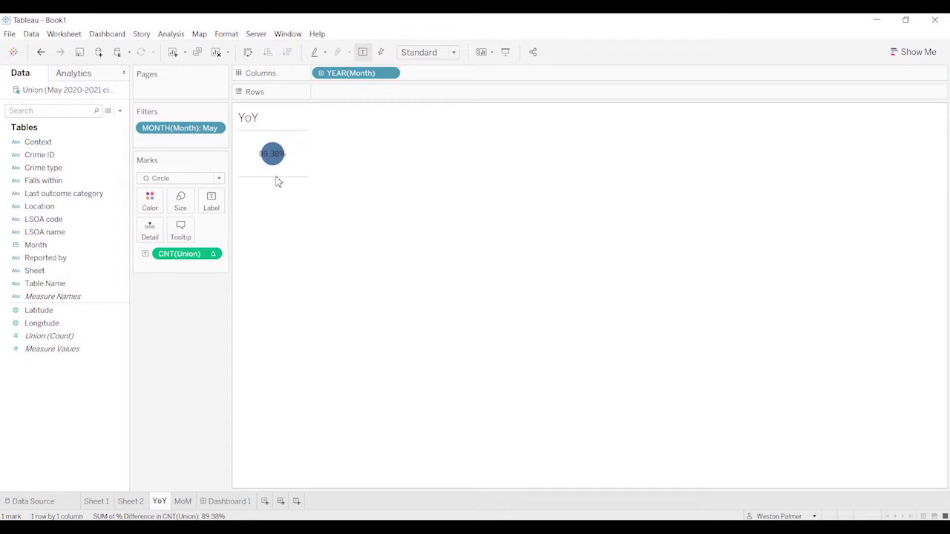
left_click_drag(274, 177, 275, 190)
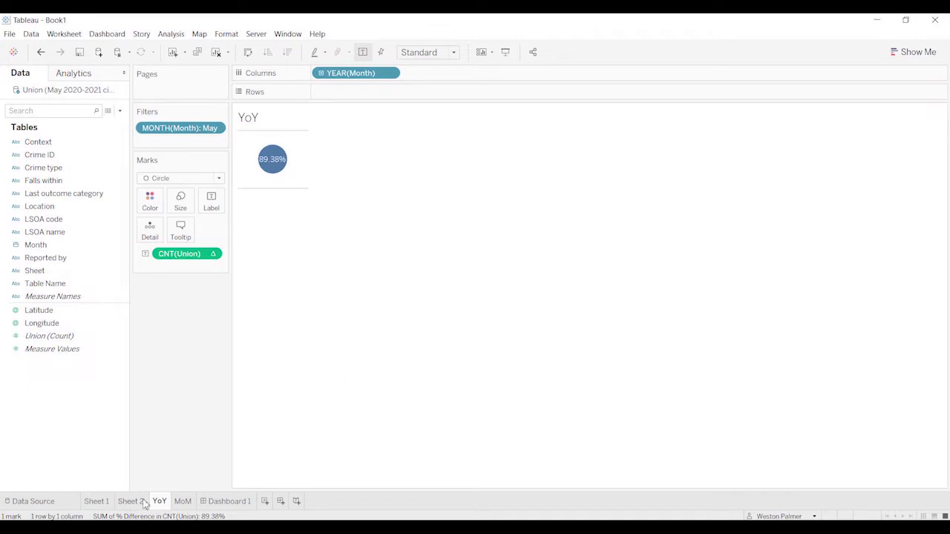
Step: Create a new worksheet and name it Current Month
right_click(185, 502)
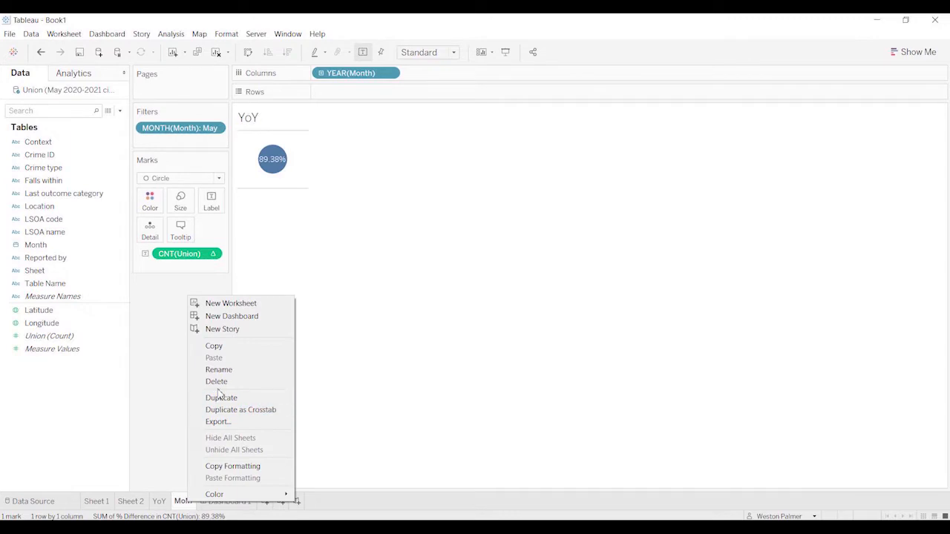
left_click(158, 393)
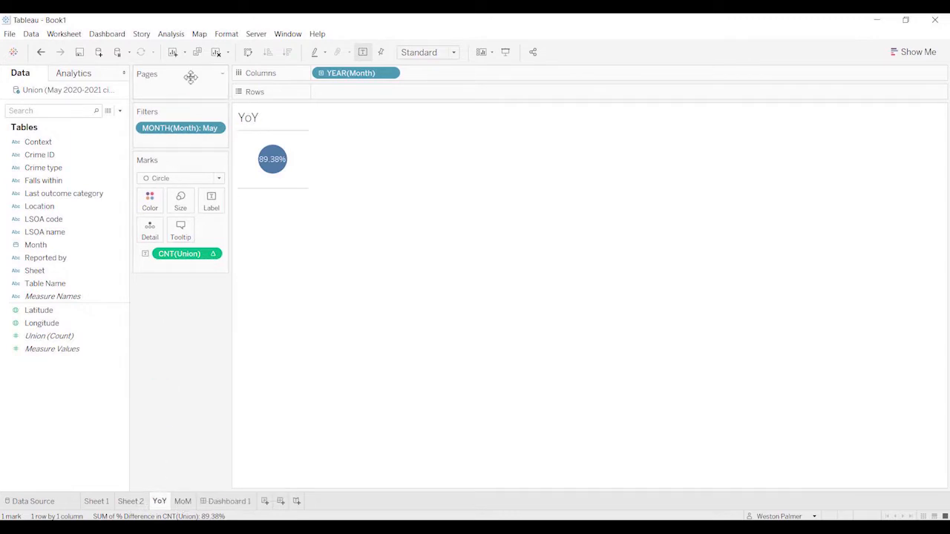
left_click(265, 502)
double_click(265, 501)
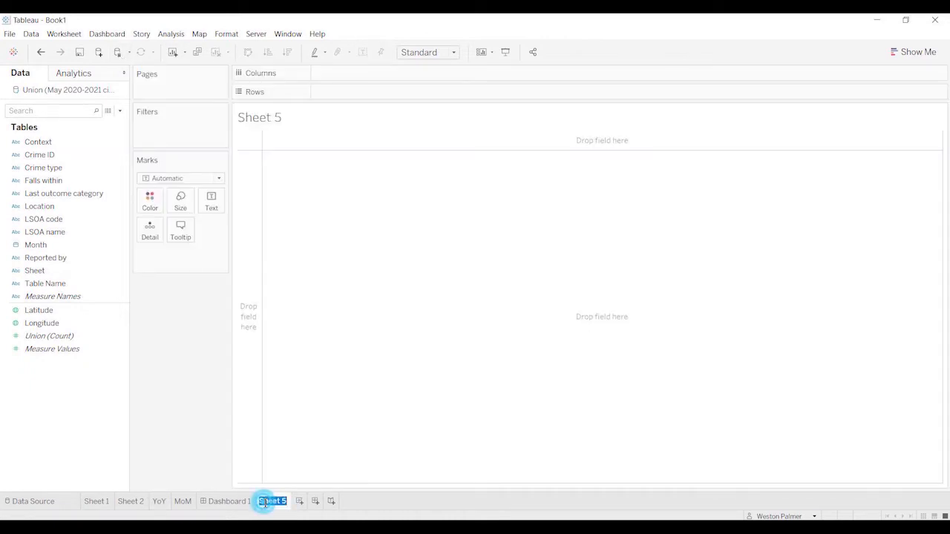
type("Curr")
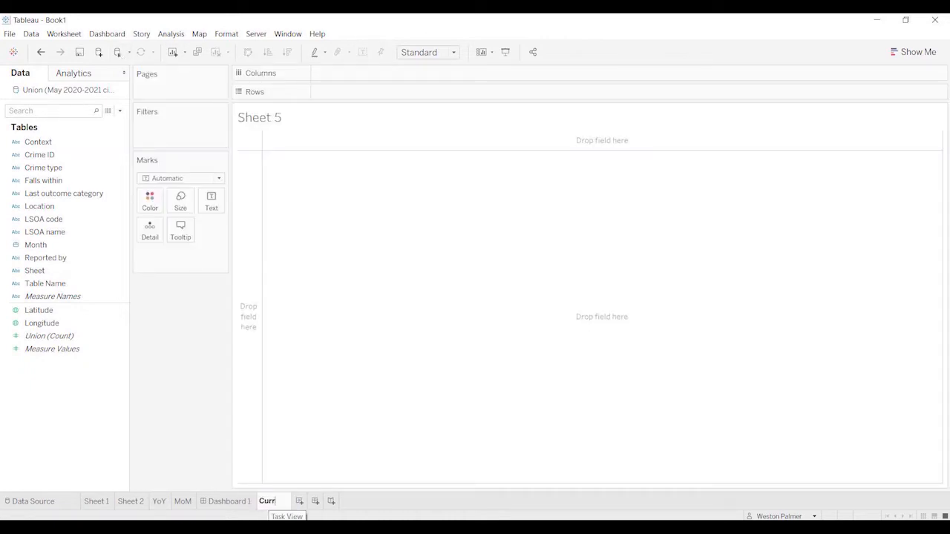
type("ent Mont")
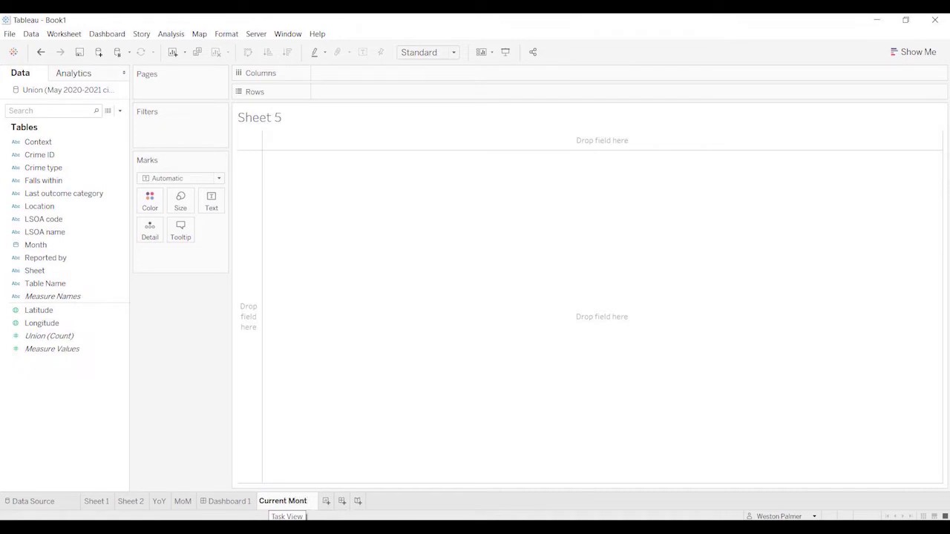
type("h")
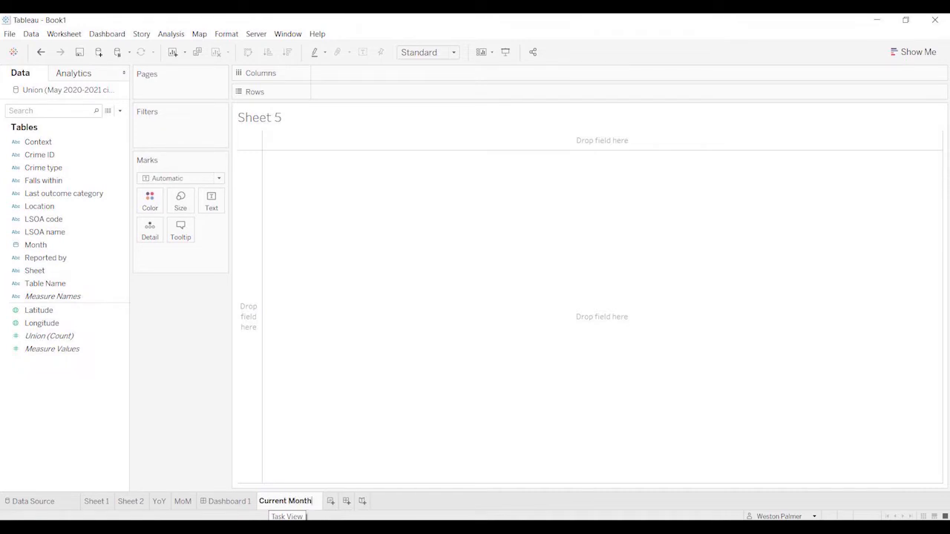
left_click(183, 364)
Step: Show the Union count as text in the Current Month worksheet and filter Month by Month / Year to May 2021
left_click_drag(64, 335, 211, 206)
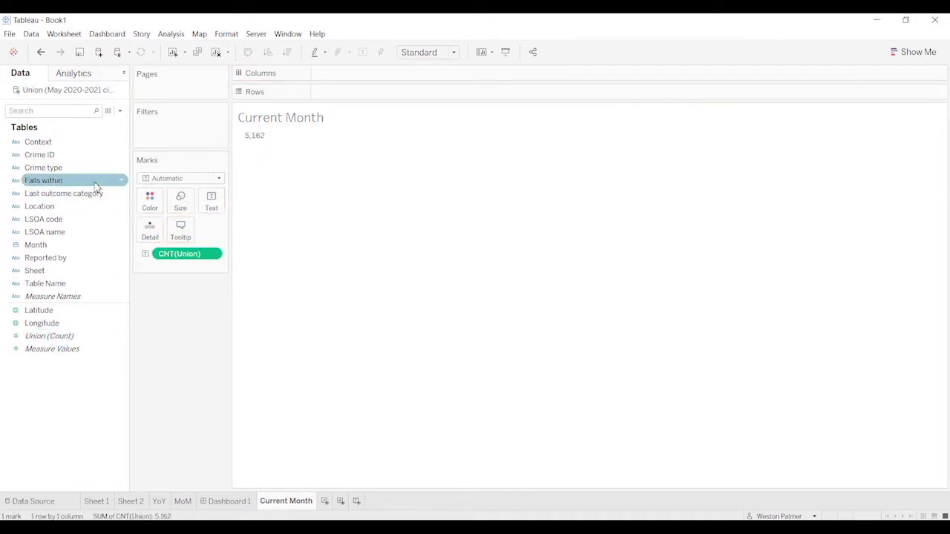
left_click_drag(45, 245, 172, 138)
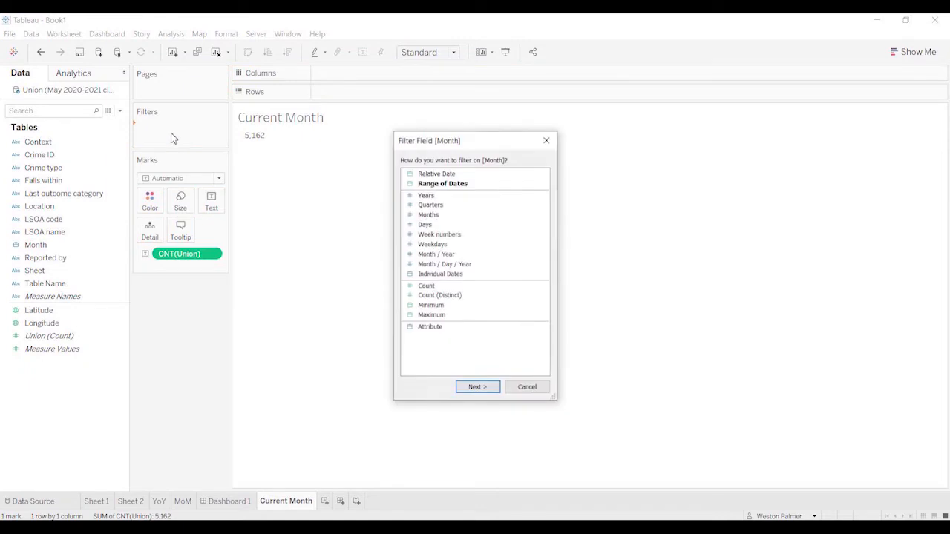
left_click(463, 255)
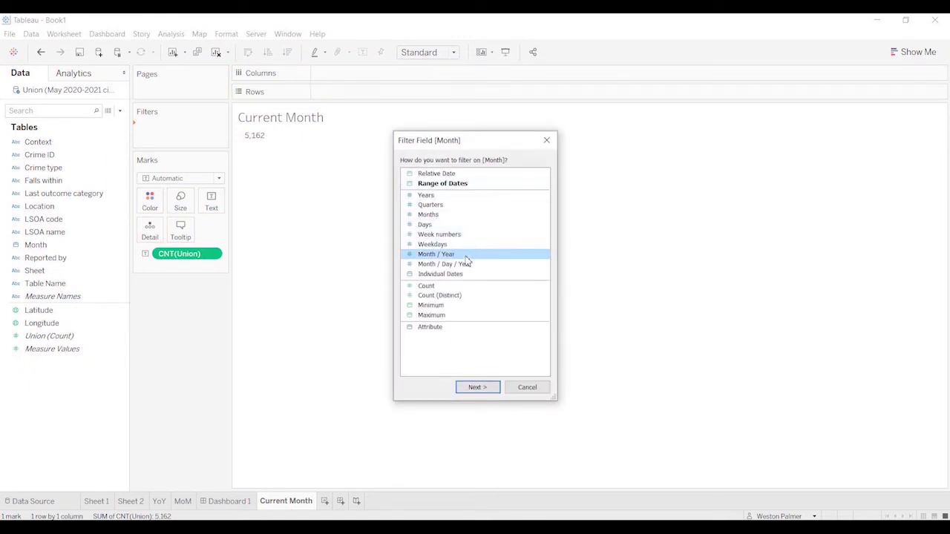
left_click(492, 386)
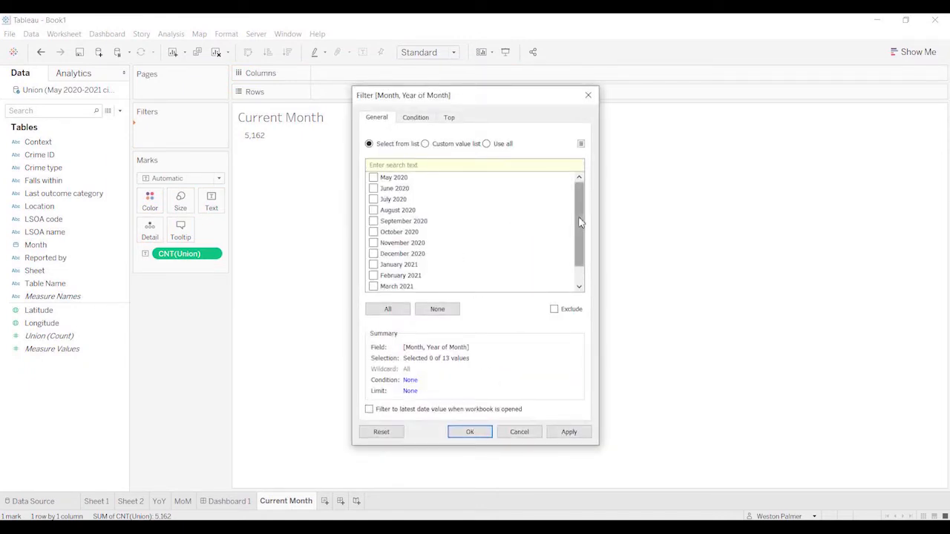
left_click_drag(581, 220, 580, 305)
left_click(374, 286)
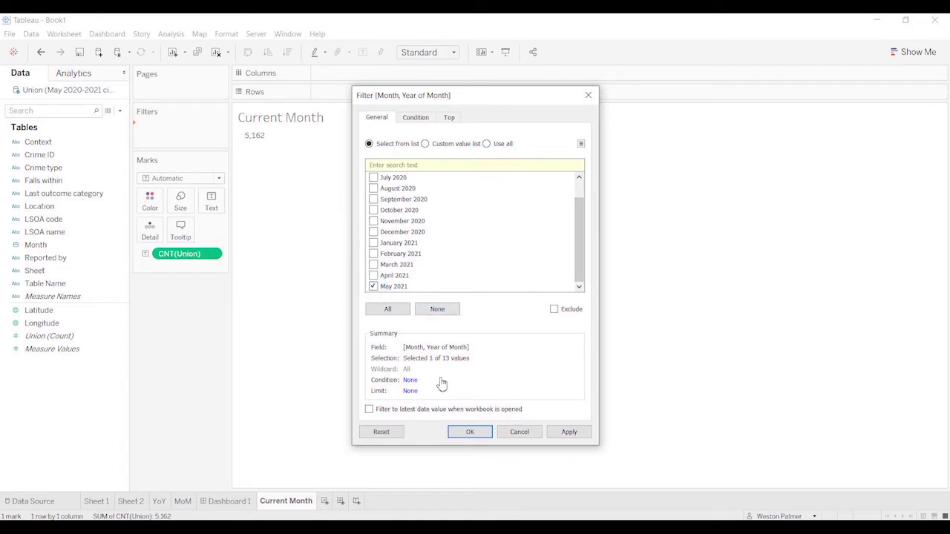
left_click(485, 435)
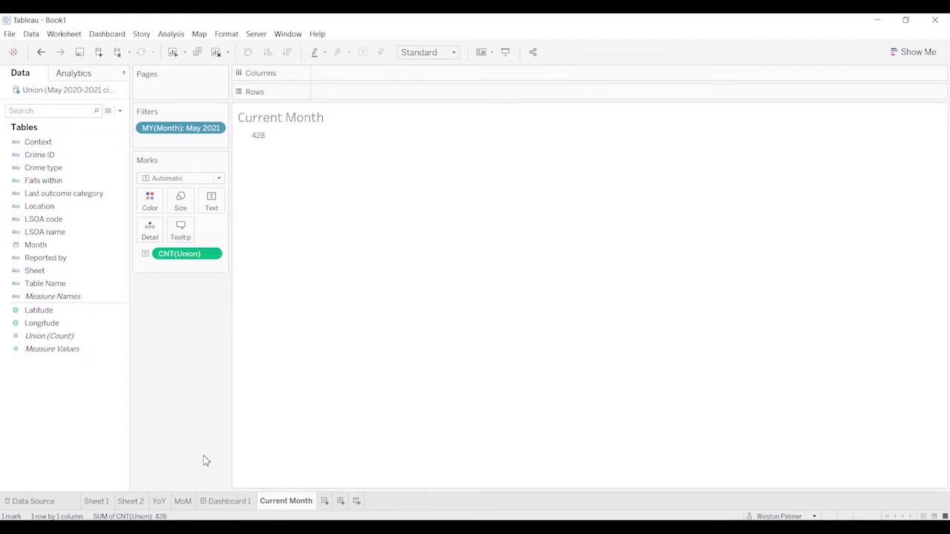
left_click(212, 203)
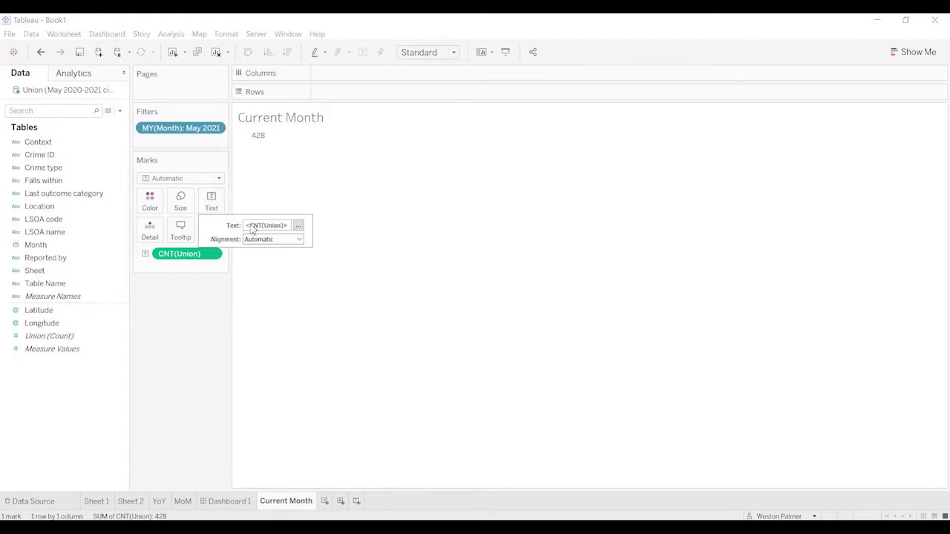
left_click(299, 226)
left_click(506, 227)
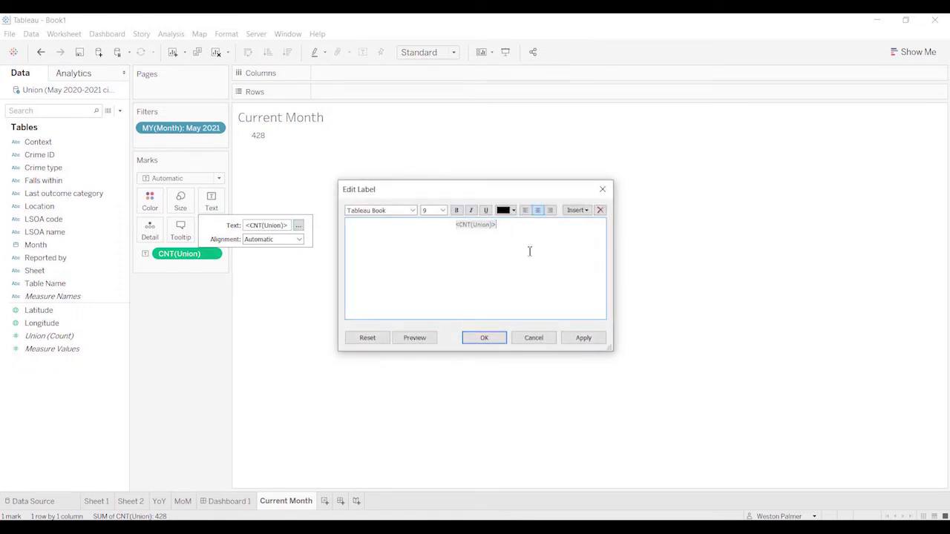
left_click(586, 210)
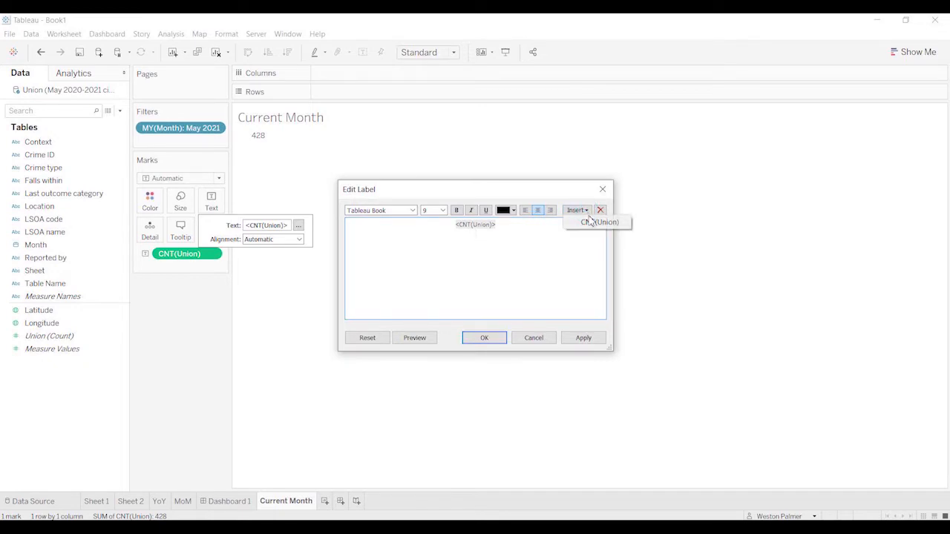
left_click(556, 255)
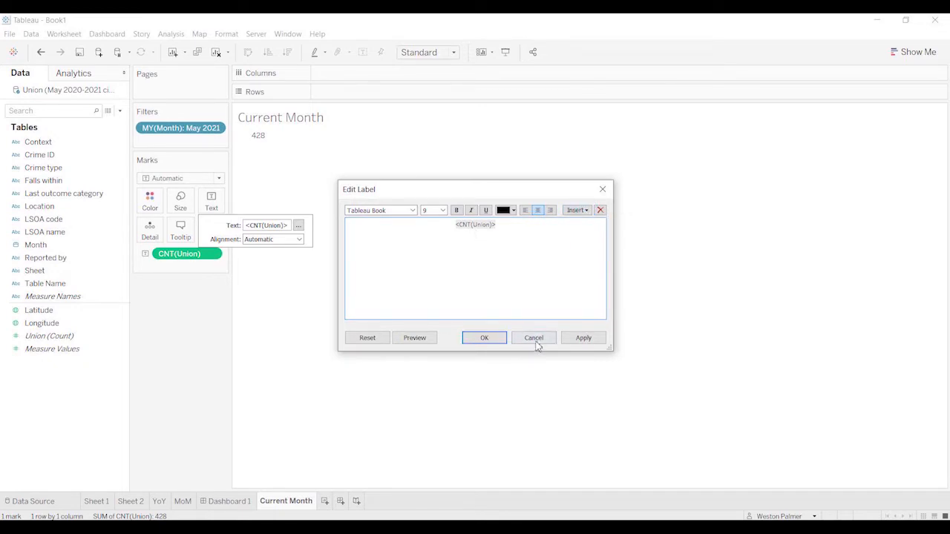
left_click(534, 337)
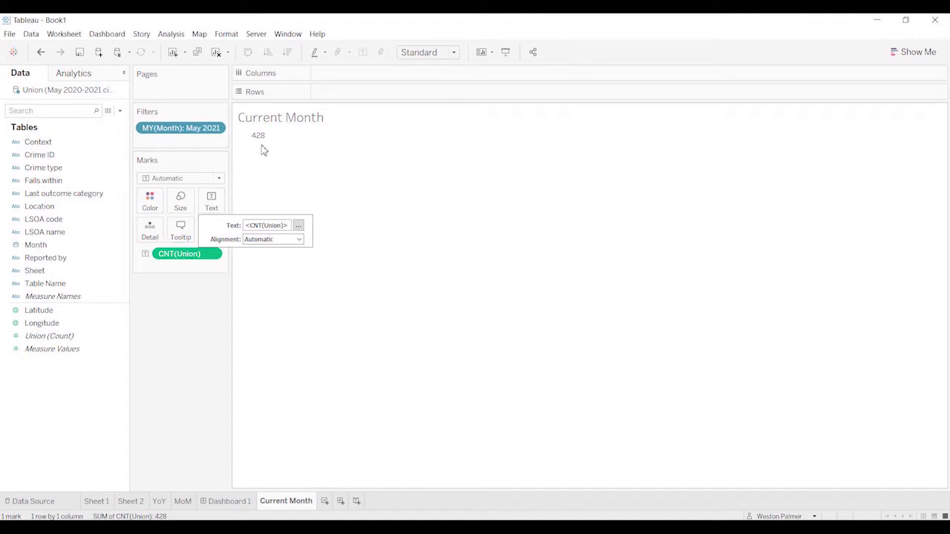
Step: Add Month to the text marks and set it to the continuous month-and-year level
left_click_drag(53, 247, 218, 210)
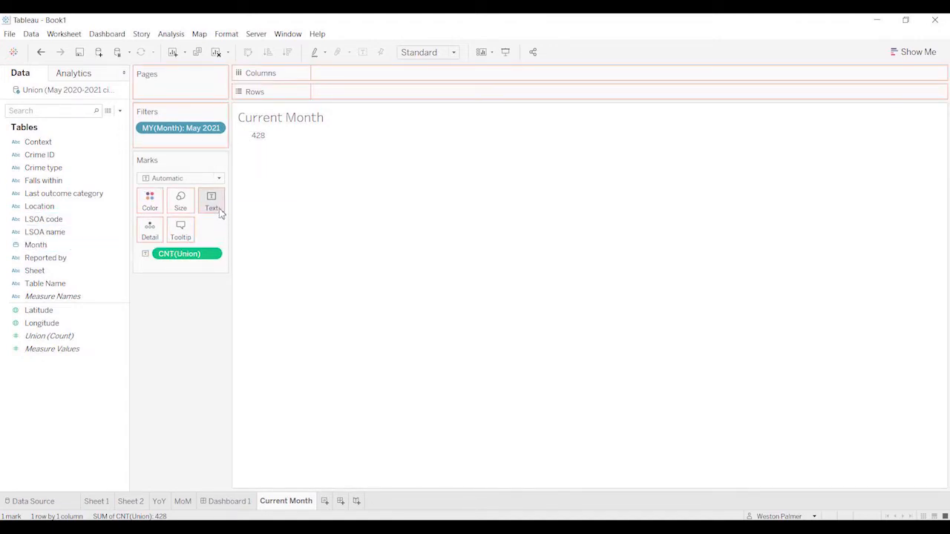
left_click(213, 207)
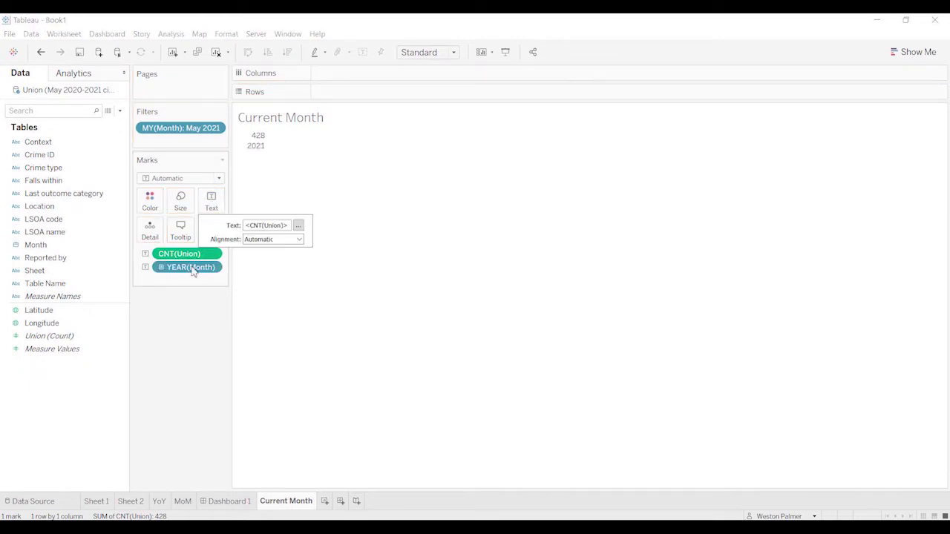
left_click(190, 314)
left_click(212, 267)
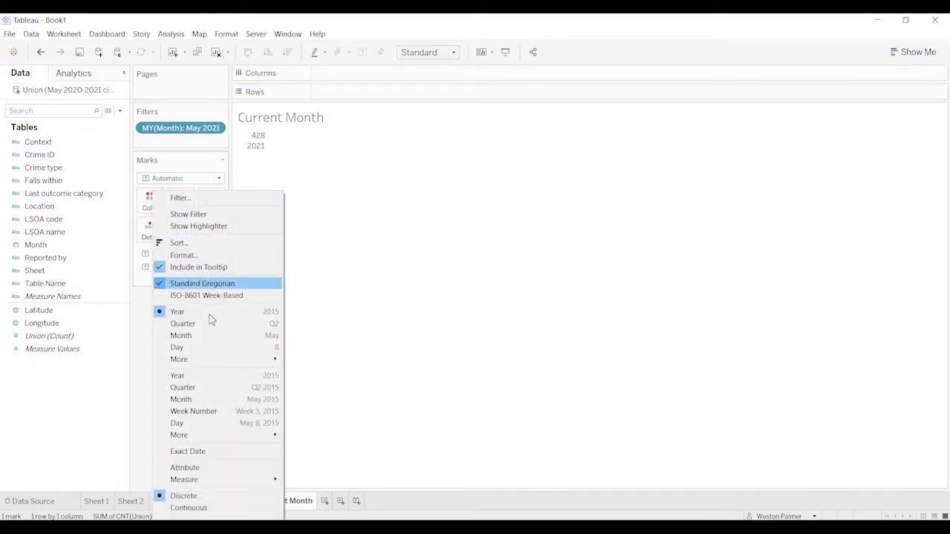
left_click(218, 400)
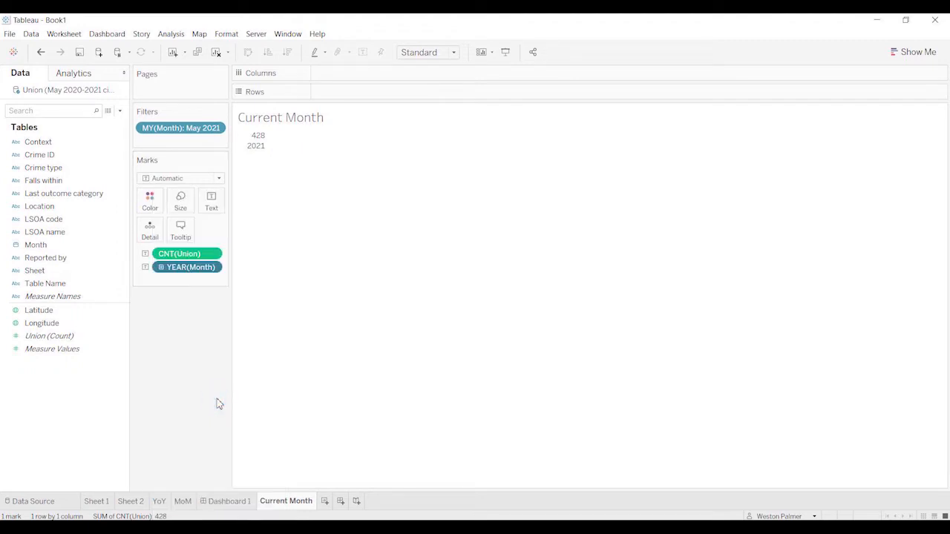
Step: Set the Union count in the Current Month text label to font size 22 and apply it
left_click(215, 207)
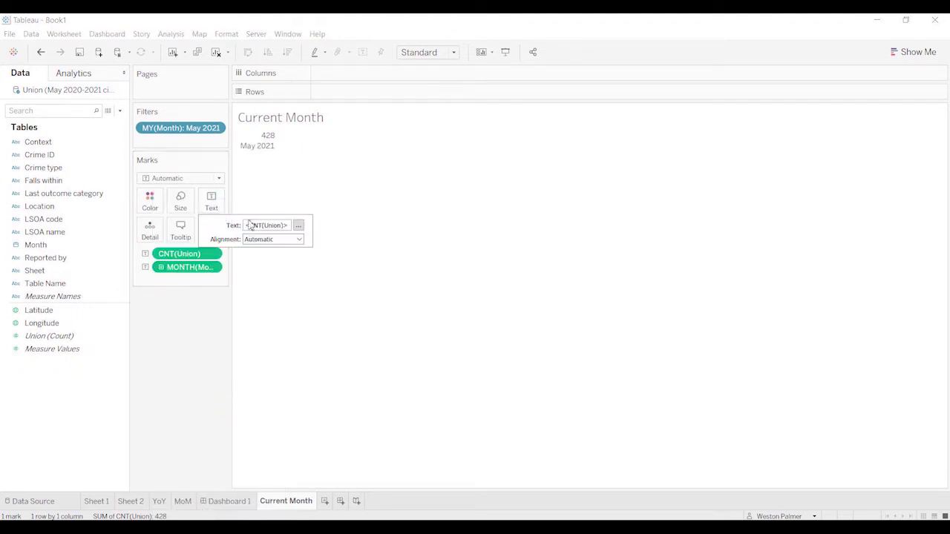
left_click(298, 225)
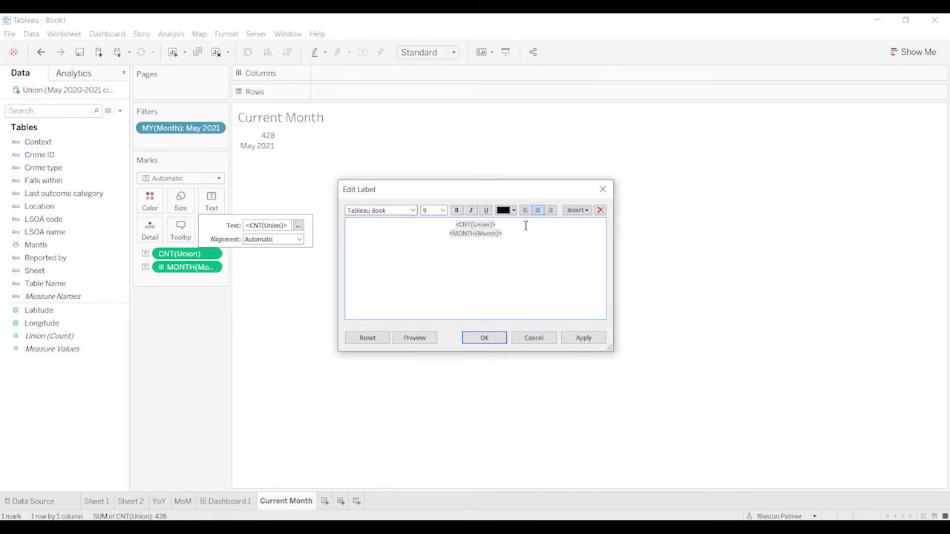
left_click_drag(503, 225, 442, 225)
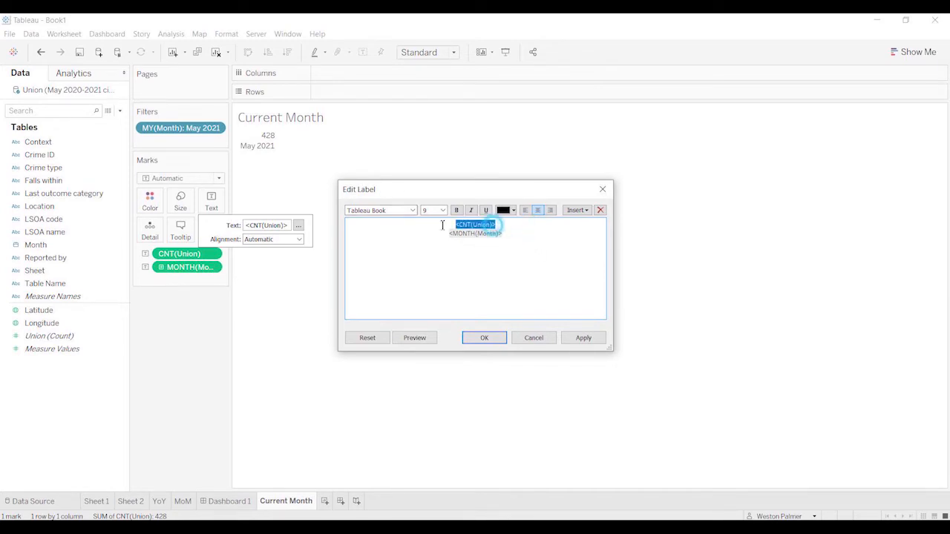
left_click(443, 210)
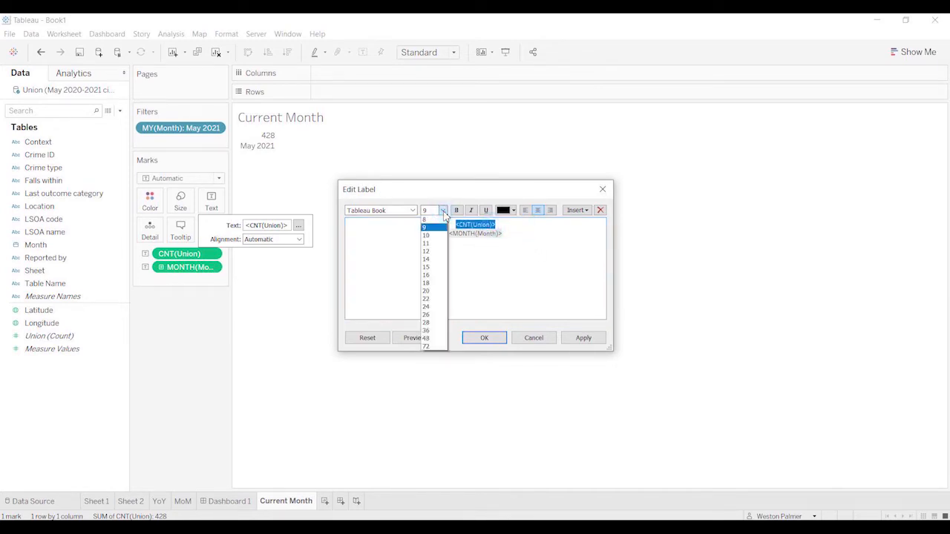
left_click(437, 300)
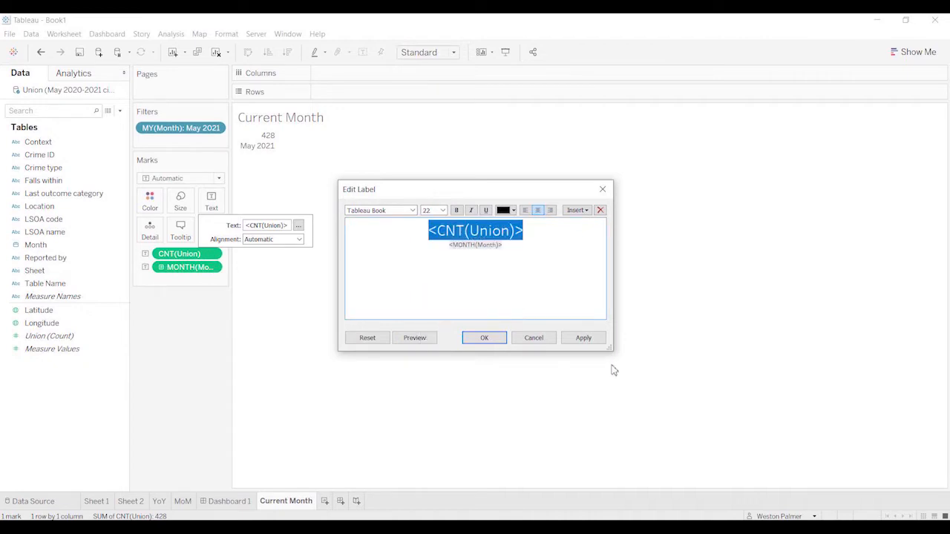
left_click(584, 337)
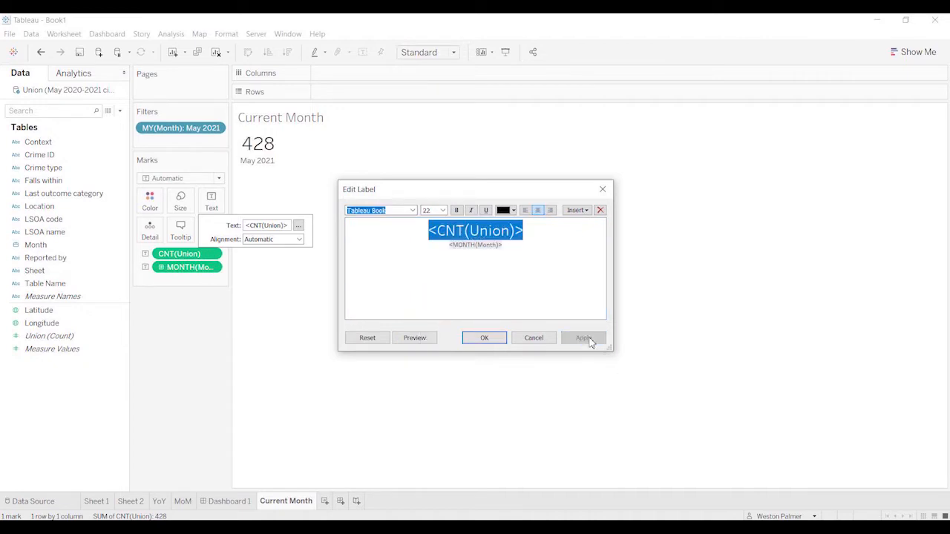
Step: Add a line reading "Incidents for" between the Union count and the month in the label
left_click(450, 247)
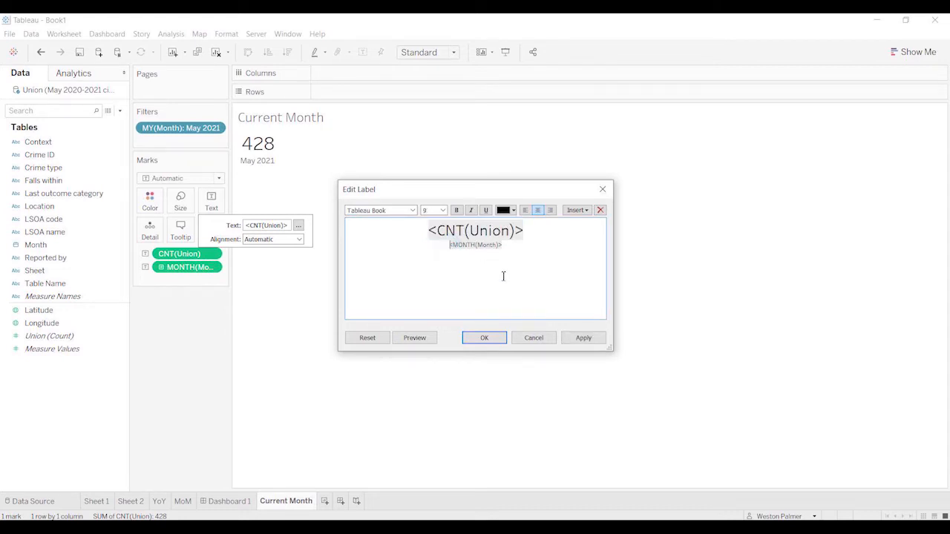
key("Return")
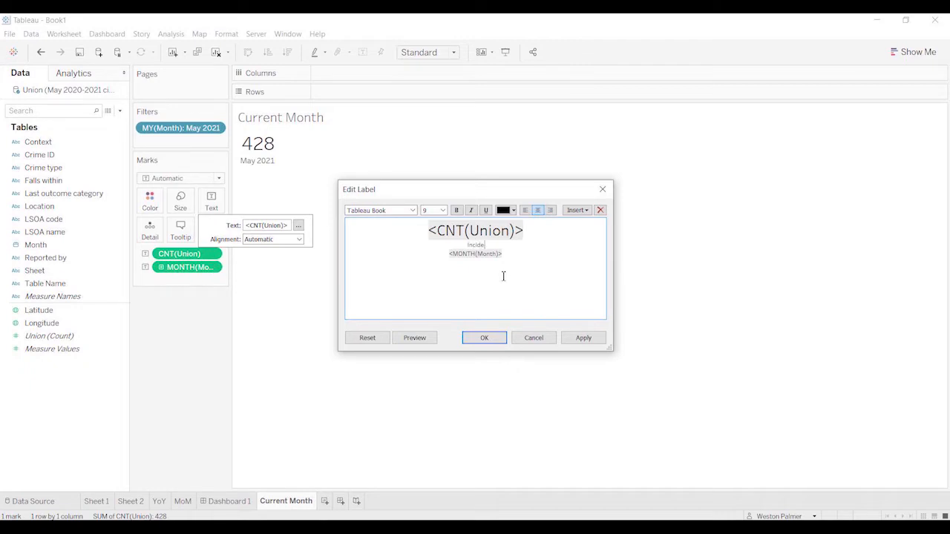
type("Incidents for")
left_click(506, 255)
Step: Color the Union count in the label blue and make it bold
left_click_drag(534, 230, 429, 230)
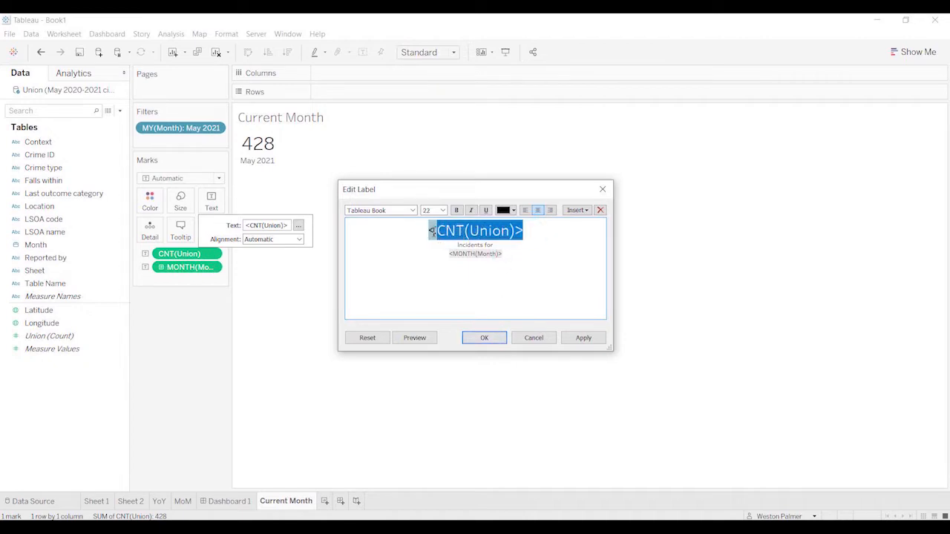
left_click(512, 211)
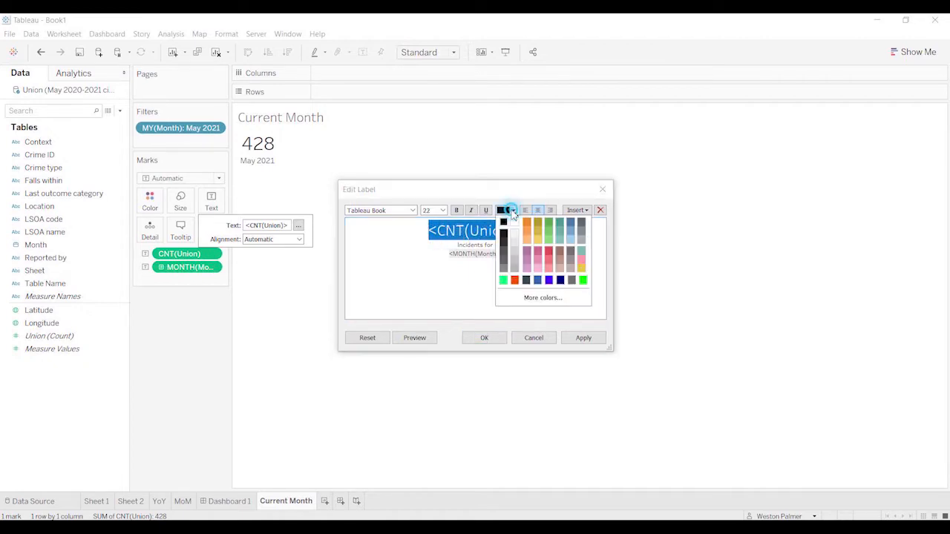
left_click(537, 280)
left_click(582, 337)
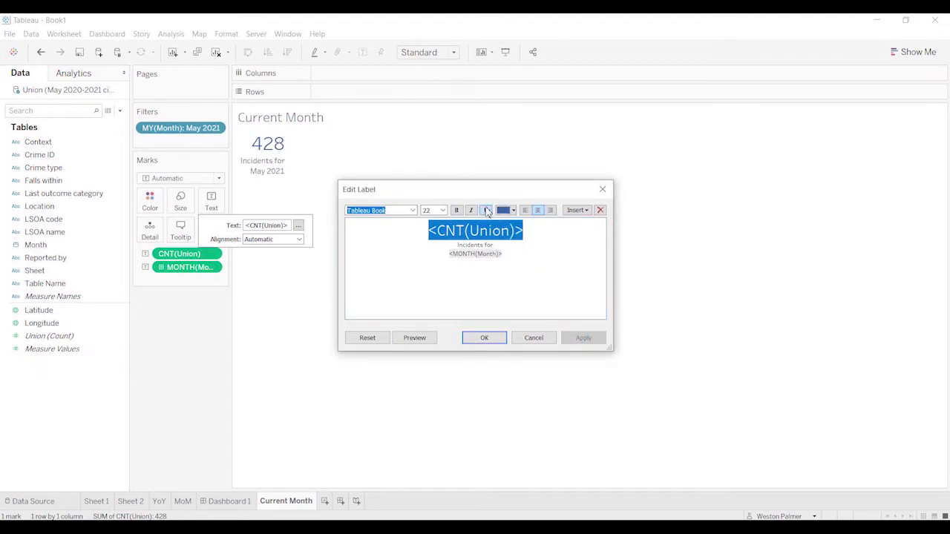
left_click(457, 212)
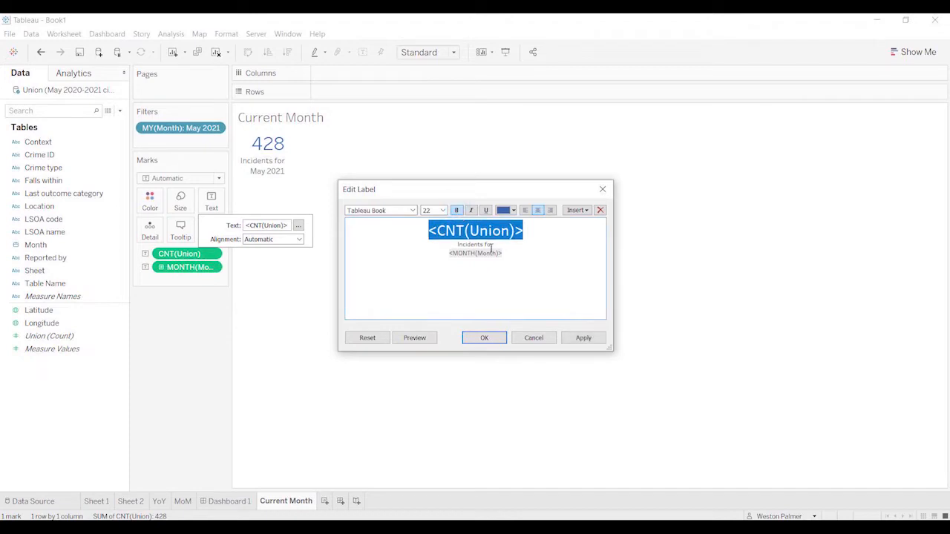
left_click_drag(500, 247, 456, 244)
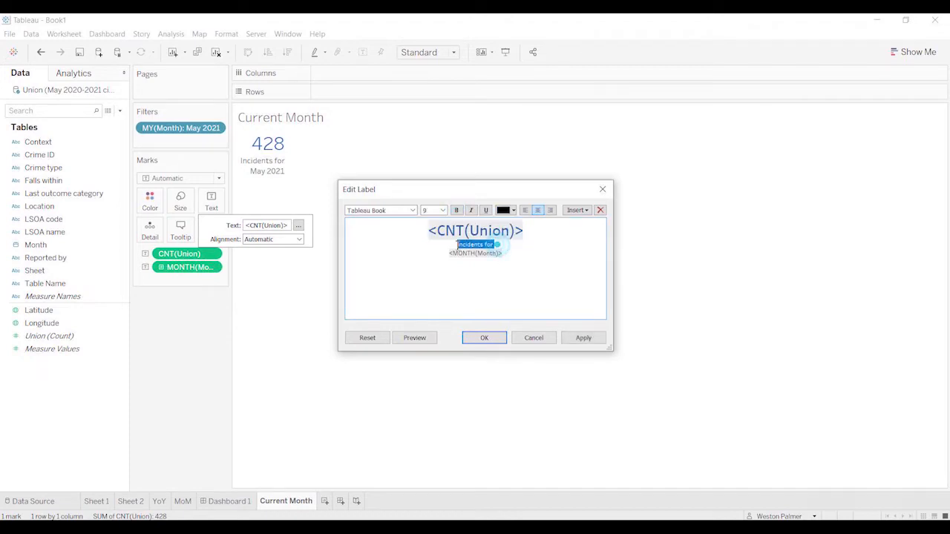
left_click(514, 210)
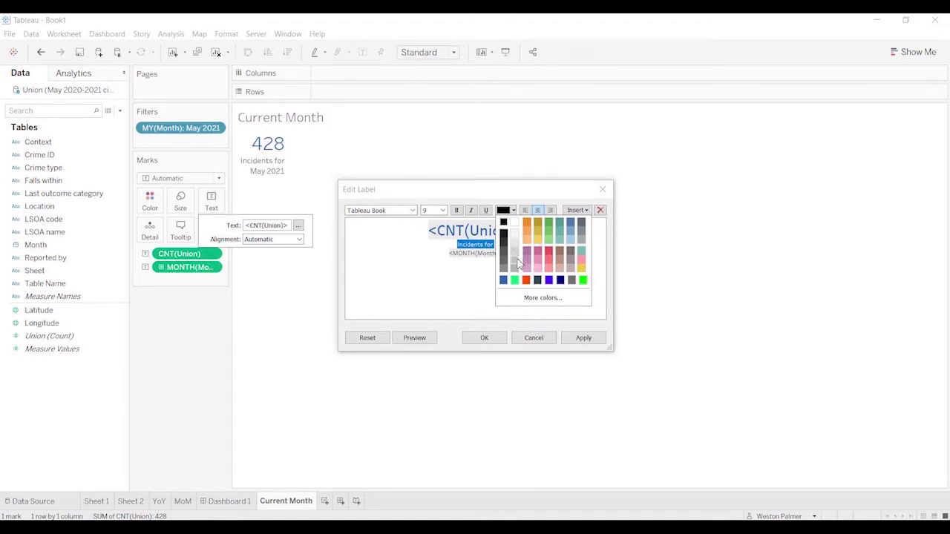
left_click(468, 290)
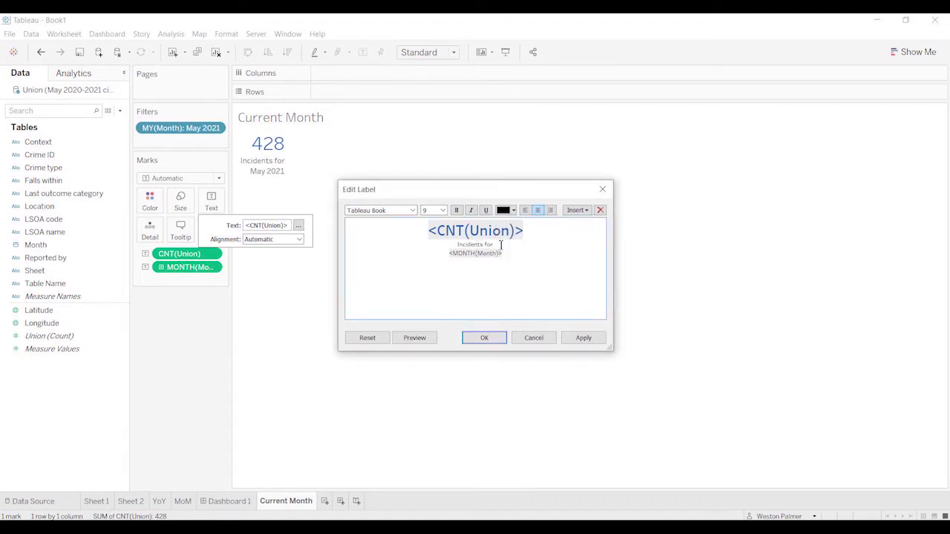
Step: Delete the "Incidents for" line from the label and save the label changes
left_click_drag(498, 244, 455, 243)
key("BackSpace")
key("BackSpace")
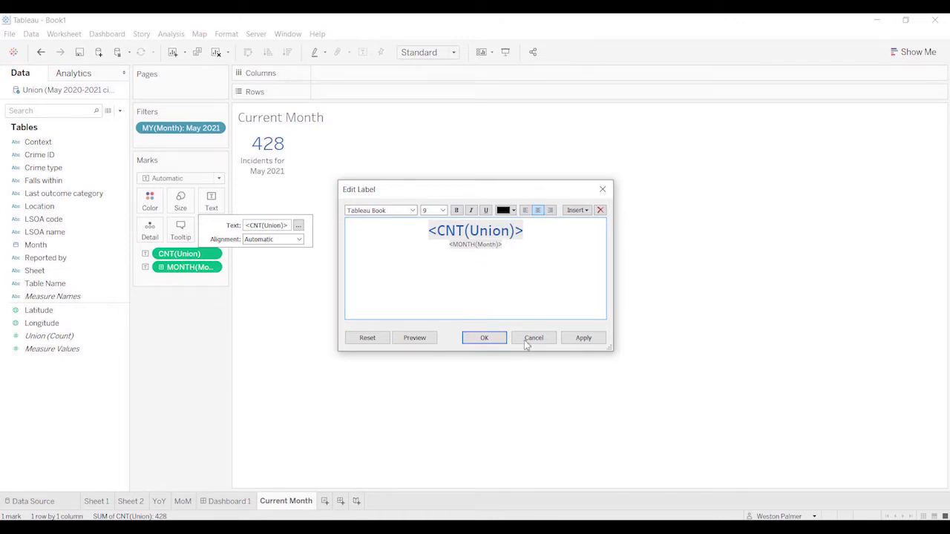
left_click(583, 338)
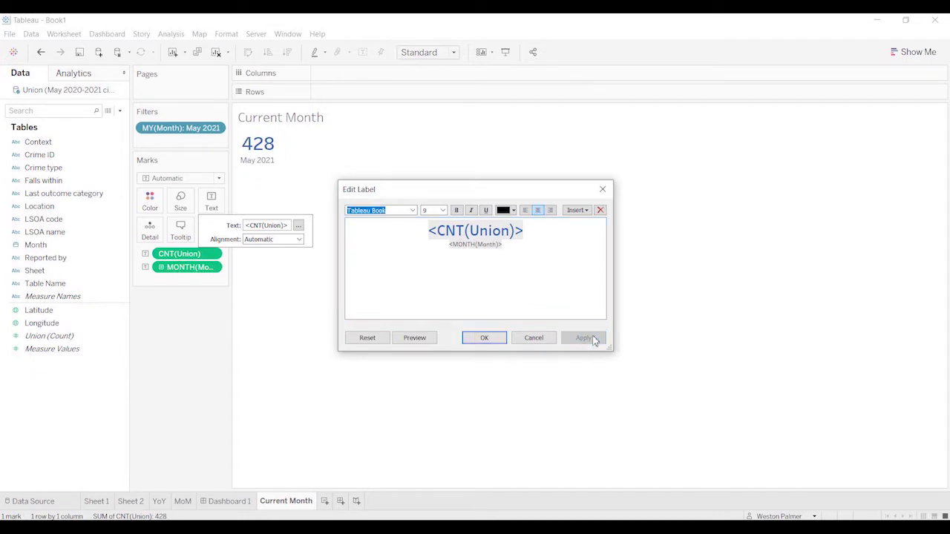
left_click(485, 342)
left_click(189, 343)
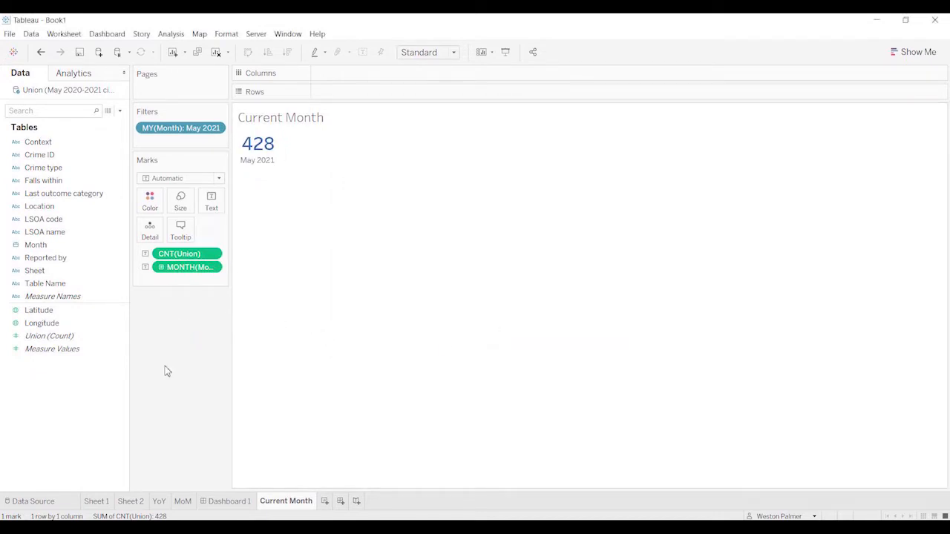
Step: Create a new worksheet and name it Crime Breakdown
left_click(325, 501)
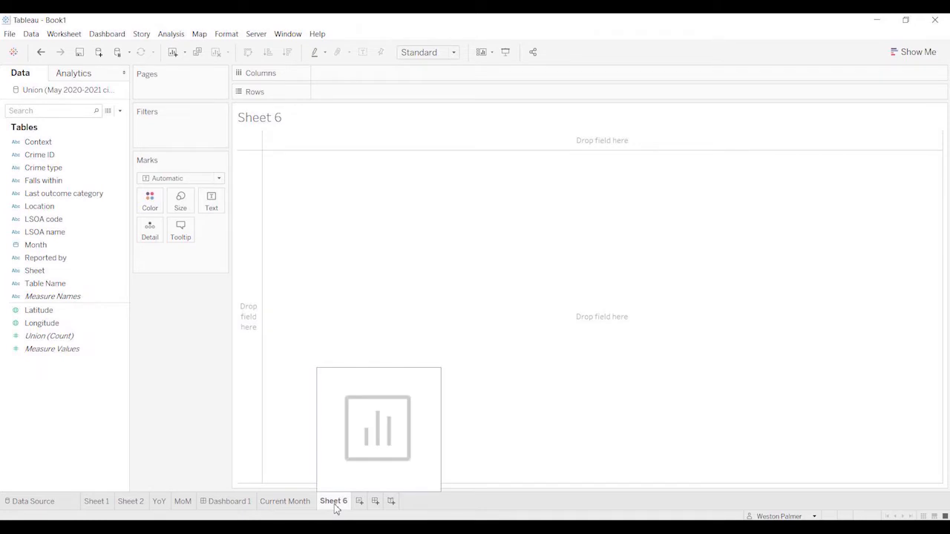
double_click(335, 504)
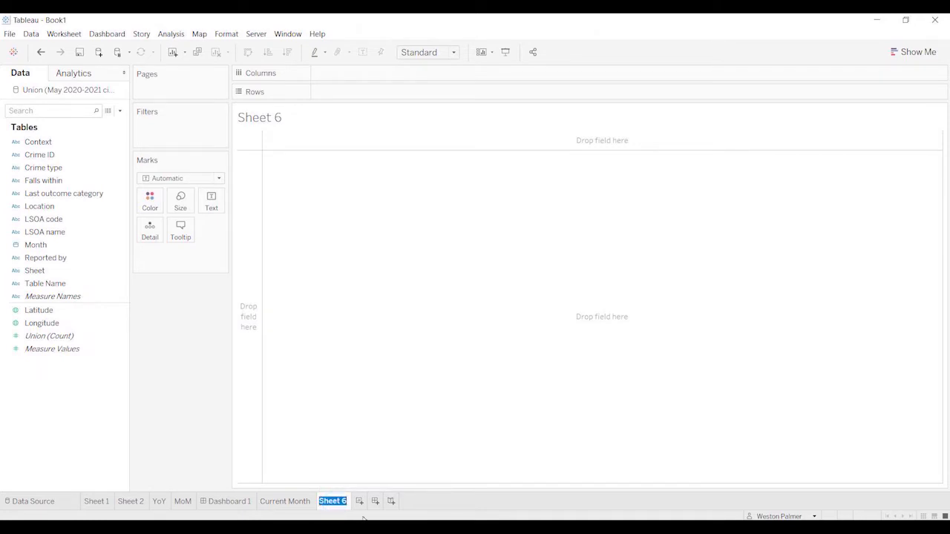
type("Crime Breakdown")
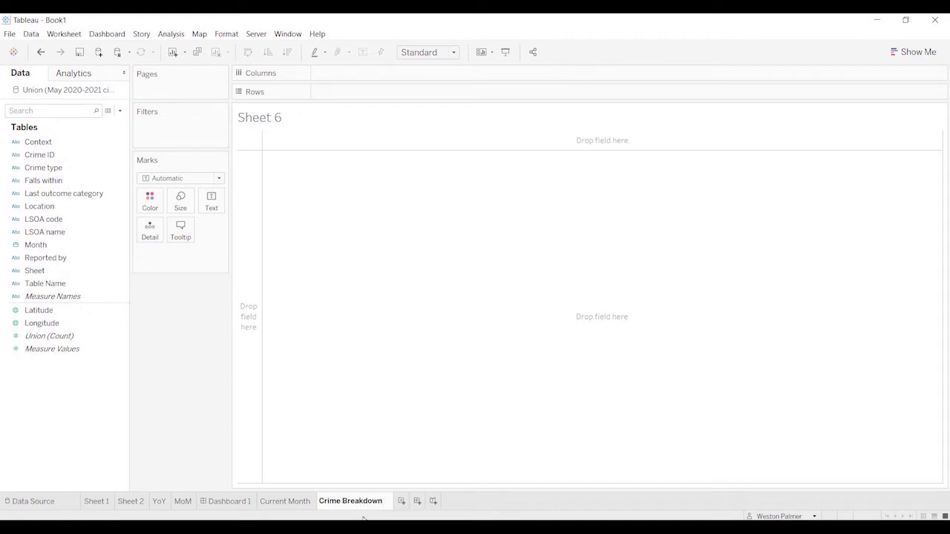
left_click(189, 358)
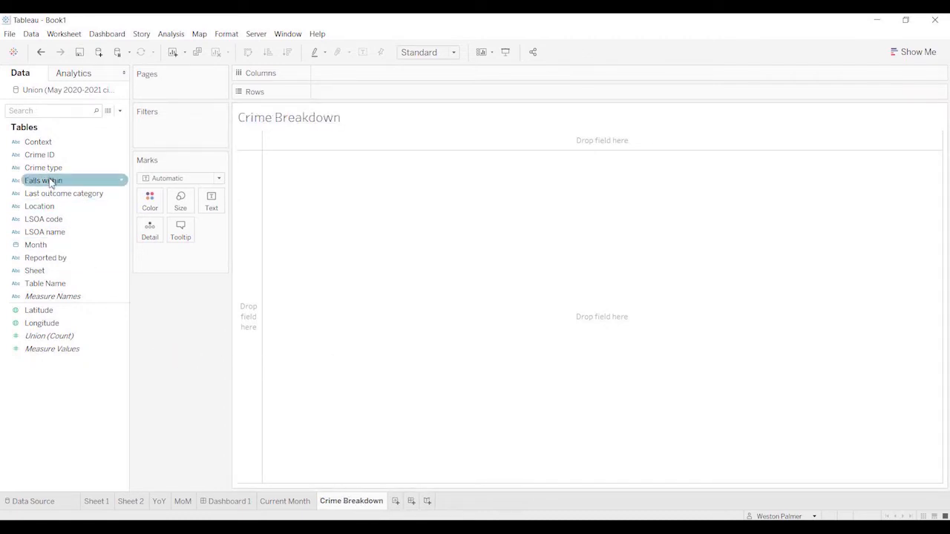
Step: Build a horizontal bar chart with Crime type as rows and the Union count as columns
left_click_drag(52, 169, 349, 92)
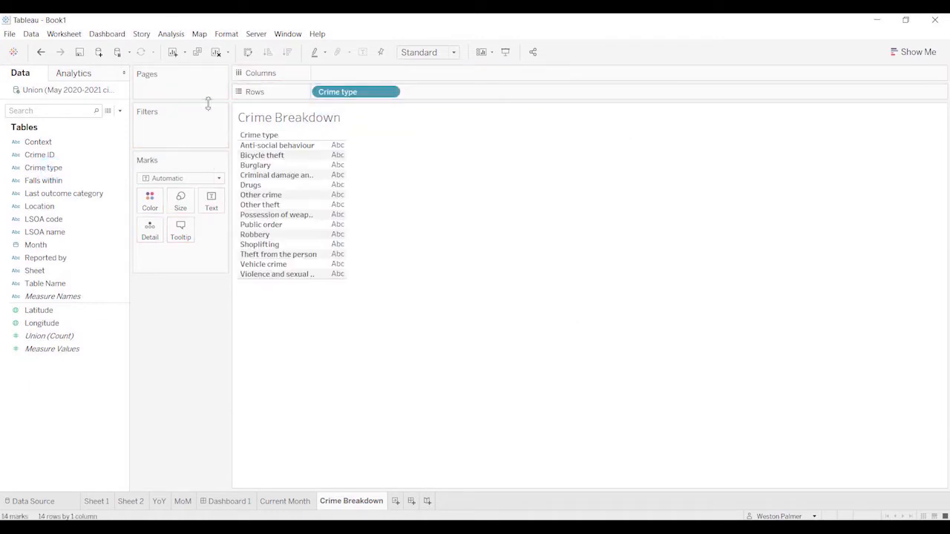
left_click_drag(74, 338, 338, 219)
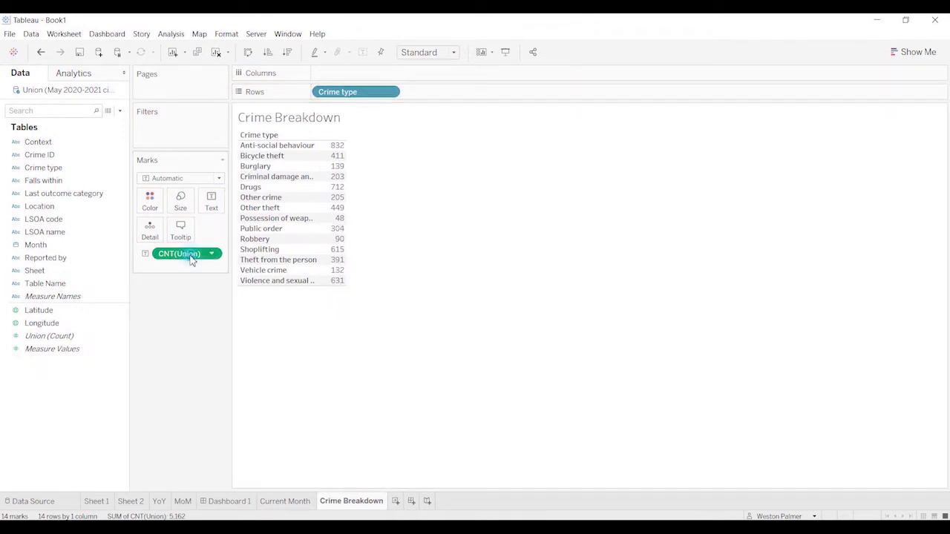
left_click_drag(191, 257, 351, 74)
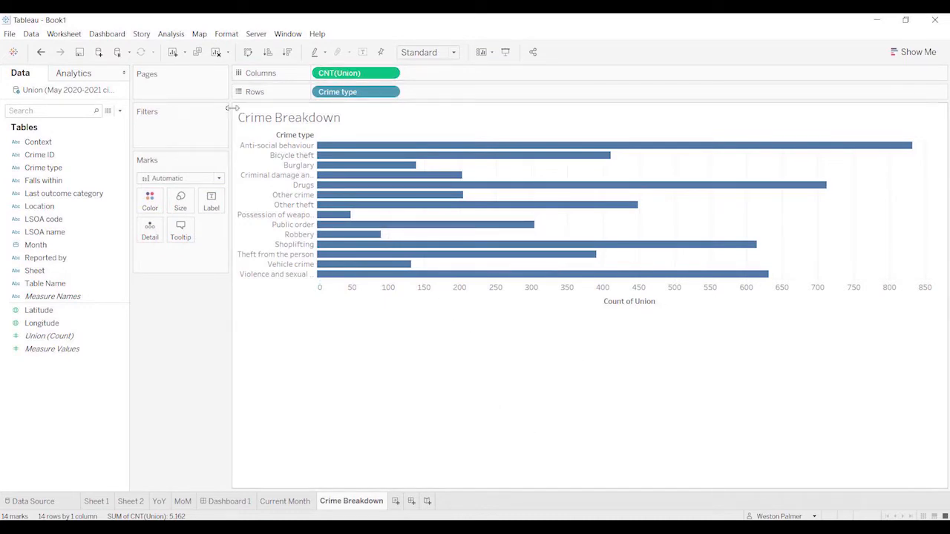
Step: Apply the Current Month worksheet's May 2021 month filter to the Crime Breakdown worksheet as well
left_click(300, 502)
left_click(215, 128)
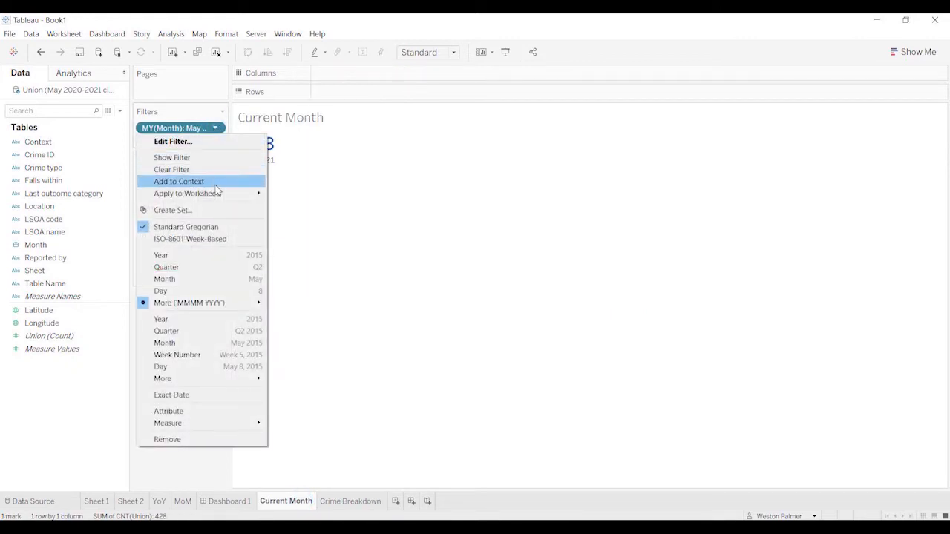
mouse_move(225, 194)
left_click(316, 219)
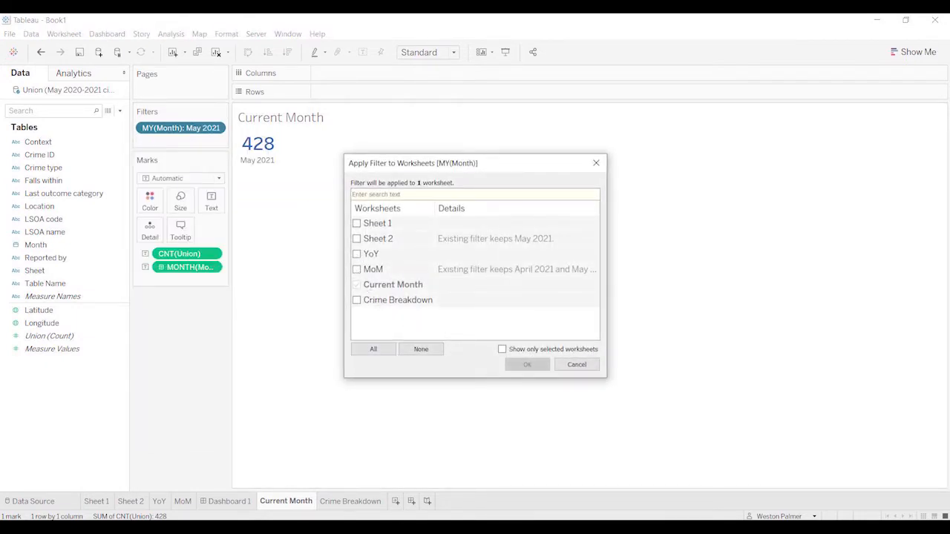
left_click(357, 300)
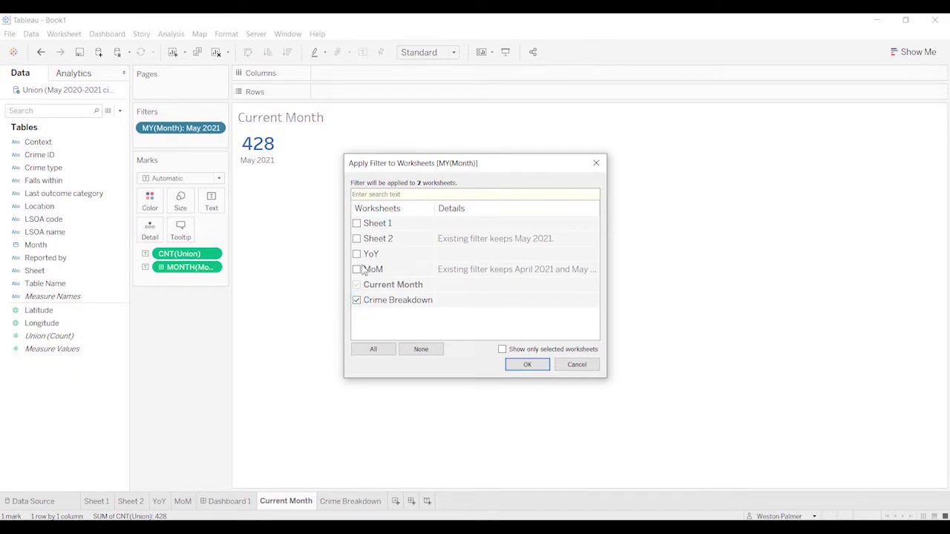
left_click(530, 367)
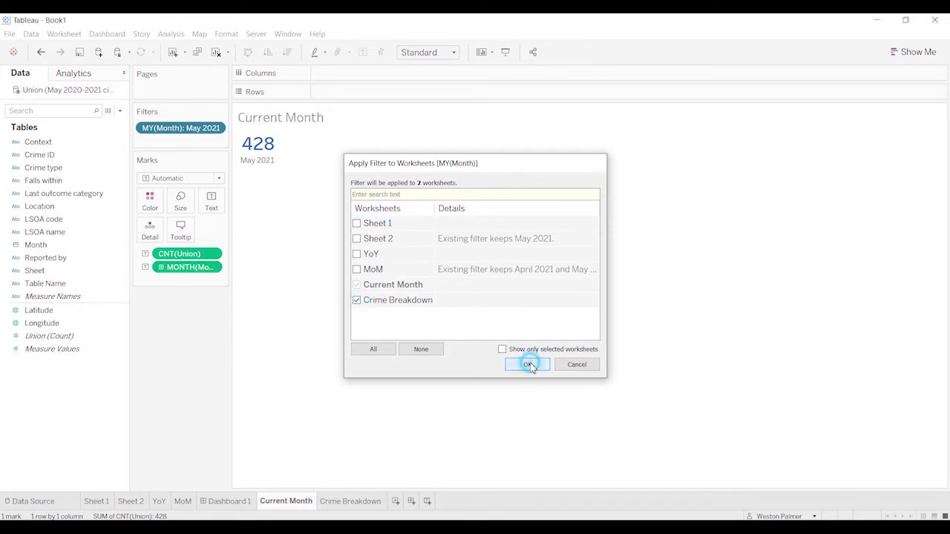
Step: Show mark labels on the bars of the Crime Breakdown worksheet
left_click(356, 503)
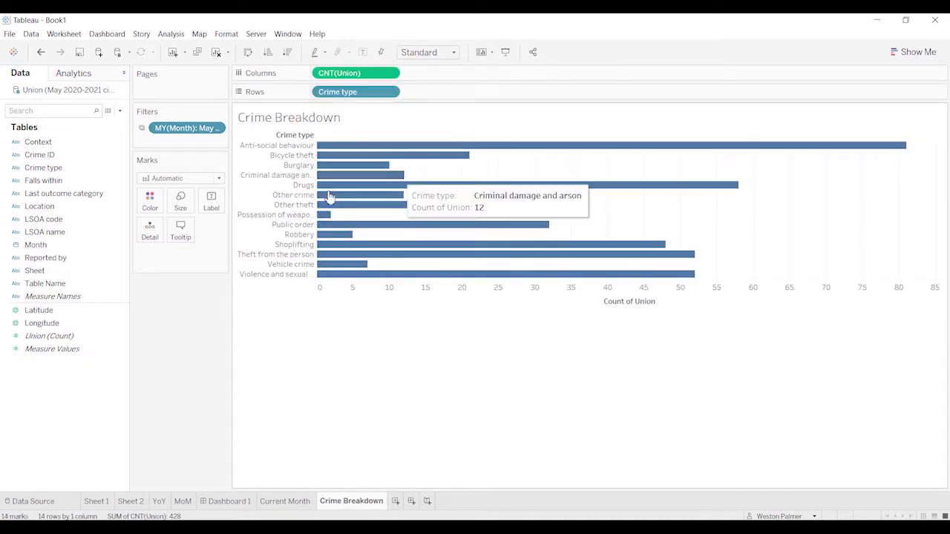
left_click(212, 201)
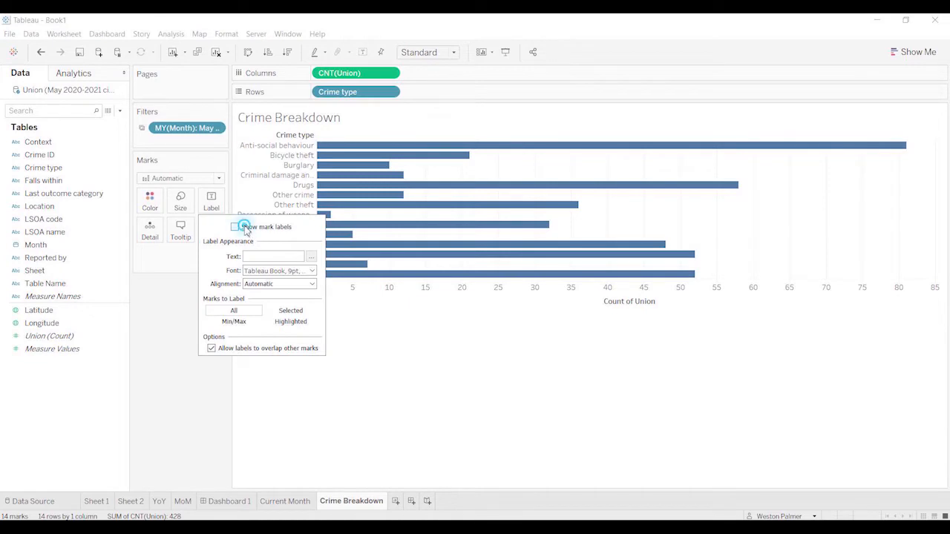
left_click(244, 228)
left_click(172, 391)
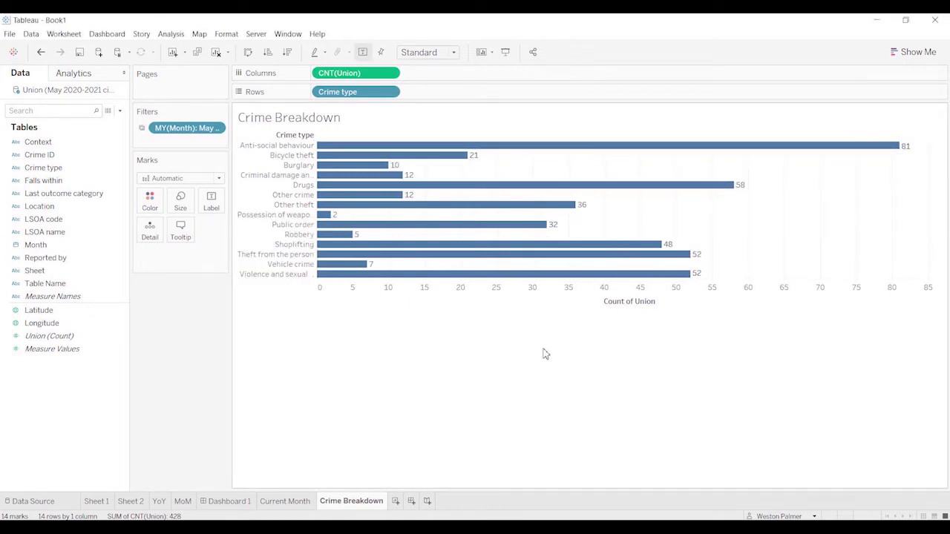
Step: Hide the Count of Union axis header and the Crime type field label on the Crime Breakdown chart
right_click(500, 294)
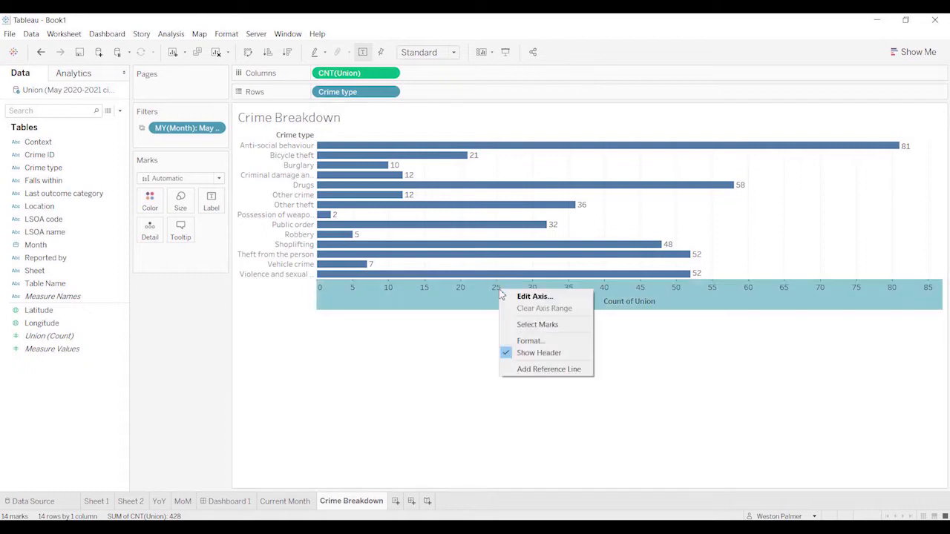
left_click(539, 355)
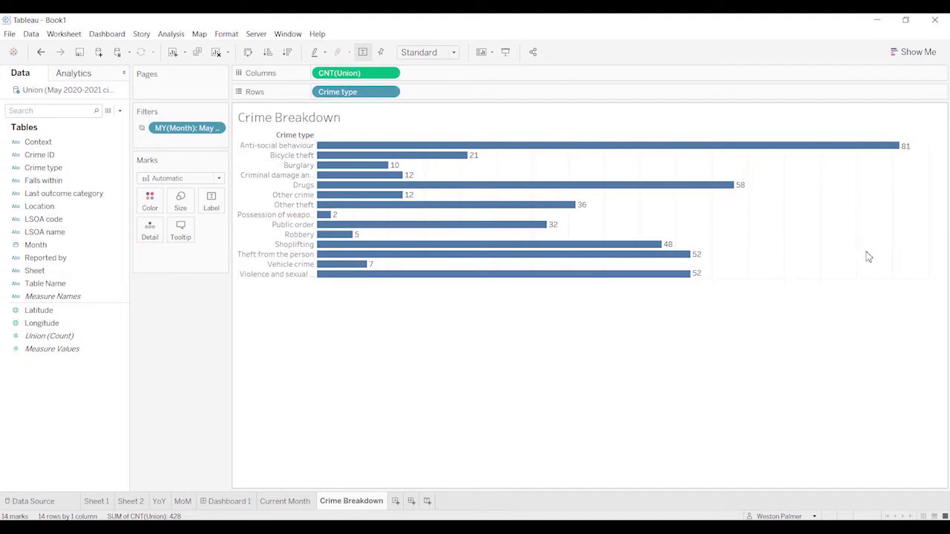
right_click(304, 136)
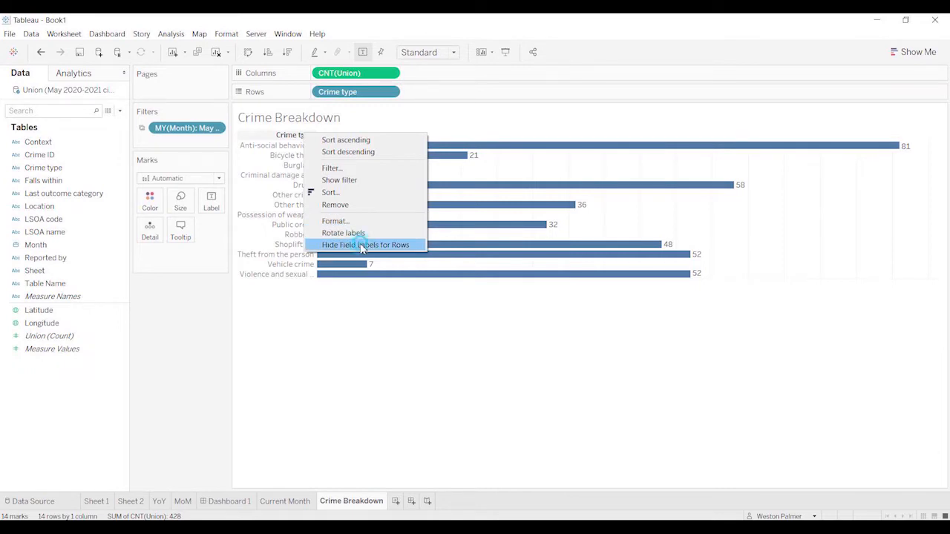
left_click(361, 246)
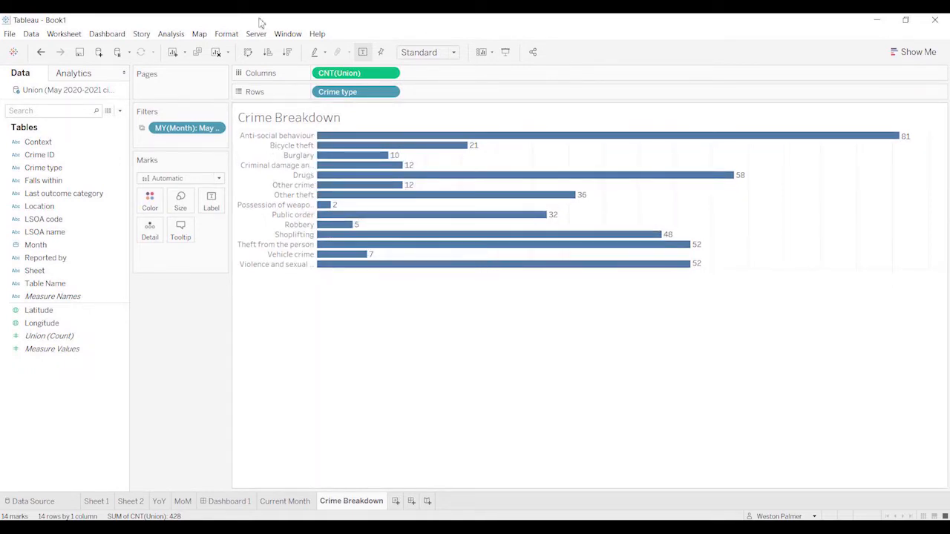
Step: Remove the column grid lines from the Crime Breakdown chart by setting them to None
left_click(227, 35)
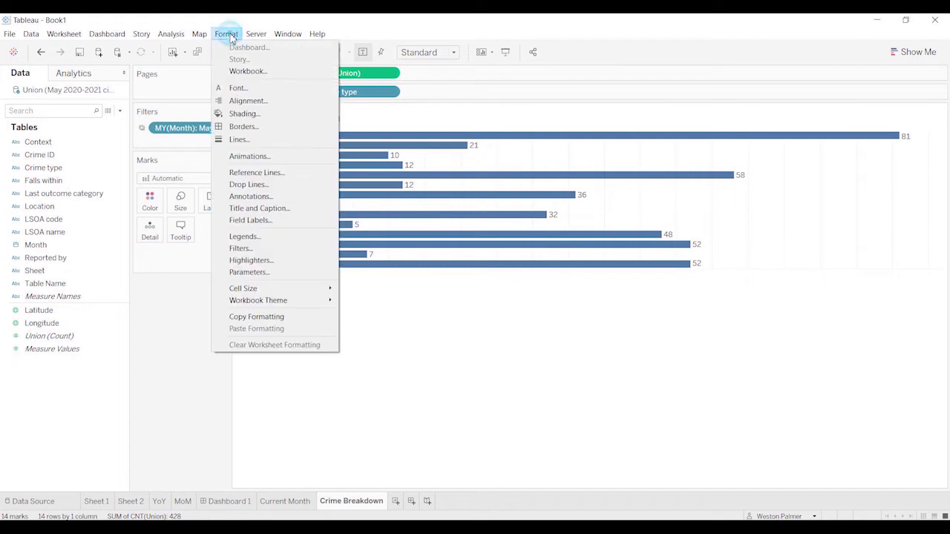
left_click(245, 140)
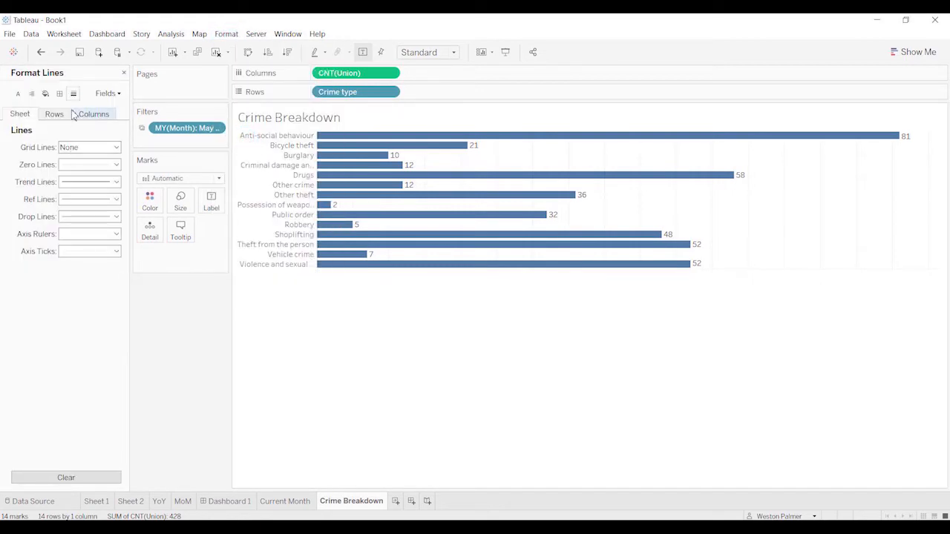
left_click(63, 114)
left_click(82, 115)
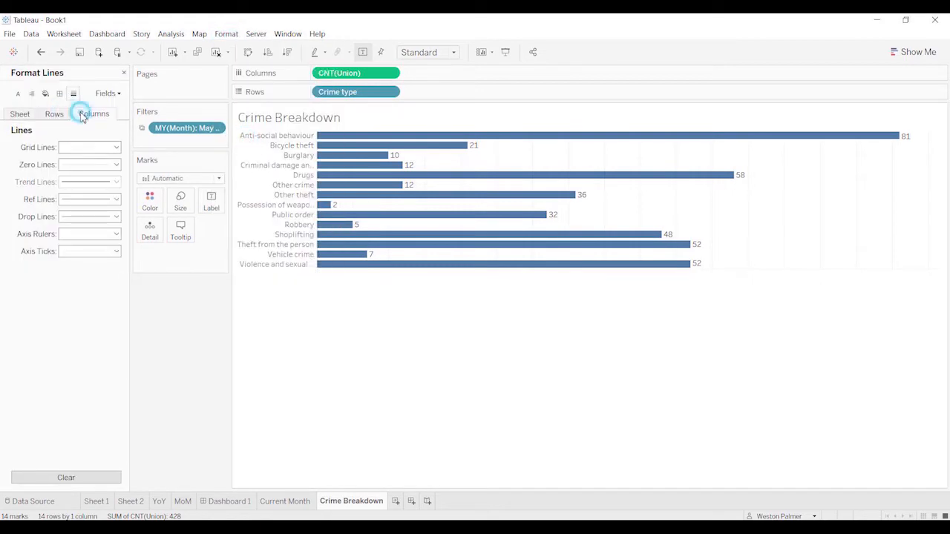
left_click(116, 146)
left_click(109, 162)
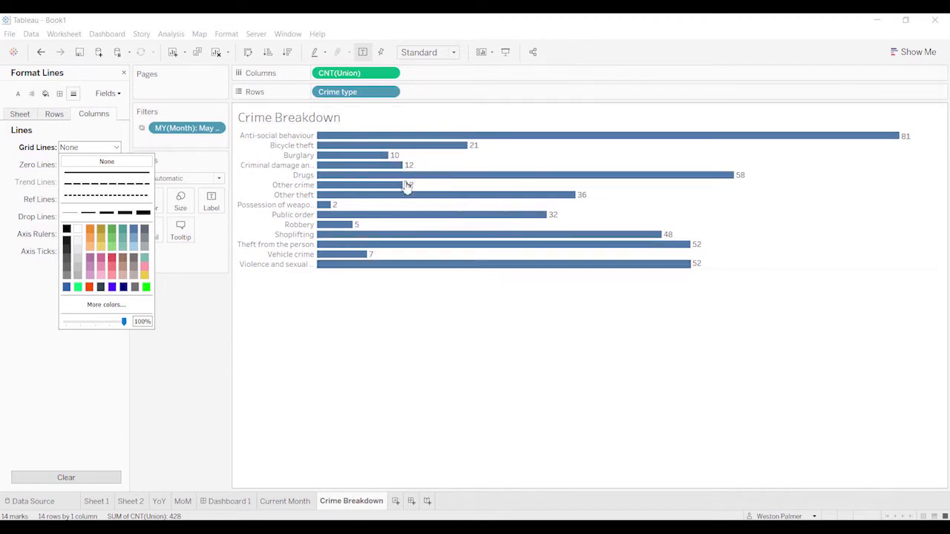
Step: Create a new worksheet and name it Monthly Trend
left_click(395, 501)
double_click(397, 500)
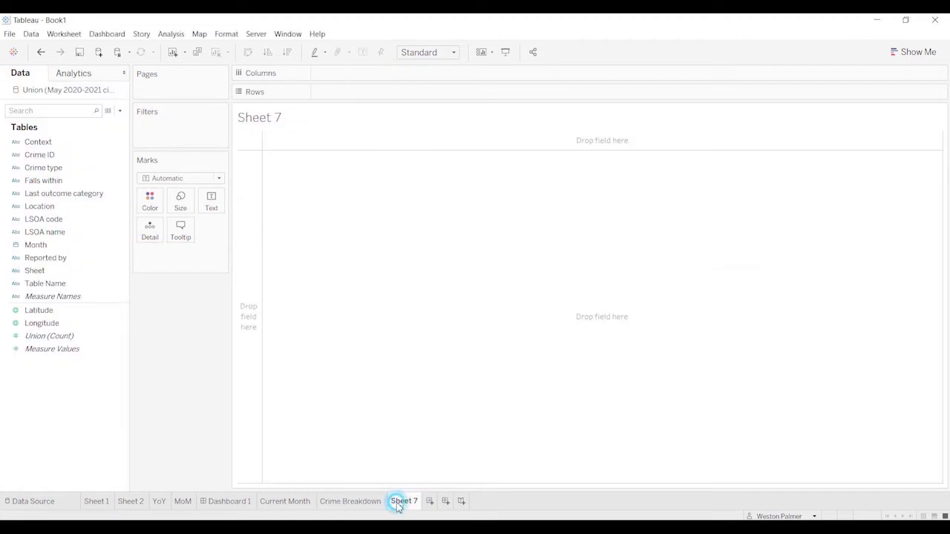
type("Monthly Trend")
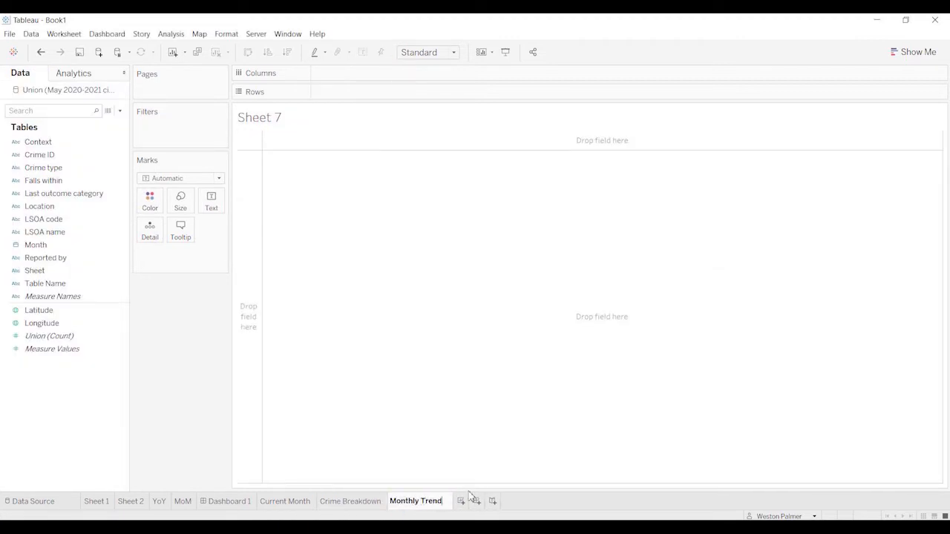
left_click(199, 331)
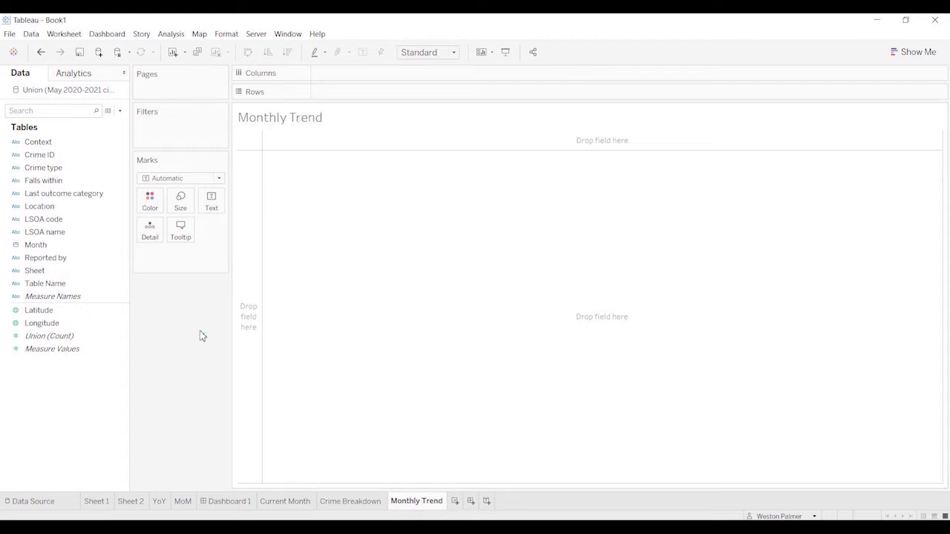
Step: Build a line chart of the Union count in rows by continuous Month (month and year) in columns
left_click_drag(53, 246, 410, 73)
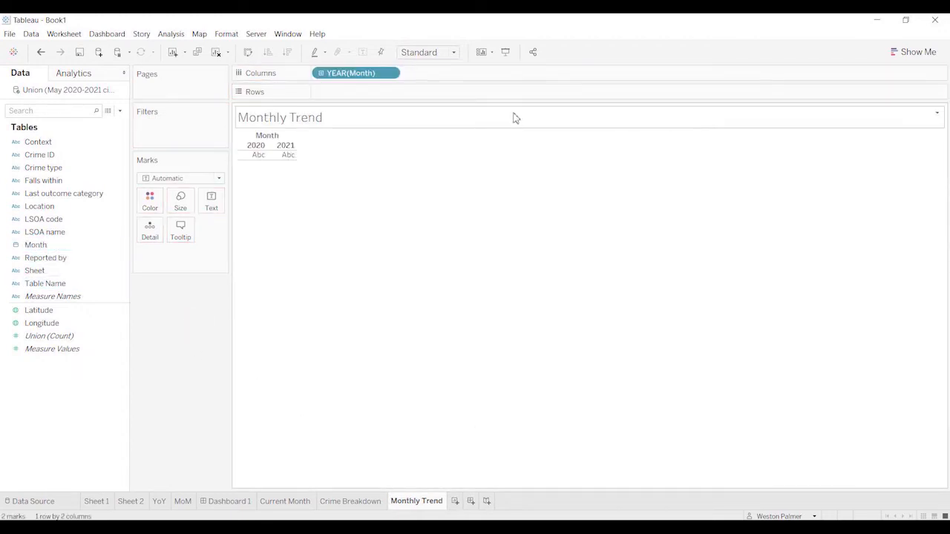
left_click(388, 74)
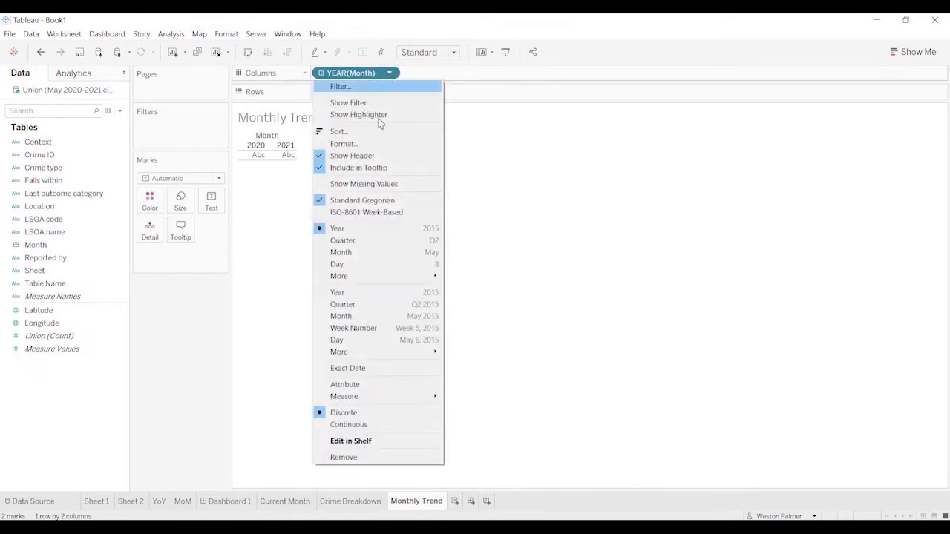
left_click(394, 316)
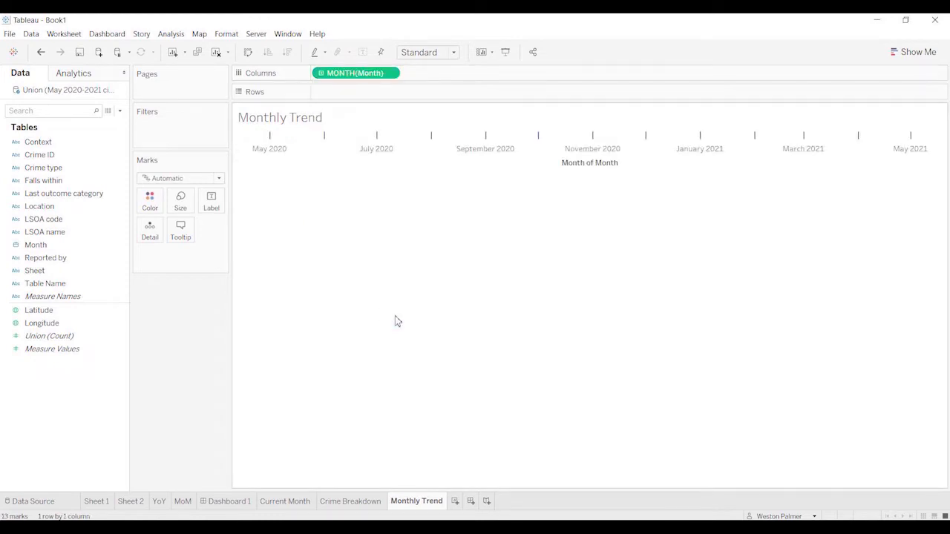
mouse_move(66, 337)
left_mouse_down()
mouse_move(138, 319)
mouse_move(483, 98)
left_mouse_up()
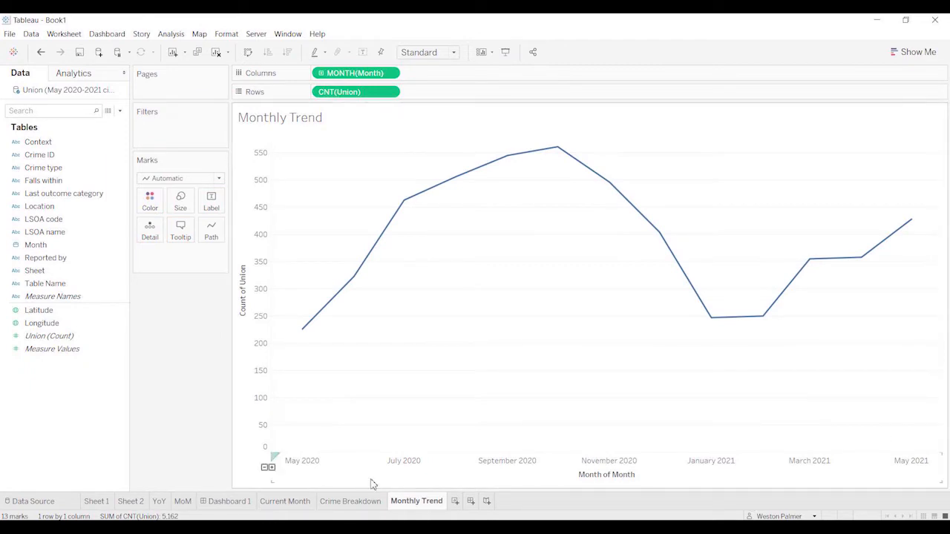
Step: Clear the title of the month axis on the Monthly Trend chart
right_click(601, 480)
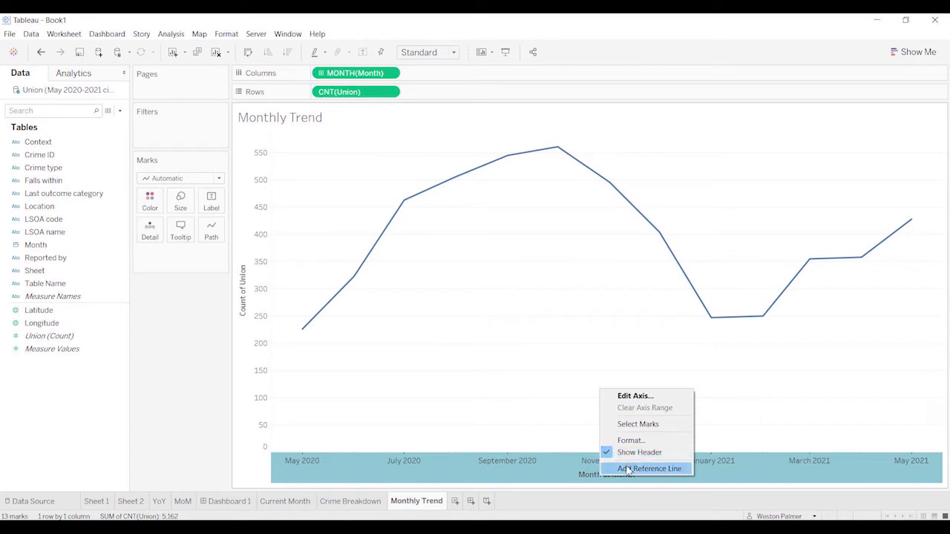
left_click(636, 396)
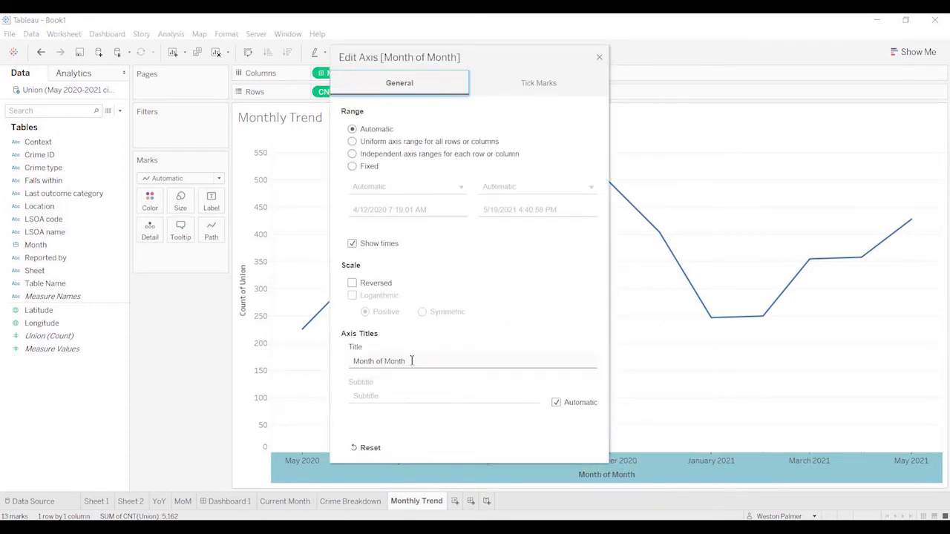
left_click(411, 360)
left_click_drag(440, 365, 324, 369)
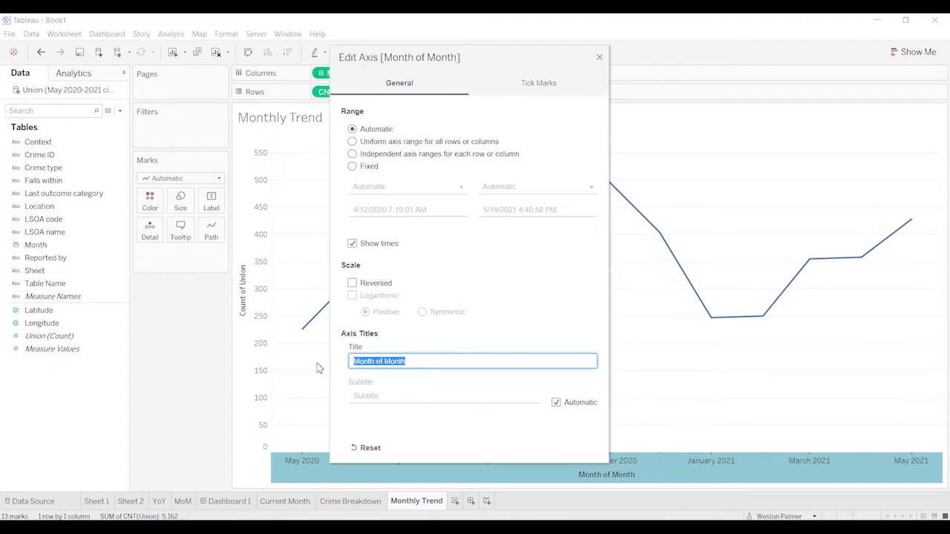
key("BackSpace")
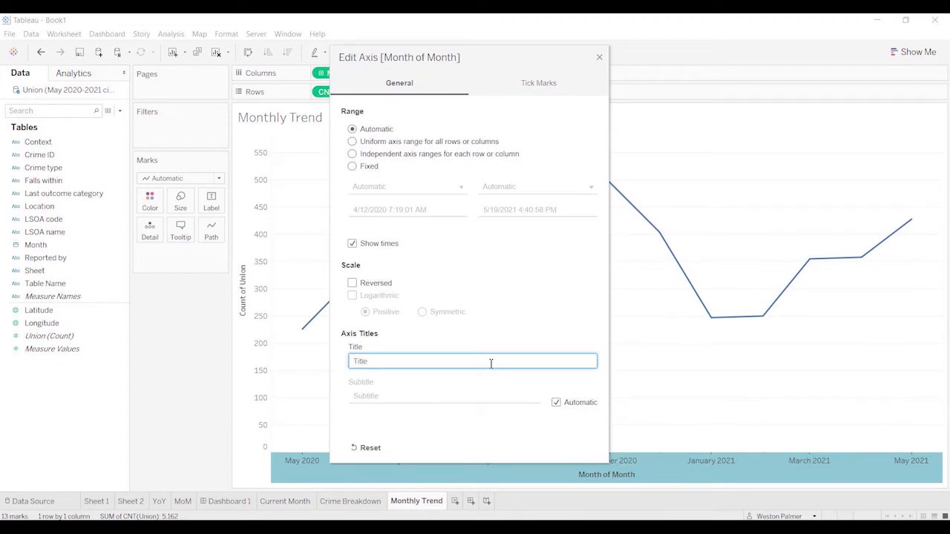
left_click(542, 327)
left_click(599, 57)
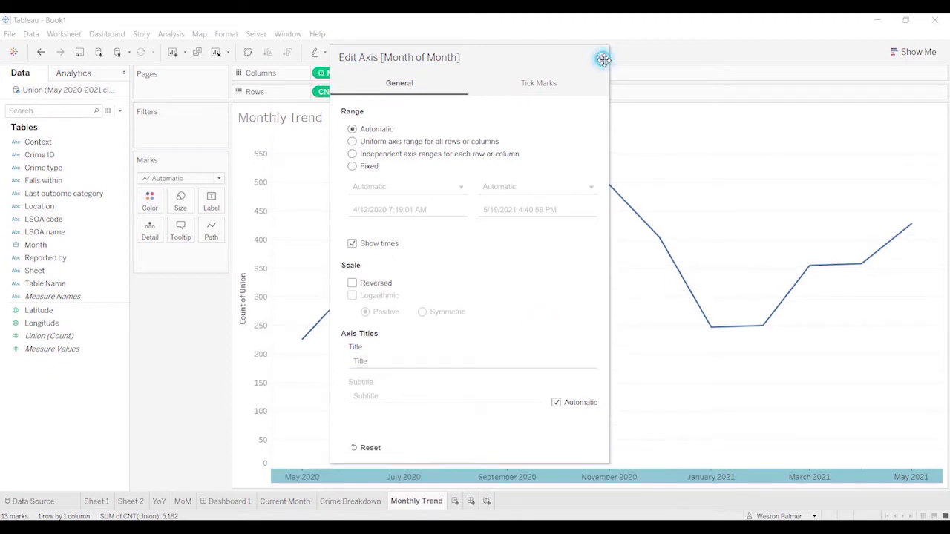
Step: Change the title of the Count of Union axis to Incidents
right_click(245, 307)
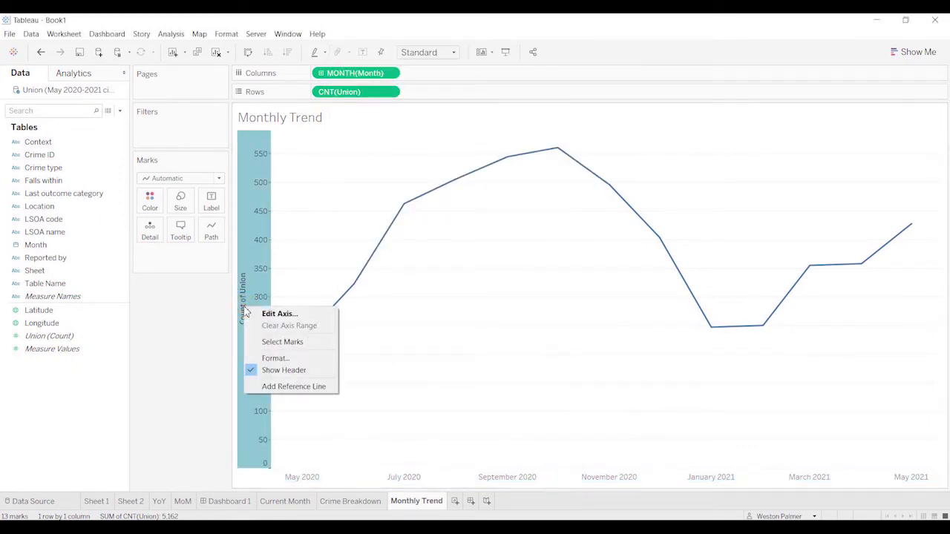
left_click(276, 314)
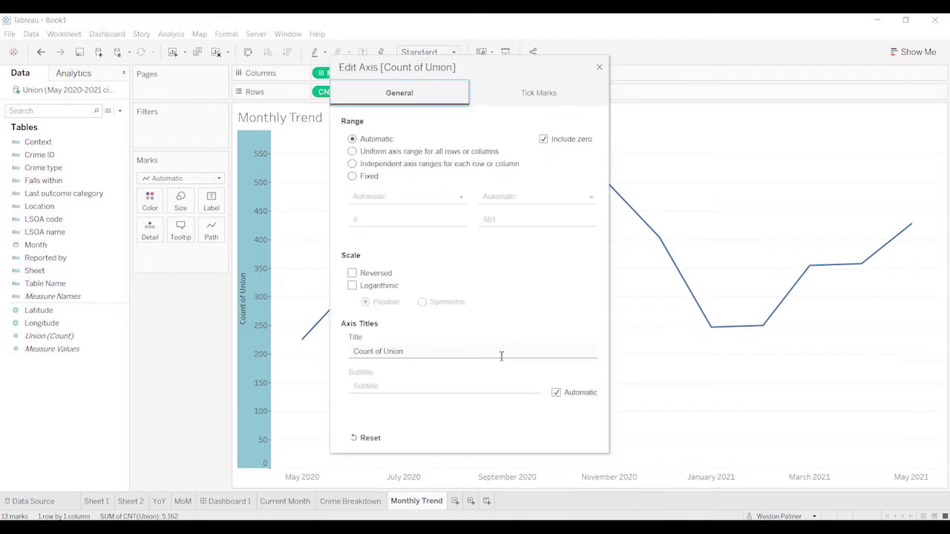
left_click(410, 353)
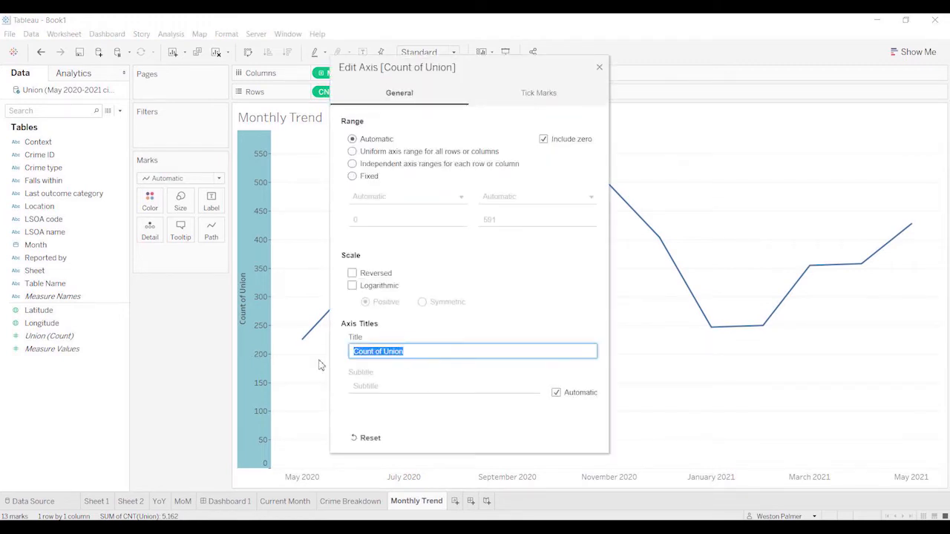
type("Incidents")
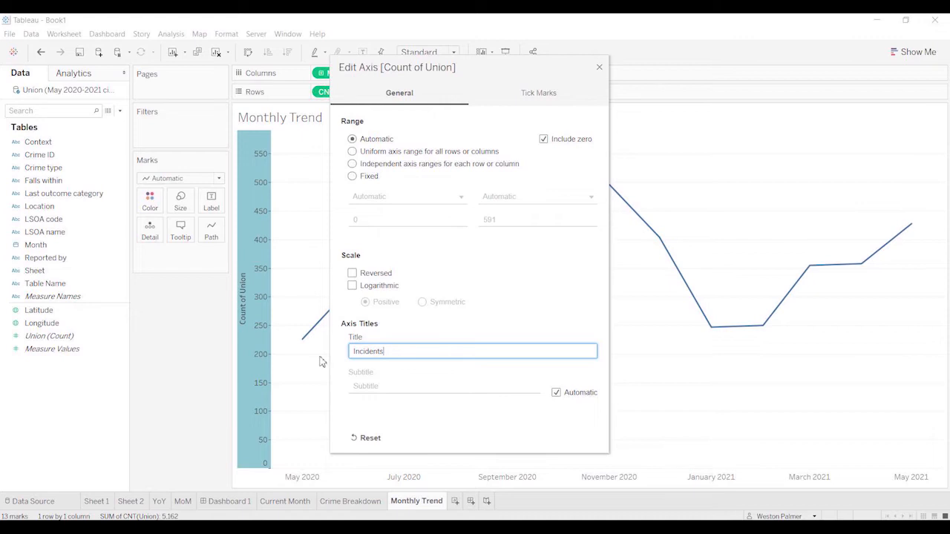
left_click(600, 69)
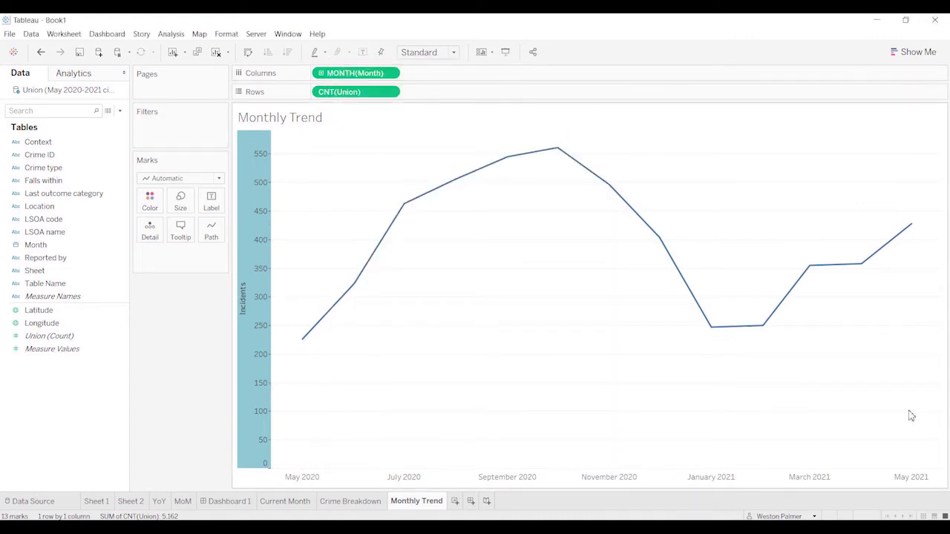
Step: Add an average reference line for the Union count on the Incidents axis, with the custom label Monthly Avg
right_click(261, 316)
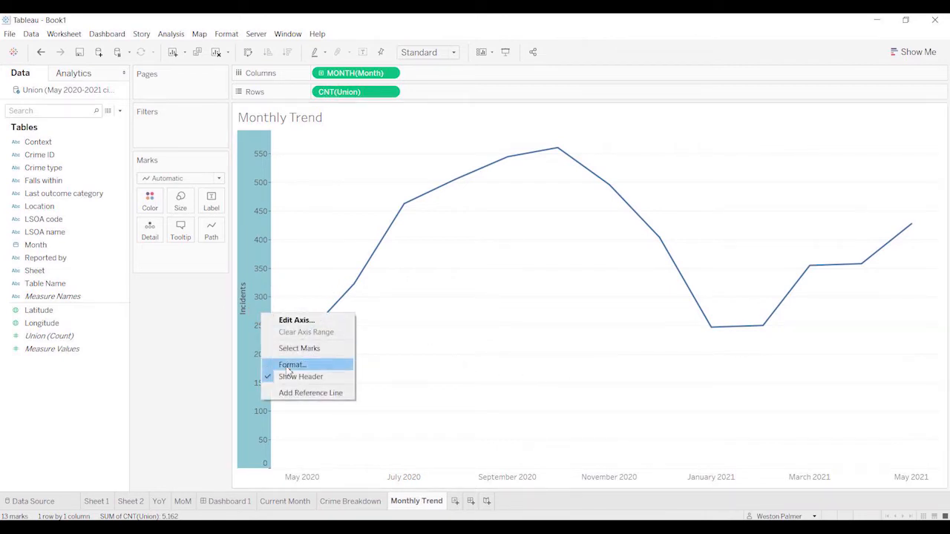
left_click(315, 393)
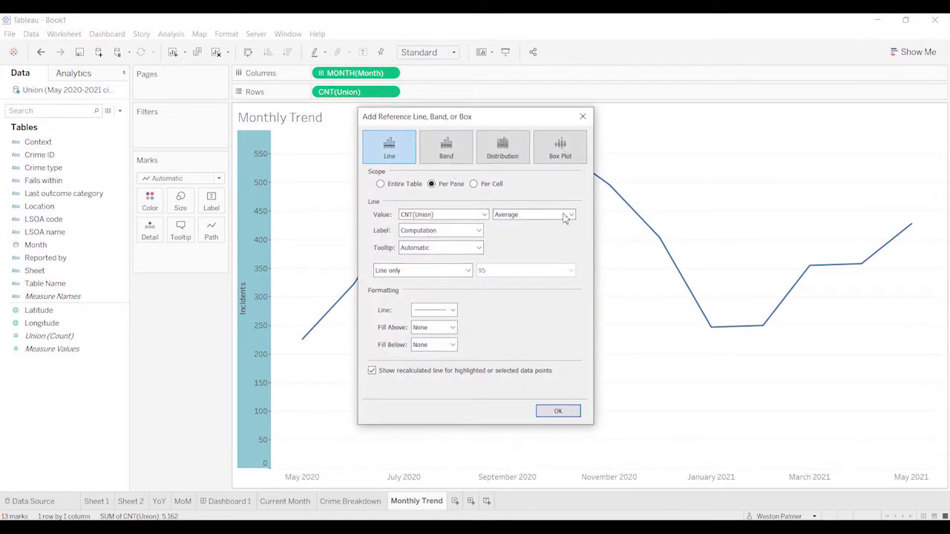
left_click(478, 231)
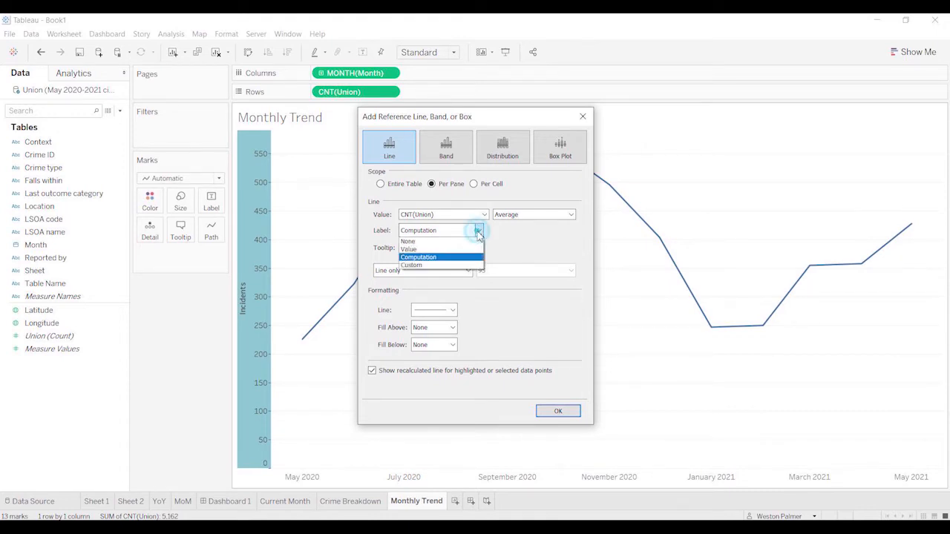
left_click(456, 268)
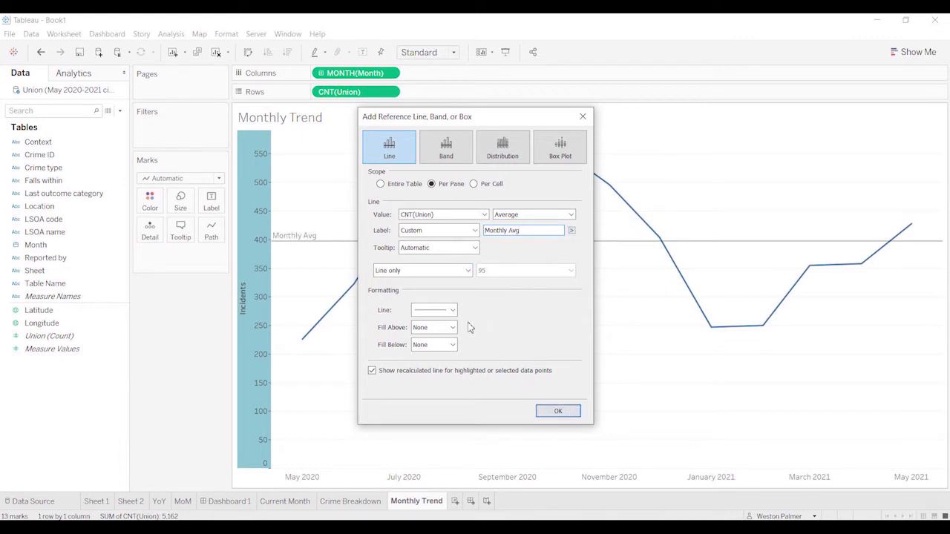
Step: Format the Monthly Avg reference line with the middle thickness and a brown colour, and apply it
left_click(449, 310)
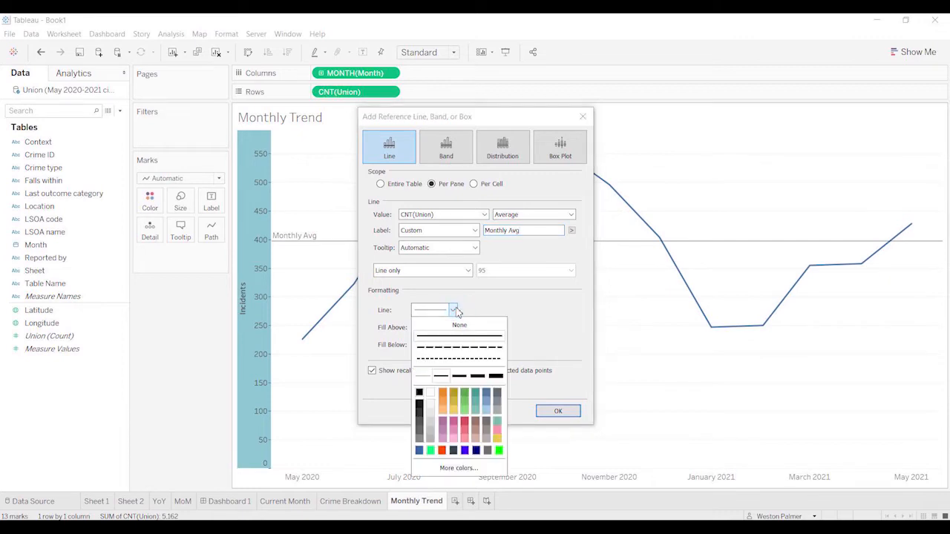
left_click(459, 376)
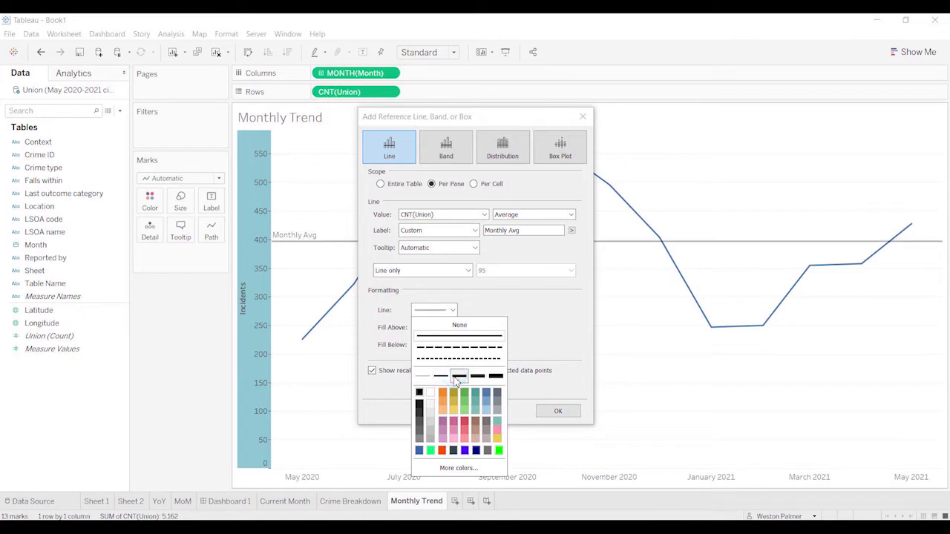
left_click(475, 421)
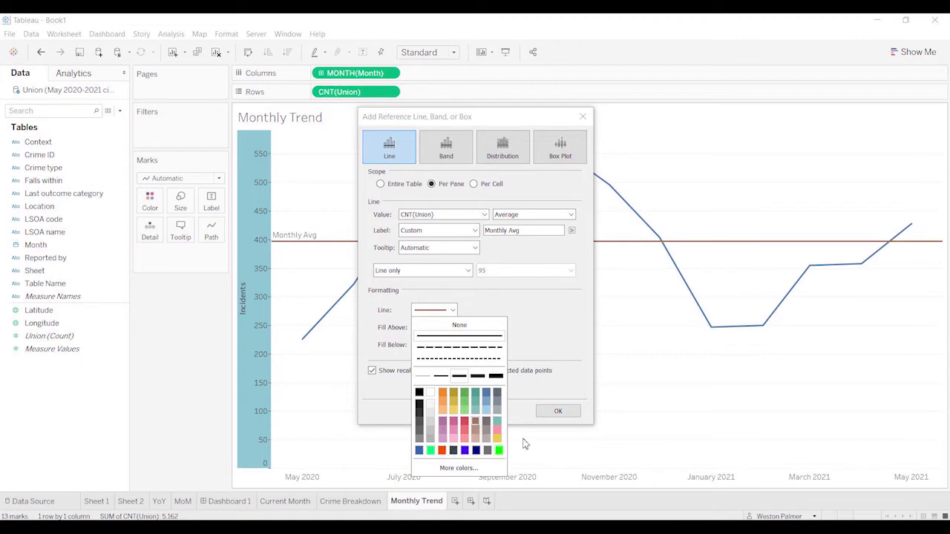
left_click(563, 411)
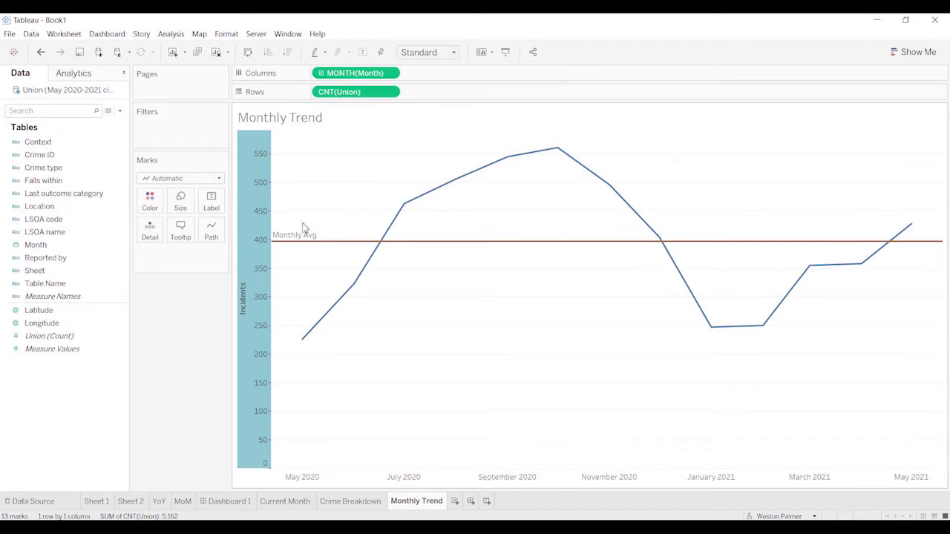
Step: Label the line ends of the Monthly Trend chart with the Union count, with label overlap turned off
left_click(212, 208)
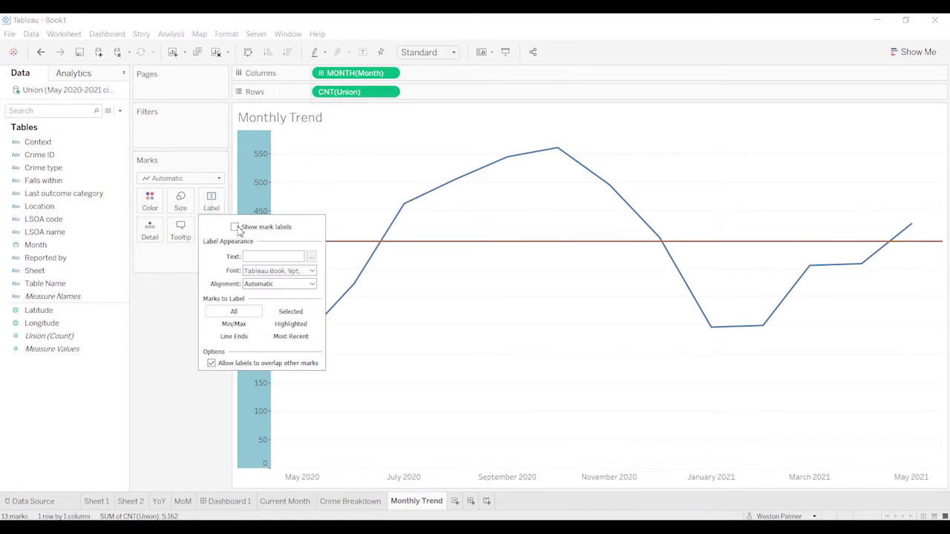
left_click(239, 337)
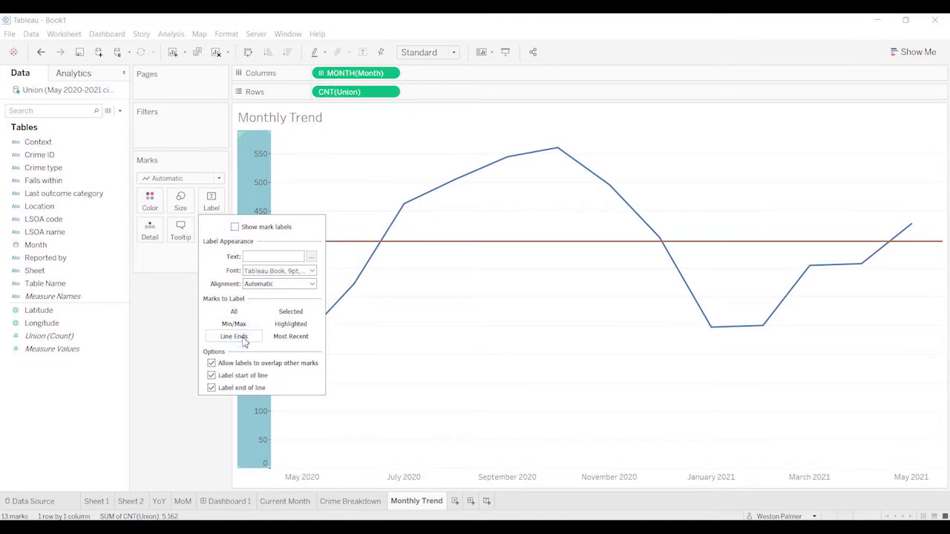
left_click(211, 364)
left_click(178, 316)
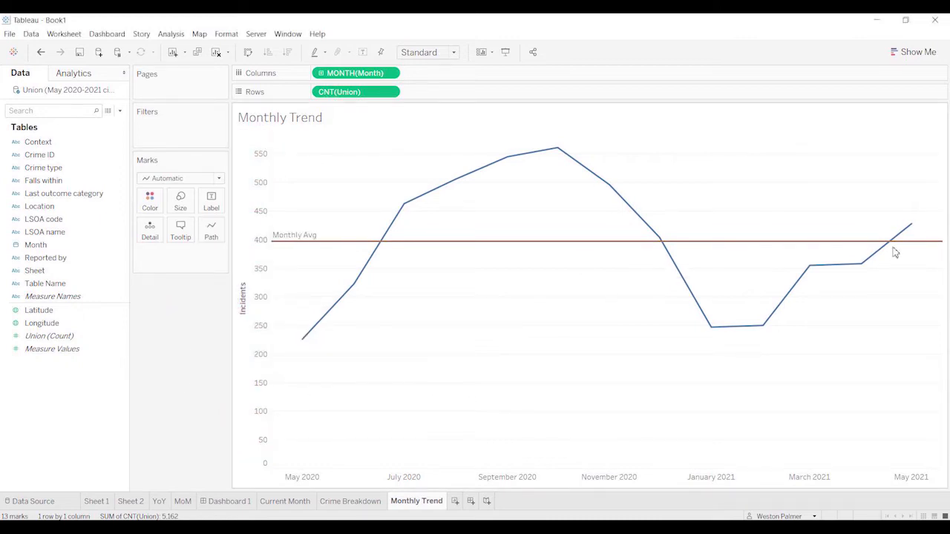
left_click_drag(52, 336, 218, 215)
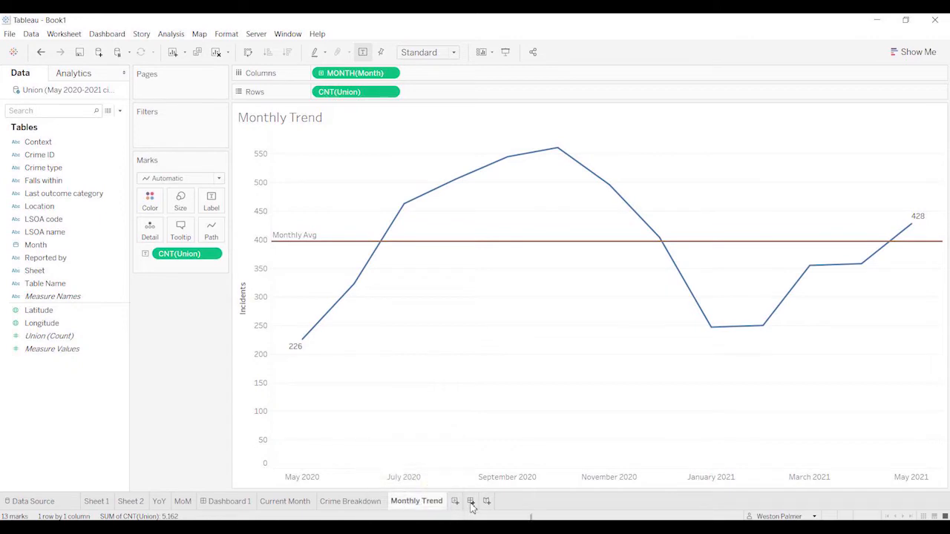
Step: Clear all the existing contents from Dashboard 1
left_click(232, 501)
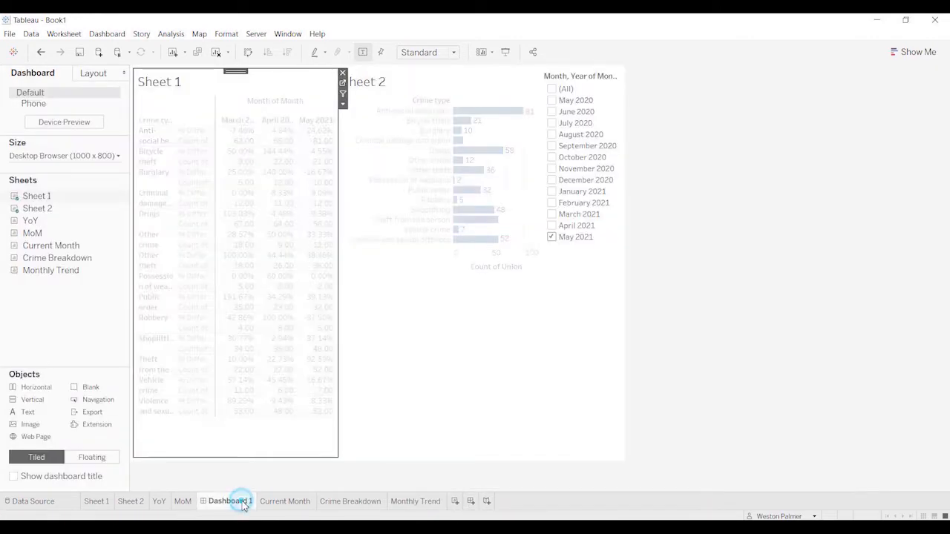
left_click(100, 35)
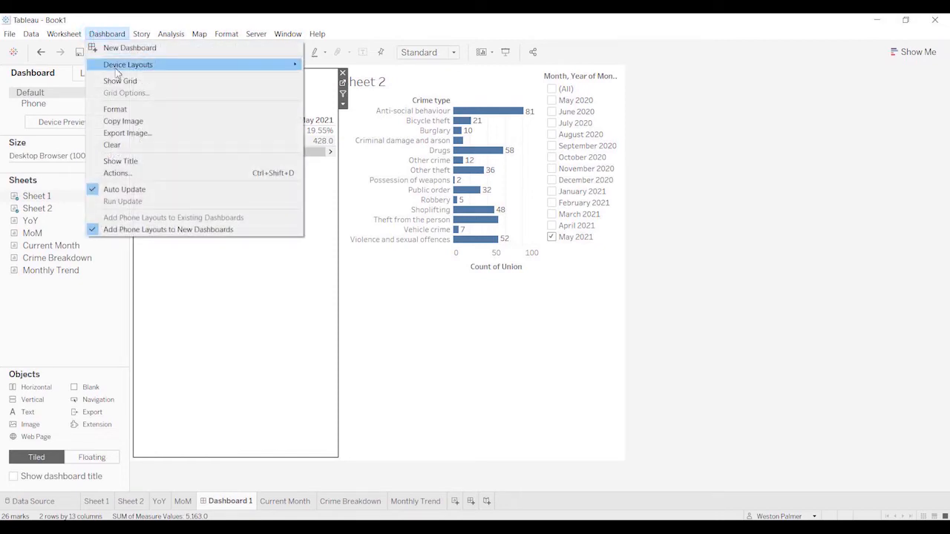
left_click(133, 145)
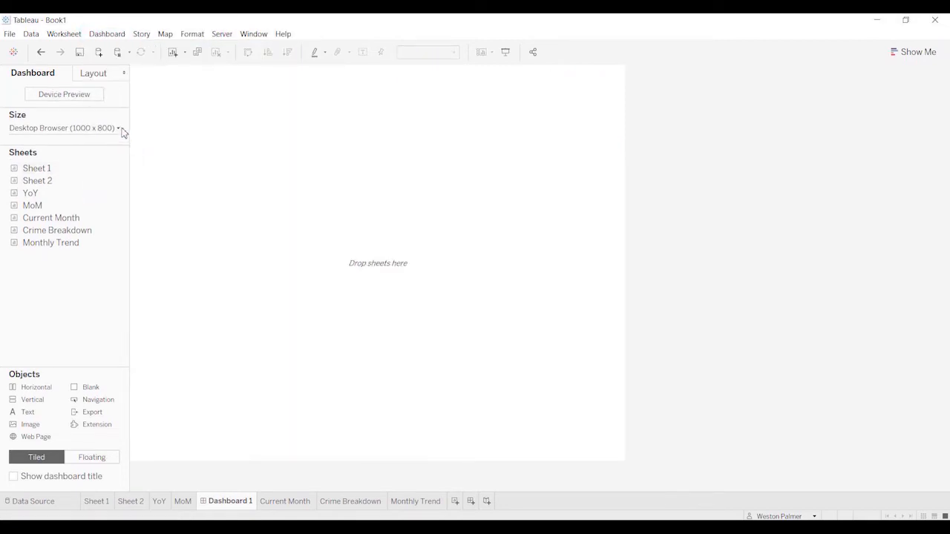
Step: Change the sizing of Dashboard 1 from fixed to Automatic
left_click(118, 128)
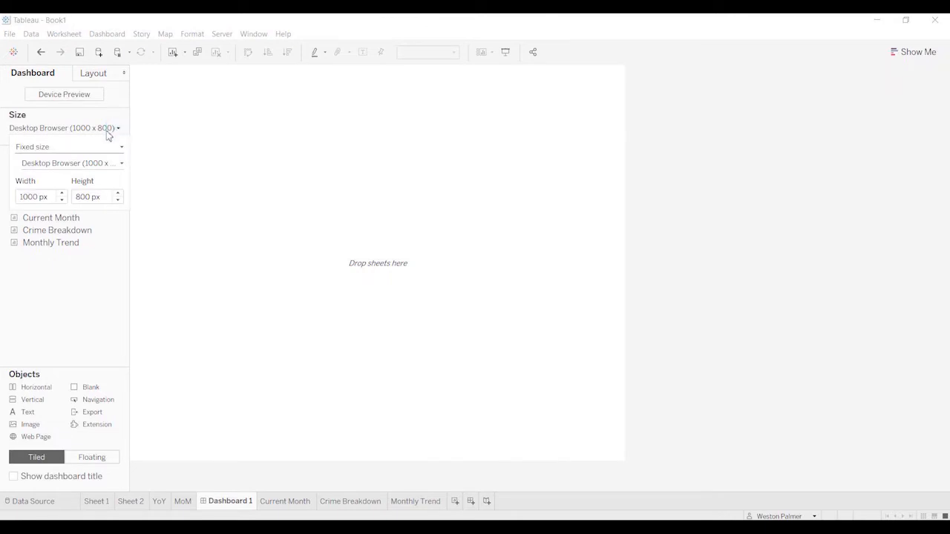
left_click(120, 149)
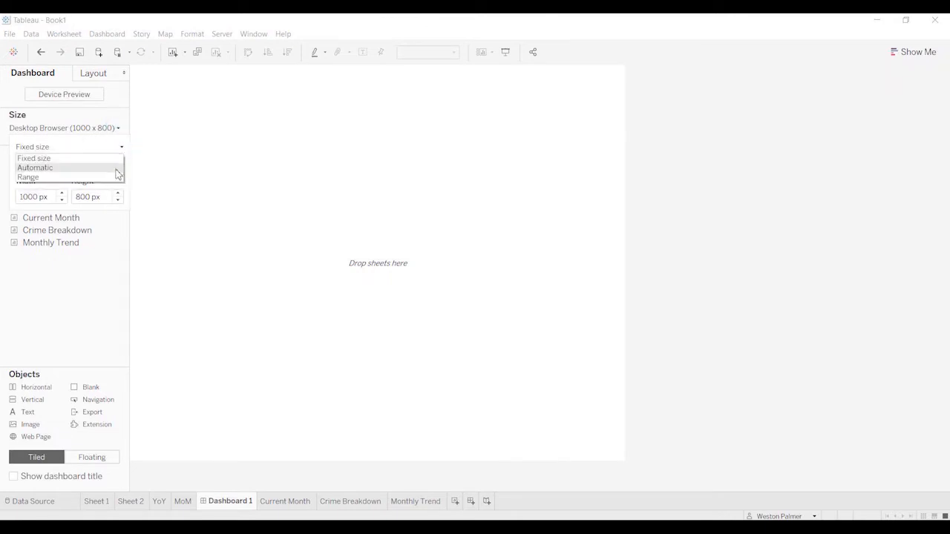
left_click(116, 170)
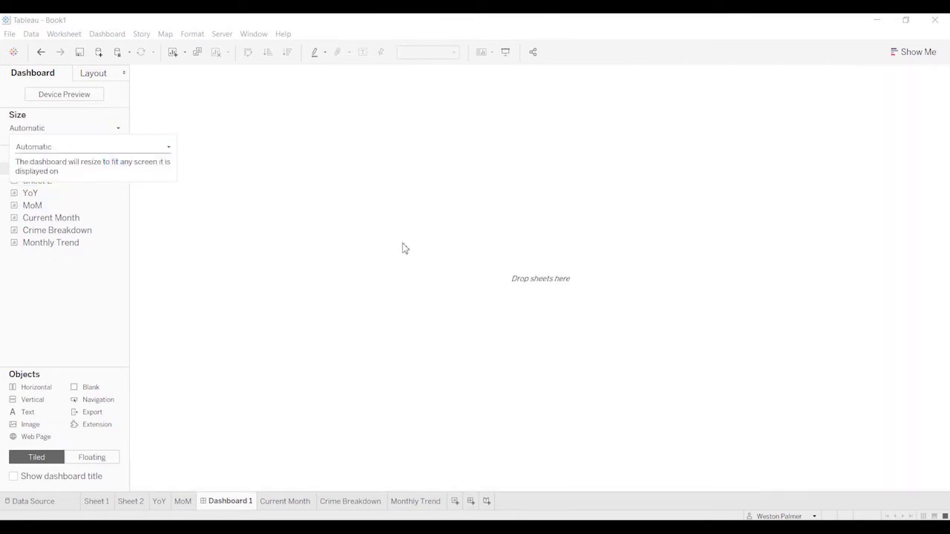
left_click(67, 311)
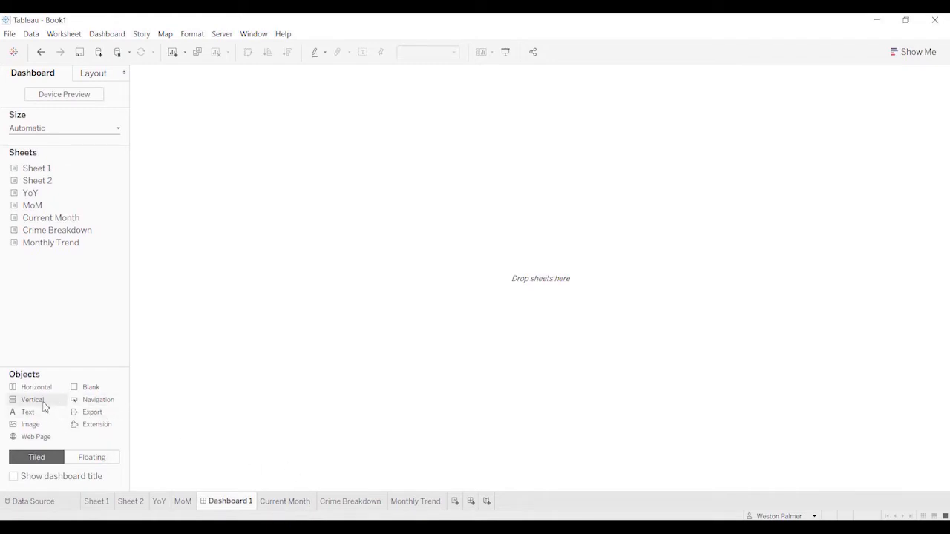
Step: Add a vertical container to the empty dashboard and place a blank object inside it
left_click_drag(43, 405, 400, 327)
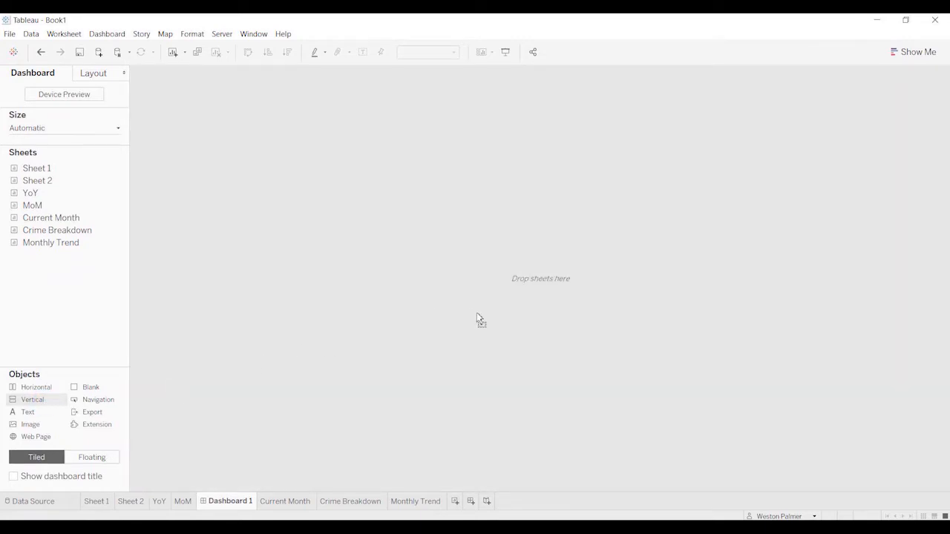
left_click_drag(477, 316, 478, 318)
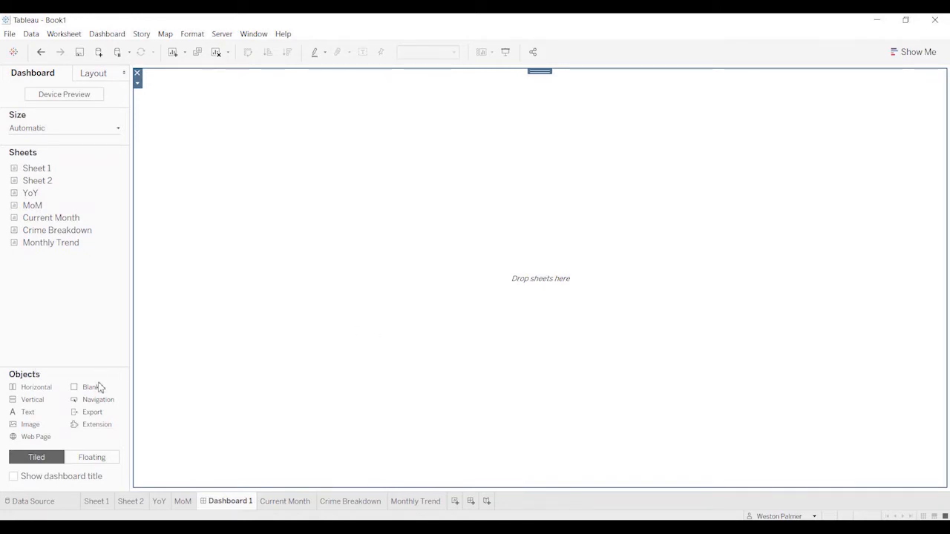
left_click_drag(97, 388, 422, 346)
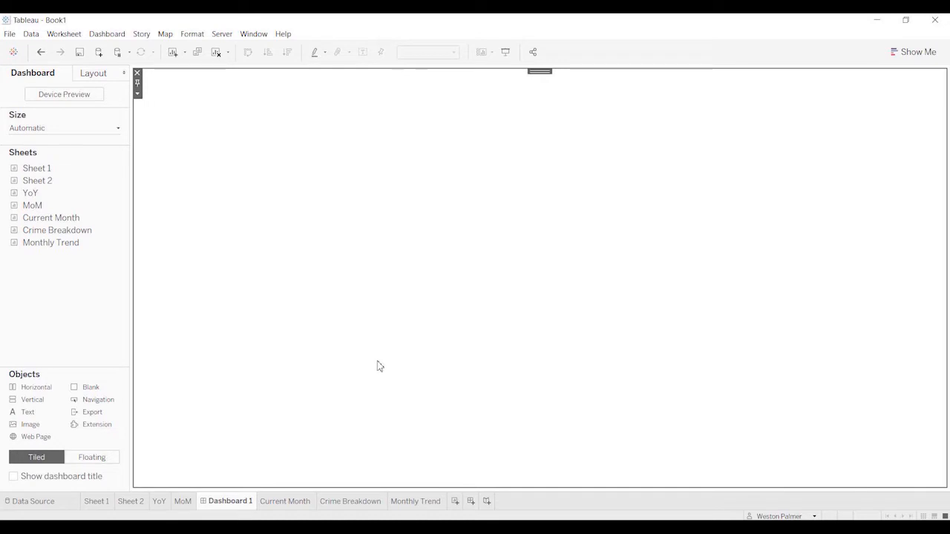
Step: Add a text object above the blank, reading City of London with Police Incidents on a second line
left_click(40, 416)
left_click_drag(40, 416, 312, 150)
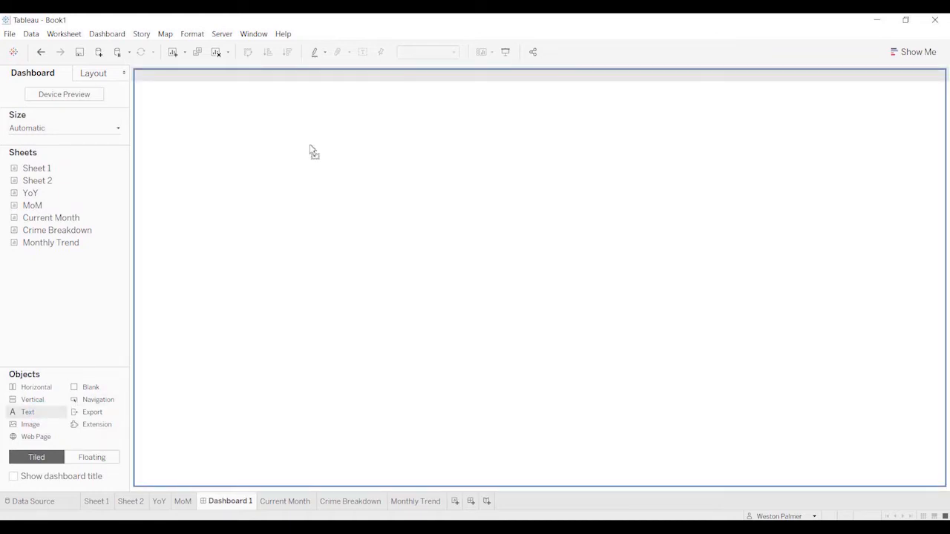
left_click_drag(312, 150, 311, 150)
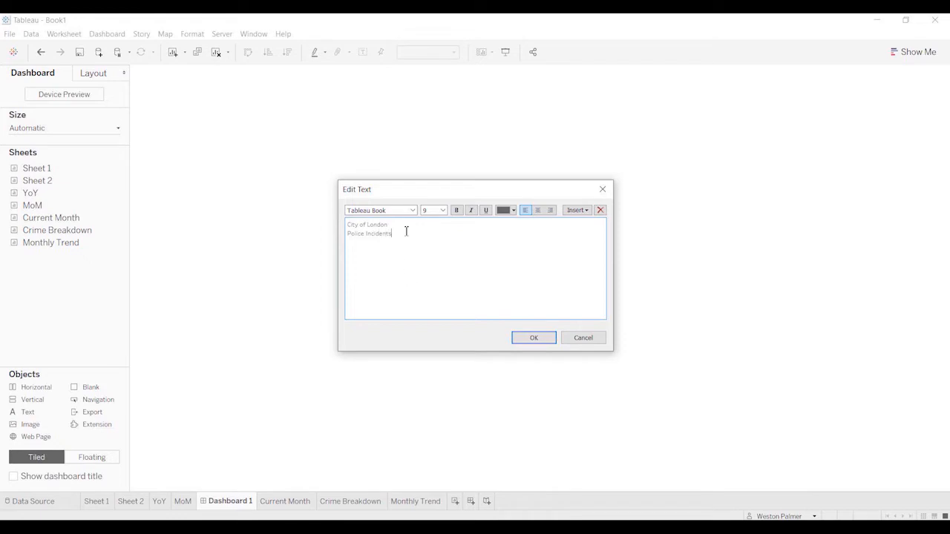
Step: Format the City of London line at size 18 in the Old English Text MT font
left_click_drag(392, 226, 352, 219)
left_click(441, 210)
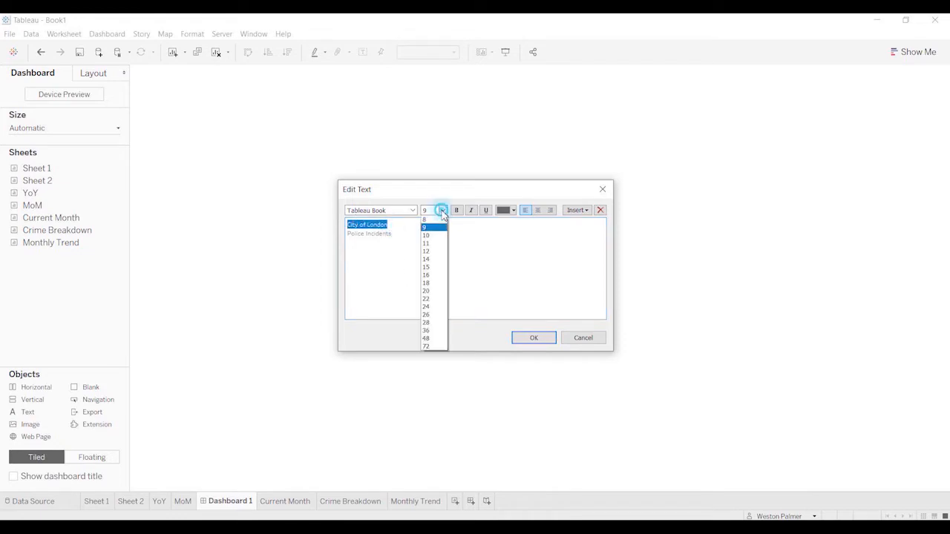
left_click(437, 283)
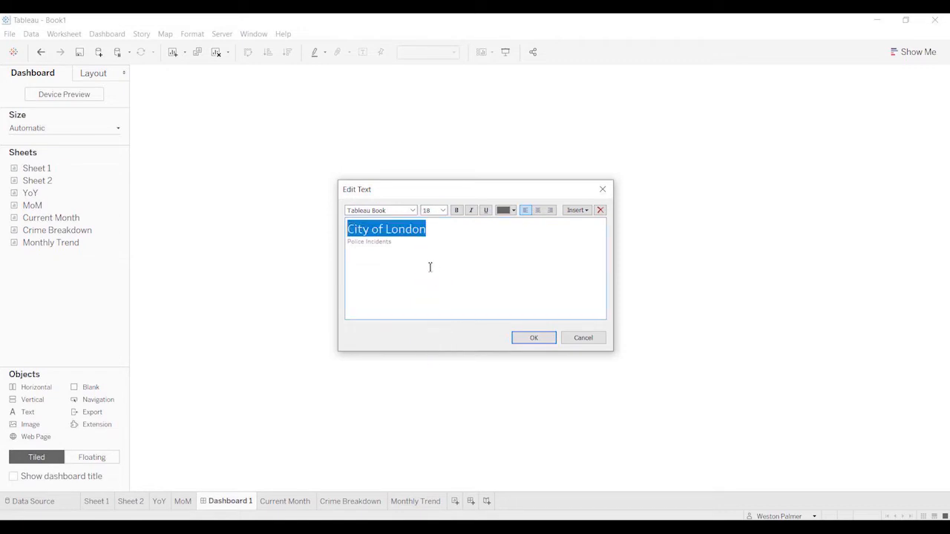
left_click(413, 210)
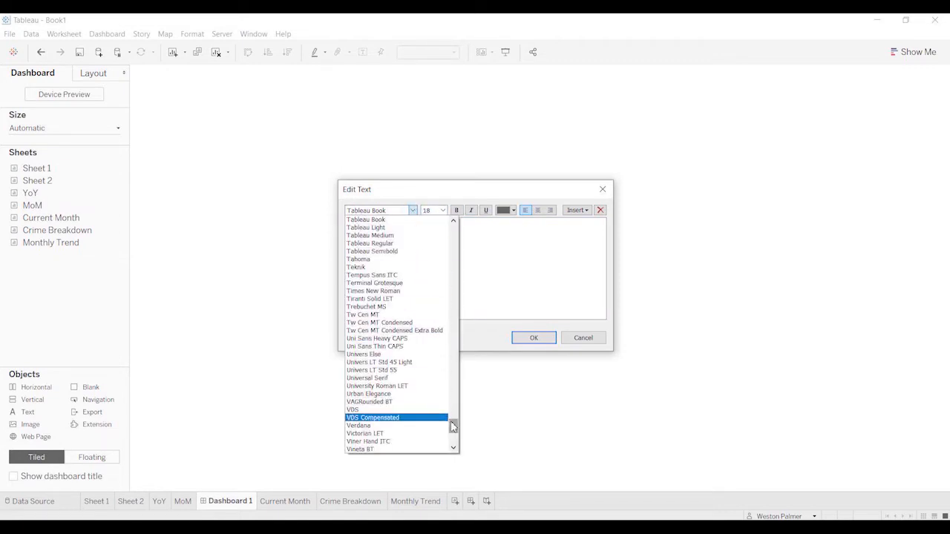
left_click_drag(452, 425, 454, 392)
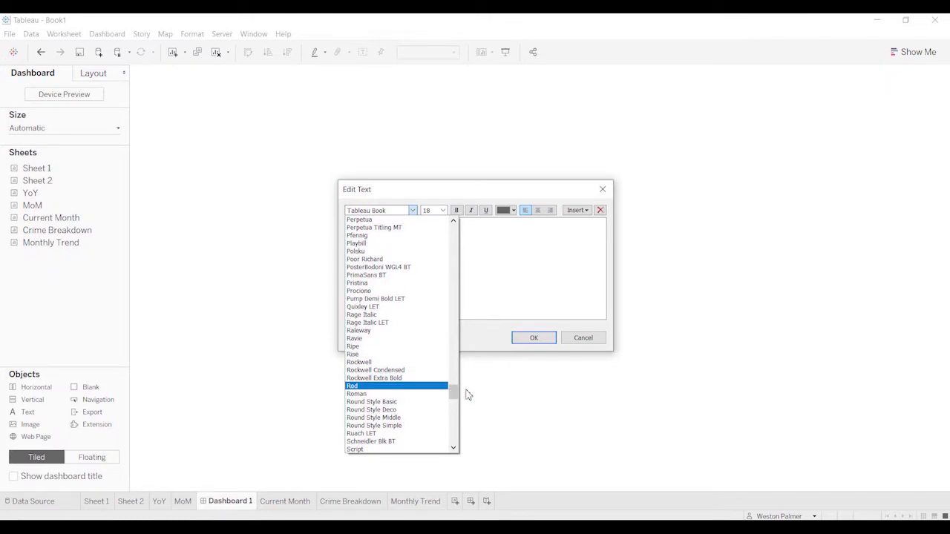
left_click_drag(454, 394, 455, 378)
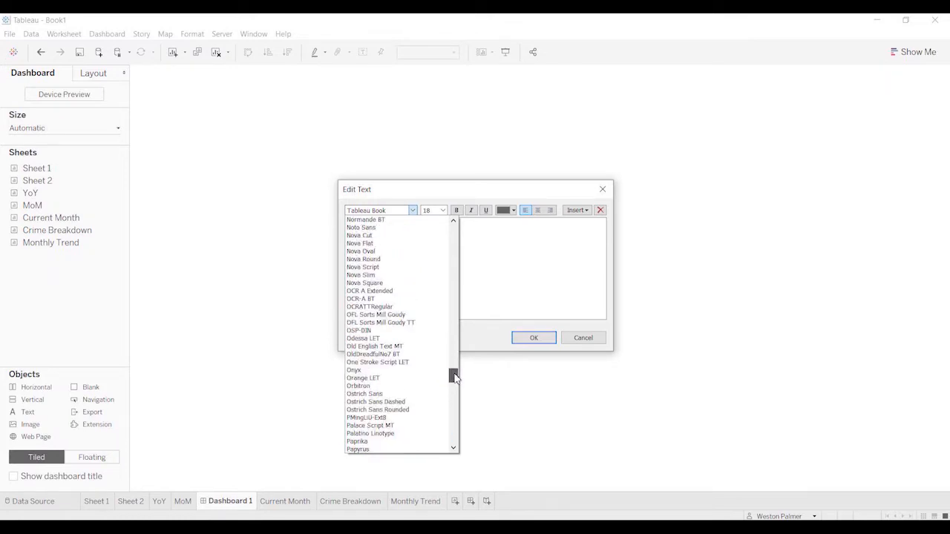
left_click(407, 346)
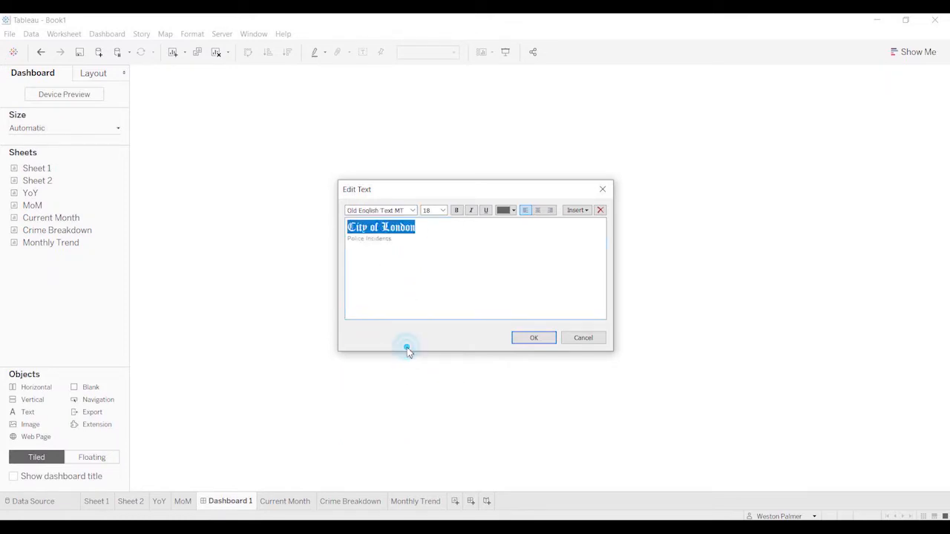
Step: Make the City of London line blue and bold, and apply the text to the dashboard
left_click(513, 211)
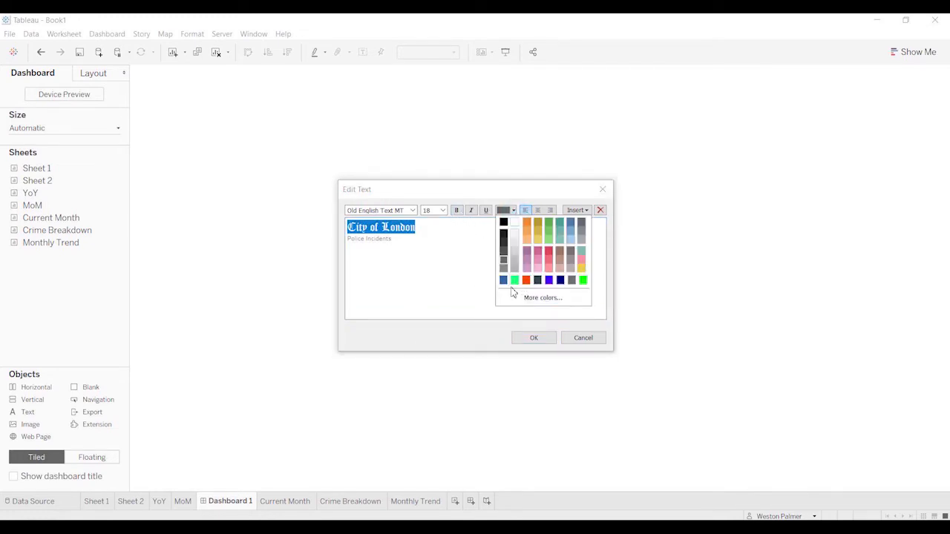
left_click(504, 280)
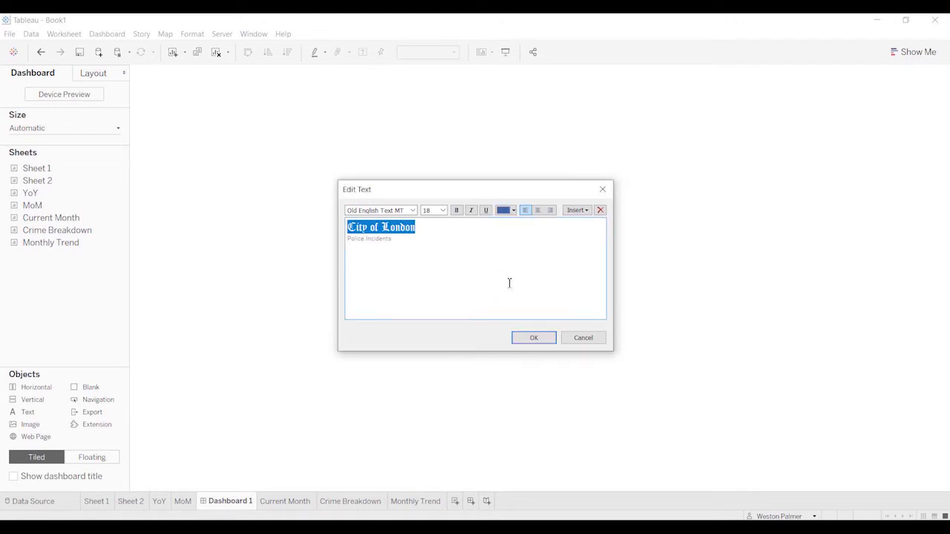
left_click(458, 211)
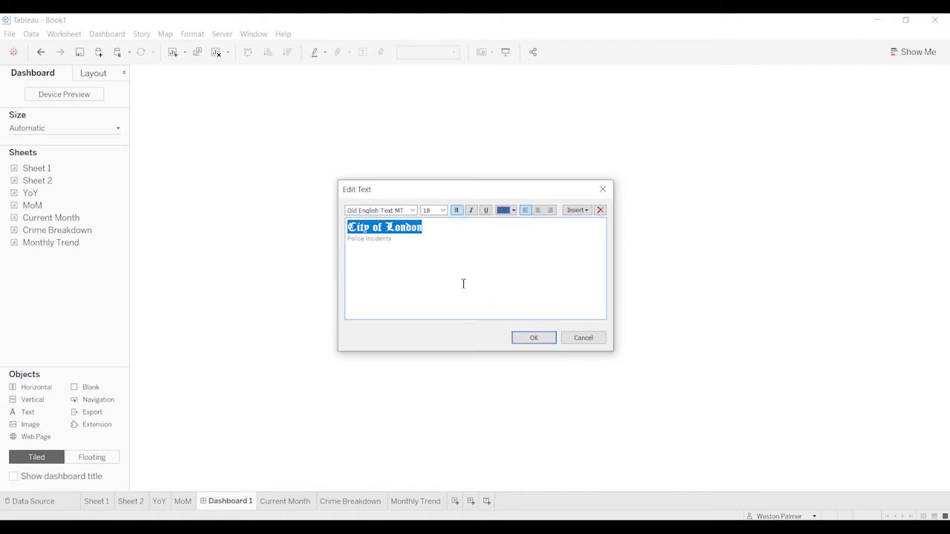
left_click(535, 339)
left_click(298, 183)
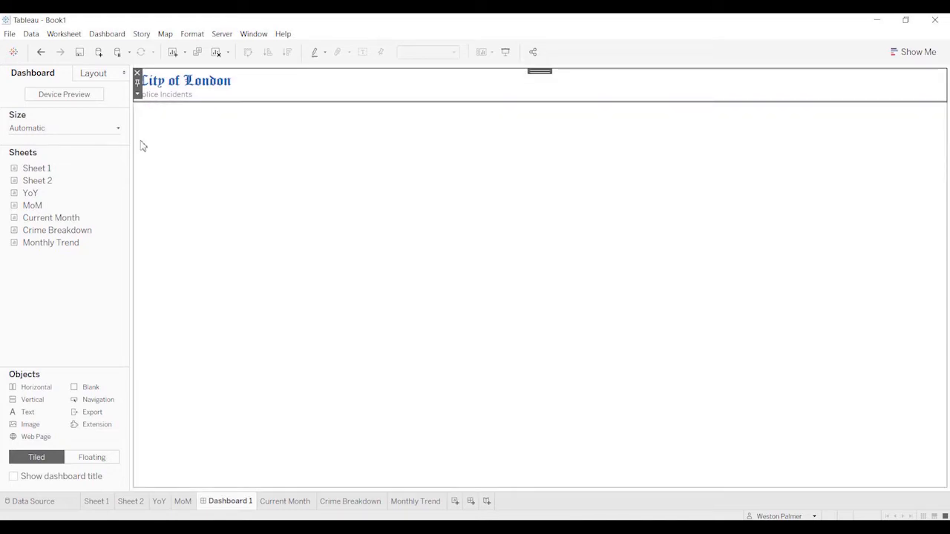
Step: Give the City of London title object a light blue-grey background
left_click(99, 74)
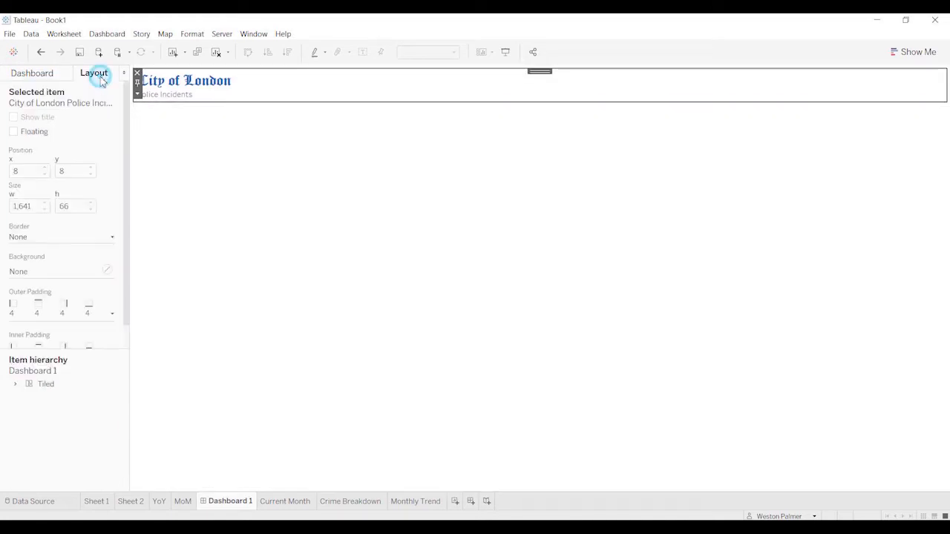
left_click(109, 271)
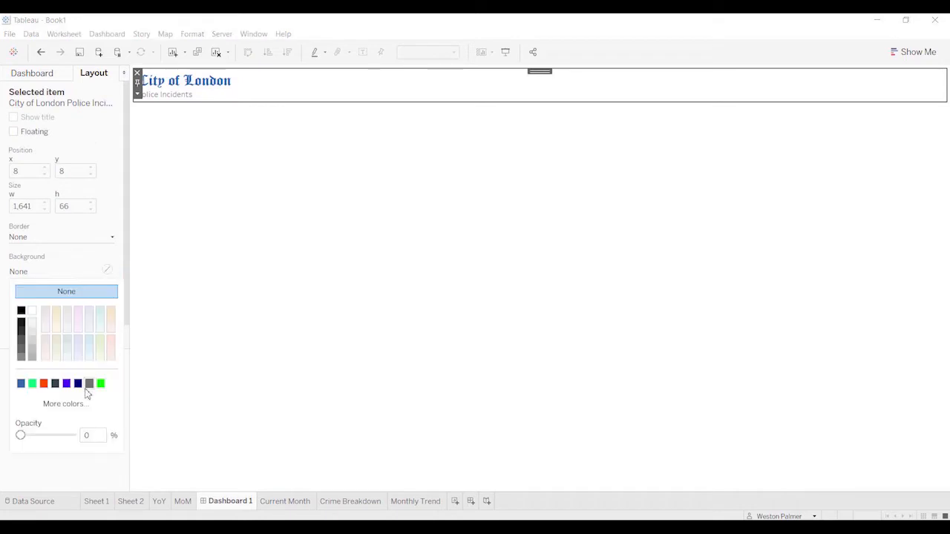
left_click(93, 318)
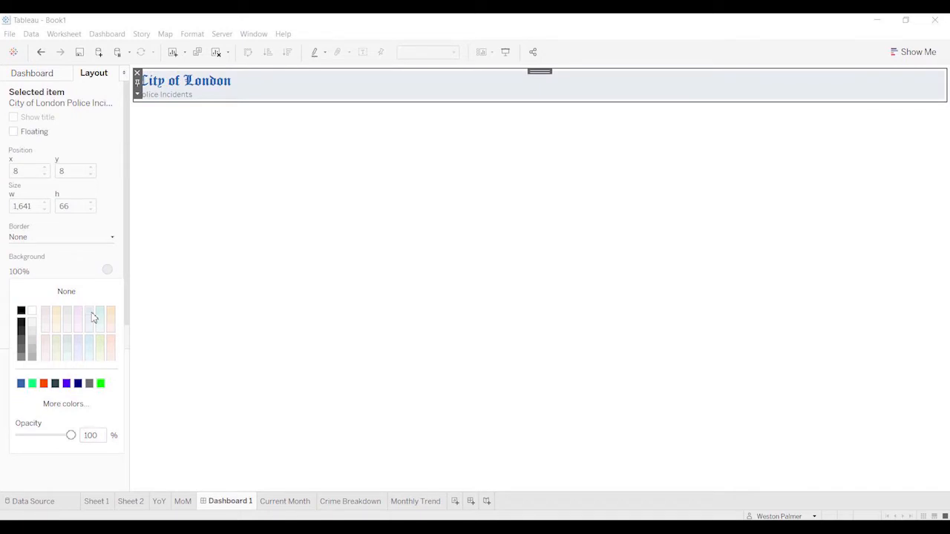
Step: Give the City of London title object a solid border in the second-thinnest line width
left_click(64, 236)
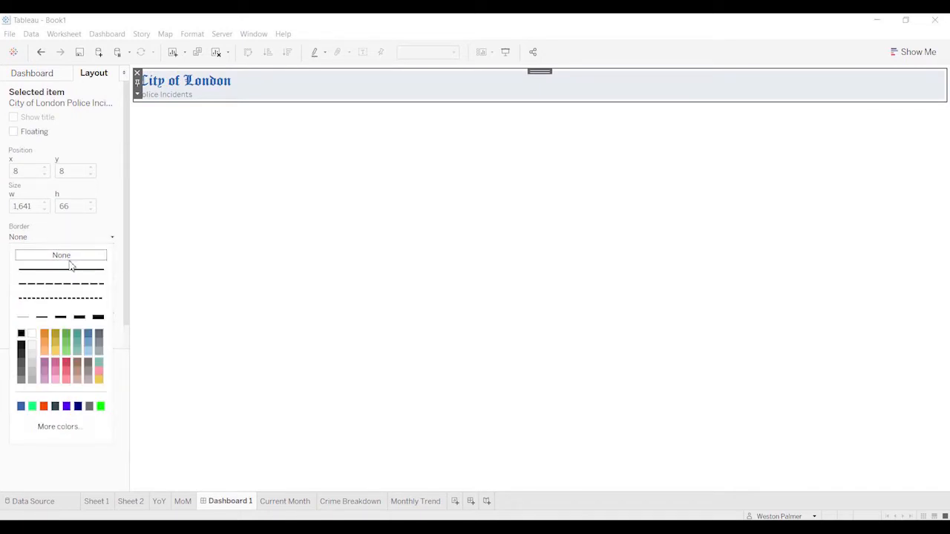
left_click(72, 271)
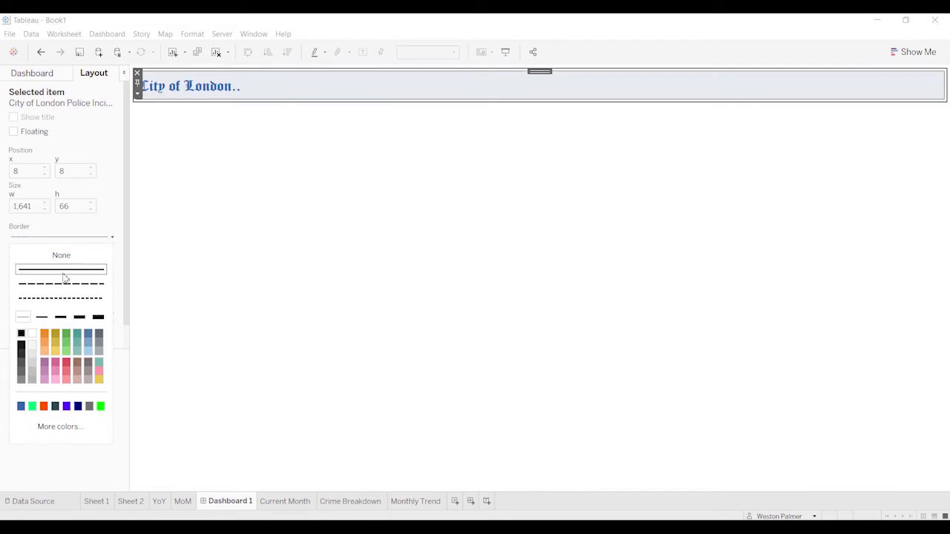
left_click(43, 319)
left_click(299, 314)
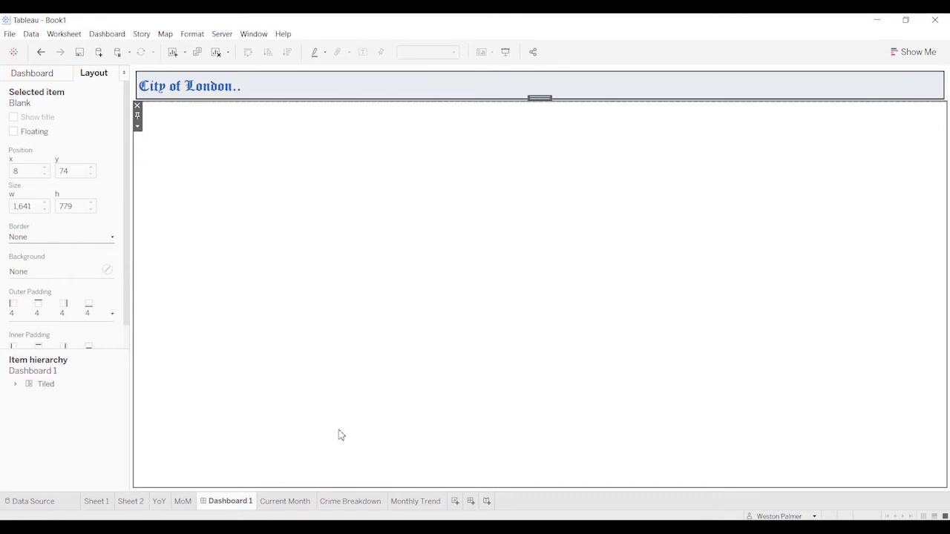
Step: Add a horizontal container below the City of London title and place a blank object in it
left_click(22, 71)
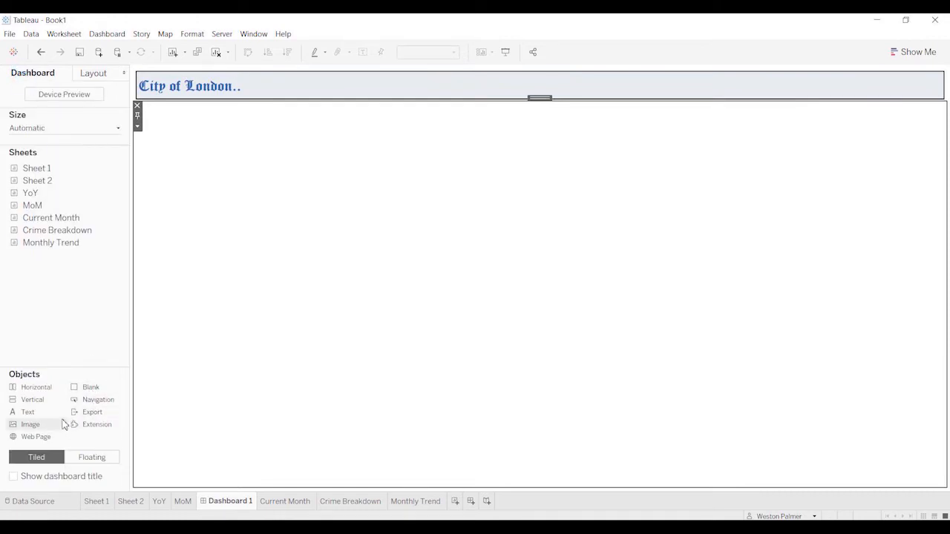
mouse_move(46, 389)
left_mouse_down()
mouse_move(323, 227)
mouse_move(339, 205)
left_mouse_up()
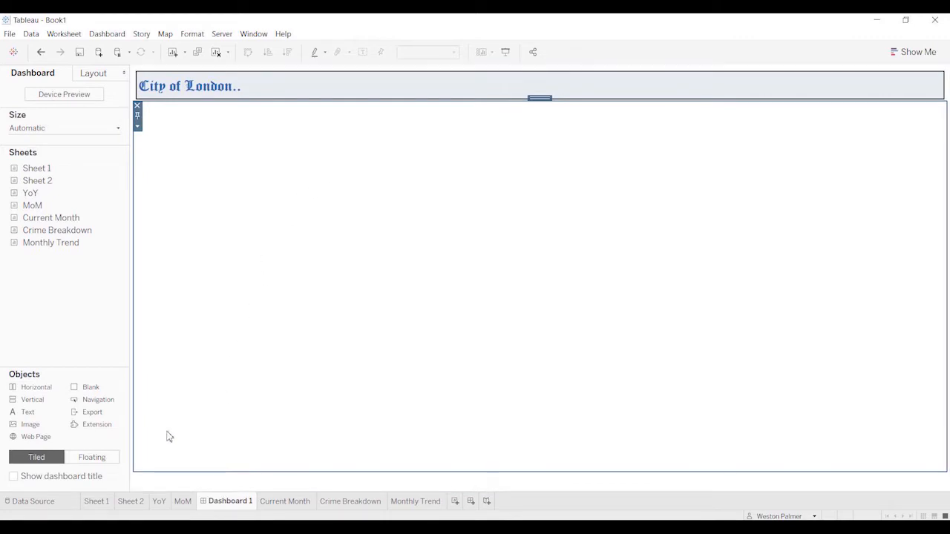
left_click_drag(89, 393, 303, 352)
left_click_drag(541, 364, 541, 364)
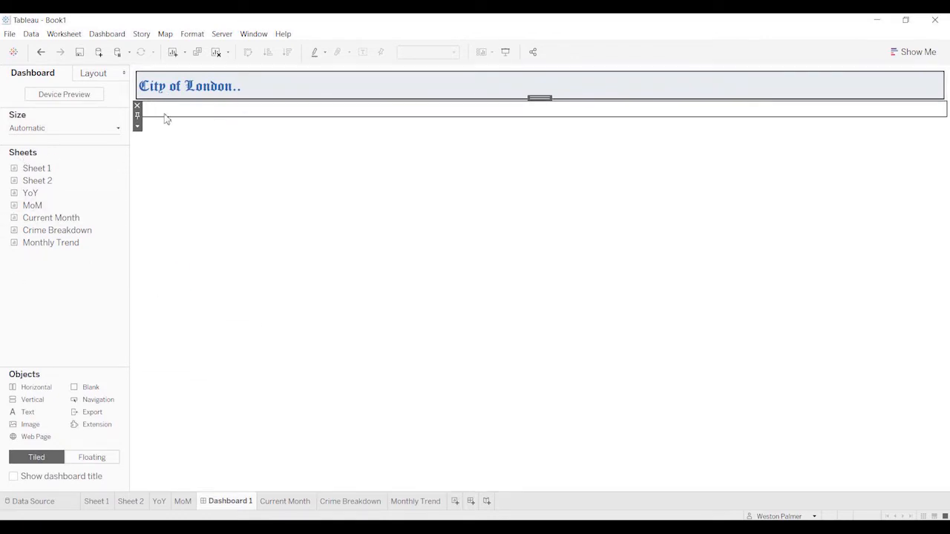
Step: Expand the dashboard's item hierarchy to examine how the title, horizontal container and blanks are nested
left_click(94, 74)
left_click(15, 384)
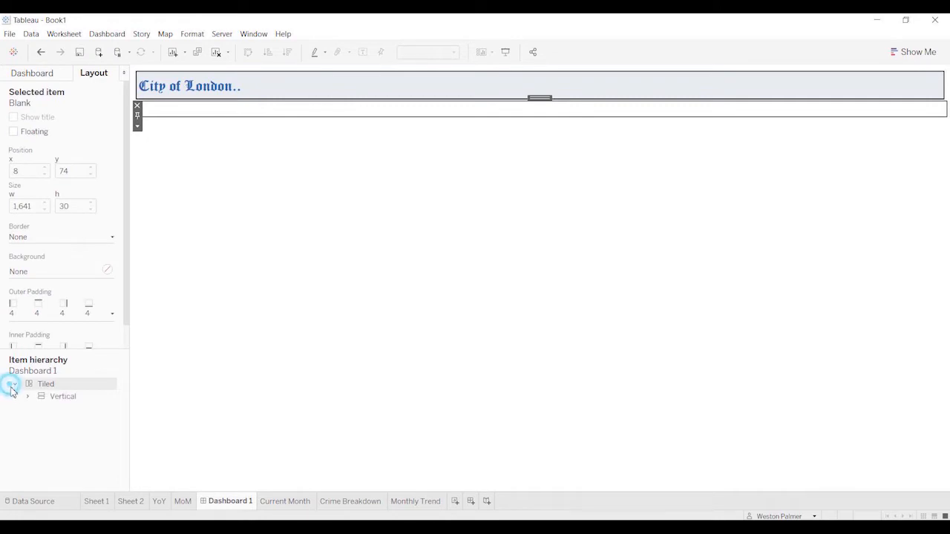
left_click(27, 396)
left_click(39, 422)
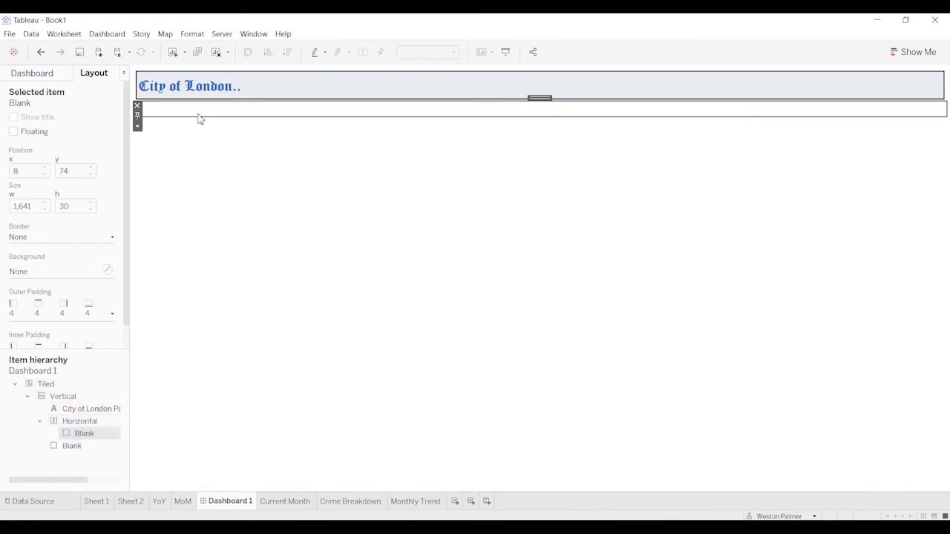
Step: Place the Current Month sheet in the horizontal container below the City of London title
left_click(32, 72)
mouse_move(30, 193)
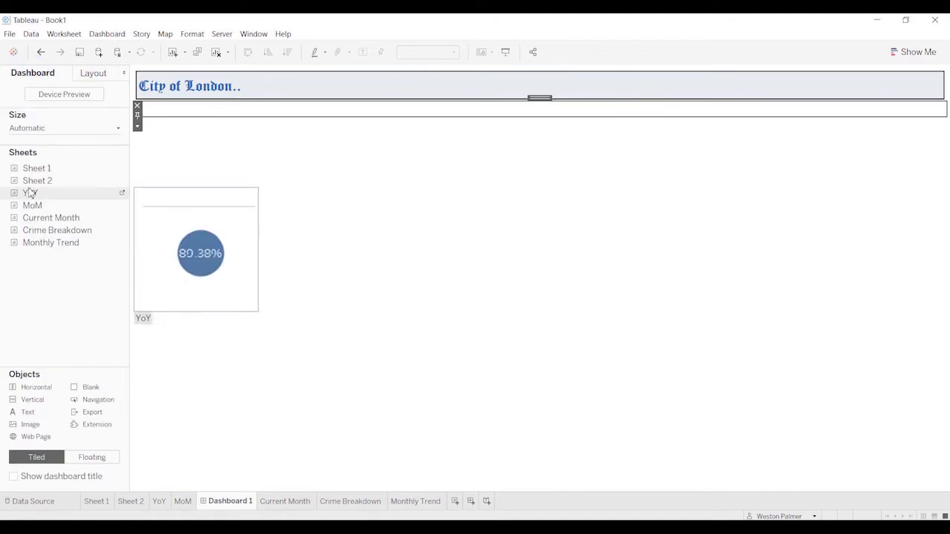
mouse_move(43, 221)
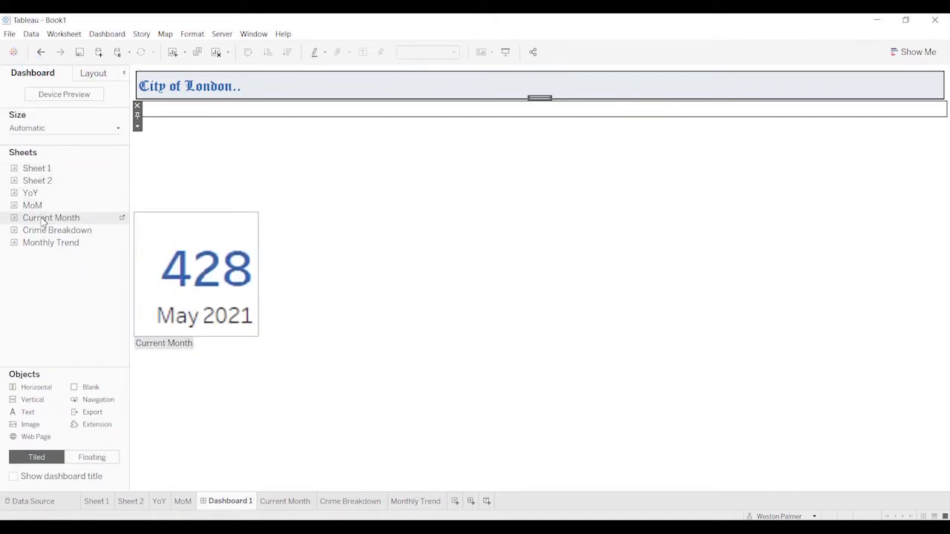
left_click_drag(32, 205, 171, 117)
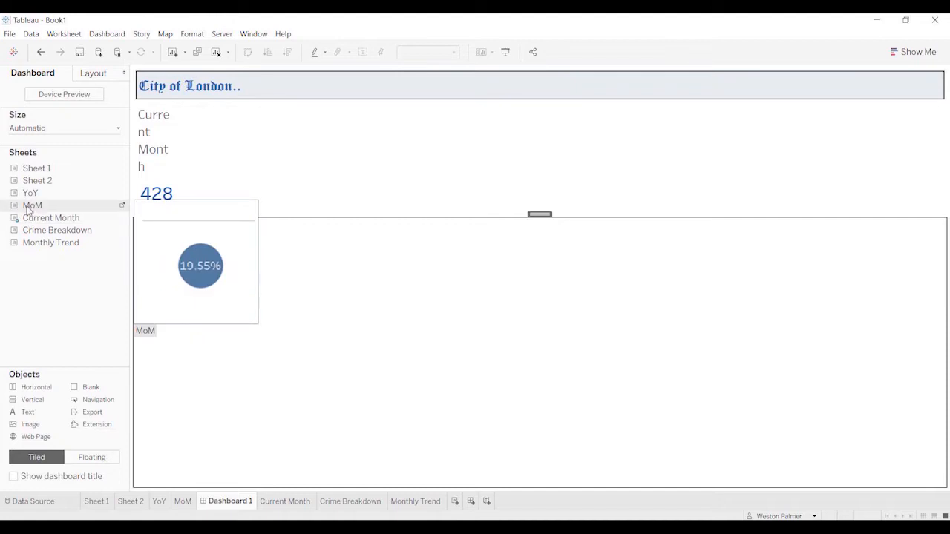
Step: Add a horizontal container beside Current Month and place the MoM sheet there with YoY directly below it
left_click_drag(30, 206, 65, 309)
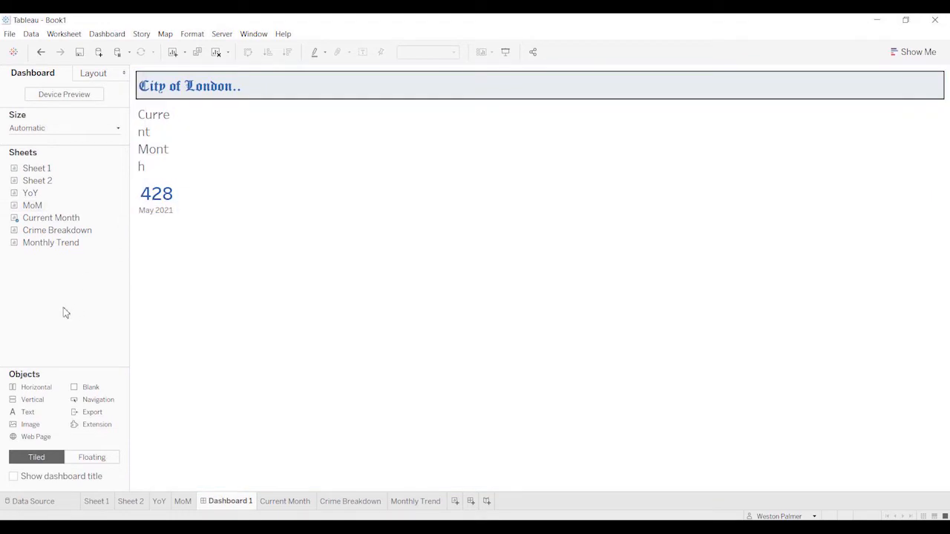
left_click_drag(39, 387, 178, 187)
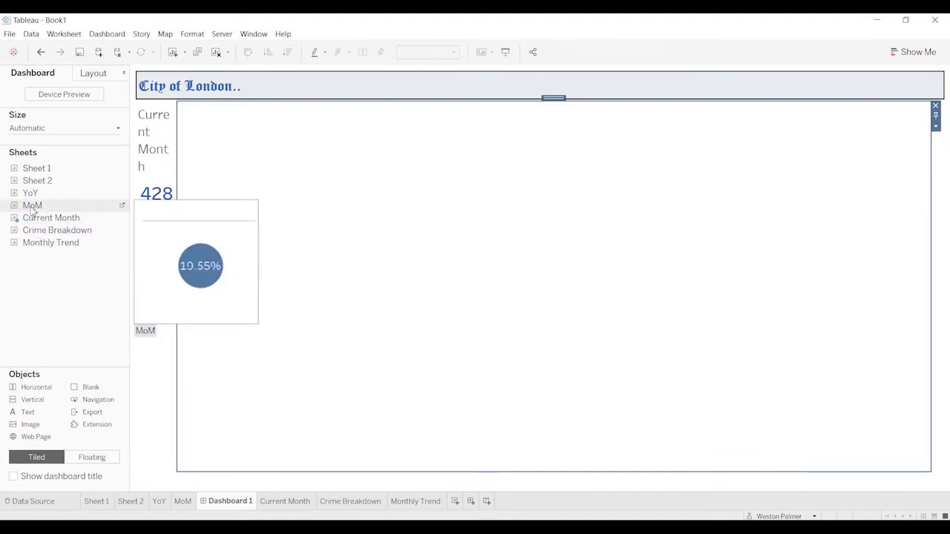
left_click_drag(32, 210, 230, 227)
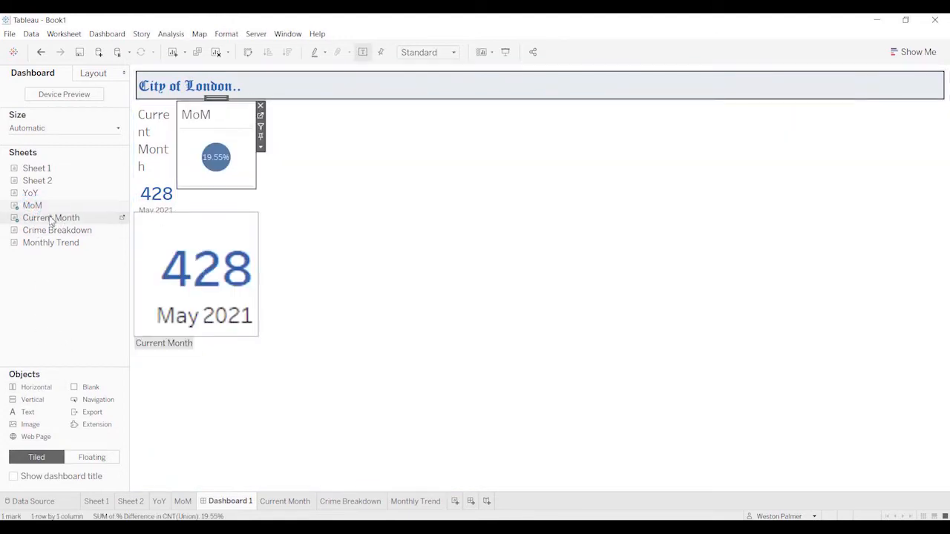
left_click_drag(33, 194, 200, 207)
Step: Move the Current Month sheet above MoM so the three sheets stack in one column
left_click(156, 118)
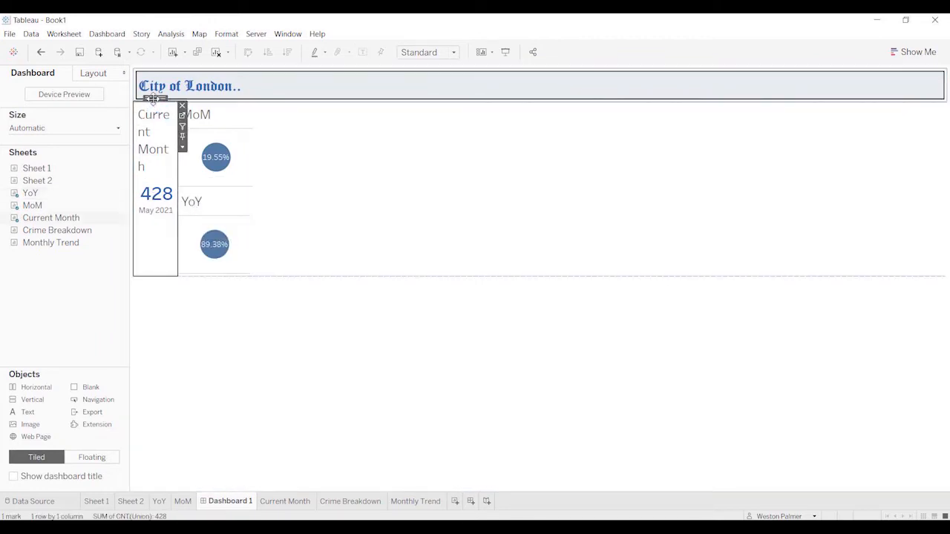
left_click_drag(150, 97, 191, 131)
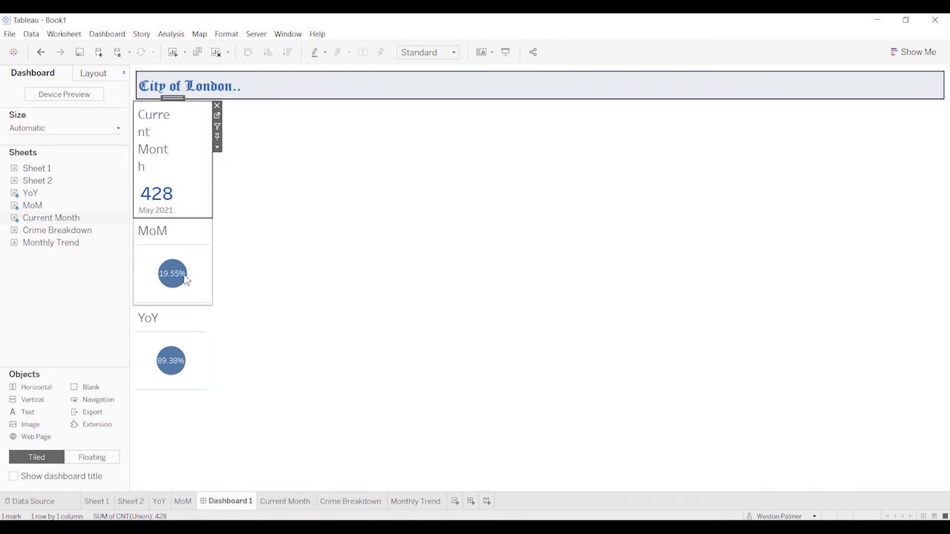
Step: Place the Monthly Trend sheet across the full dashboard width below the stacked Current Month, MoM and YoY sheets
mouse_move(63, 251)
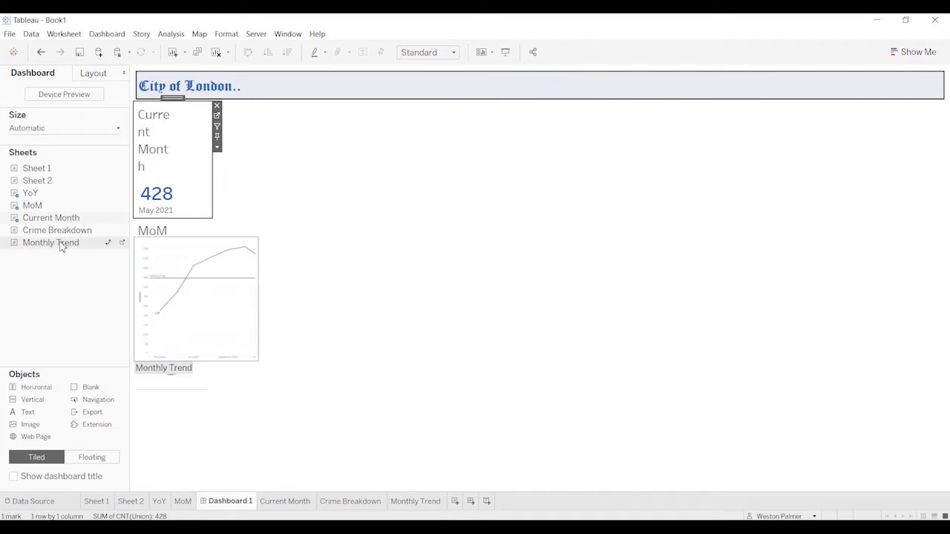
mouse_move(55, 234)
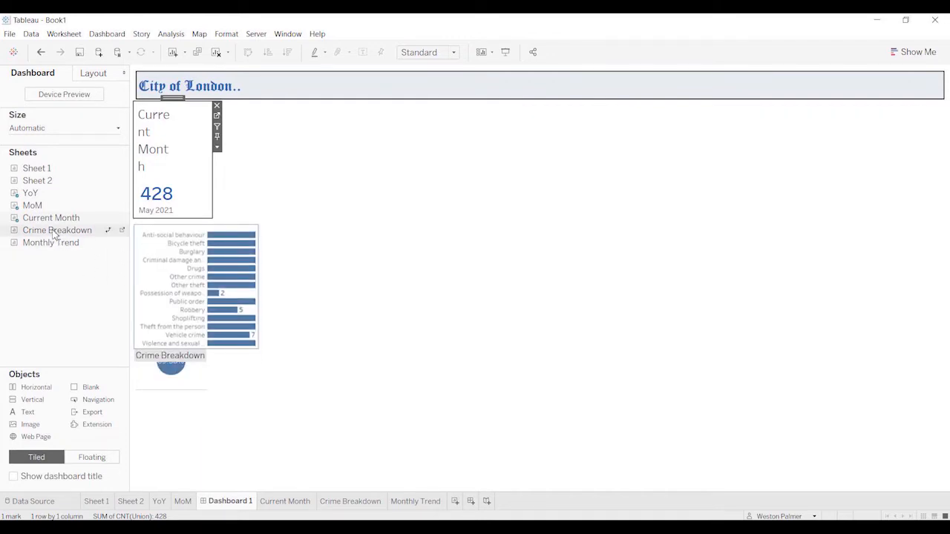
left_click_drag(50, 248, 283, 414)
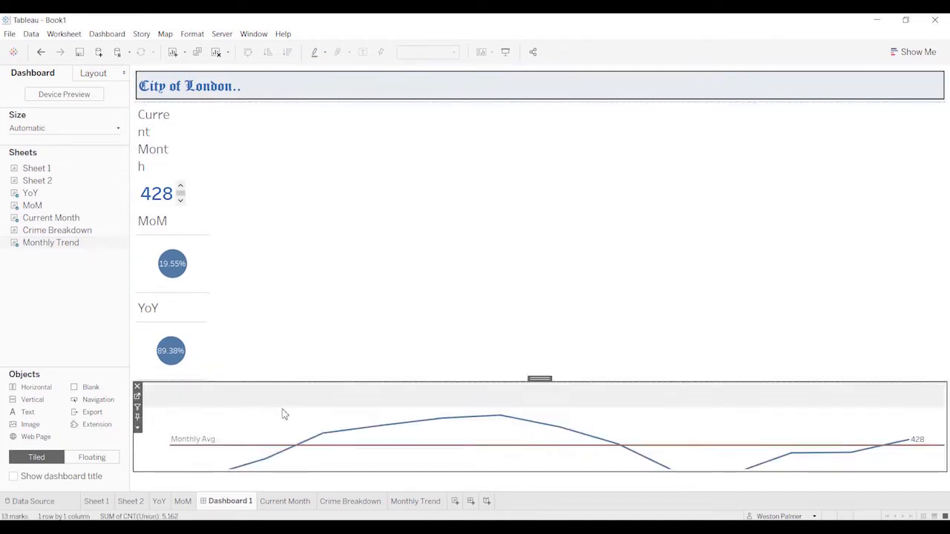
Step: Remove the blank object below Monthly Trend and place the Crime Breakdown sheet beside the stacked sheets
left_click(172, 486)
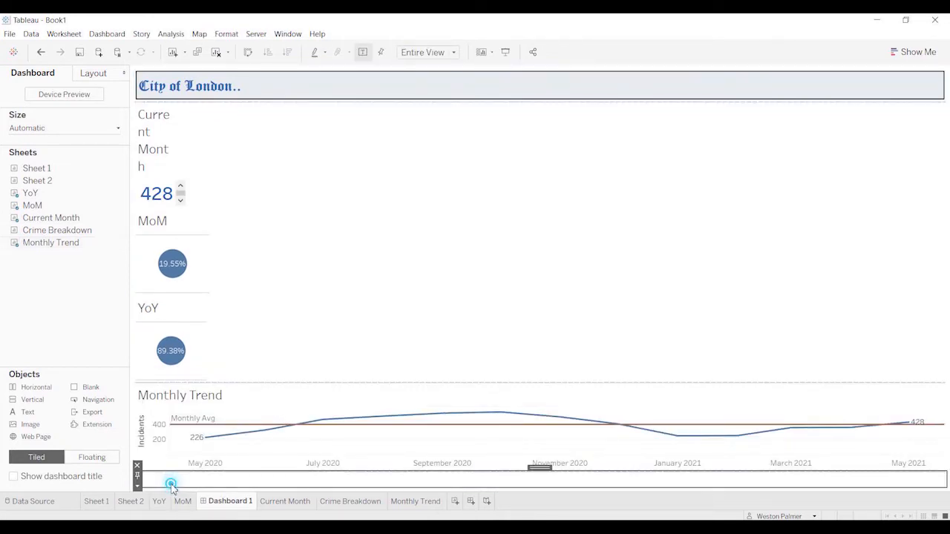
left_click(137, 465)
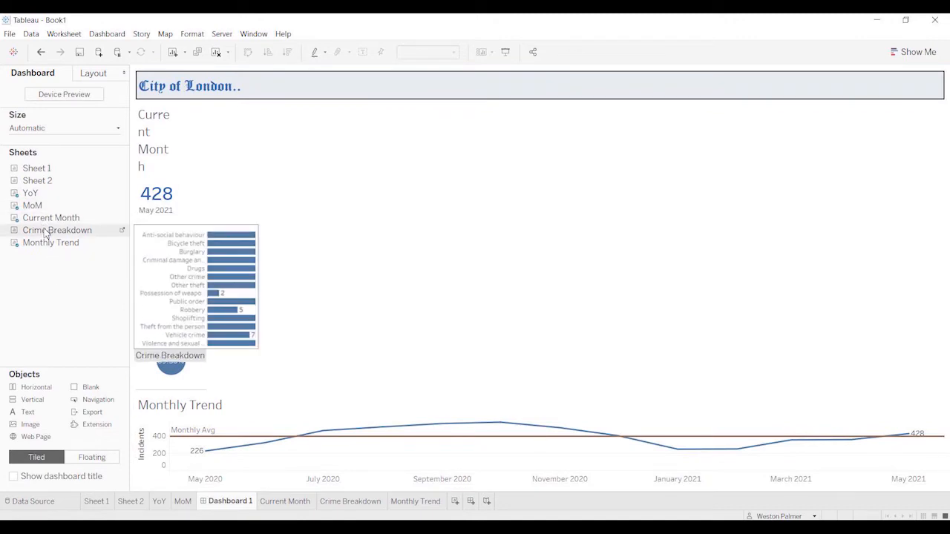
left_click_drag(47, 230, 301, 212)
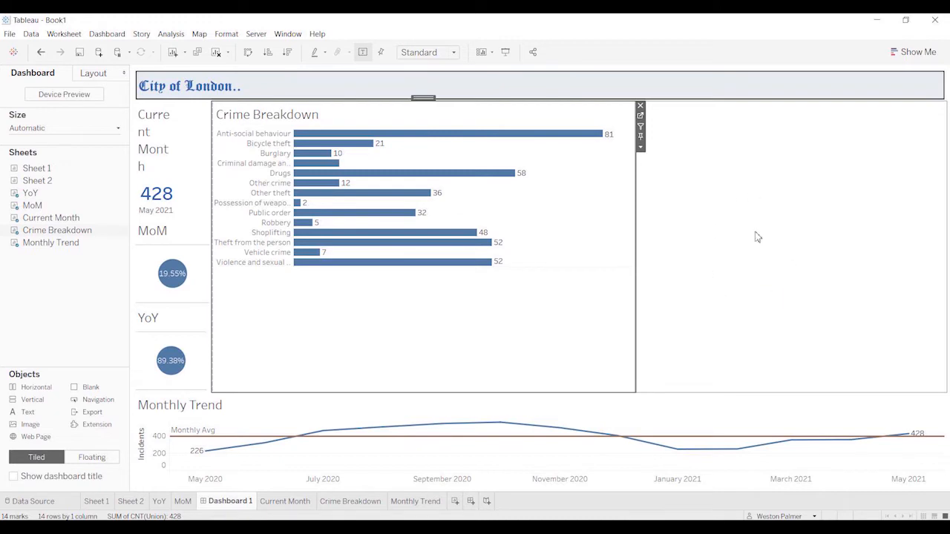
Step: Create a new worksheet and name it Map
left_click(456, 502)
double_click(460, 504)
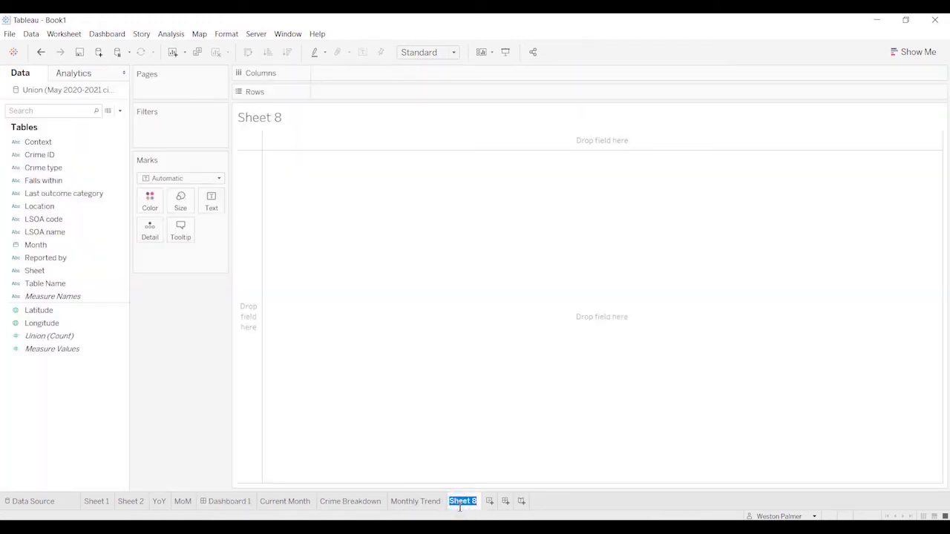
type("Map")
left_click(205, 366)
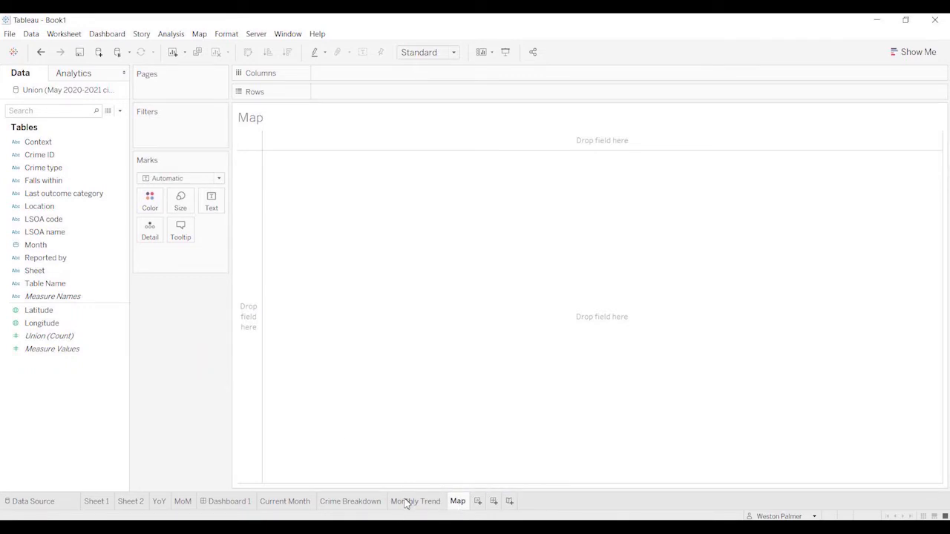
Step: Check which worksheets the month filter on the Current Month sheet can be applied to, without changing the selection
left_click(304, 508)
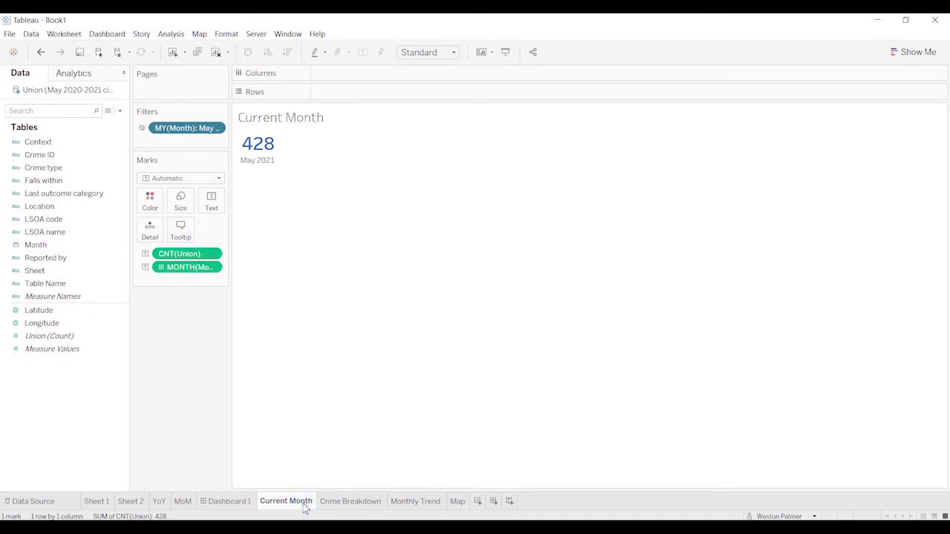
left_click(216, 130)
mouse_move(218, 193)
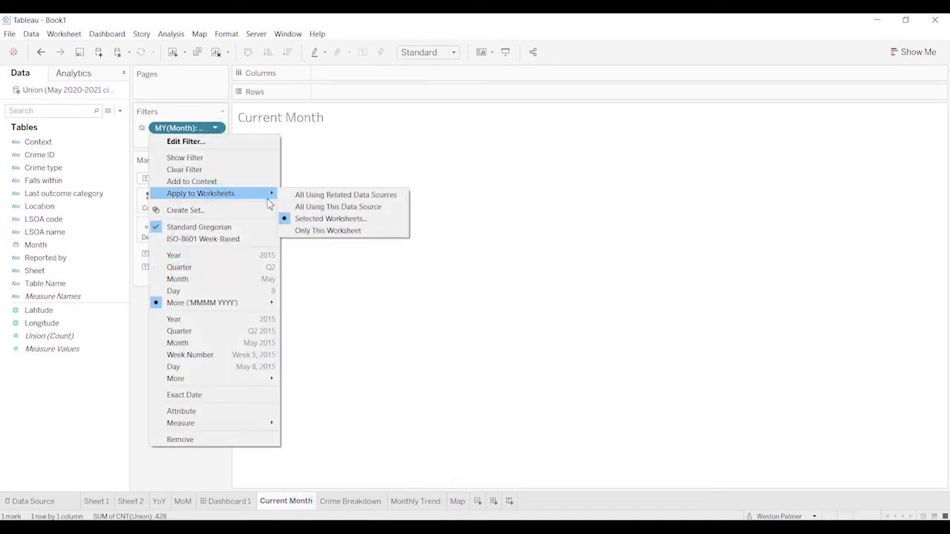
left_click(319, 218)
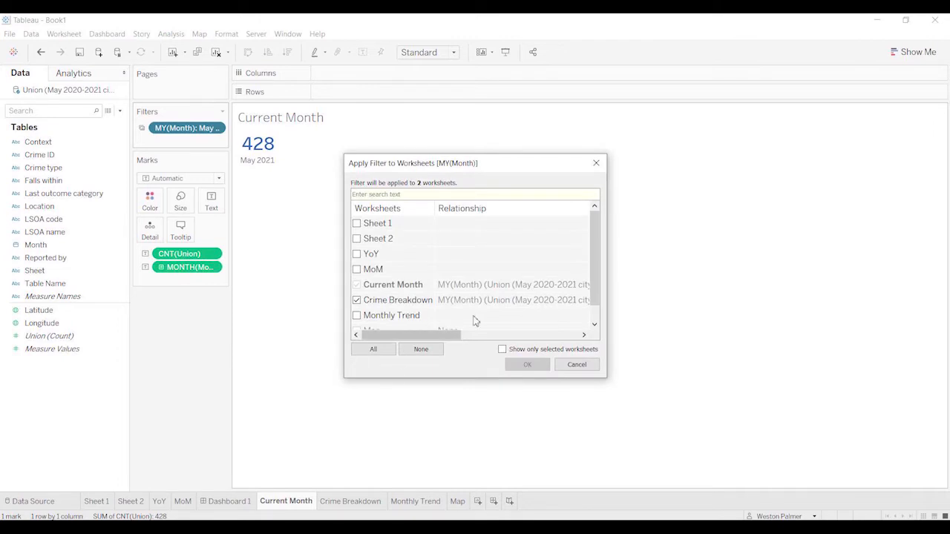
scroll(594, 275, "down", 1)
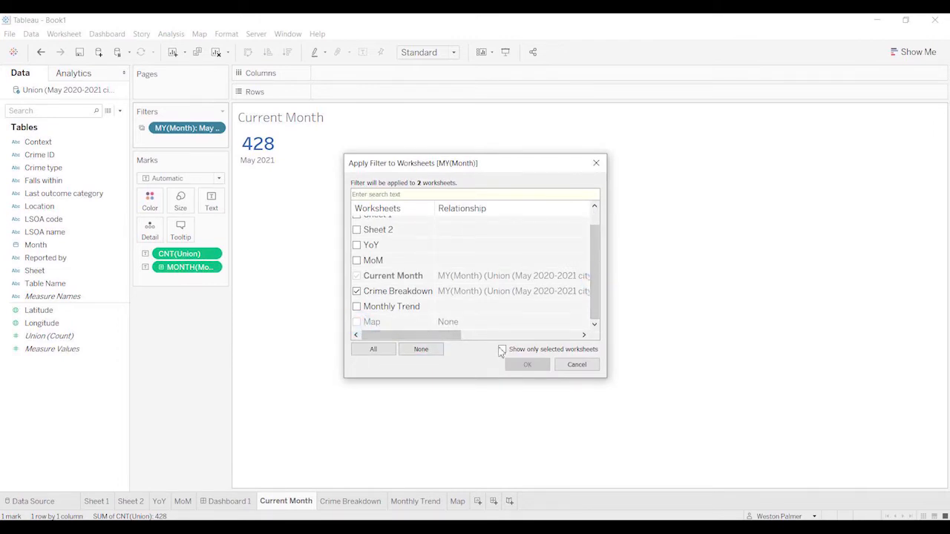
left_click(572, 367)
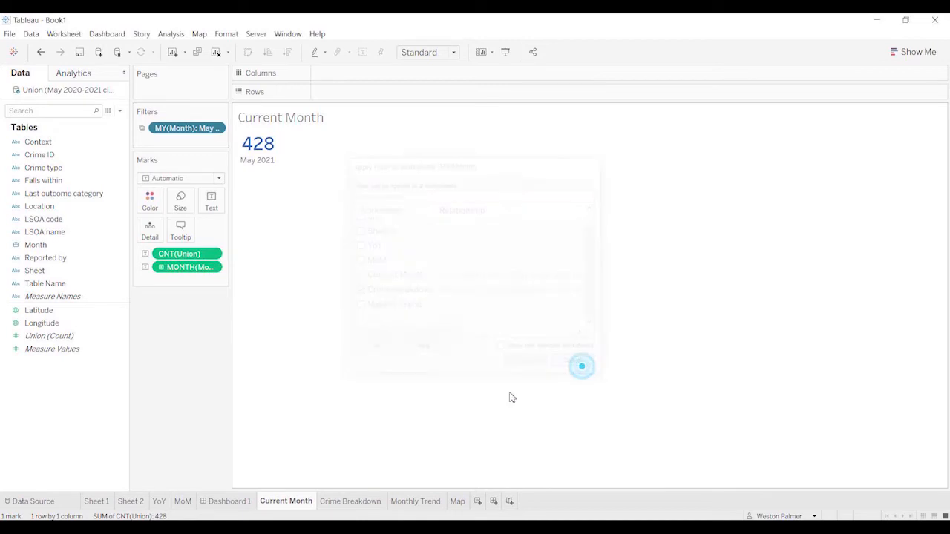
Step: On the Map sheet, plot Latitude on rows against Longitude on columns
left_click(456, 501)
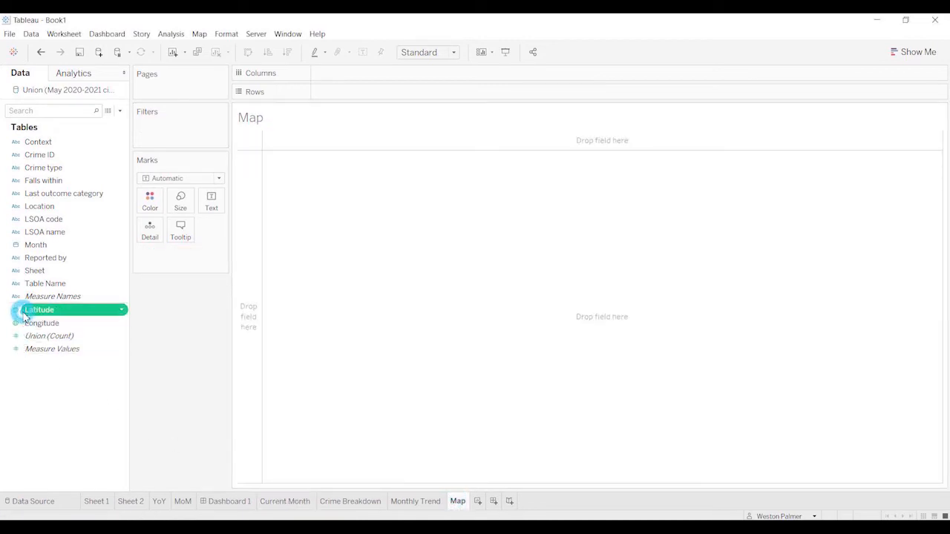
double_click(27, 313)
left_click(36, 329)
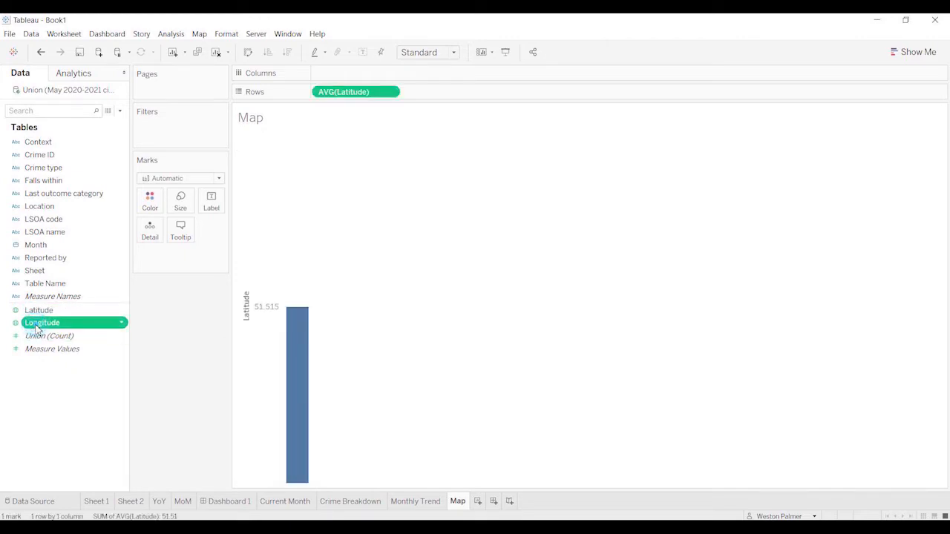
double_click(37, 329)
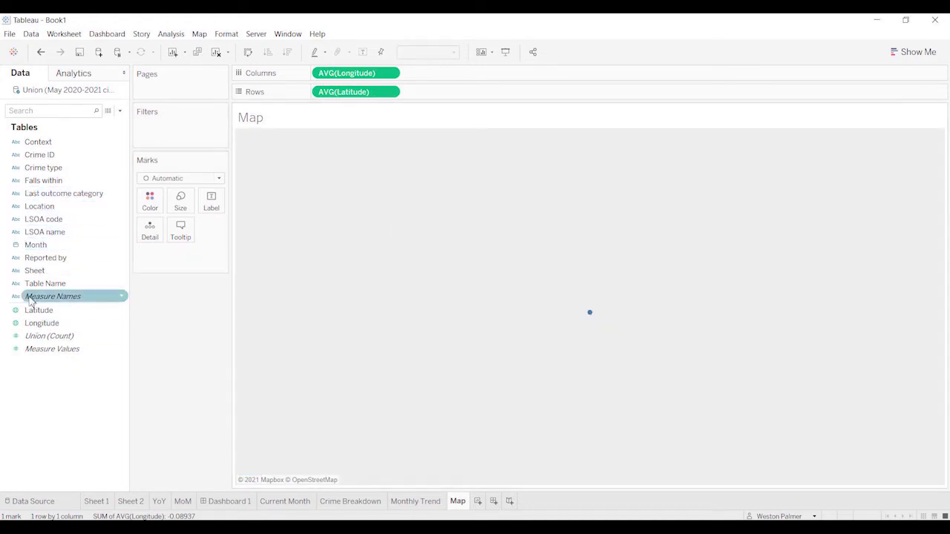
left_click_drag(44, 310, 130, 311)
Step: Add Crime ID to the map's detail level to plot a mark per crime
left_click(37, 160)
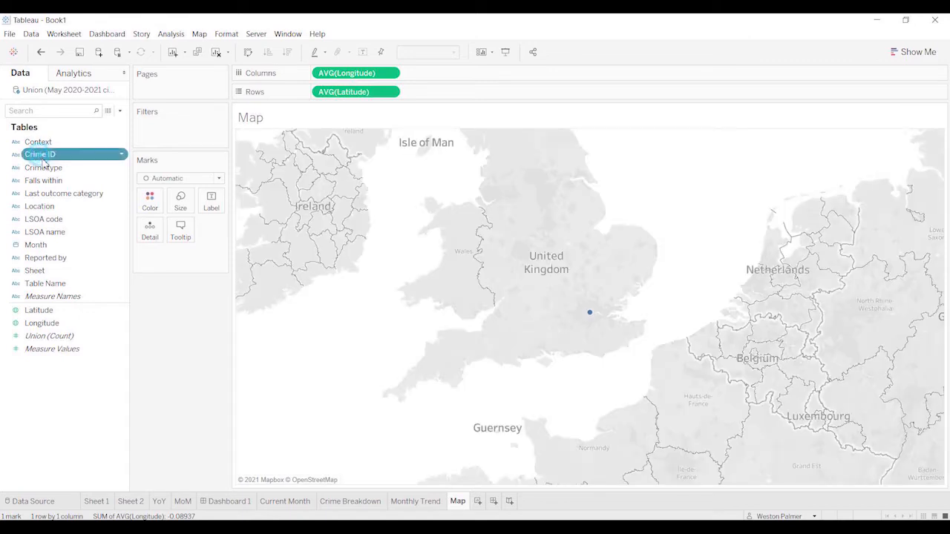
left_click_drag(41, 158, 150, 247)
left_click_drag(150, 239, 150, 236)
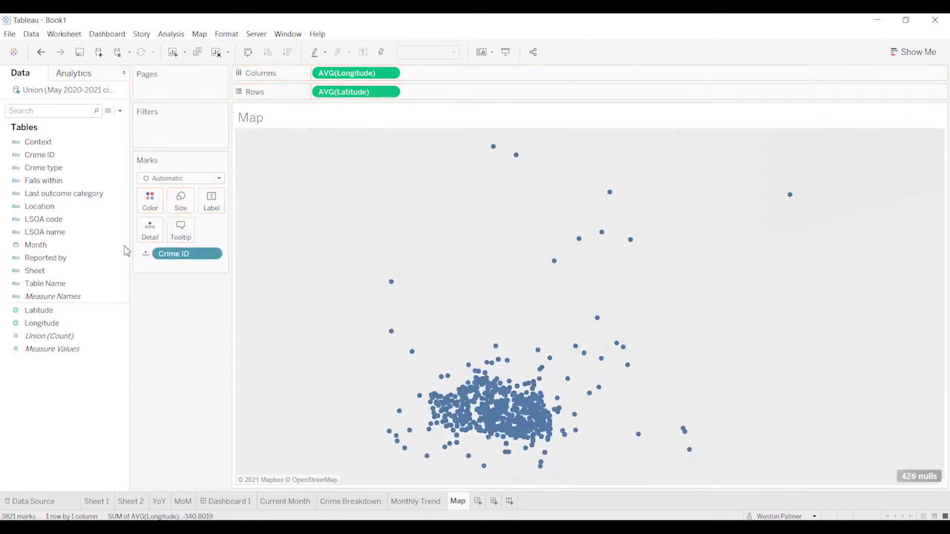
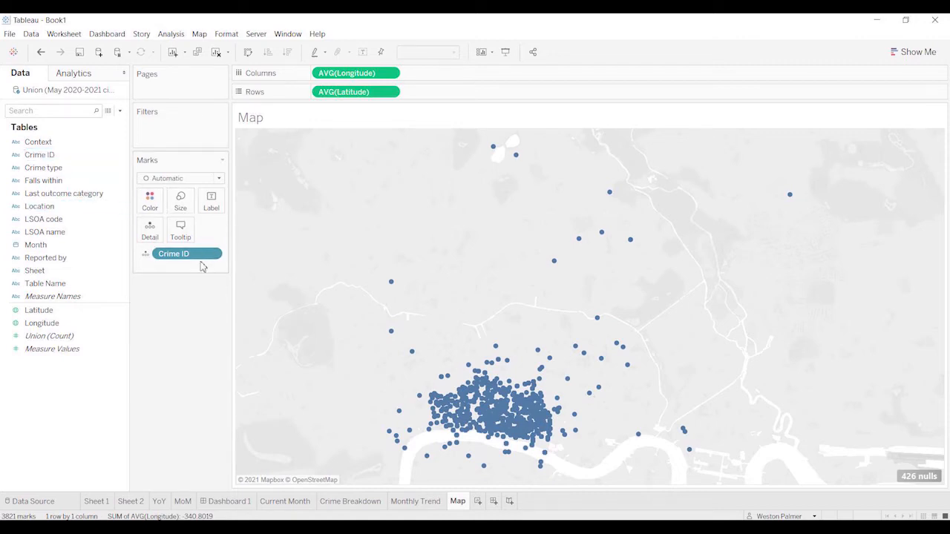
Step: Look through the Crime ID, location and crime type columns of the data source for nulls, and return to Map
left_click(59, 158)
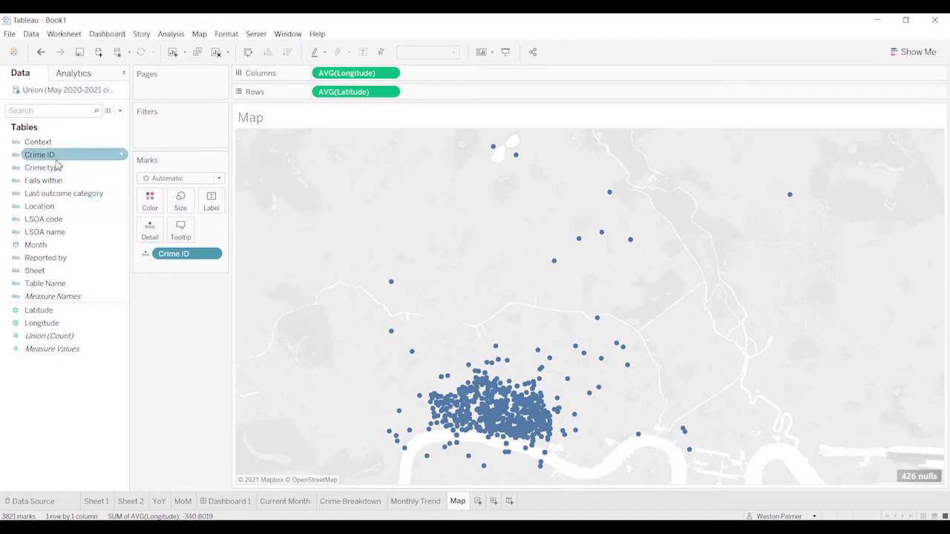
mouse_move(919, 481)
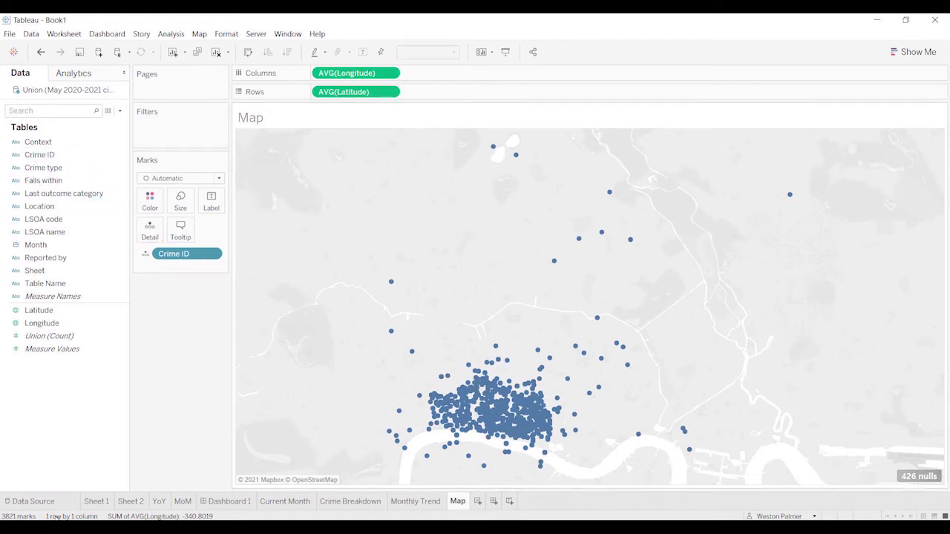
left_click(33, 502)
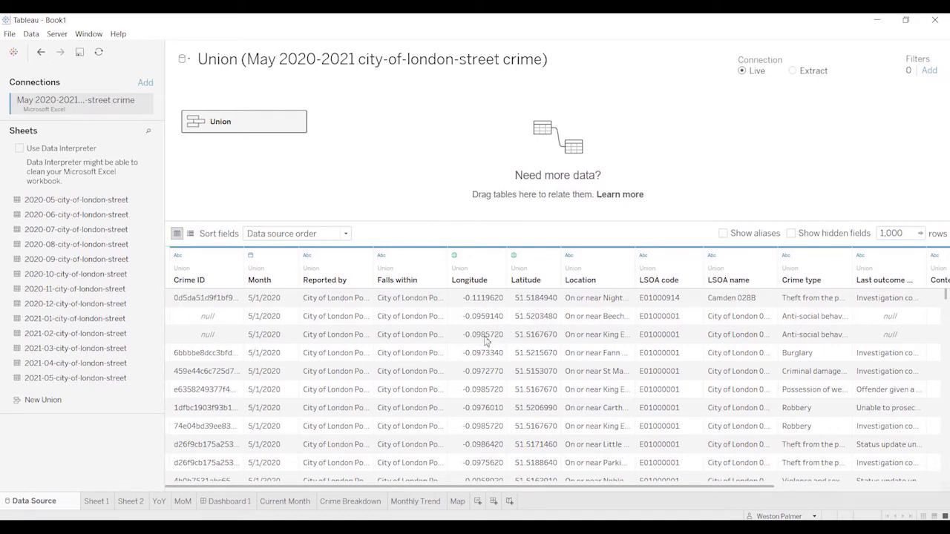
left_click_drag(493, 487, 634, 489)
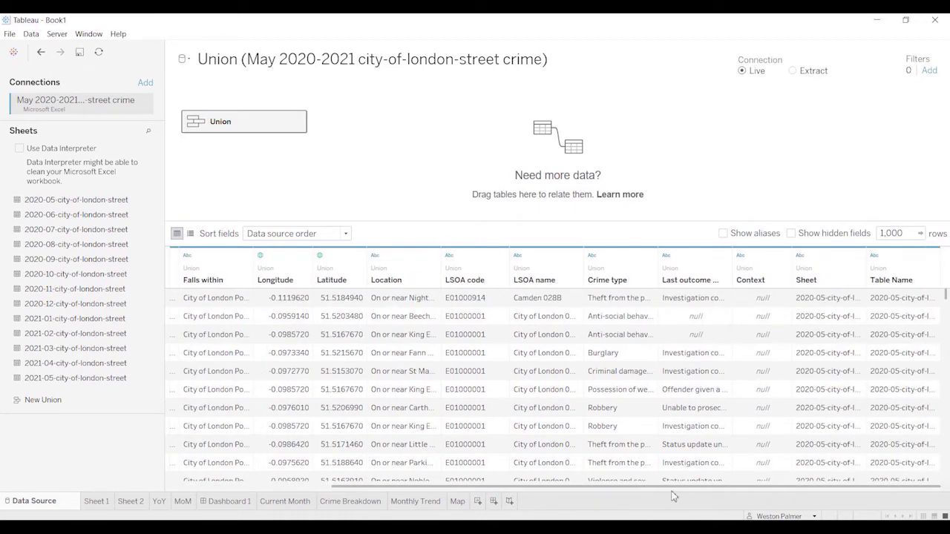
left_click_drag(652, 489, 440, 494)
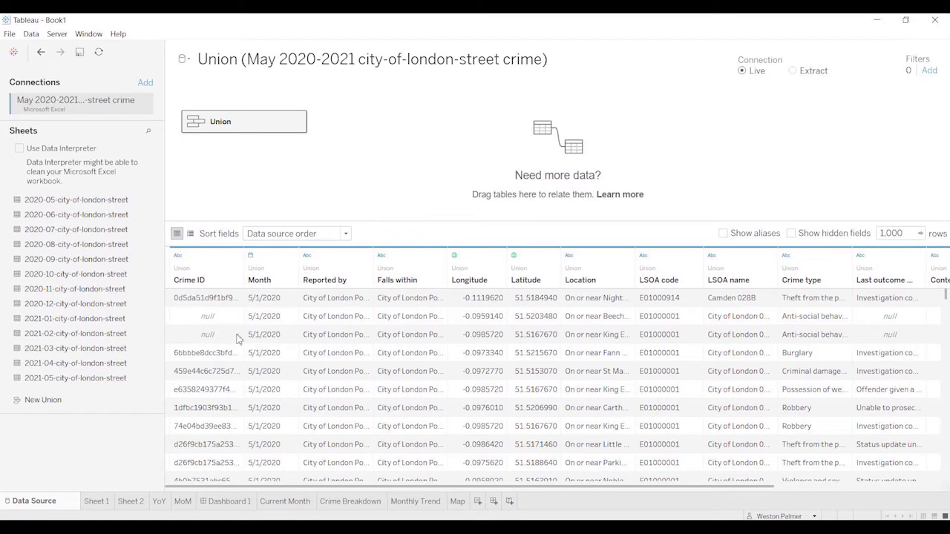
left_click(457, 503)
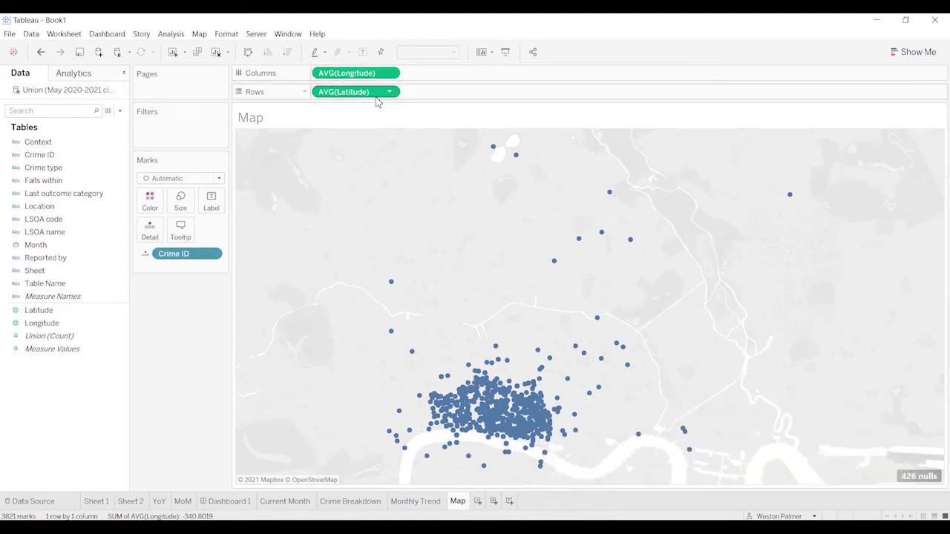
Step: Turn off measure aggregation on the Map sheet and filter out the null longitude values
left_click(175, 34)
left_click(188, 63)
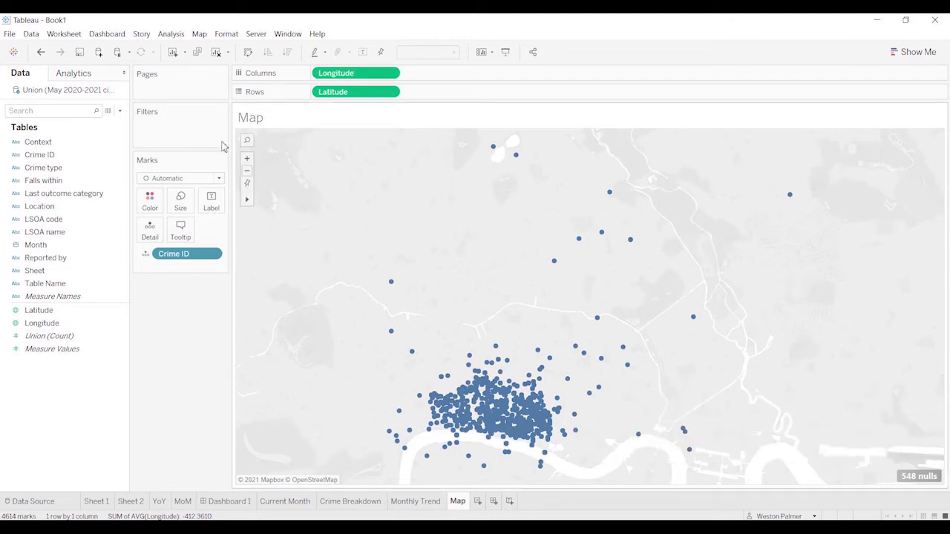
left_click(158, 34)
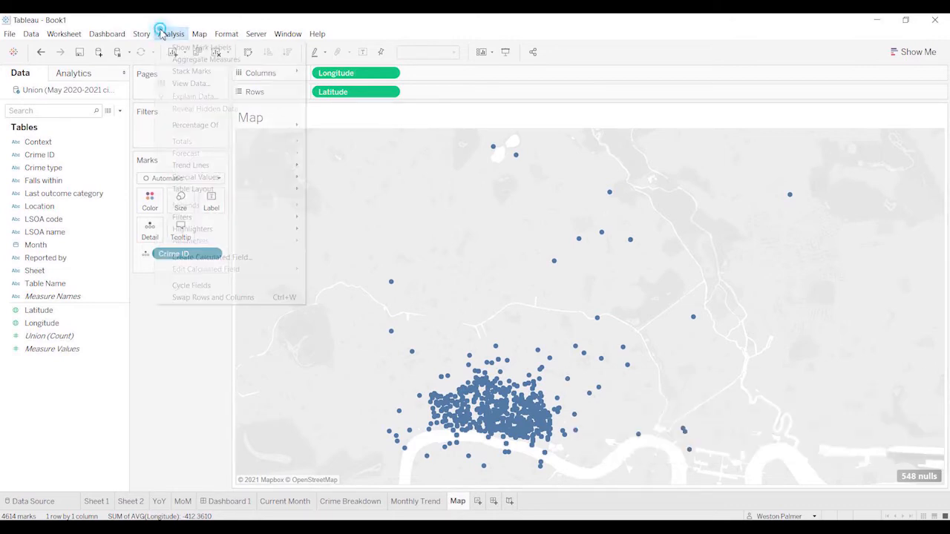
left_click(176, 369)
left_click(918, 476)
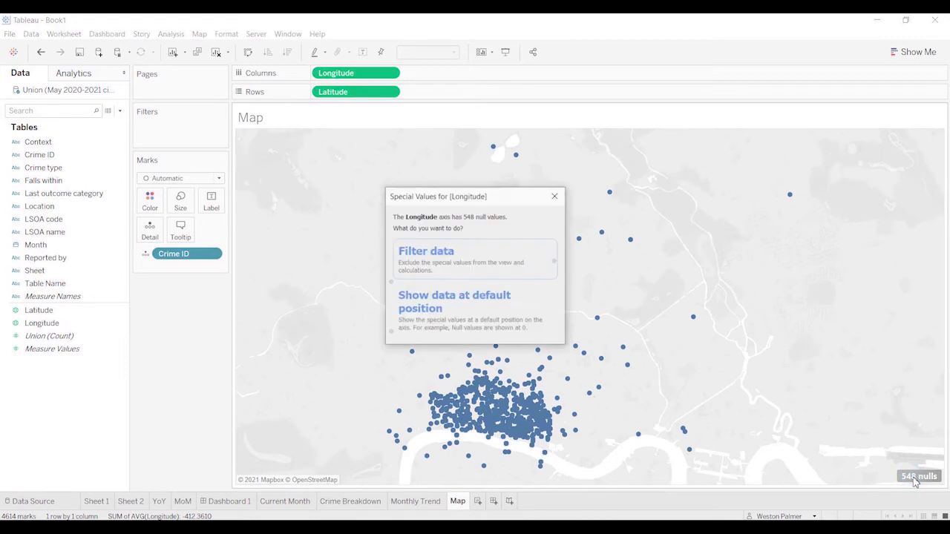
left_click(436, 274)
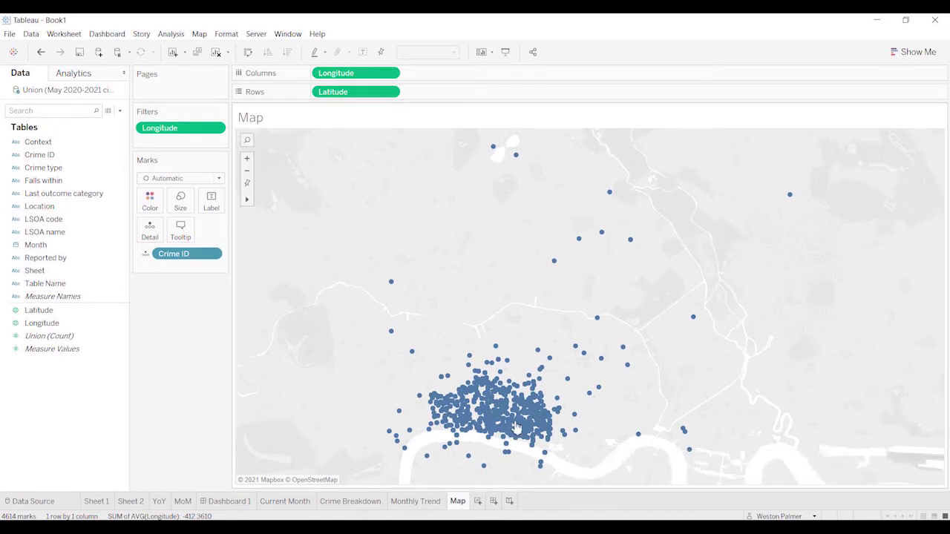
Step: Add the Map sheet beside Crime Breakdown on Dashboard 1 and remove the empty object next to it
left_click(229, 502)
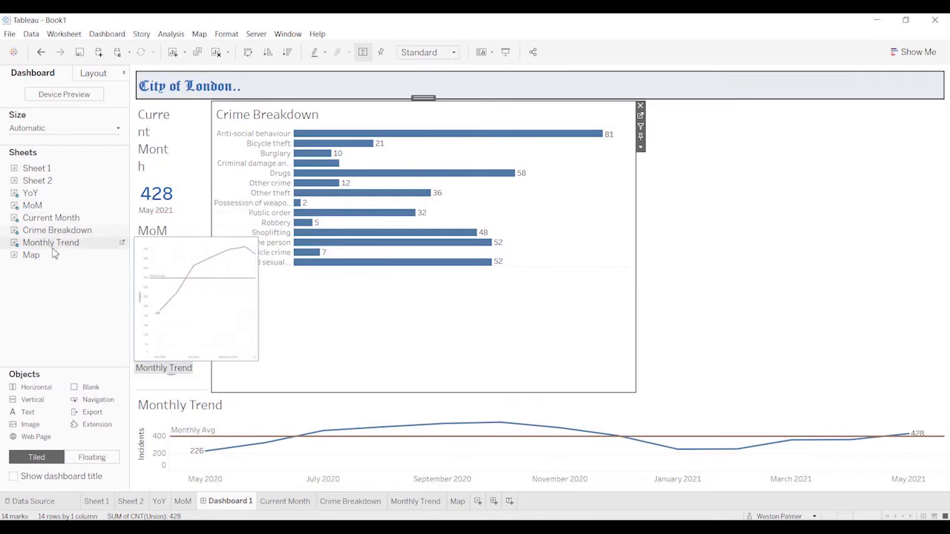
left_click_drag(36, 255, 756, 254)
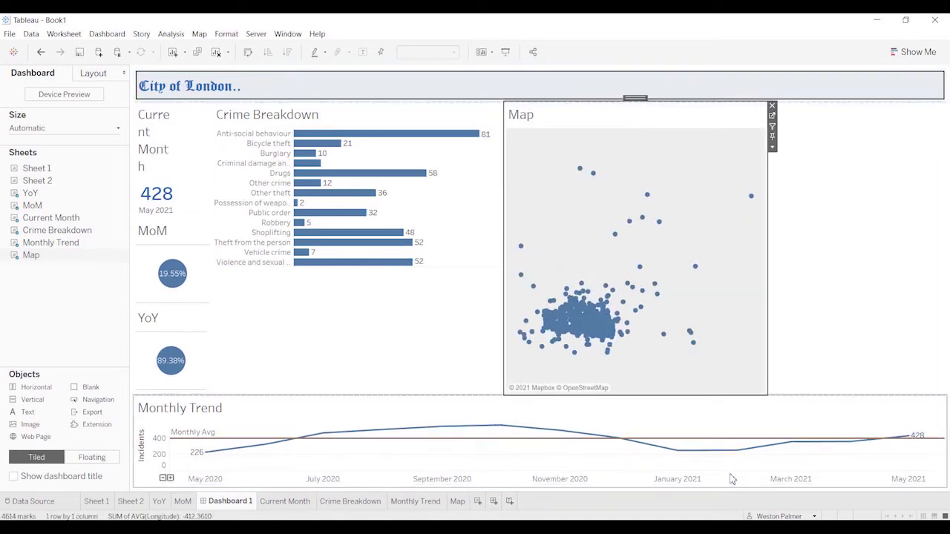
left_click(863, 231)
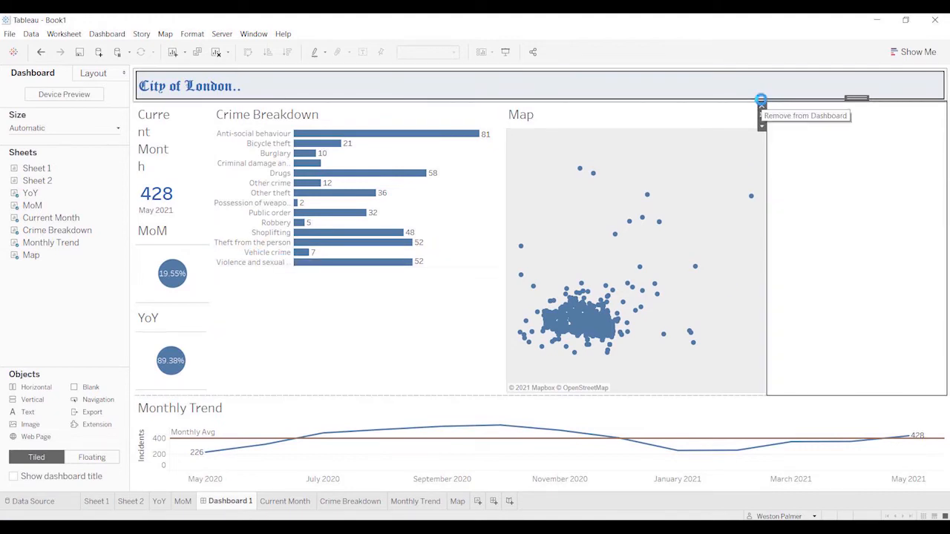
left_click(761, 101)
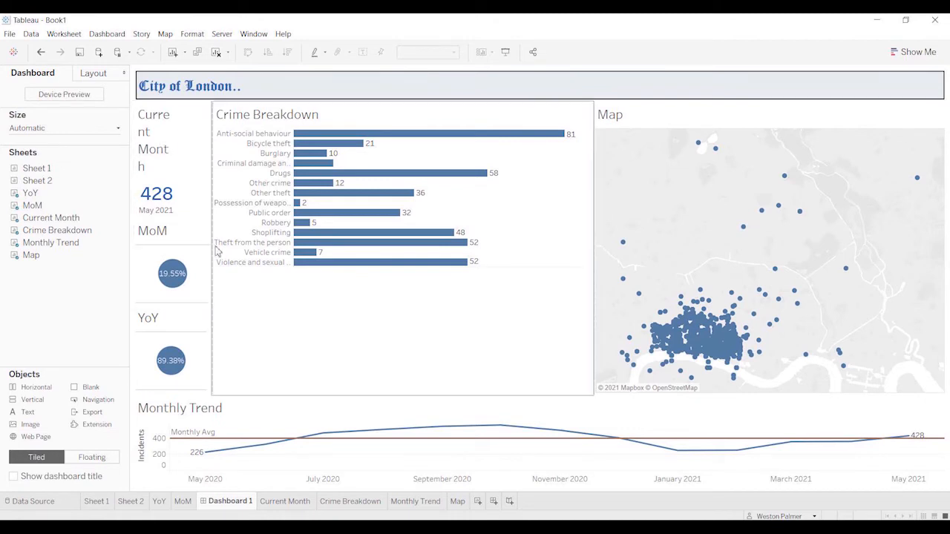
Step: Widen the column holding the Current Month, MoM and YoY sheets and hide their three titles
left_click(213, 282)
left_click_drag(213, 283, 270, 285)
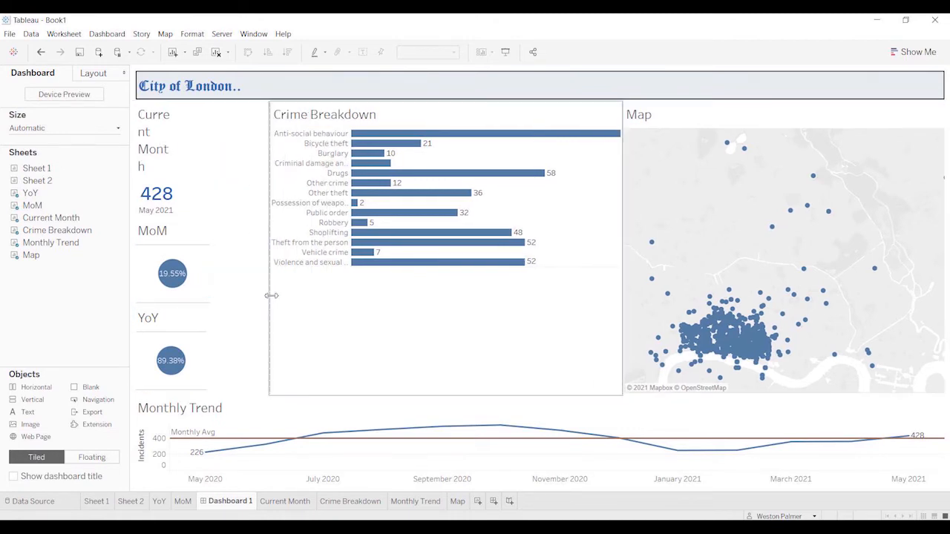
left_click(162, 152)
right_click(165, 151)
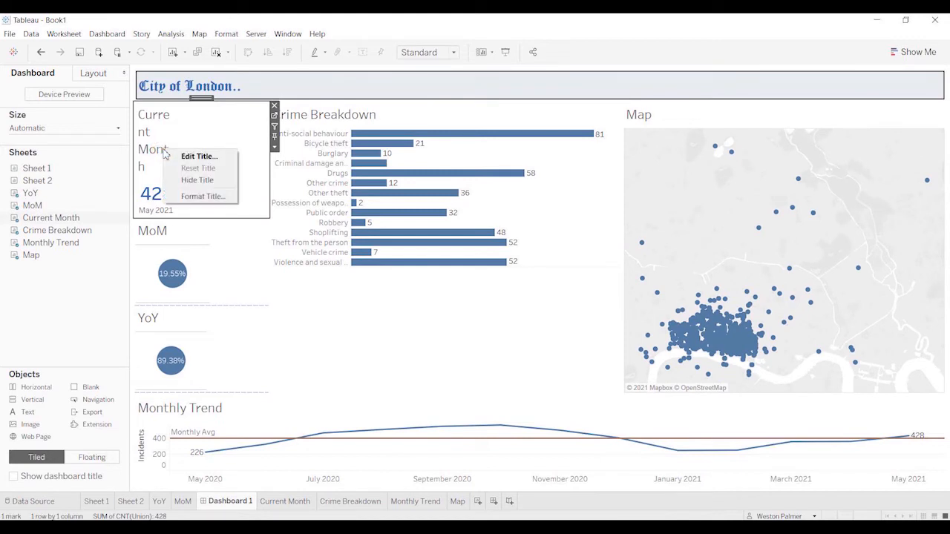
left_click(189, 180)
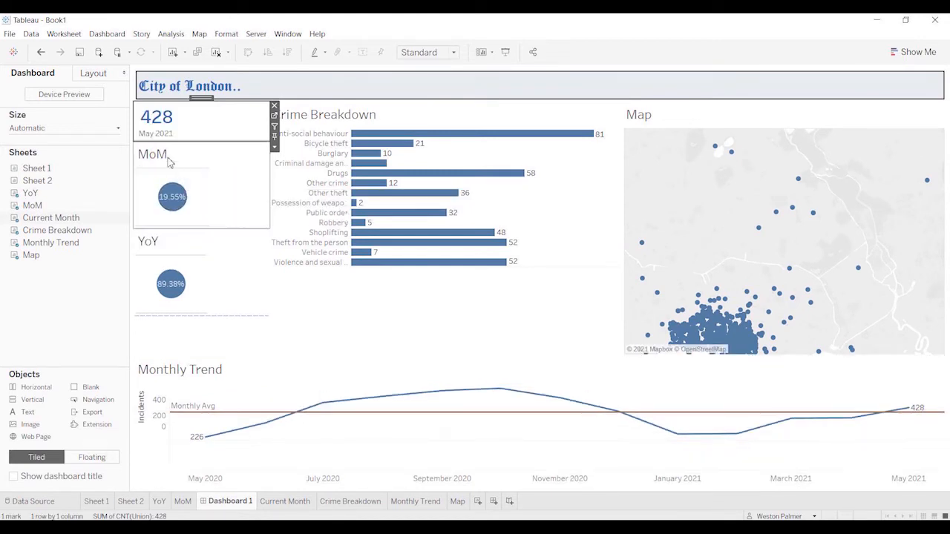
right_click(166, 153)
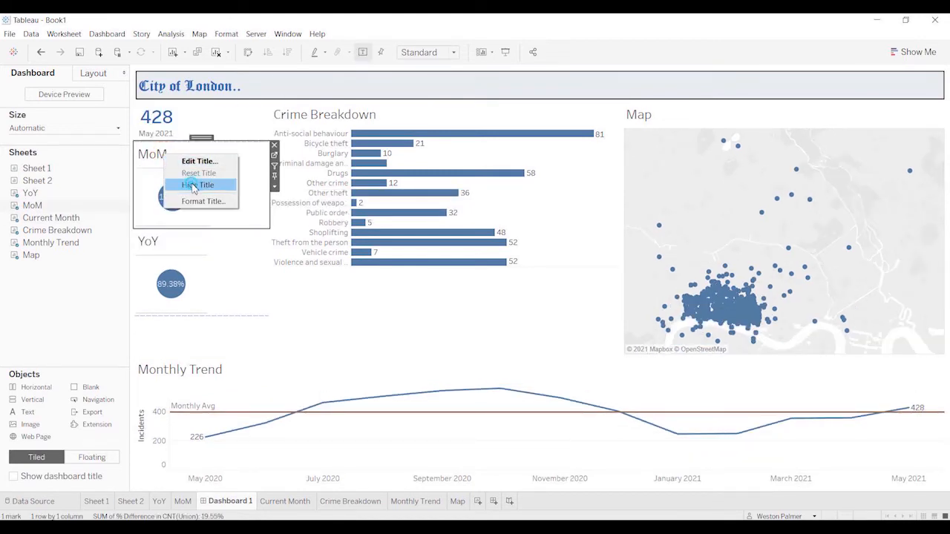
left_click(192, 185)
left_click(149, 215)
right_click(152, 216)
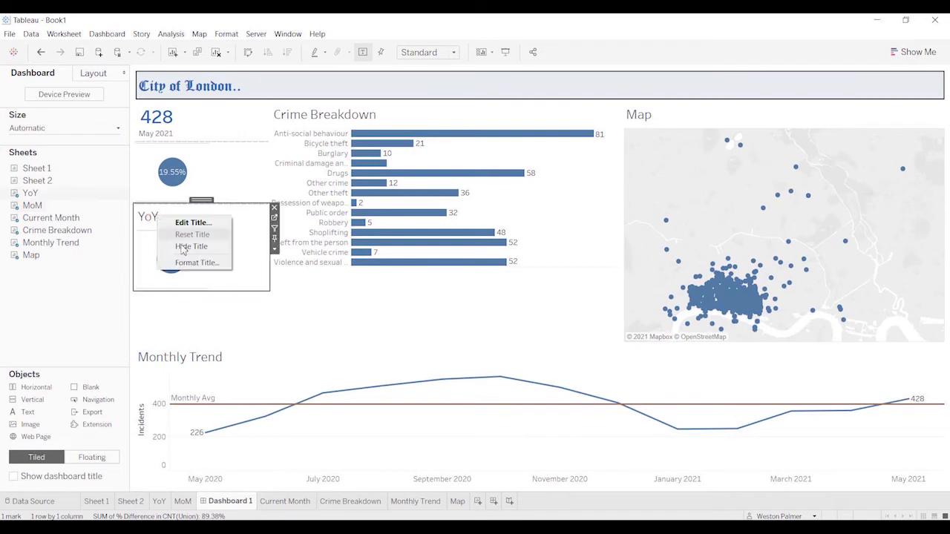
left_click(187, 246)
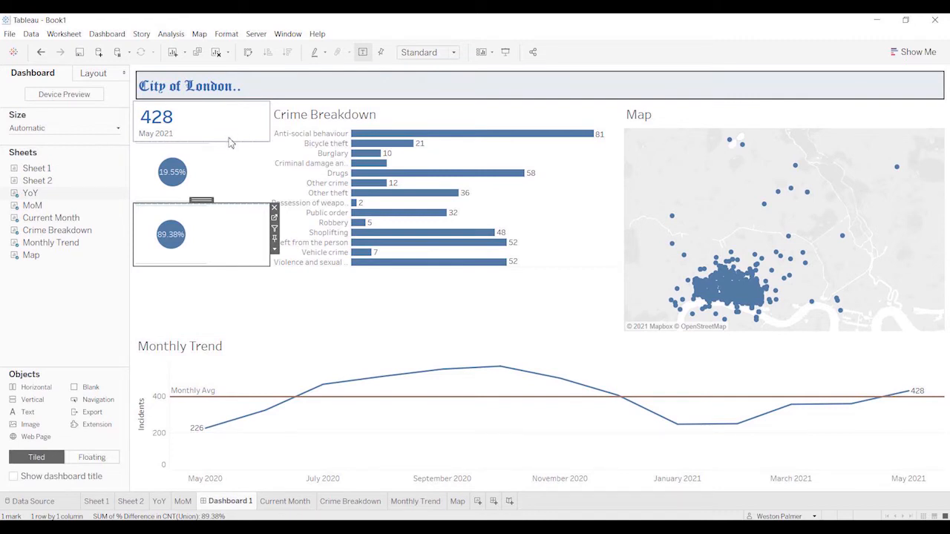
Step: Increase the heights of the Current Month, MoM and YoY sheets on the dashboard
left_click_drag(229, 140, 233, 161)
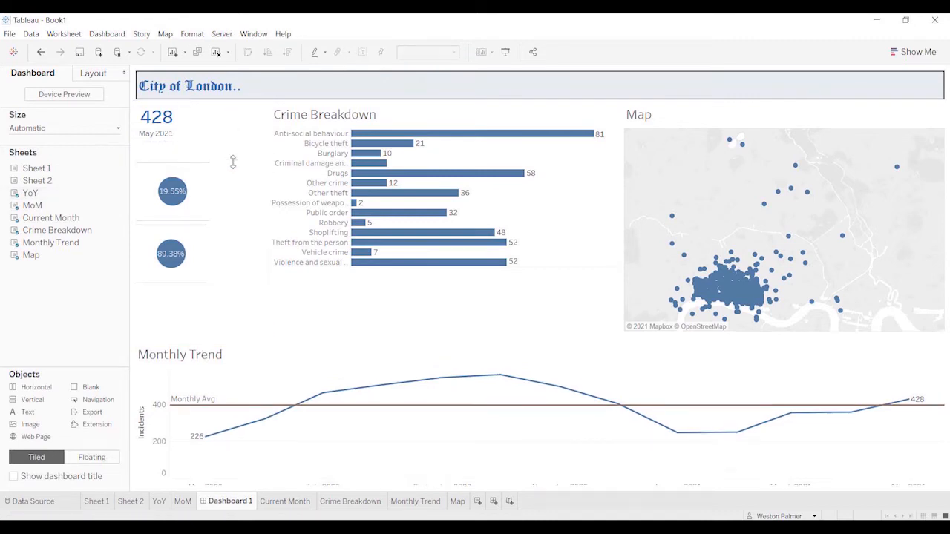
left_click_drag(235, 222, 236, 250)
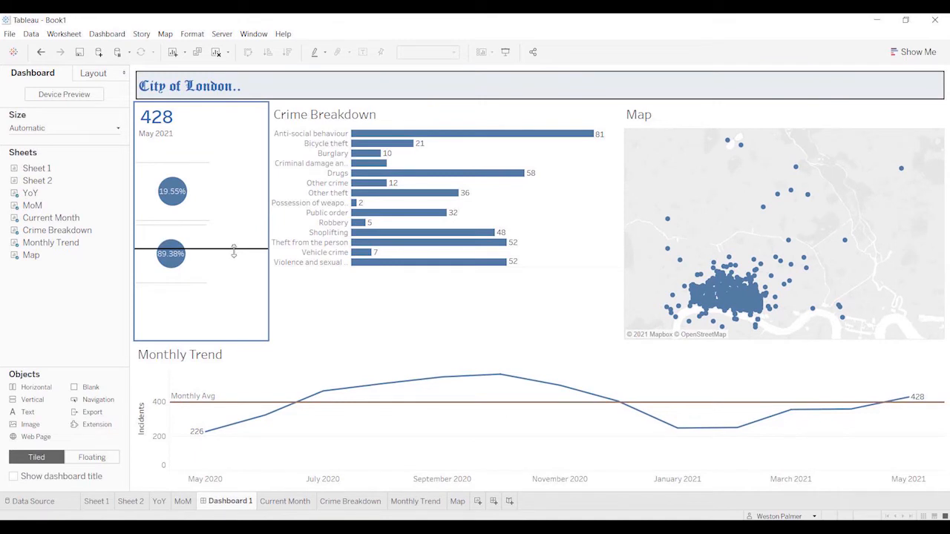
left_click_drag(224, 312, 225, 336)
Step: Try the Entire View and Fit Width options on the Current Month sheet, and return its fit to Standard
left_click(208, 139)
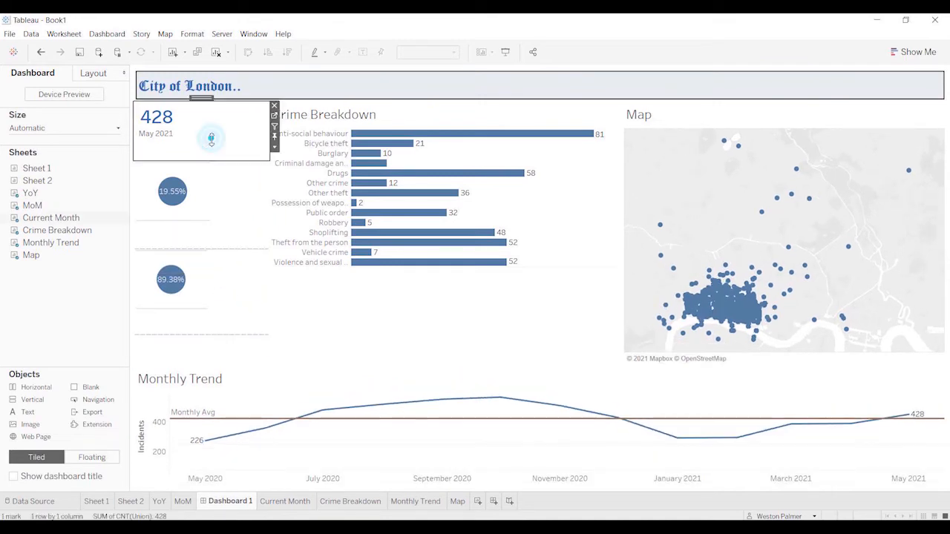
left_click(273, 146)
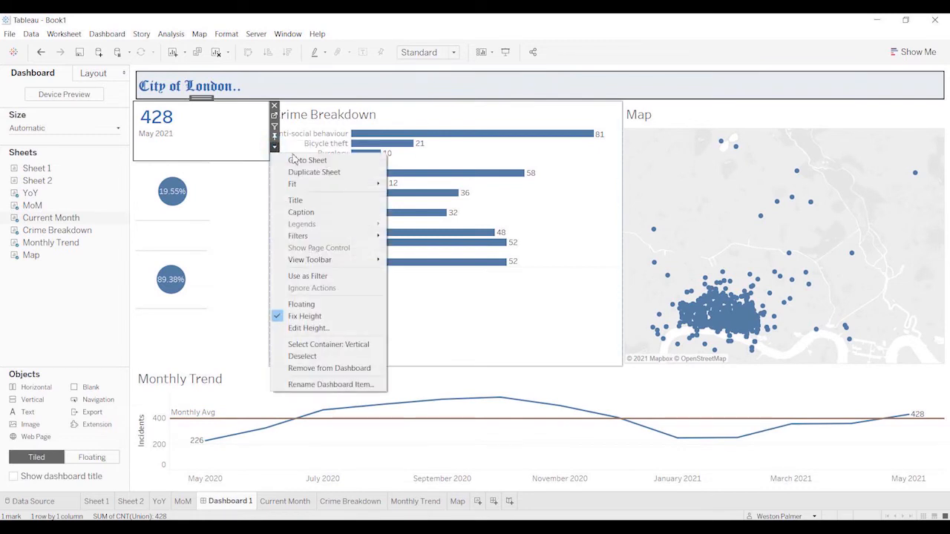
mouse_move(312, 185)
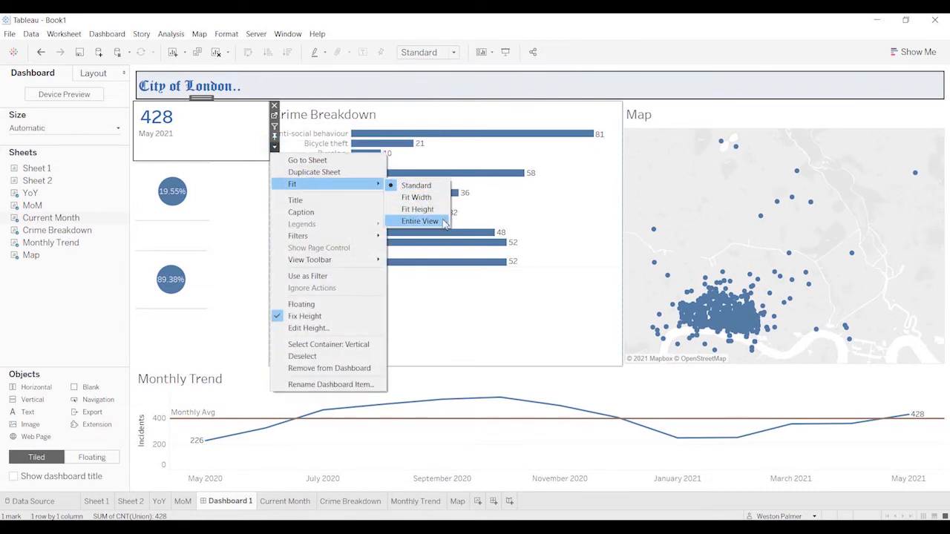
left_click(419, 221)
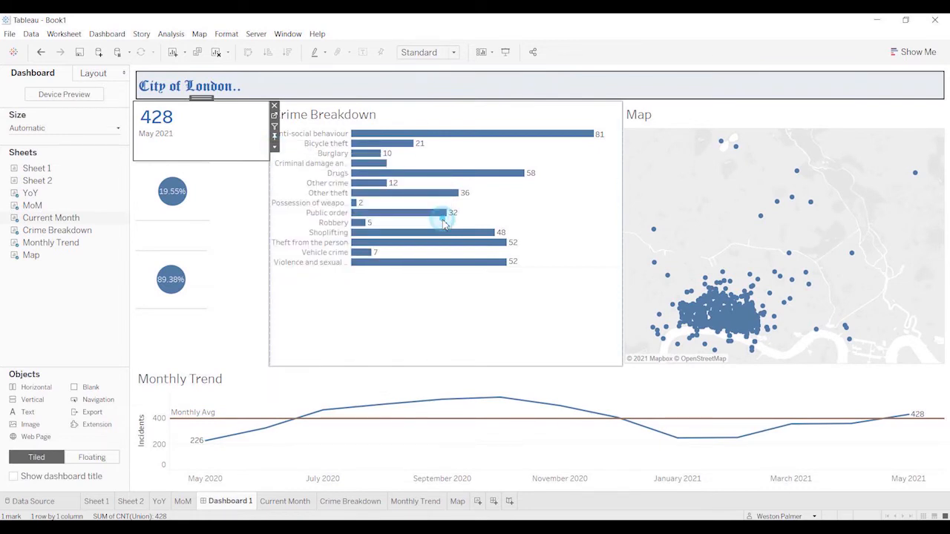
left_click(274, 146)
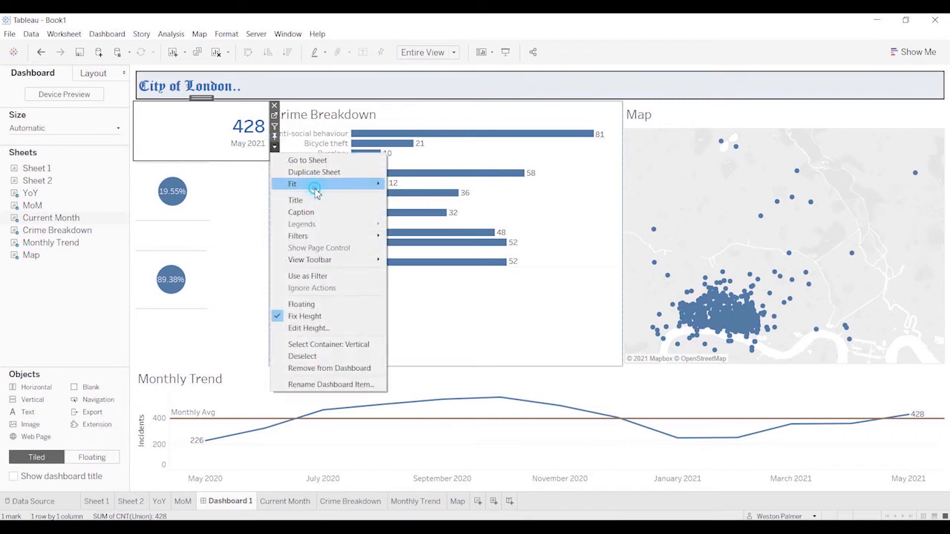
mouse_move(349, 184)
left_click(406, 202)
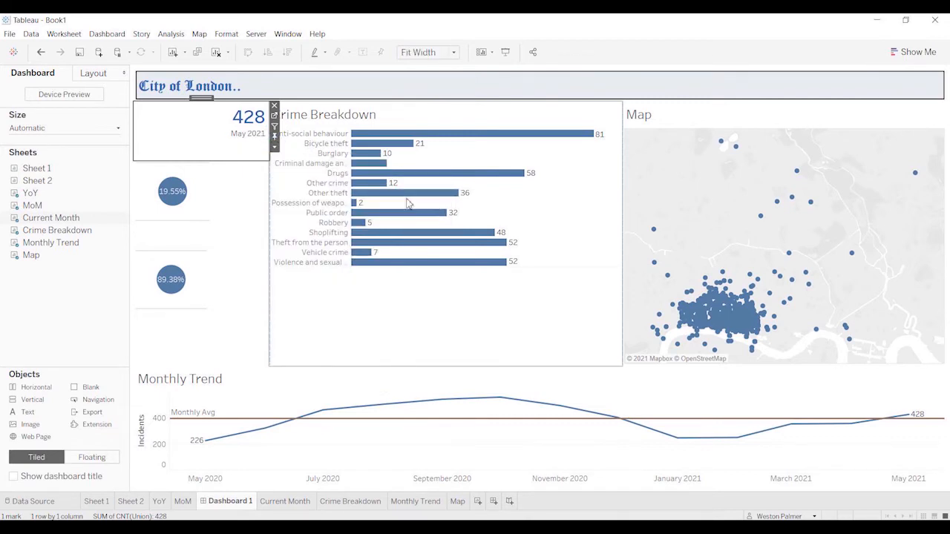
left_click(274, 147)
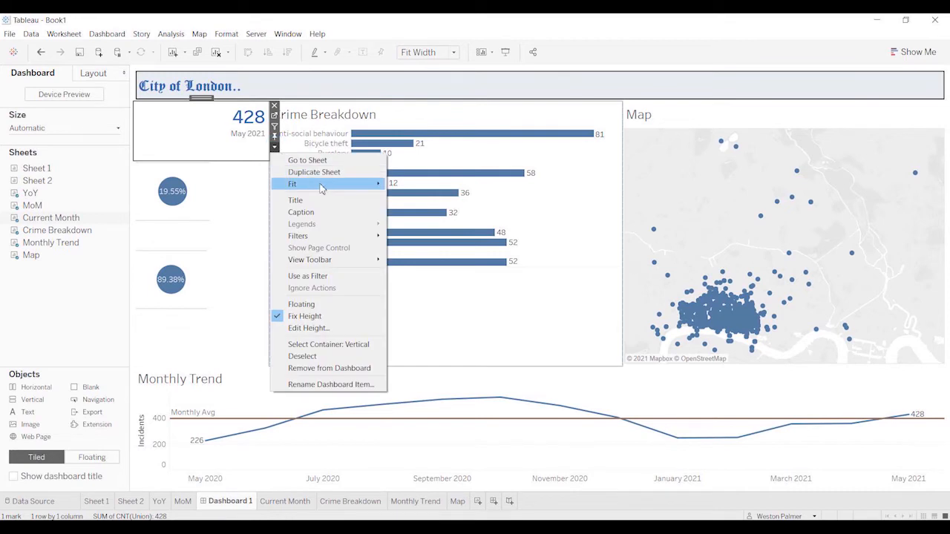
mouse_move(324, 184)
left_click(410, 185)
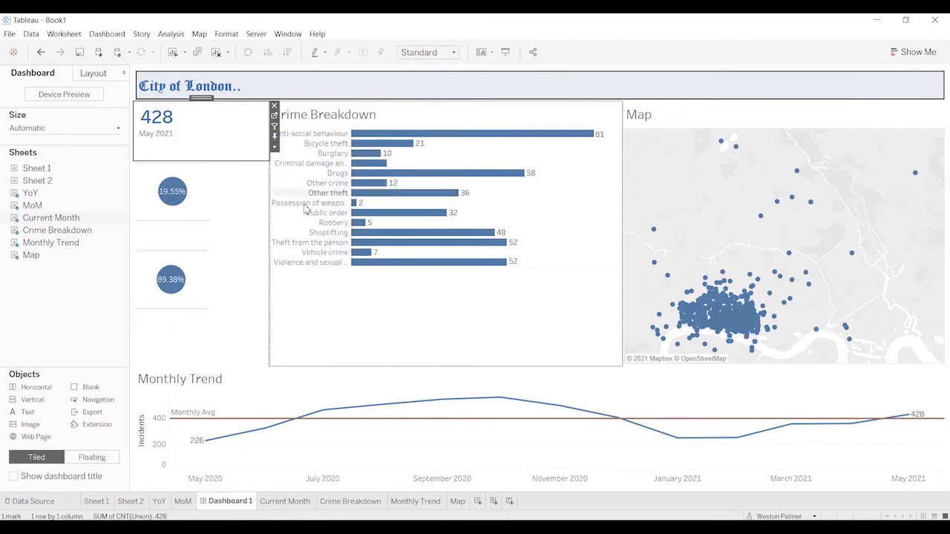
Step: Set the fit of both the MoM and YoY sheets on the dashboard to Entire View
left_click(208, 194)
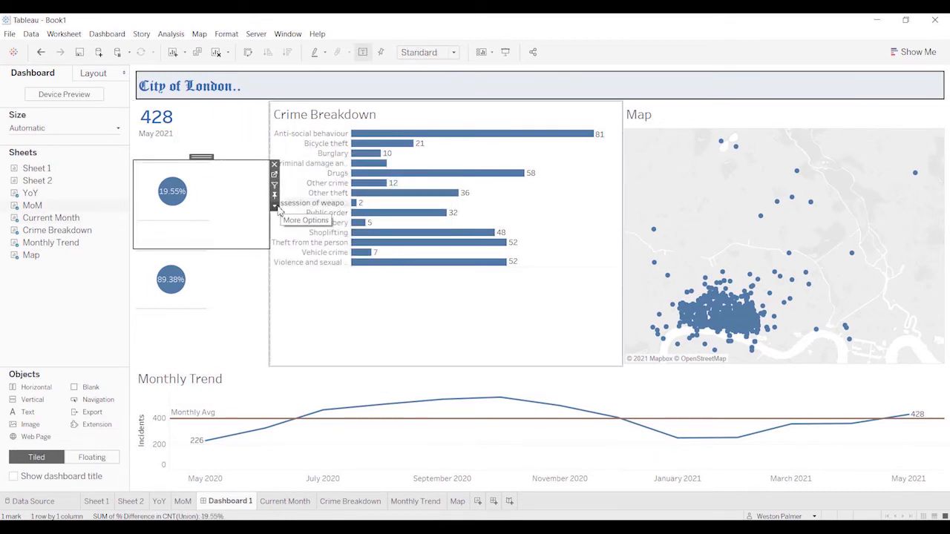
left_click(275, 206)
mouse_move(311, 248)
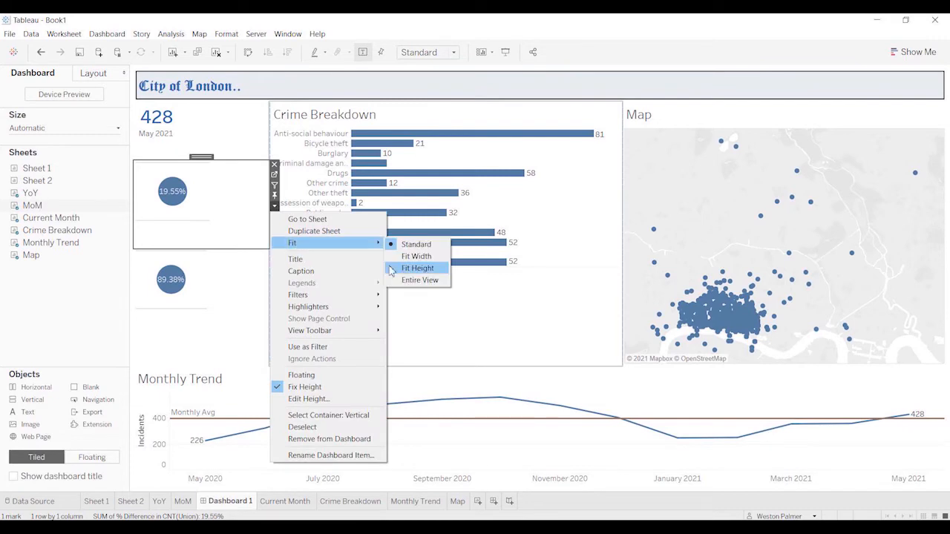
left_click(414, 280)
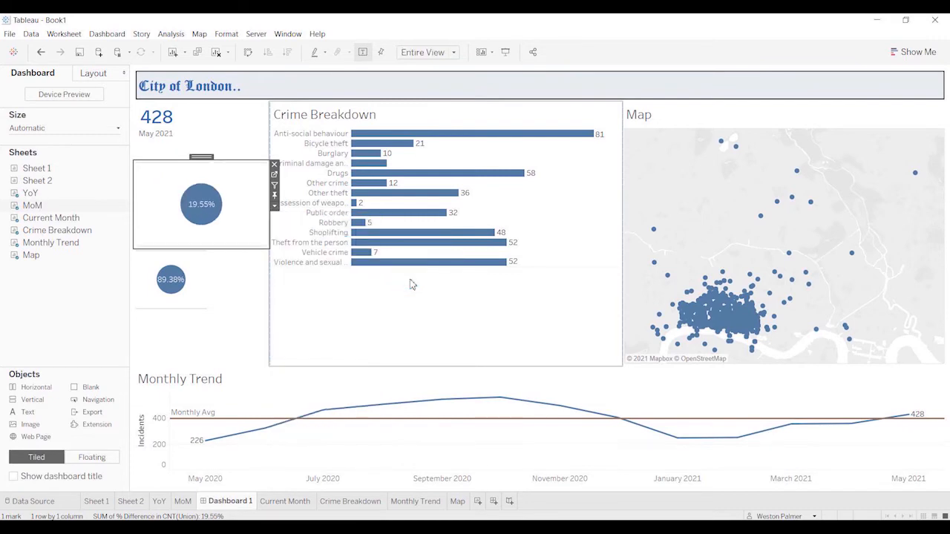
left_click(204, 286)
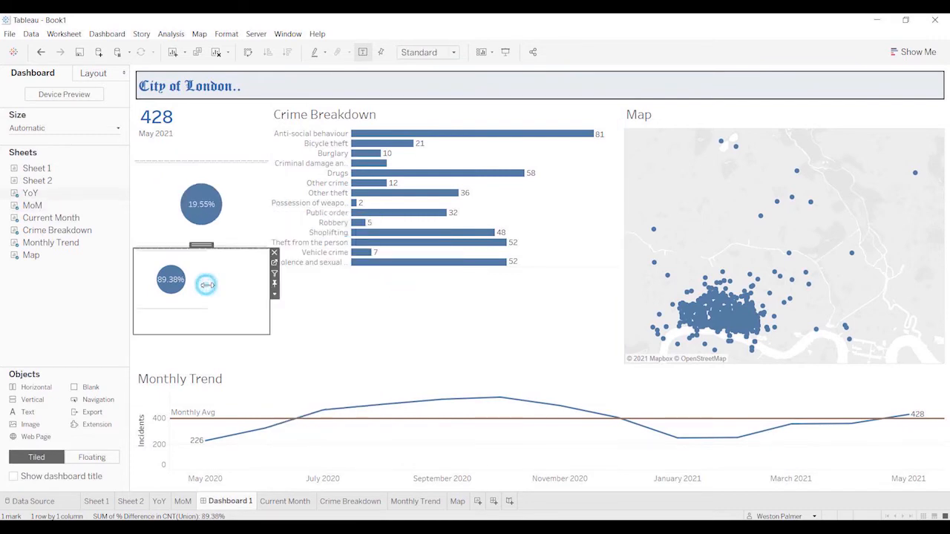
left_click(274, 295)
mouse_move(303, 327)
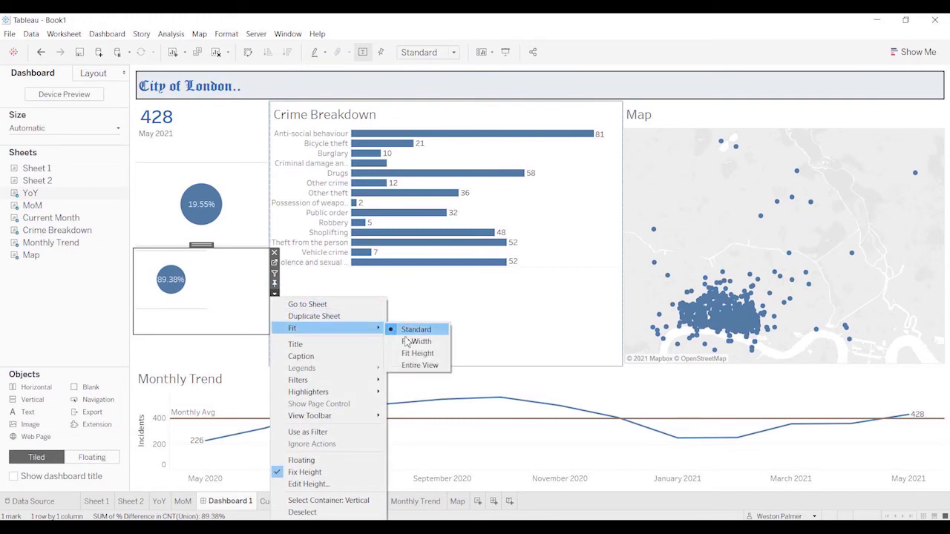
left_click(433, 365)
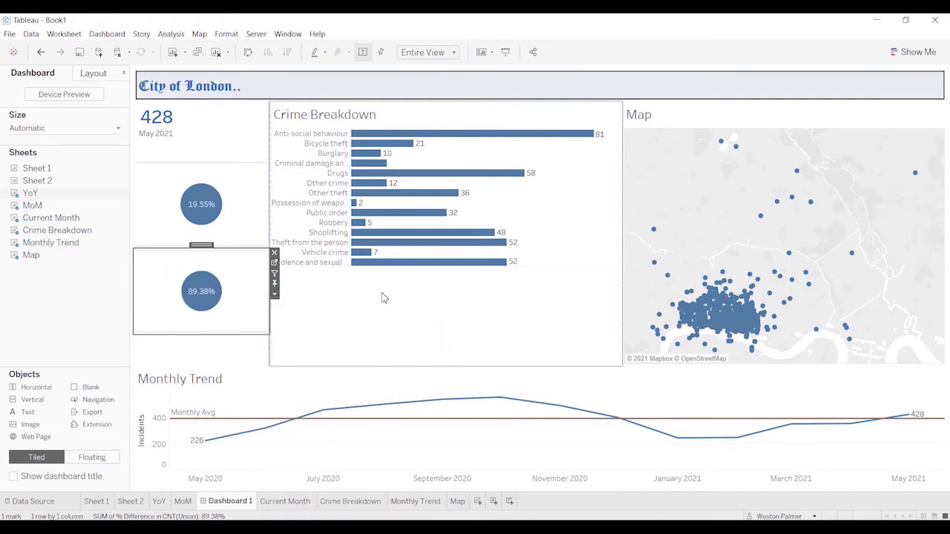
Step: Widen the Current Month sheet's text cell to shift the incident count and month across its dashboard tile
left_click(208, 360)
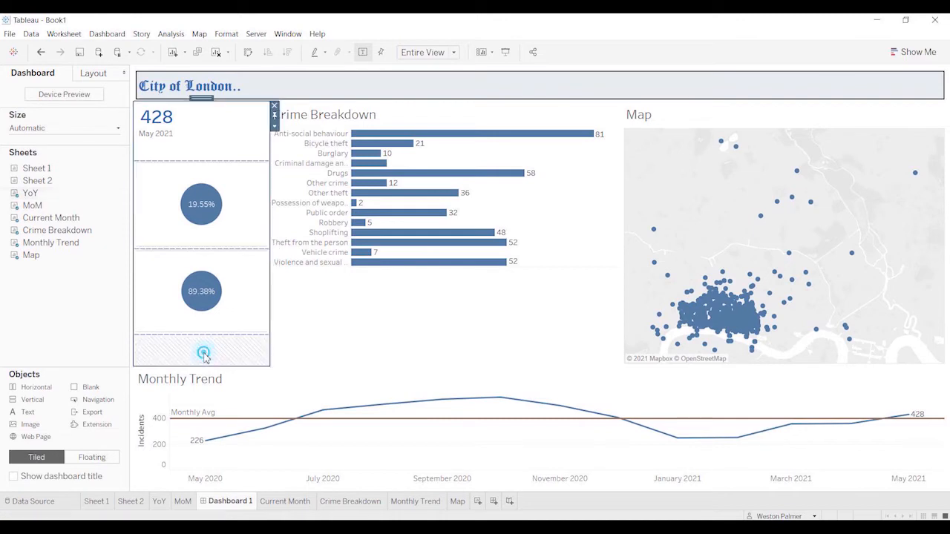
left_click(185, 124)
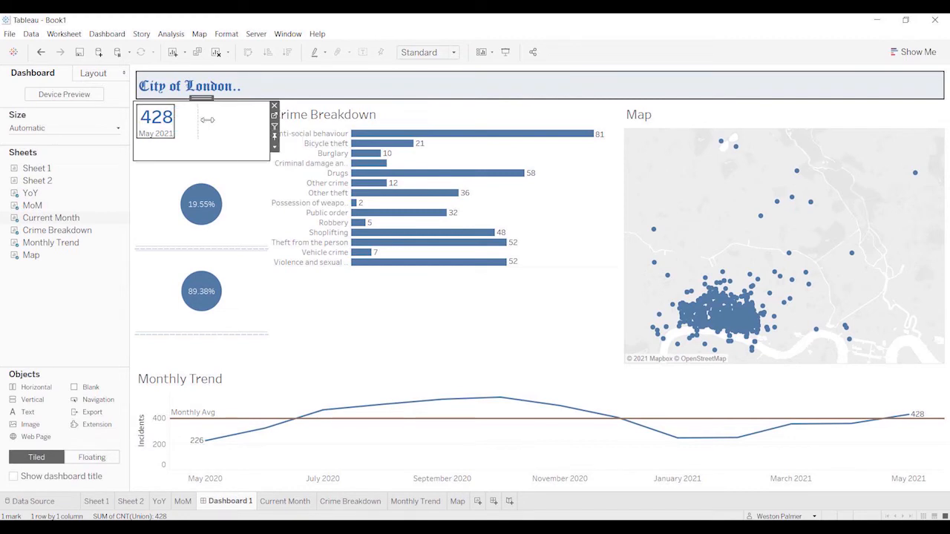
left_click_drag(243, 121, 261, 121)
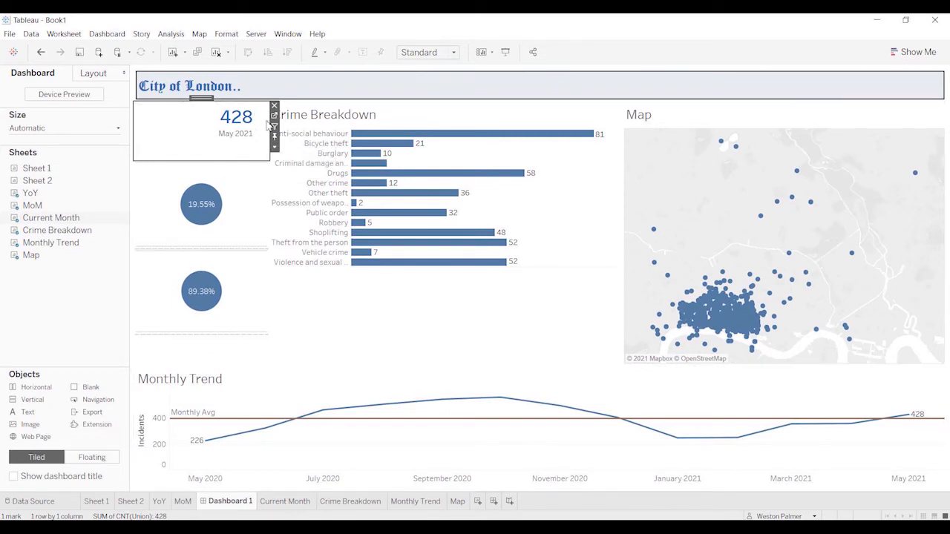
Step: On the Current Month sheet, try left alignment for the count and month label, and apply centre alignment again
left_click(273, 117)
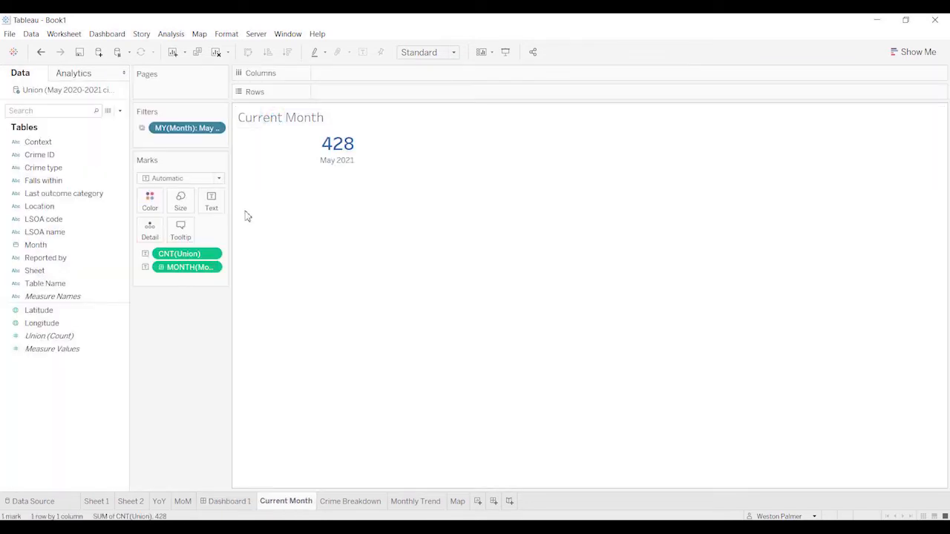
left_click(209, 197)
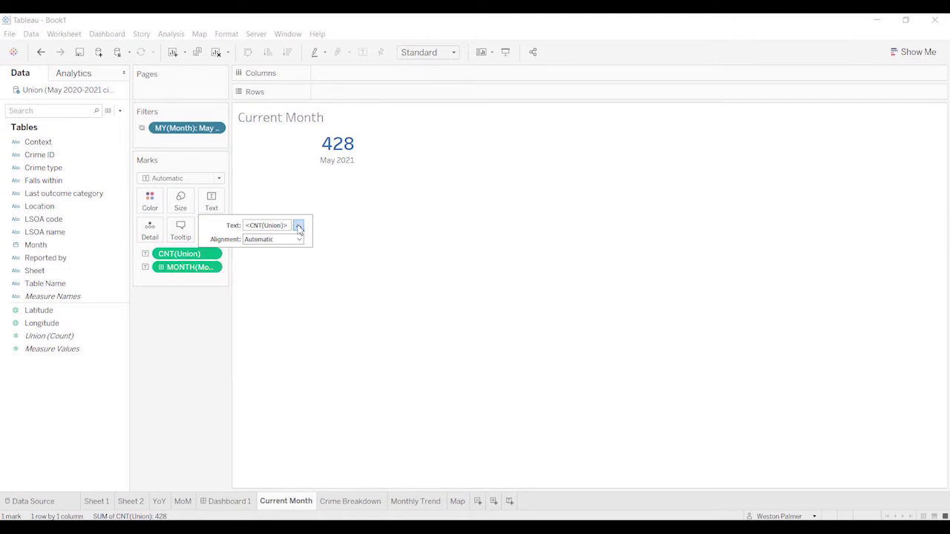
left_click(297, 224)
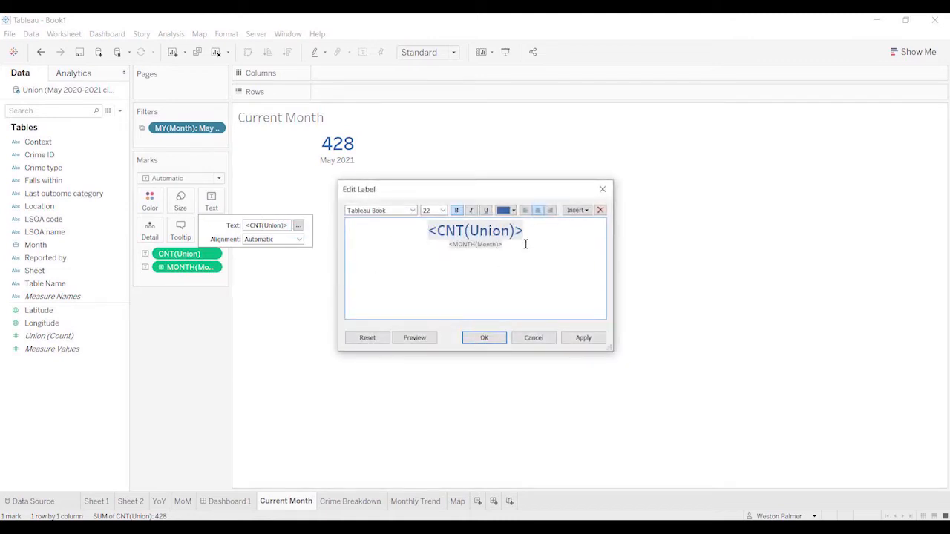
left_click_drag(526, 244, 439, 214)
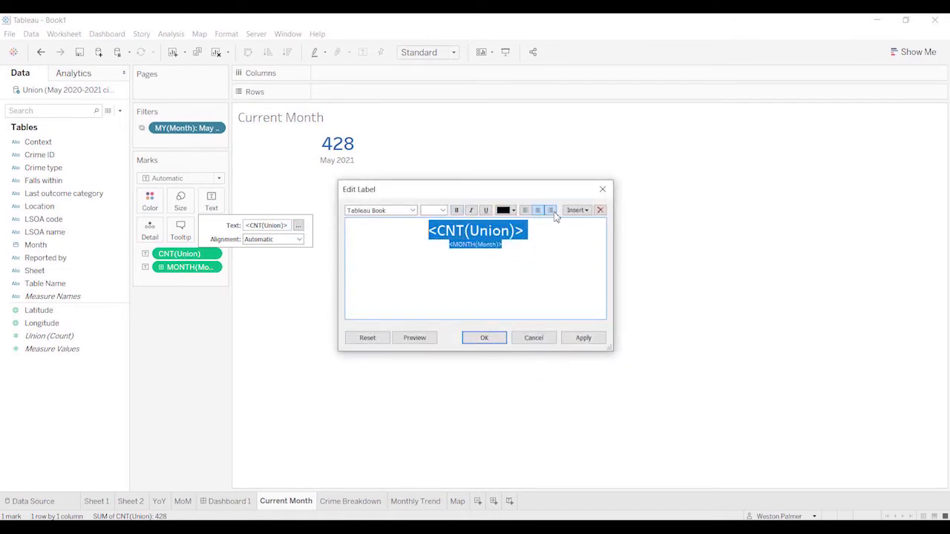
left_click(526, 212)
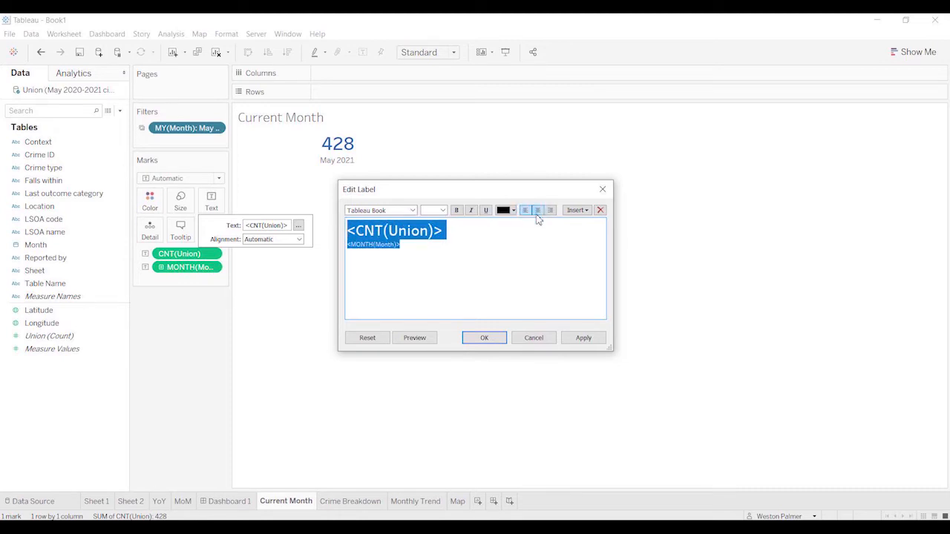
left_click(583, 339)
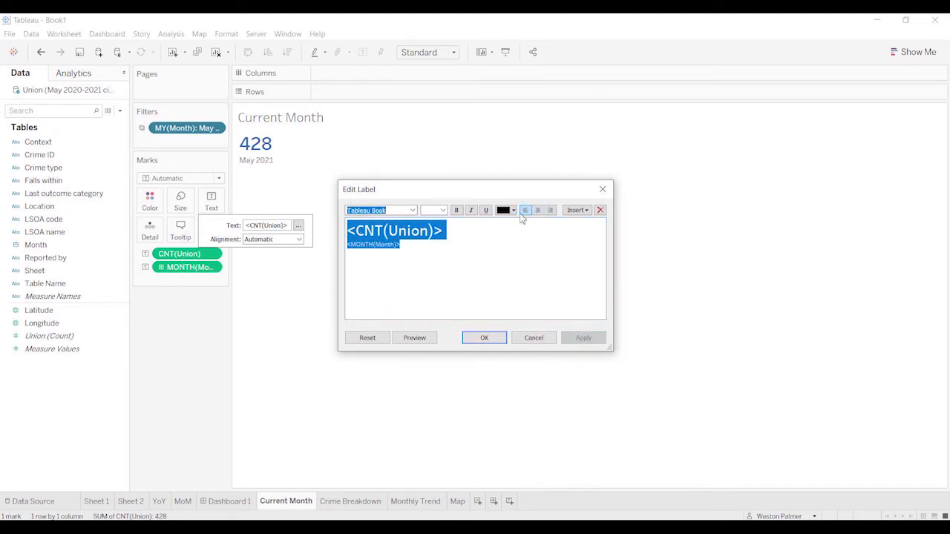
left_click(537, 210)
left_click(580, 337)
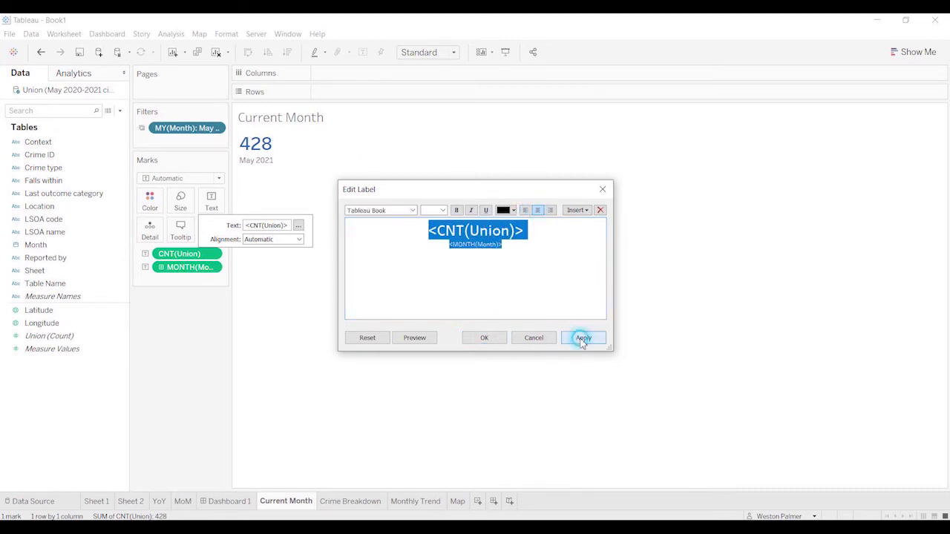
Step: Accept the centred label formatting on the Current Month sheet and narrow the column holding the count
left_click(480, 340)
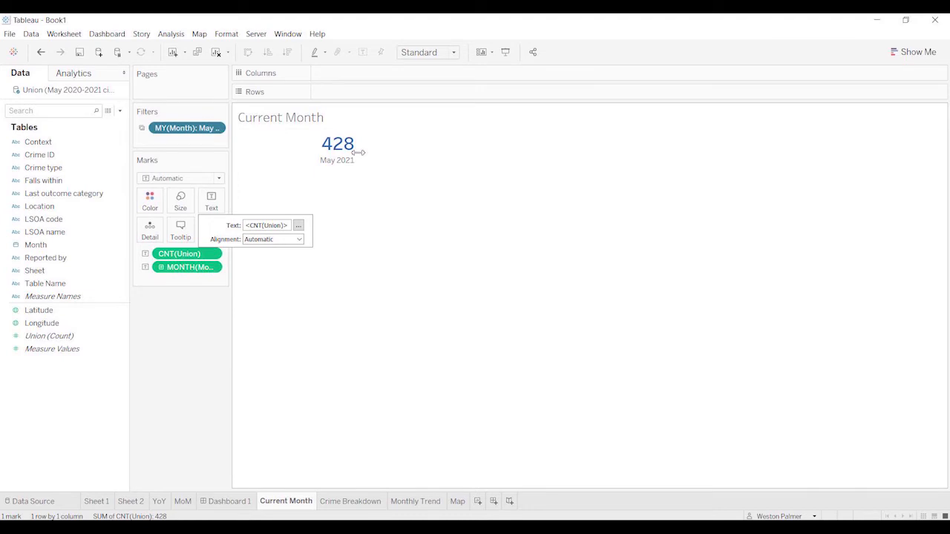
left_click_drag(356, 153, 297, 172)
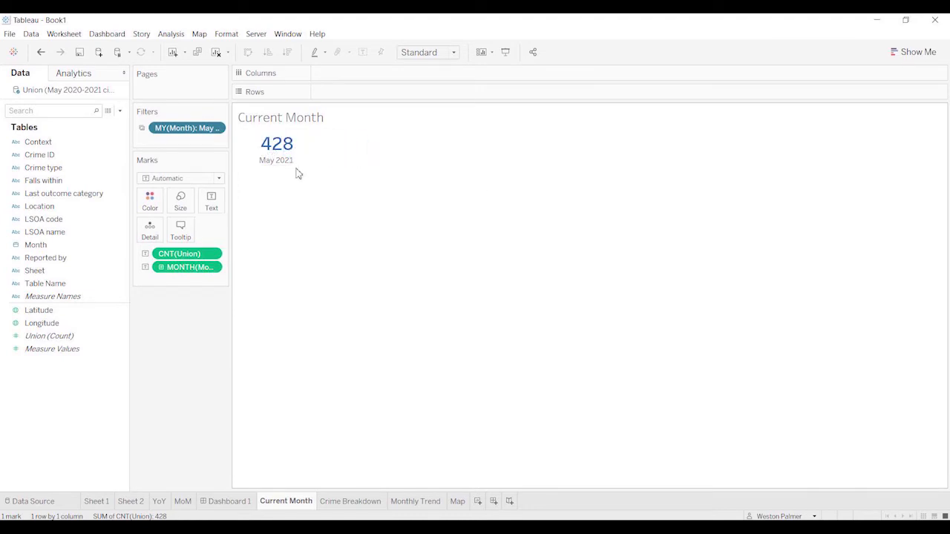
Step: On Dashboard 1, set the May 2021 count to Fit Height and widen its column so the number sits centred in its tile
left_click(247, 502)
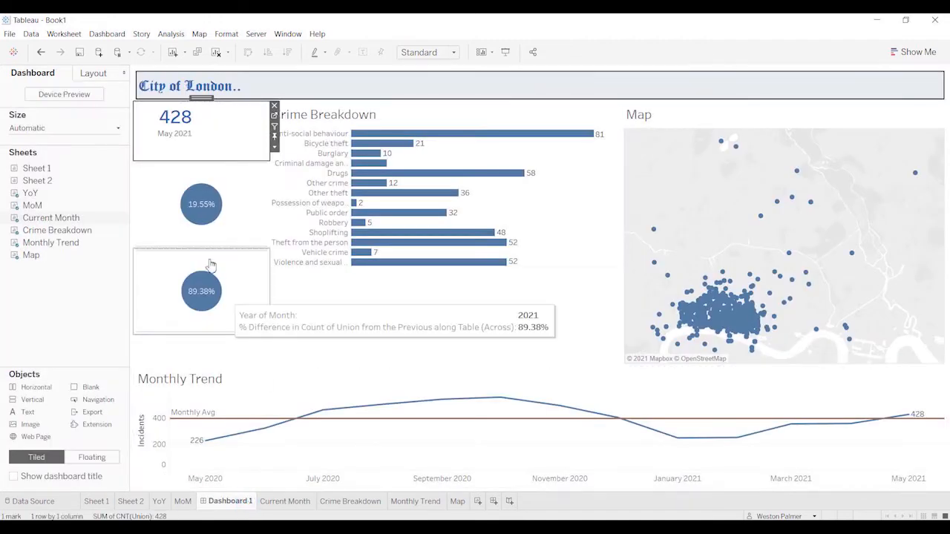
left_click(275, 147)
mouse_move(301, 187)
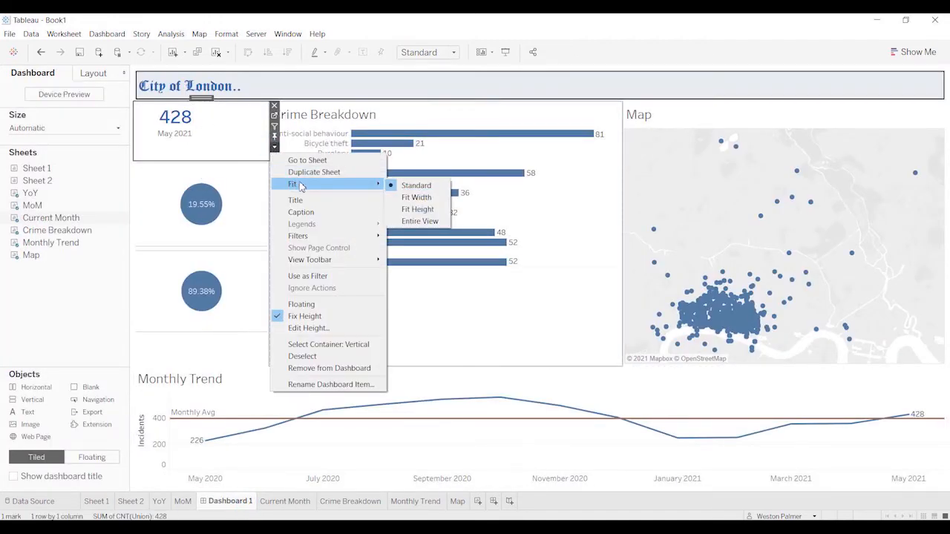
left_click(416, 197)
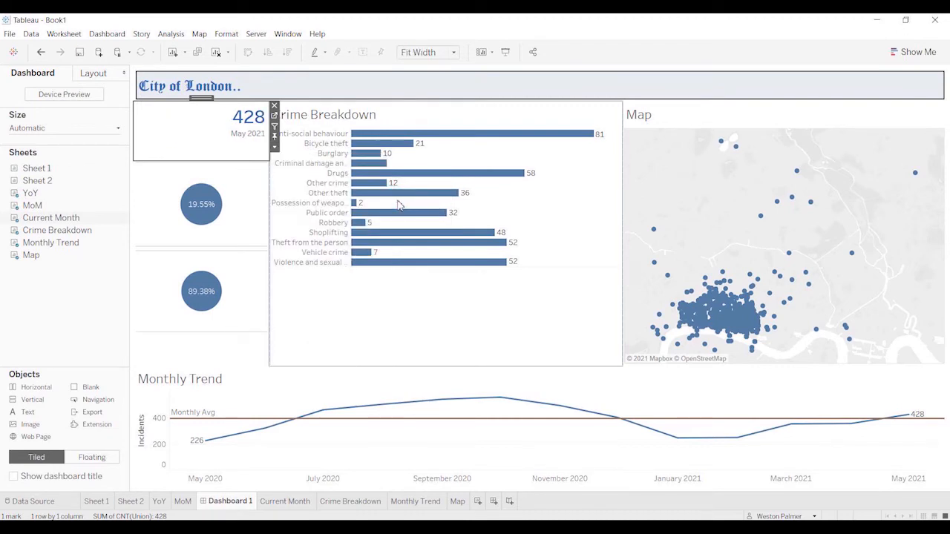
left_click(275, 146)
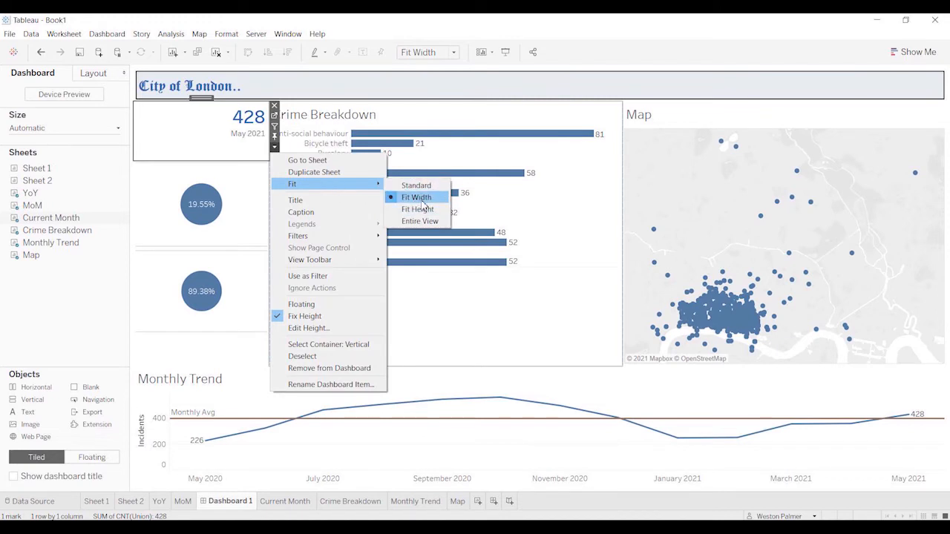
left_click(422, 209)
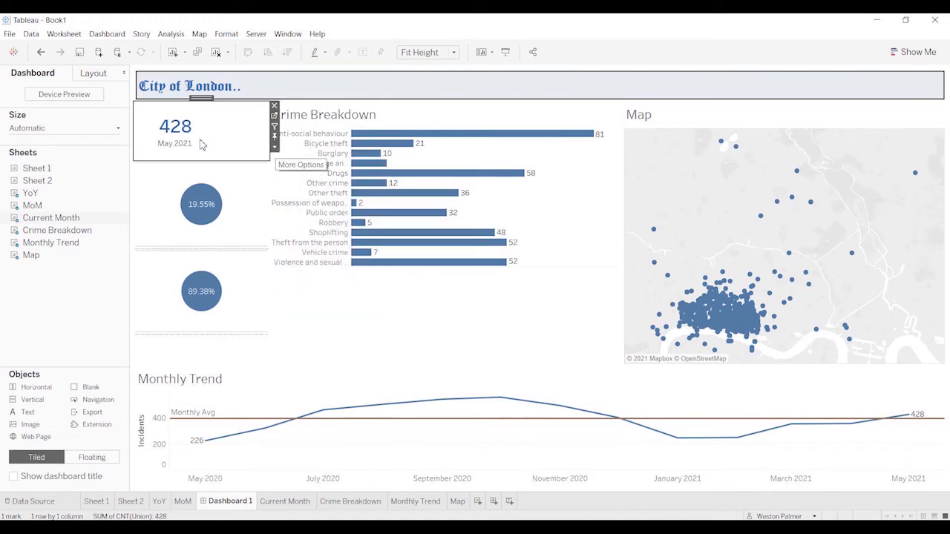
mouse_move(196, 141)
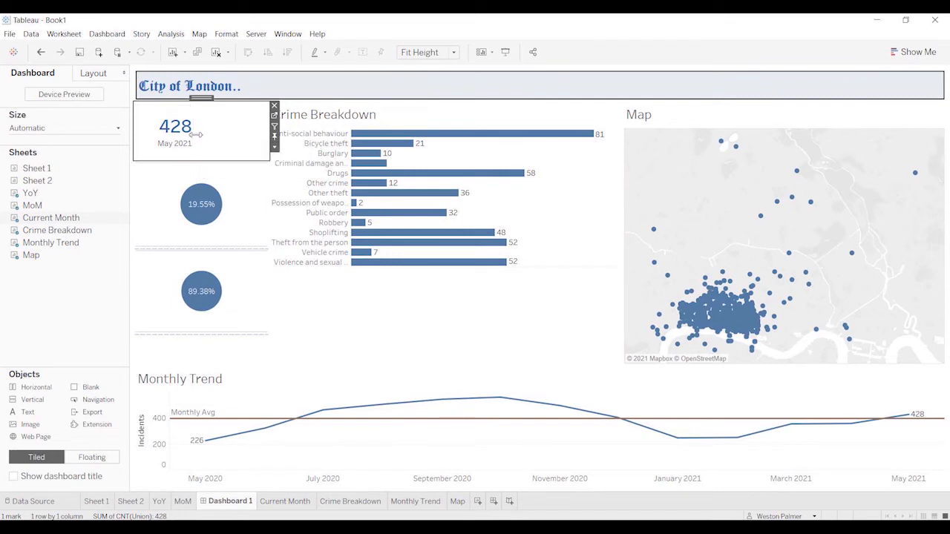
left_click_drag(195, 135, 224, 140)
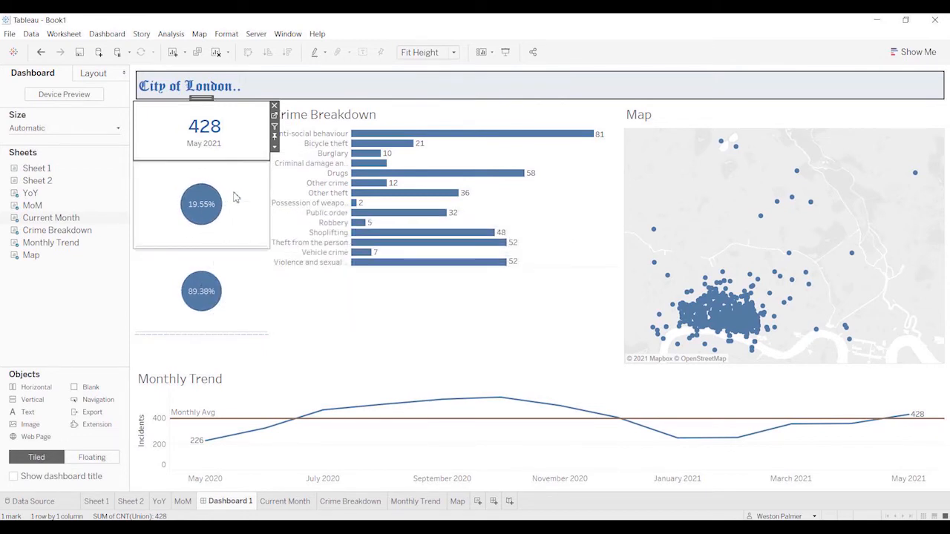
mouse_move(71, 233)
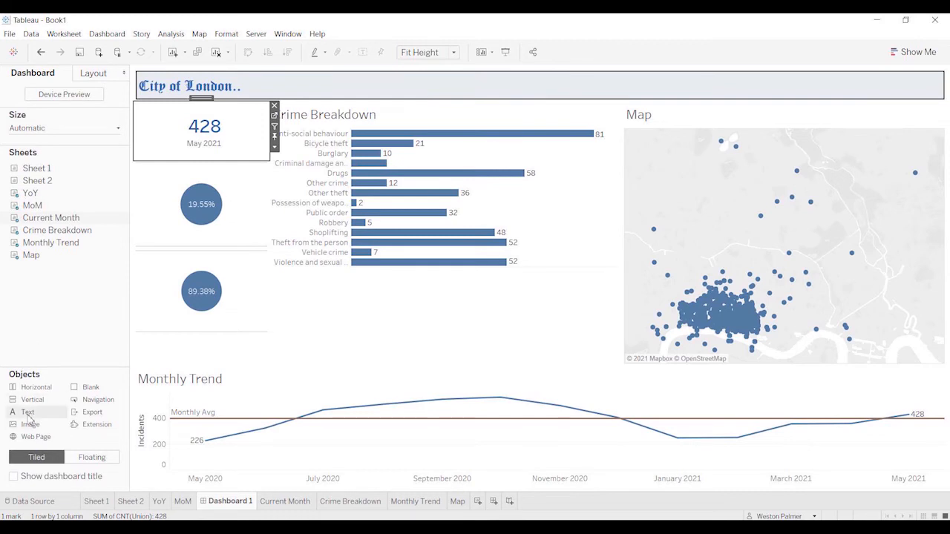
left_click_drag(28, 415, 100, 305)
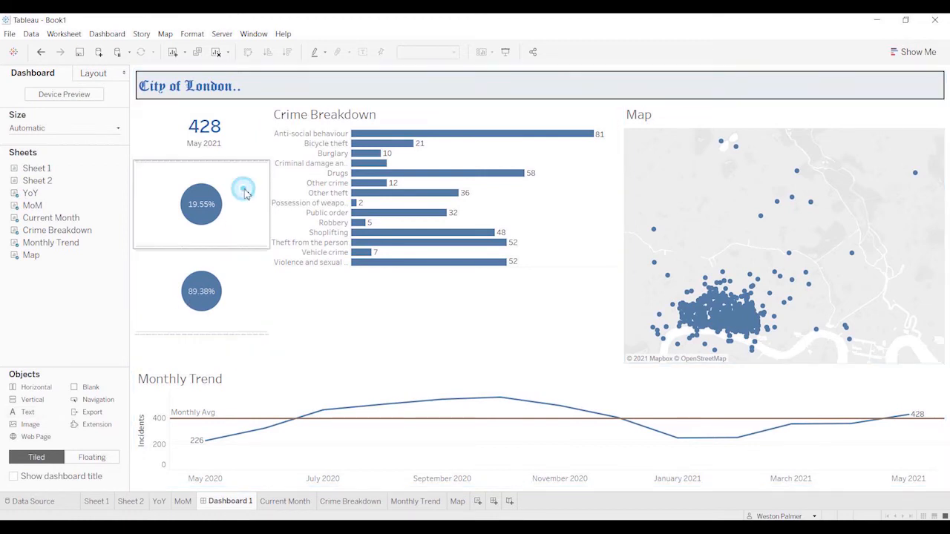
Step: Go to the MoM sheet and add a second line reading "M over M" below the percentage in the circle's label
left_click(268, 189)
left_click(275, 176)
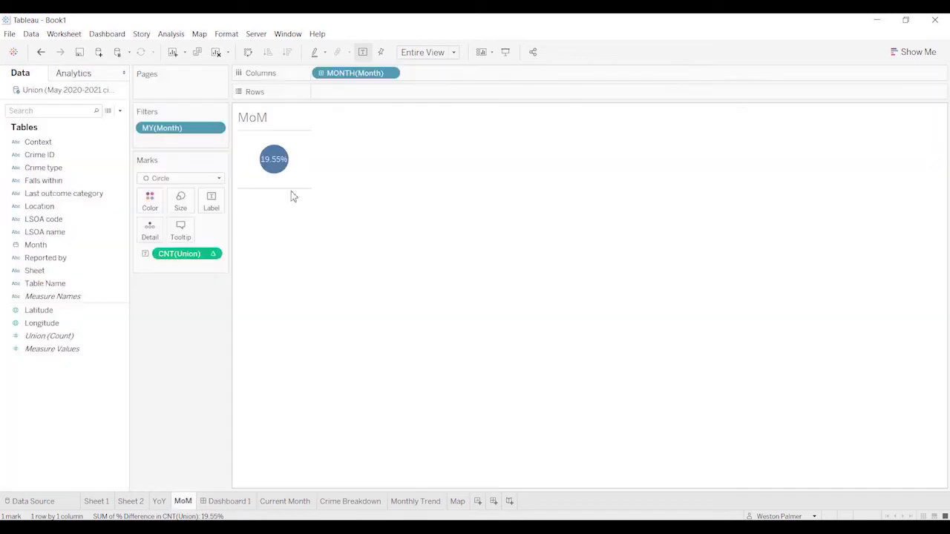
left_click(212, 199)
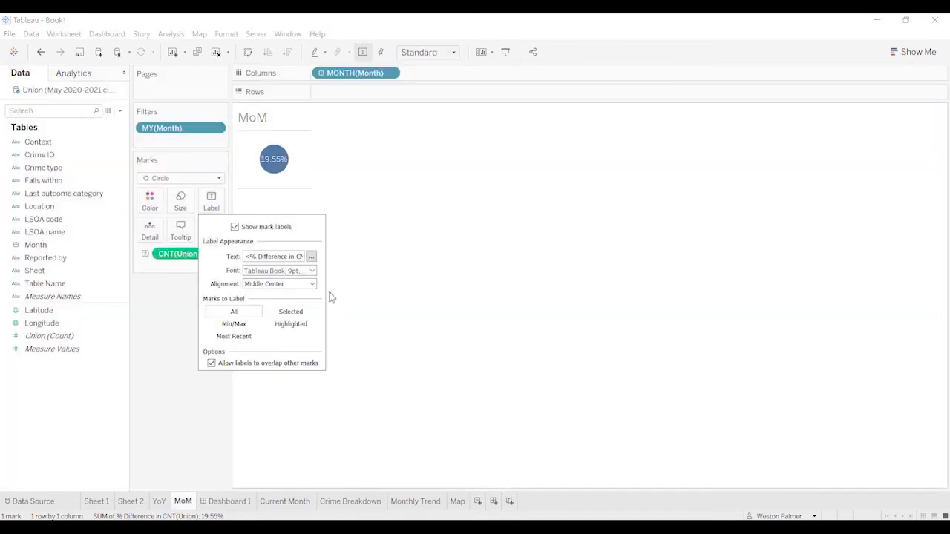
left_click(312, 256)
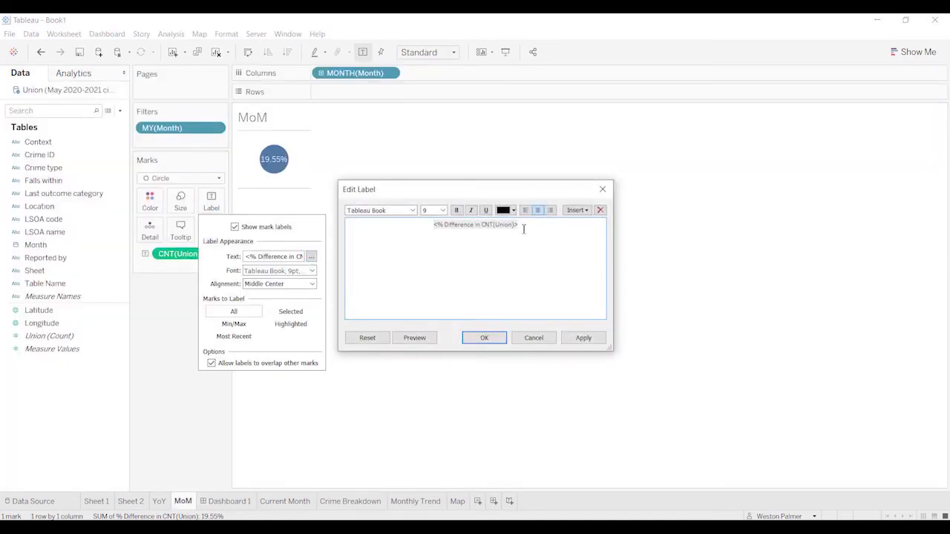
left_click(523, 228)
left_click(584, 338)
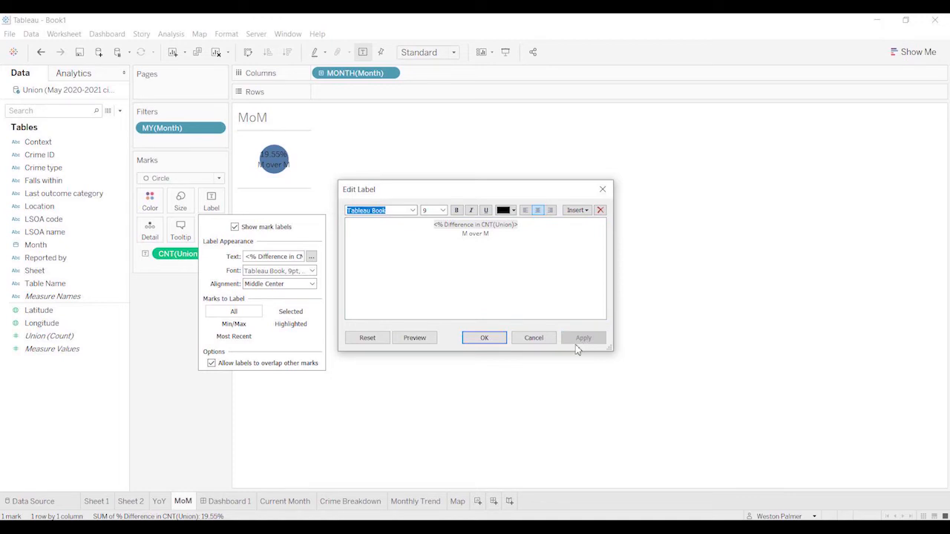
left_click(483, 339)
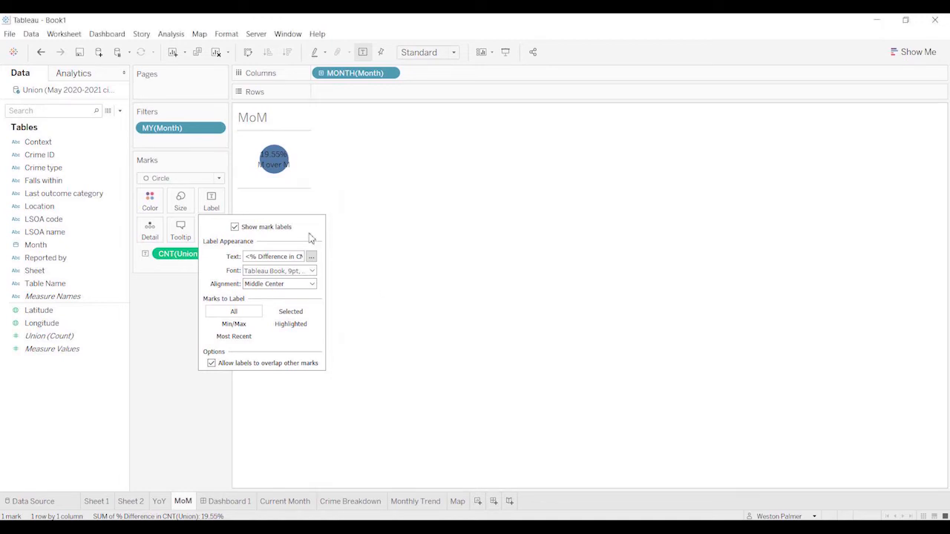
Step: Enlarge the MoM circle until the two-line label fits inside it
left_click(182, 201)
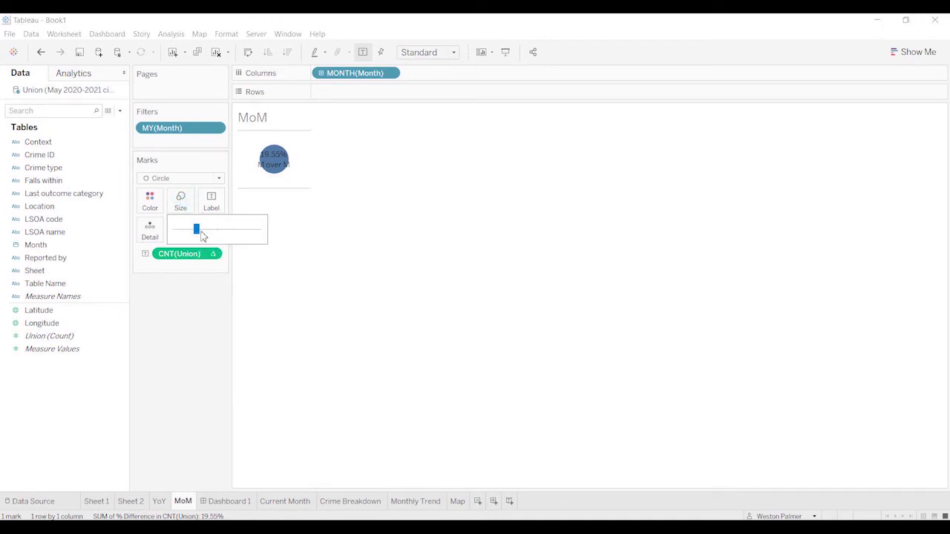
left_click_drag(202, 236, 210, 230)
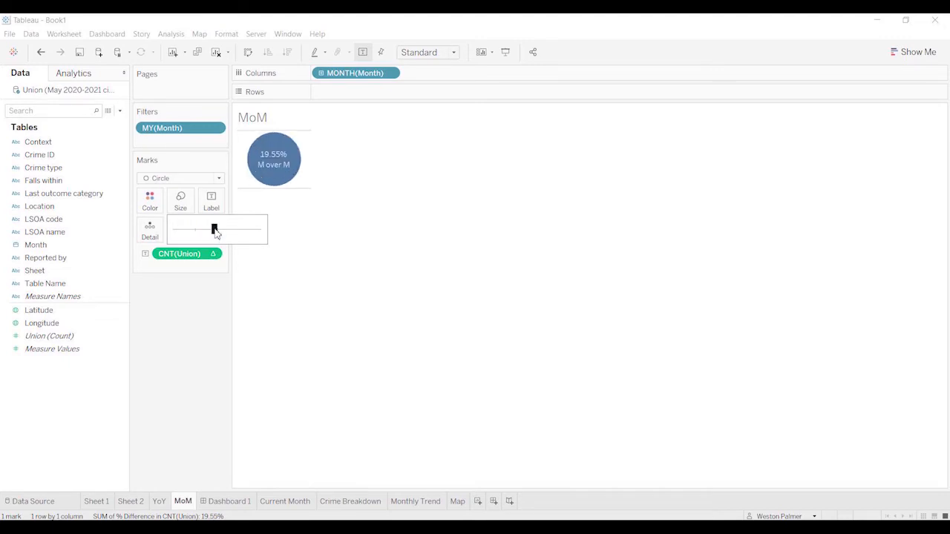
left_click_drag(215, 233, 214, 231)
Step: On the YoY sheet, add a second line reading "Y over Y" below the percentage in the circle's label
left_click(159, 502)
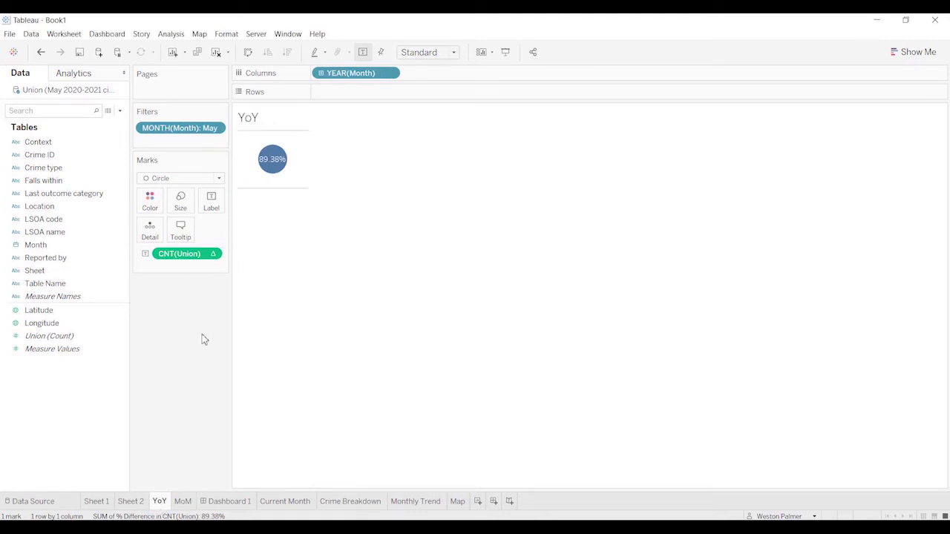
left_click(211, 201)
left_click(311, 256)
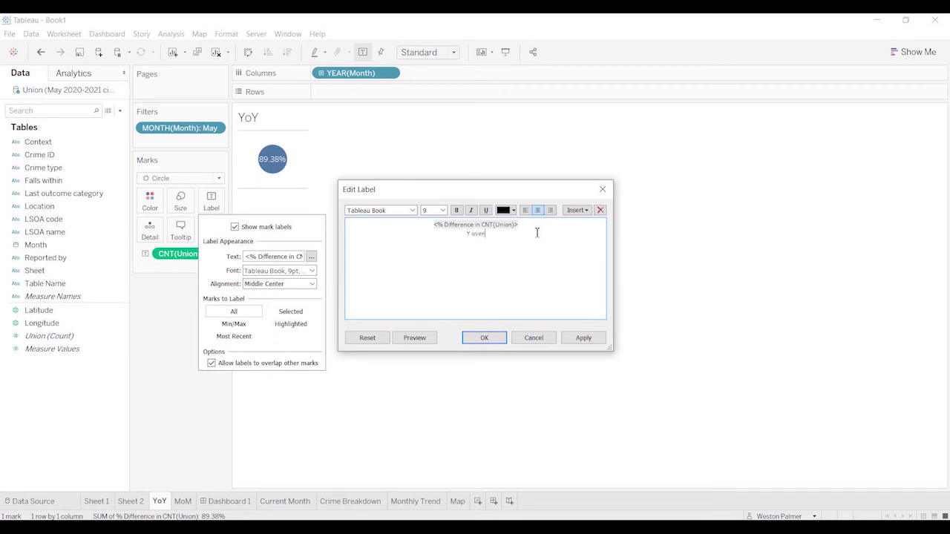
left_click(485, 339)
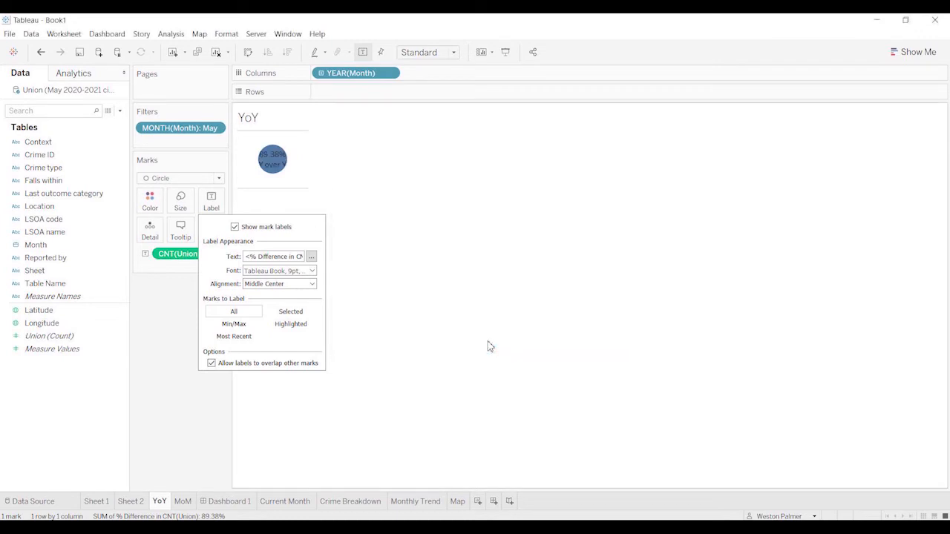
Step: Enlarge the YoY circle until its two-line label fits inside it, and return to Dashboard 1
left_click(180, 203)
left_click_drag(196, 231, 213, 234)
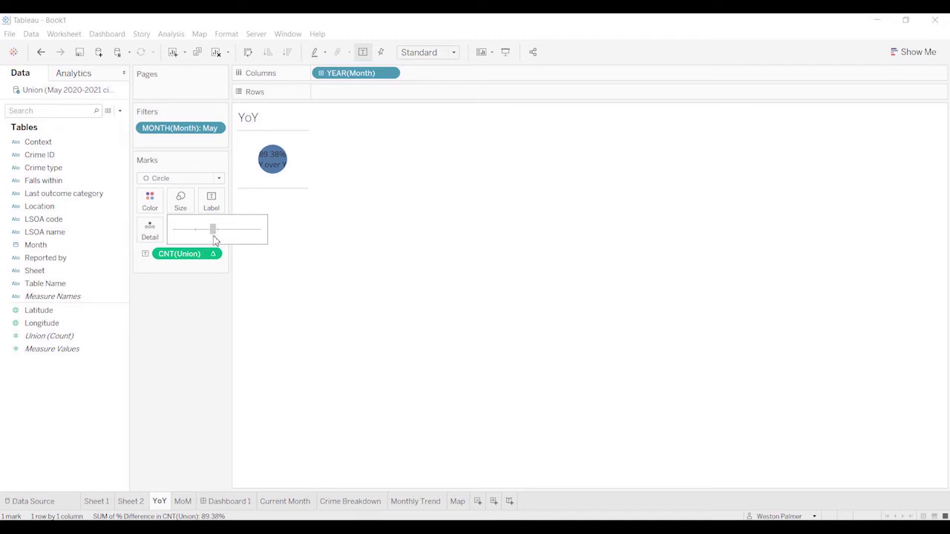
left_click_drag(214, 237, 213, 237)
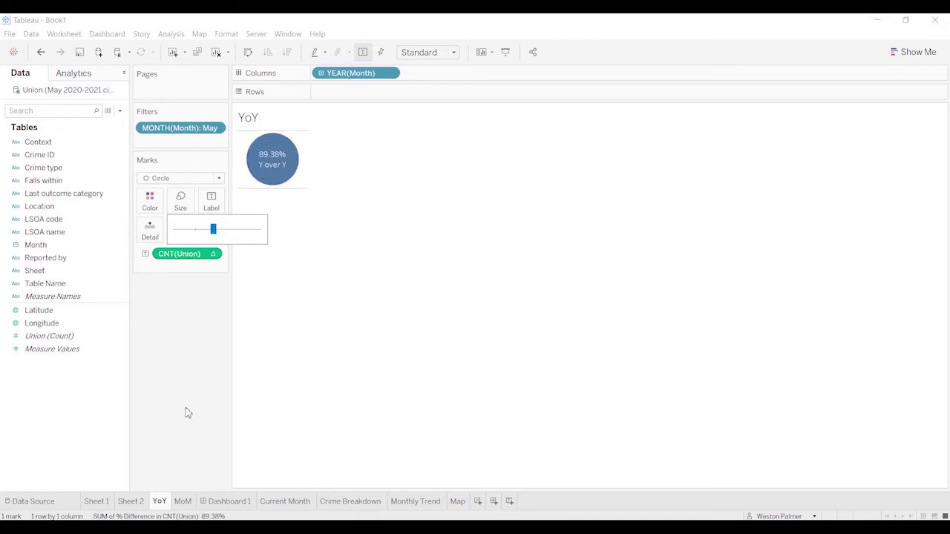
left_click(190, 406)
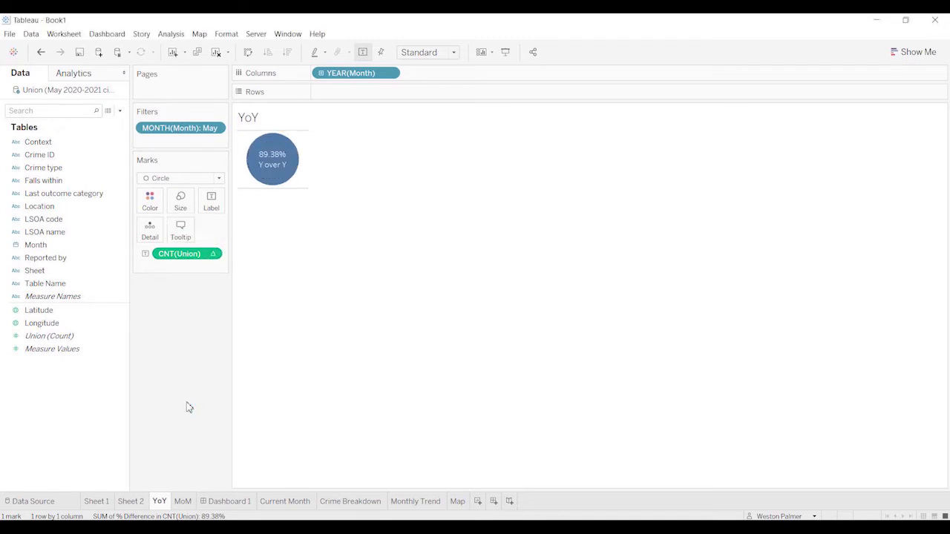
left_click(232, 502)
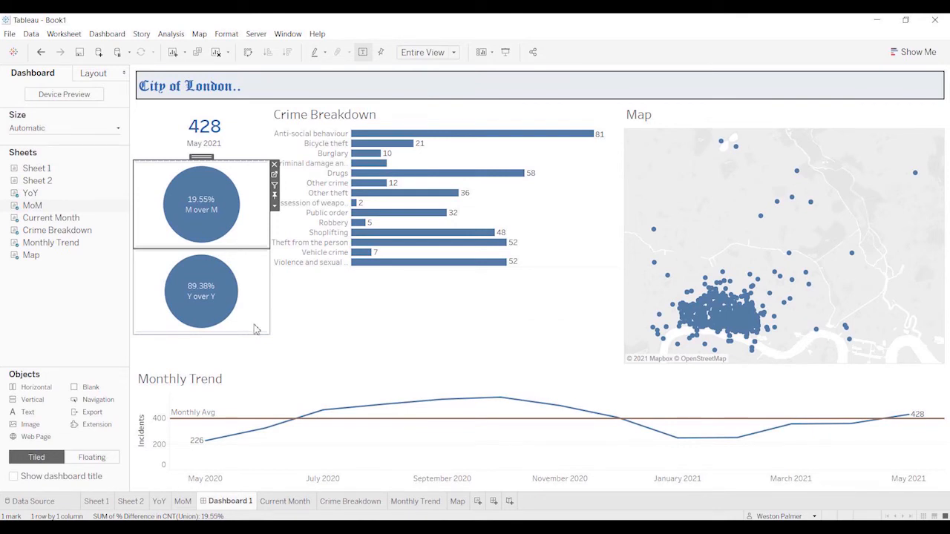
Step: Remove the lines around the YoY circle by setting the sheet's row divider pane border to None
left_click(159, 501)
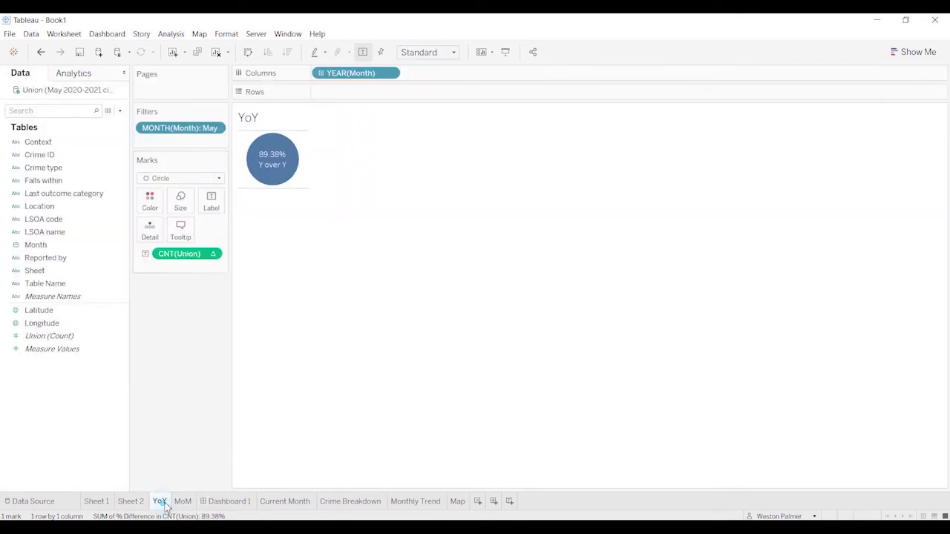
left_click(226, 34)
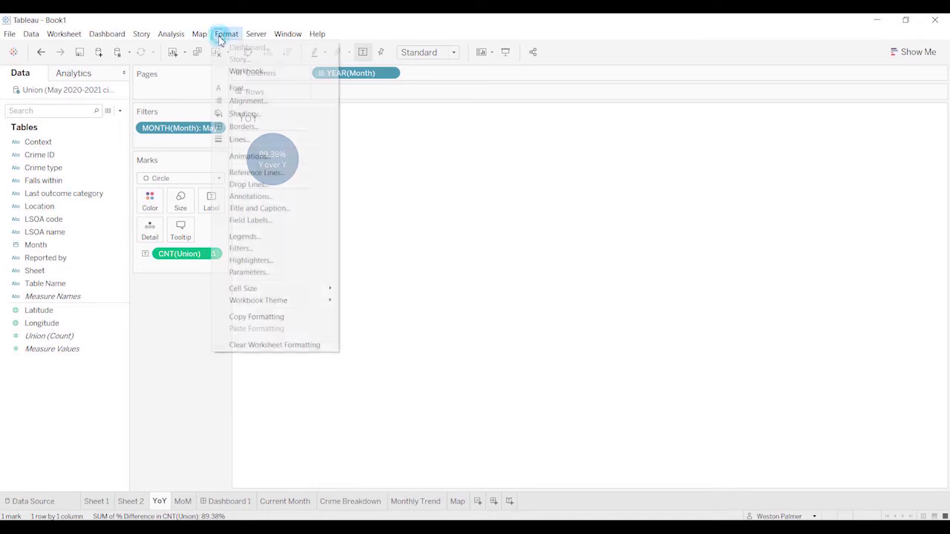
left_click(234, 139)
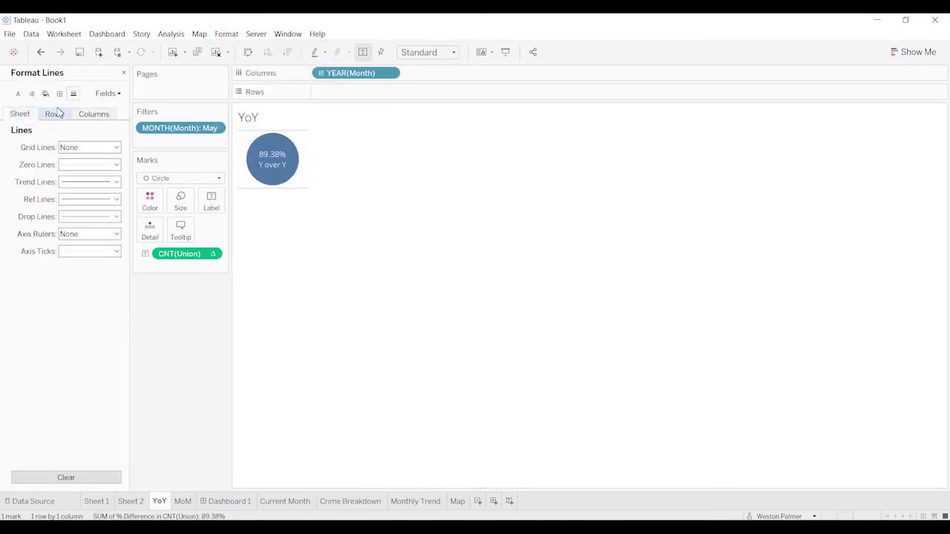
left_click(59, 93)
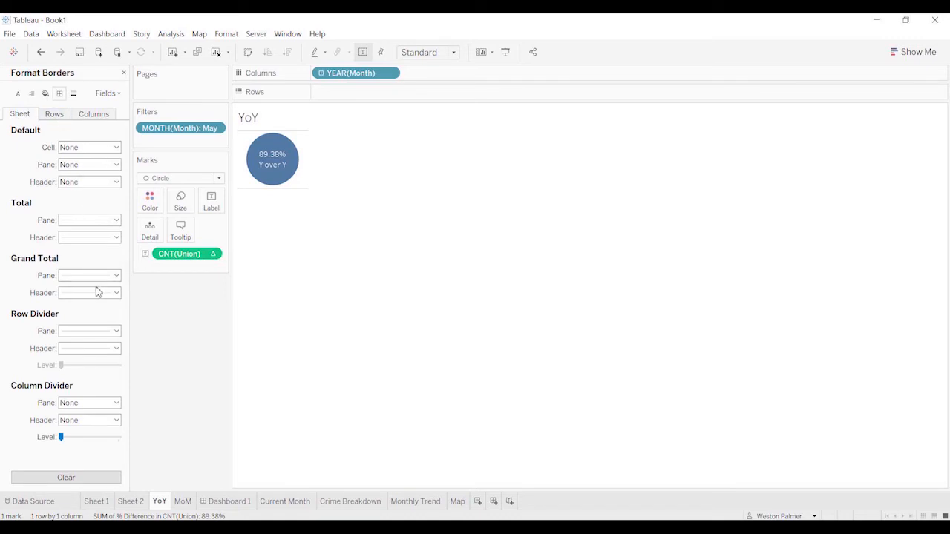
left_click(103, 333)
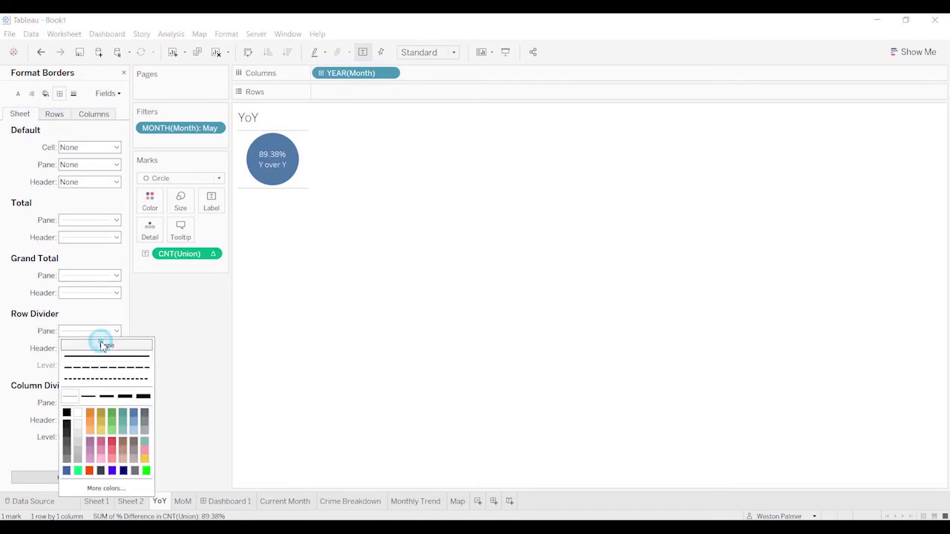
left_click(104, 346)
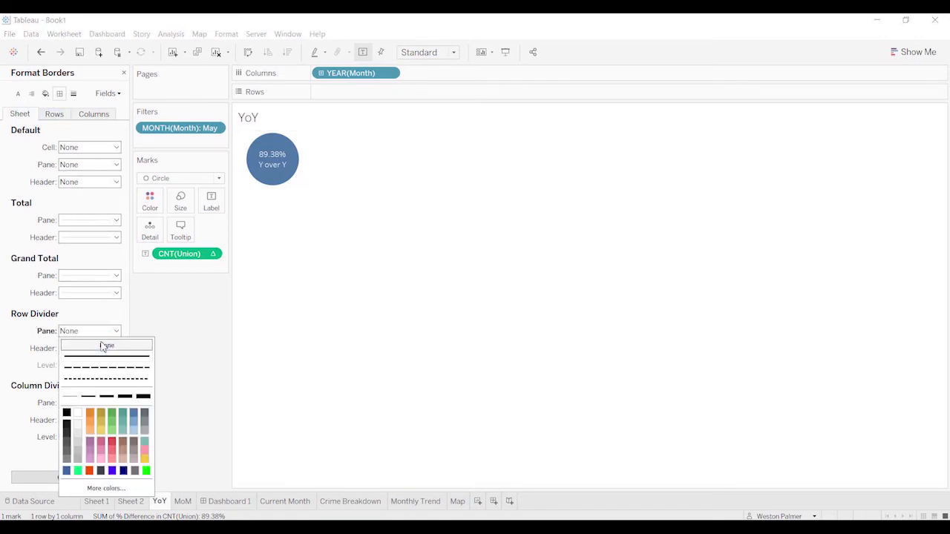
left_click(168, 340)
Step: Set the MoM sheet's row divider pane border to None, and return to Dashboard 1 with the formatting pane closed
left_click(183, 501)
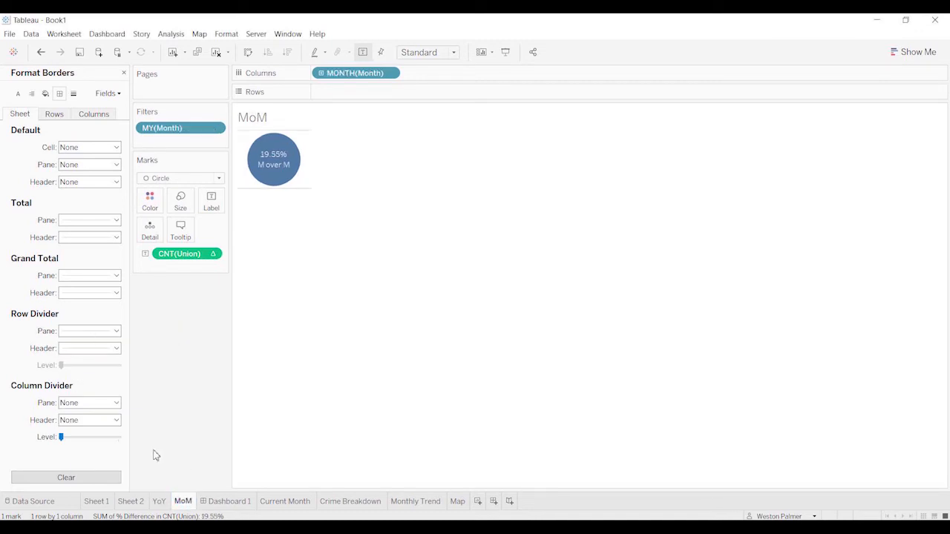
left_click(119, 331)
left_click(117, 346)
left_click(193, 331)
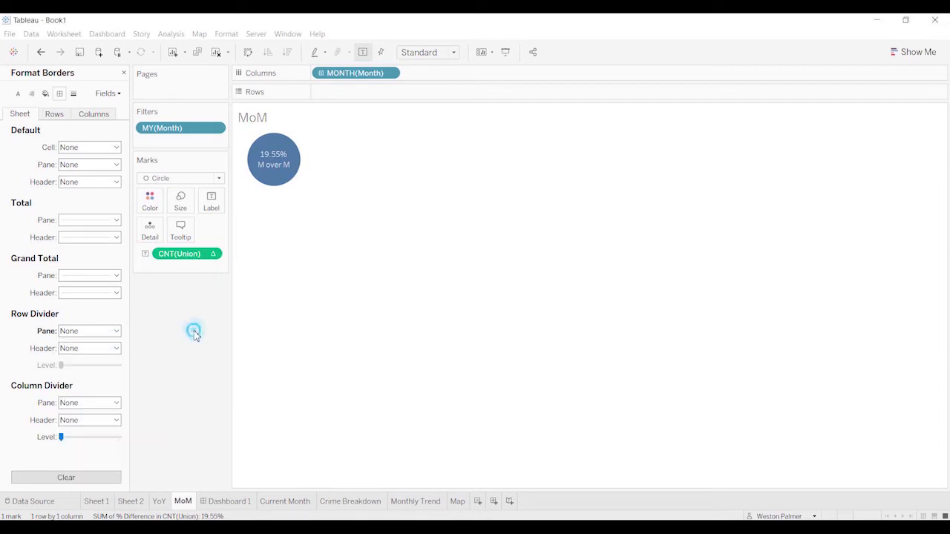
left_click(232, 503)
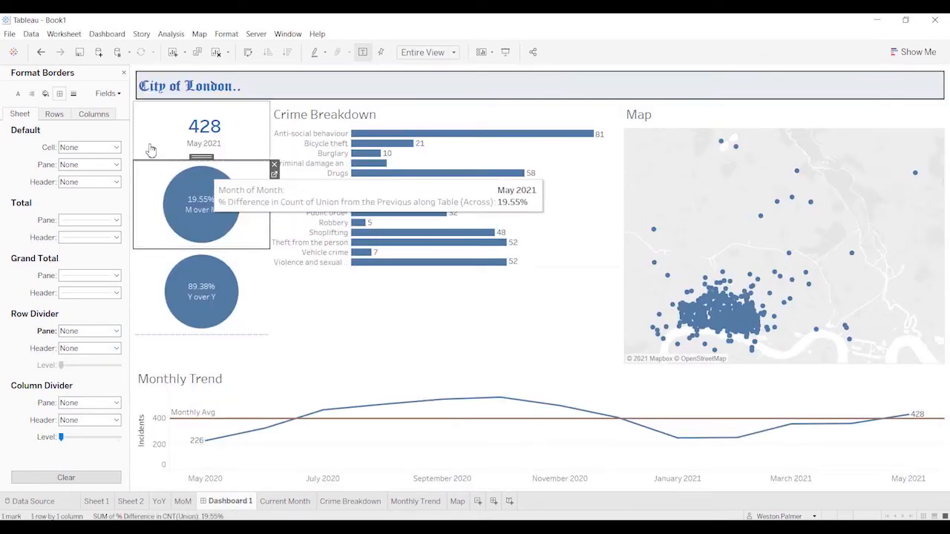
left_click(124, 74)
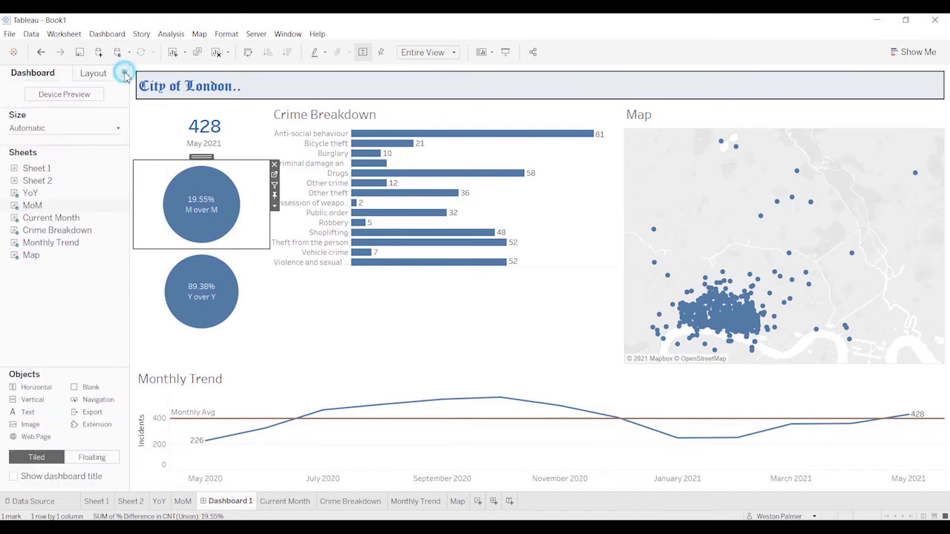
Step: Give the MoM circle sheet on the dashboard a solid border in the second-thinnest line weight
left_click(89, 74)
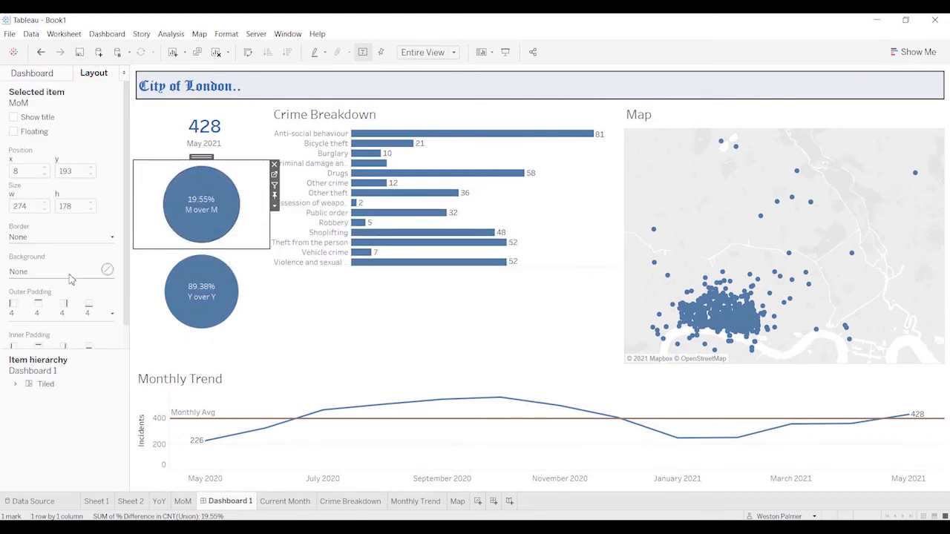
left_click(110, 243)
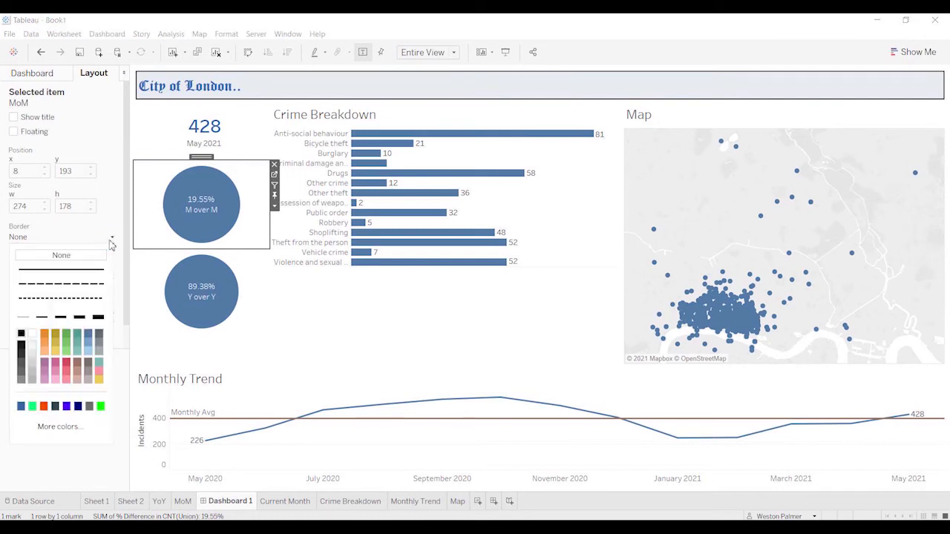
left_click(92, 270)
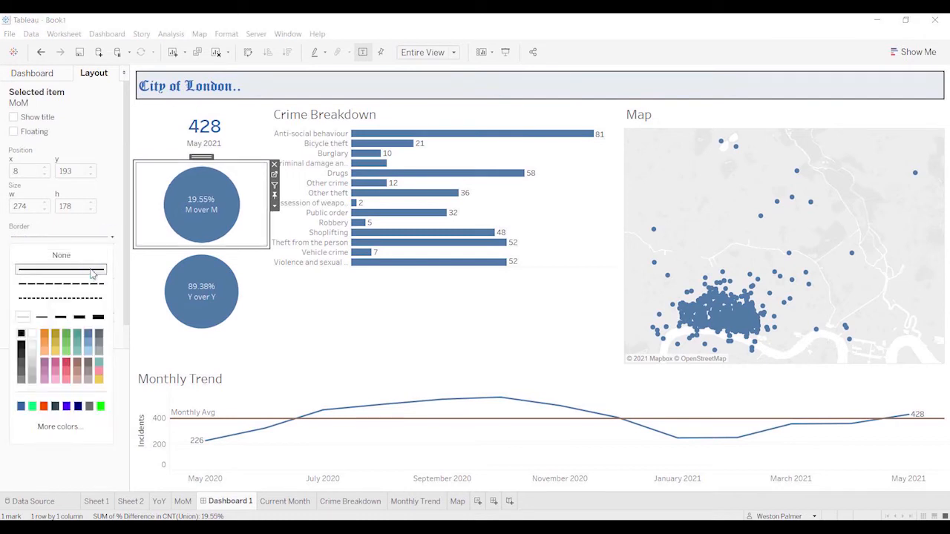
left_click(41, 317)
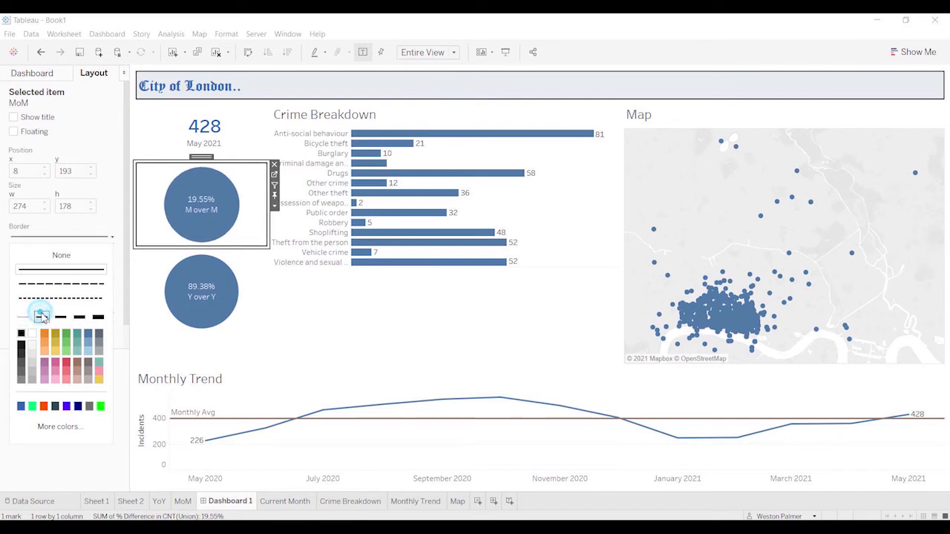
Step: Give the YoY circle sheet a solid border in the second-thinnest line weight
left_click(145, 312)
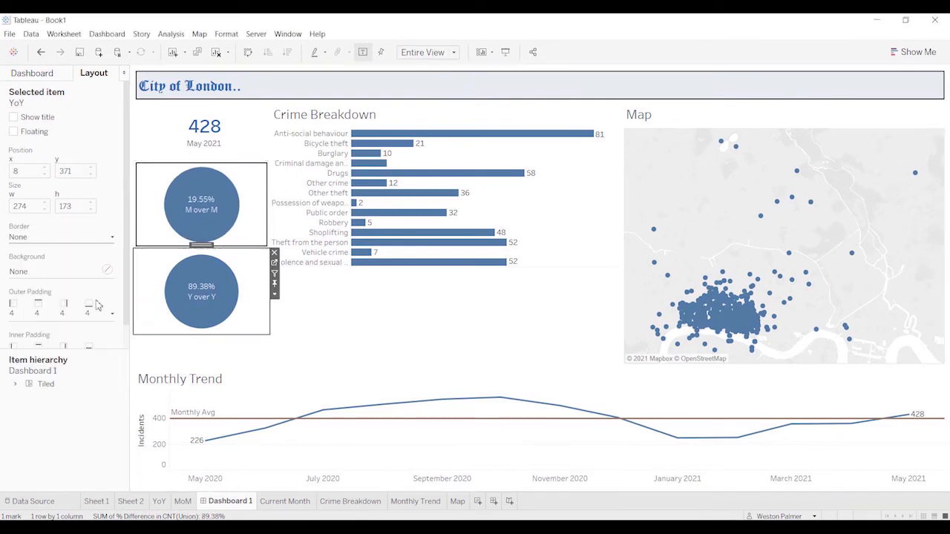
left_click(61, 237)
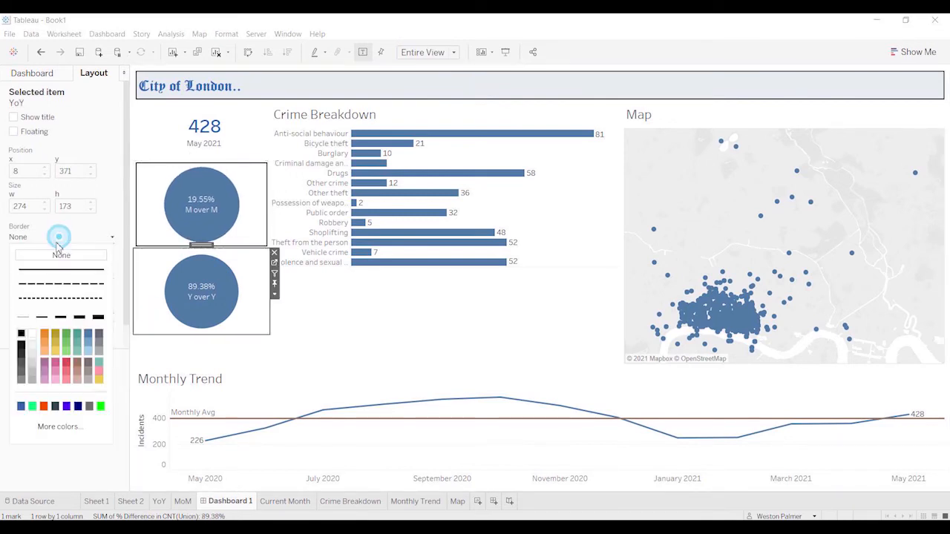
left_click(59, 268)
left_click(39, 316)
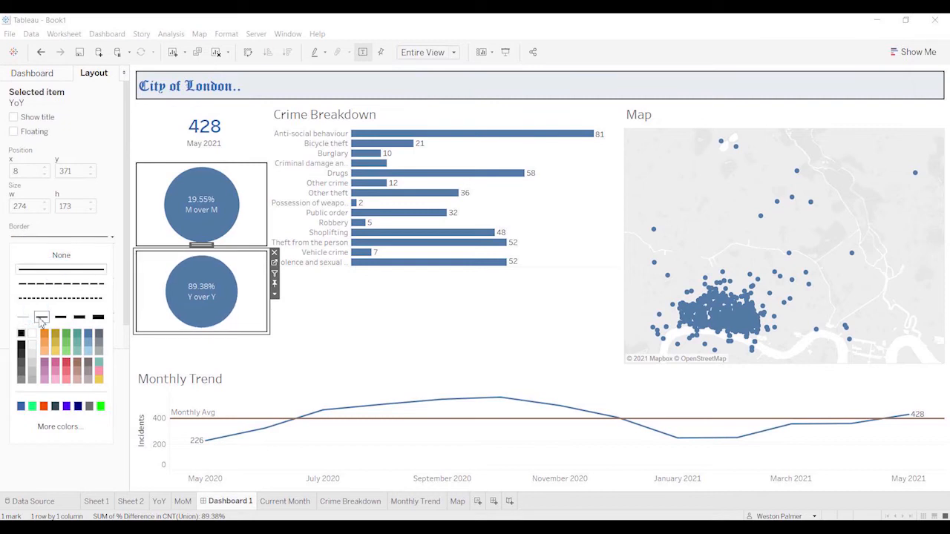
left_click(231, 363)
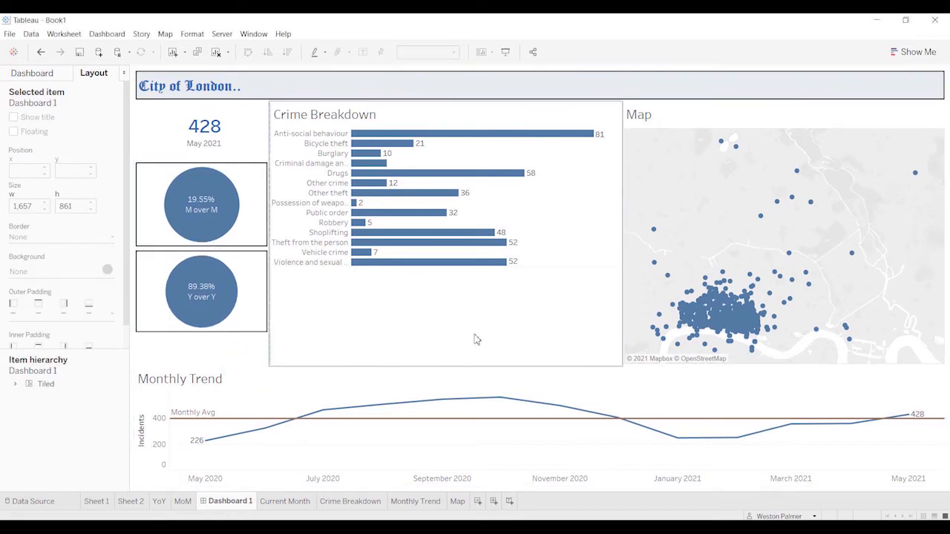
Step: Add a solid border in the second-thinnest line weight around the Current Month count
left_click(232, 139)
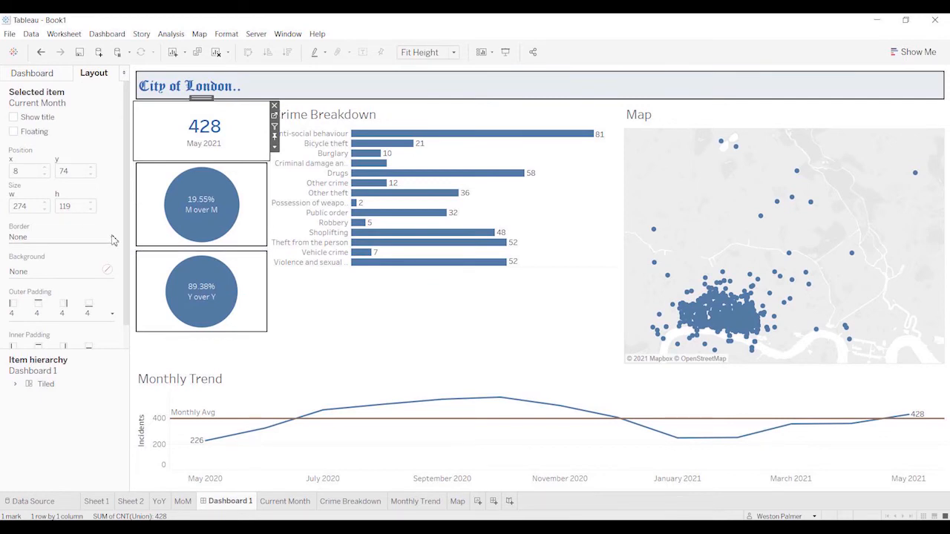
left_click(111, 236)
left_click(42, 316)
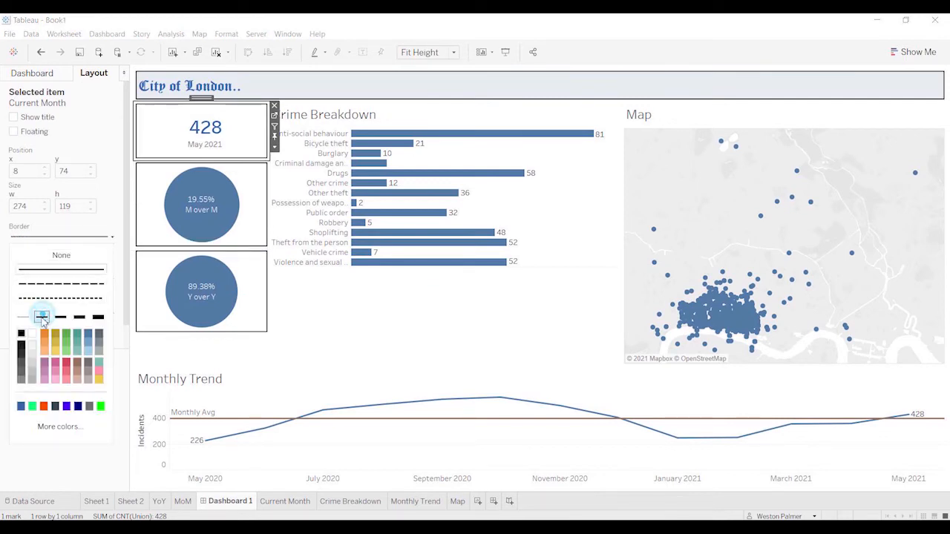
left_click(106, 132)
Step: Widen the Crime Breakdown chart to about 737 px by moving its boundary with the map
left_click(382, 349)
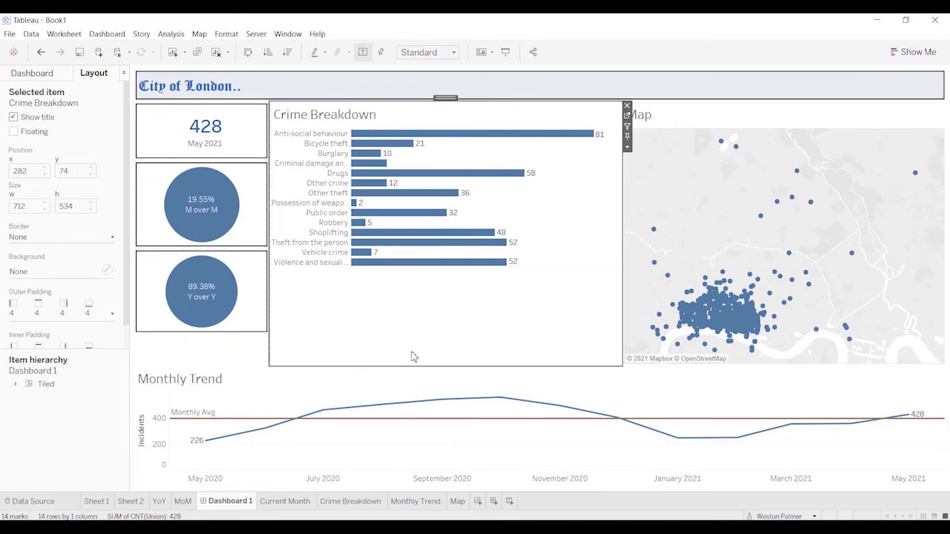
left_click(217, 343)
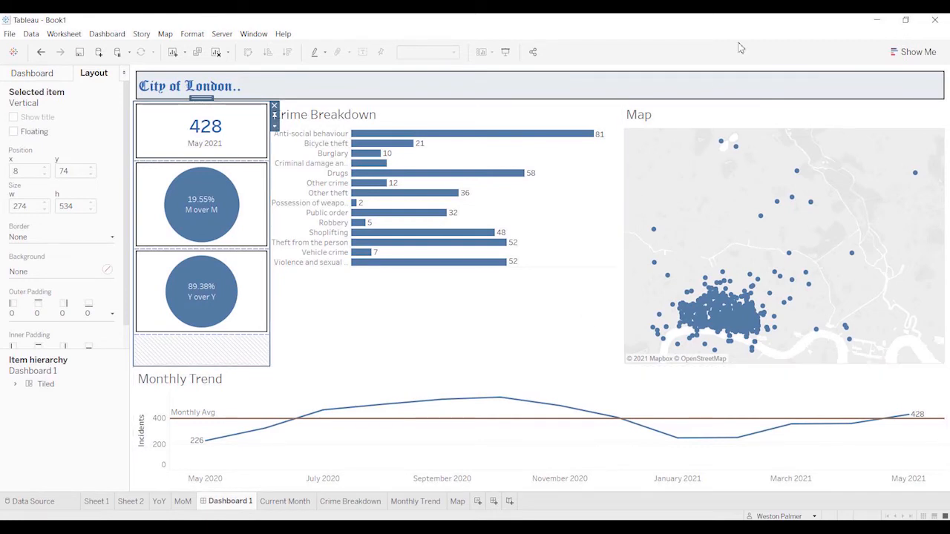
left_click(619, 218)
left_click_drag(639, 224, 624, 224)
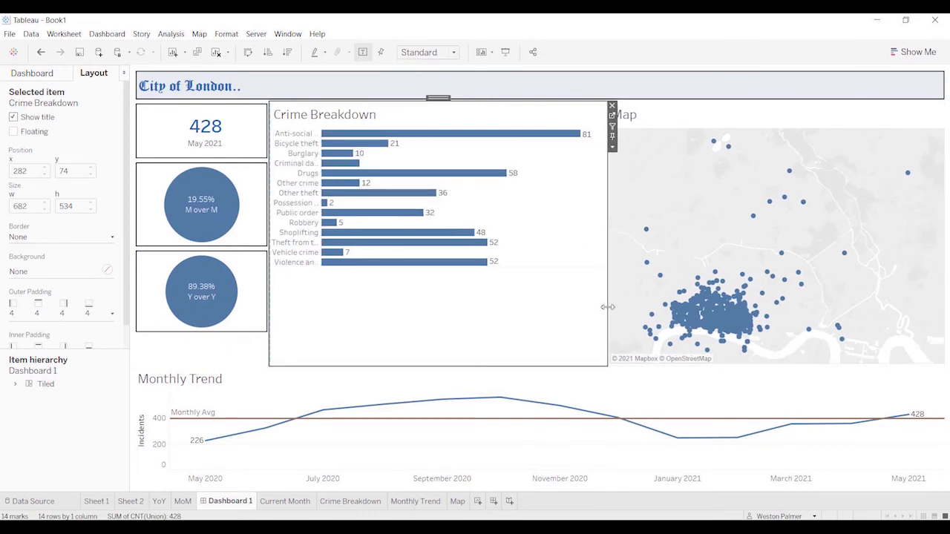
left_click_drag(609, 309, 636, 308)
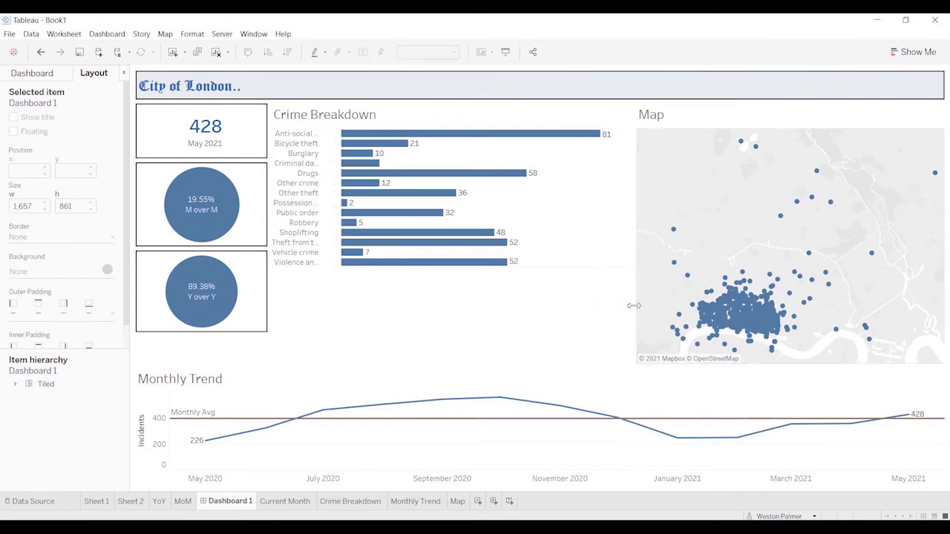
Step: Set the Crime Breakdown chart to Fit Height within its dashboard area
left_click(623, 121)
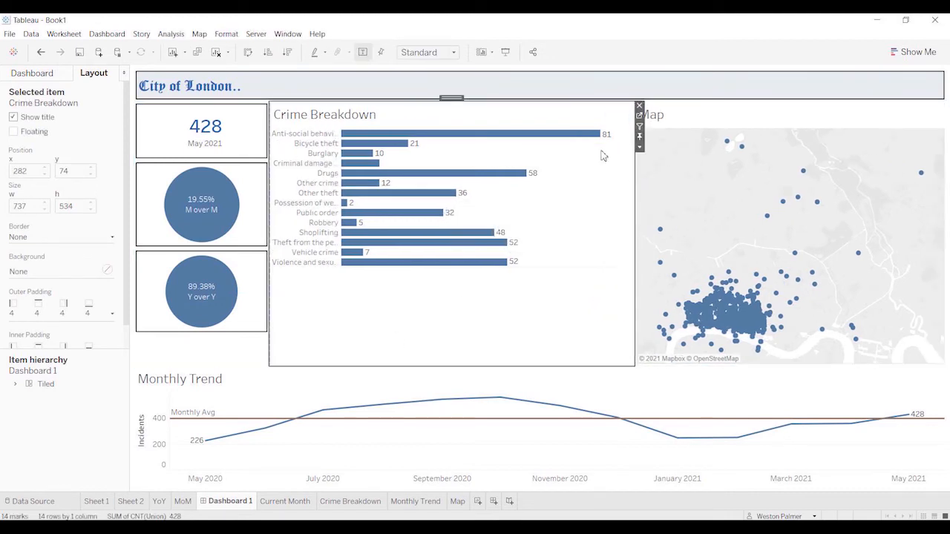
left_click(638, 146)
mouse_move(663, 191)
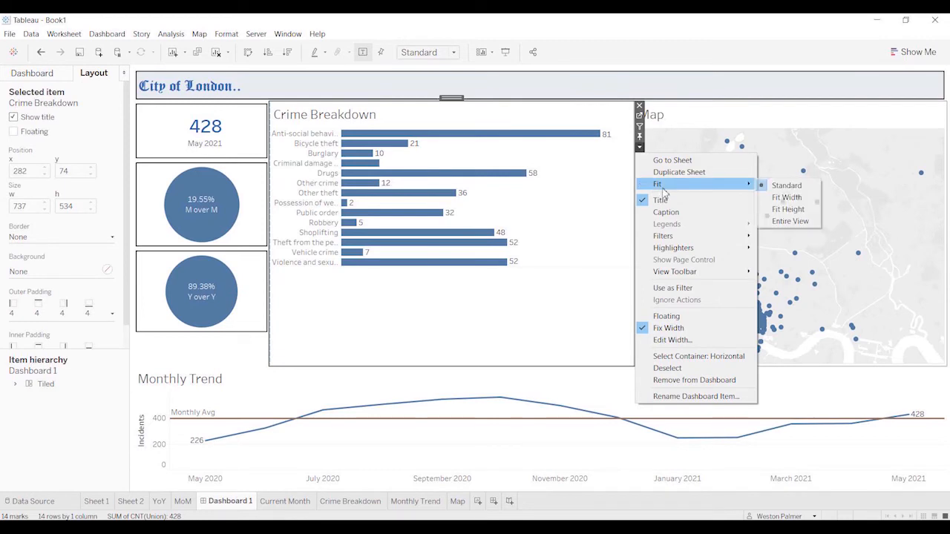
left_click(796, 209)
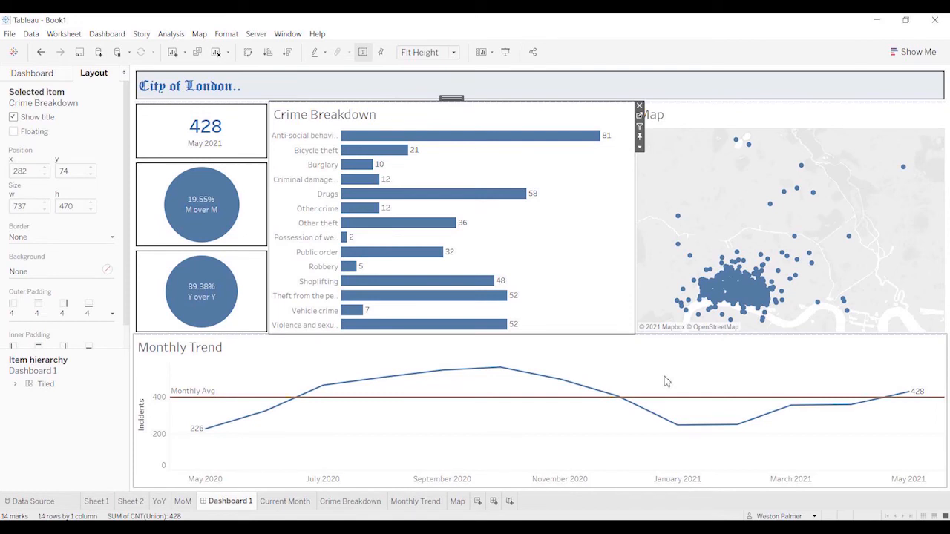
Step: Hide the map's title and make the City of London banner taller so its Police Incidents subtitle fits
right_click(662, 117)
left_click(717, 145)
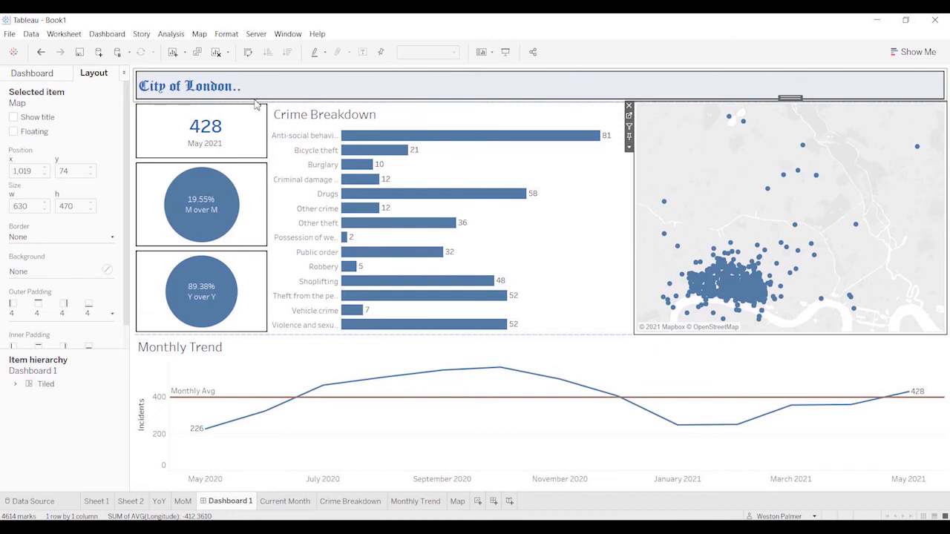
left_click_drag(261, 101, 251, 116)
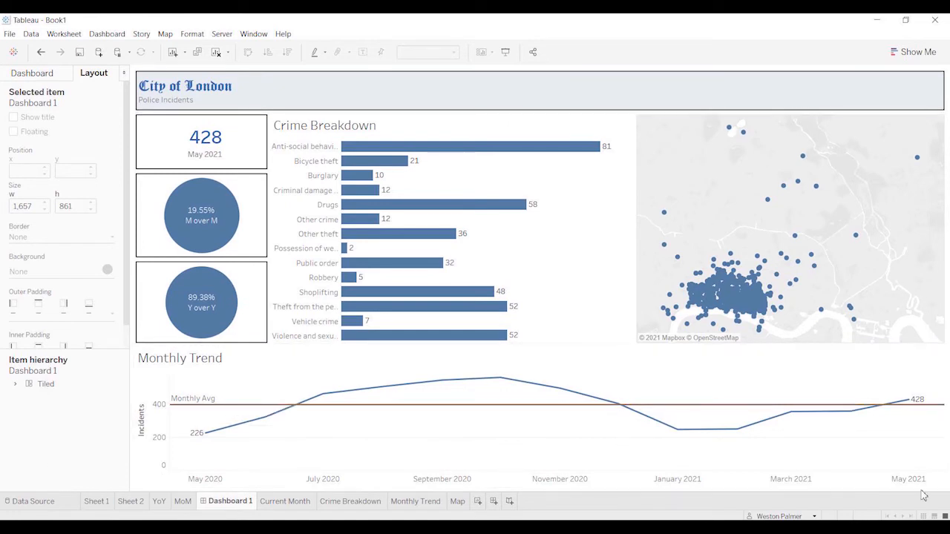
Step: Hide the Monthly Trend title and give the chart a solid border in the second-thinnest line weight
right_click(202, 360)
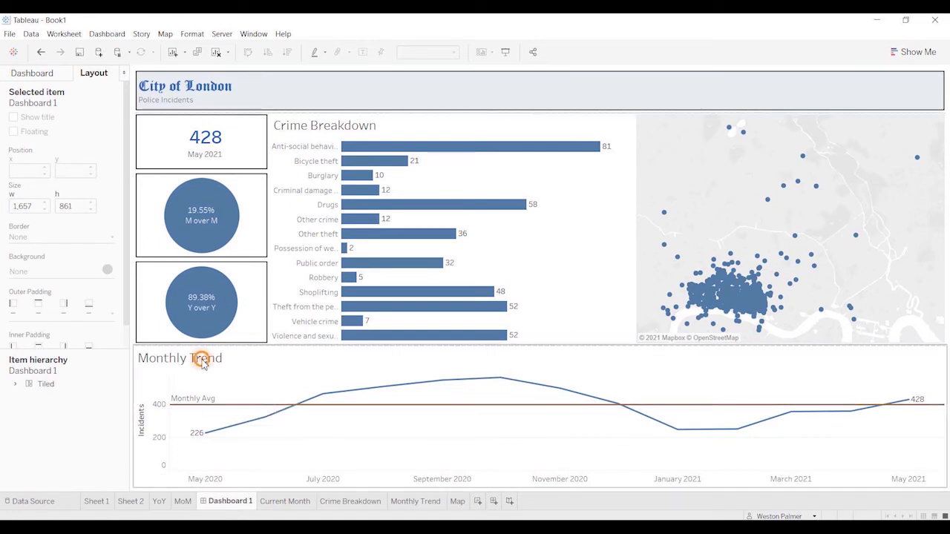
left_click(248, 388)
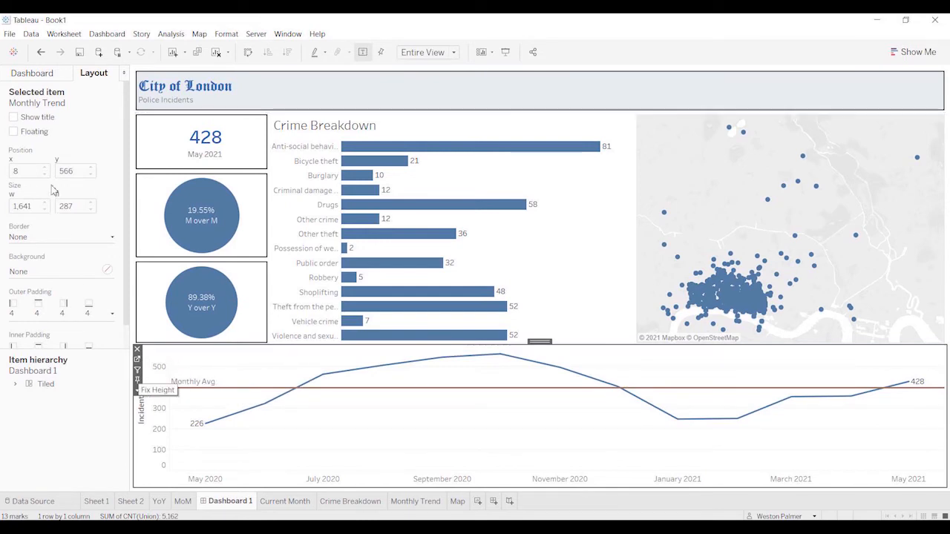
left_click(108, 237)
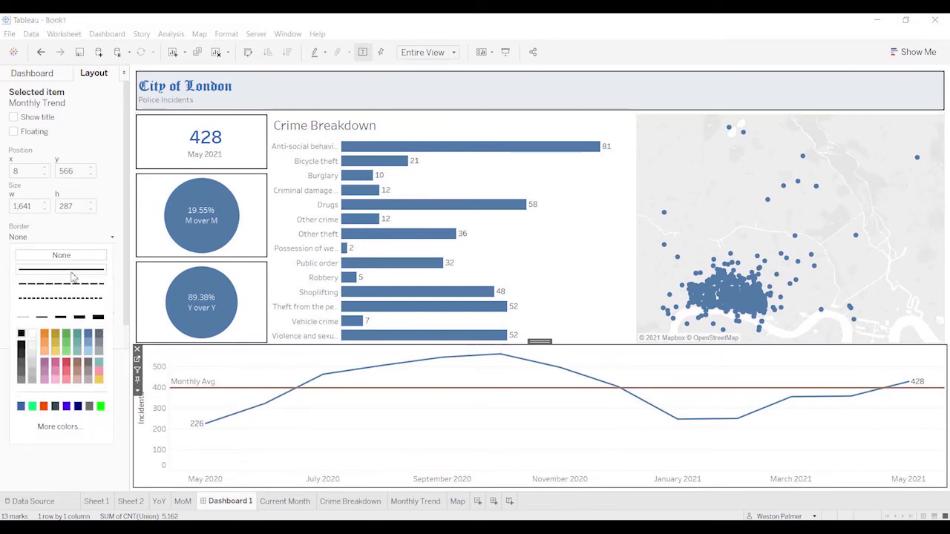
left_click(42, 319)
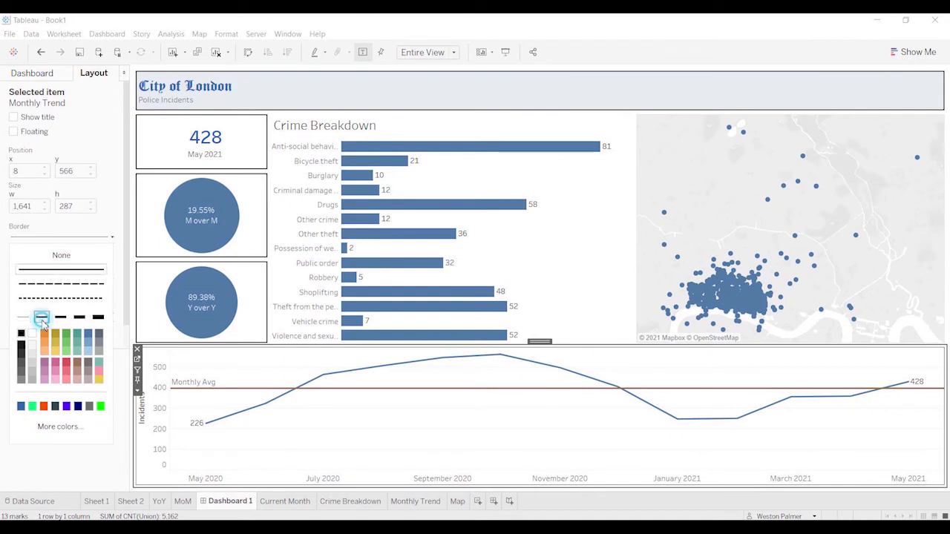
left_click(85, 472)
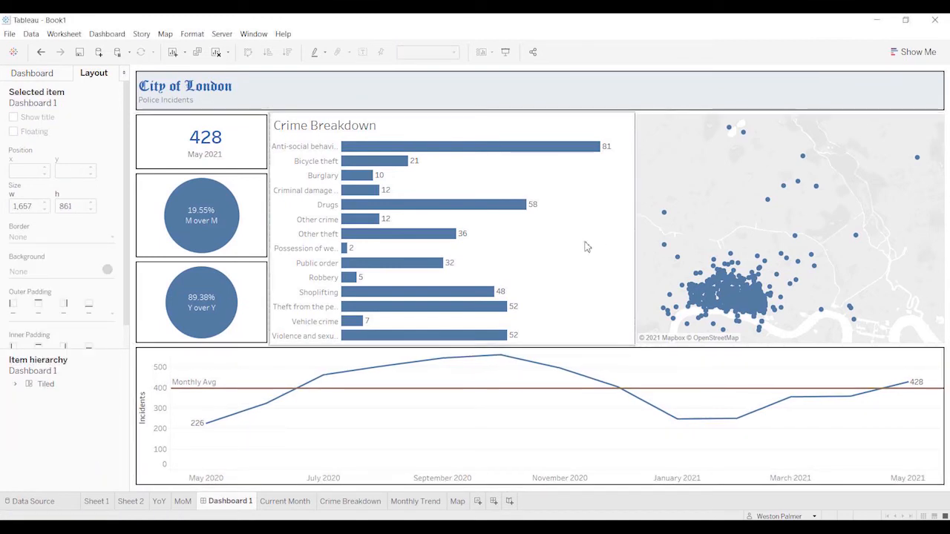
Step: Give the Crime Breakdown chart a solid border in the second-thinnest line weight
left_click(316, 237)
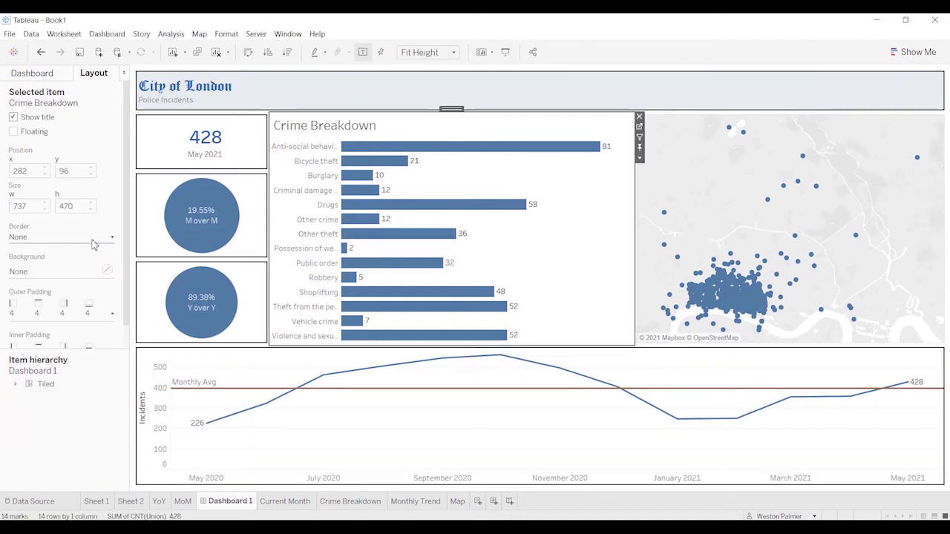
left_click(93, 237)
left_click(74, 272)
left_click(42, 316)
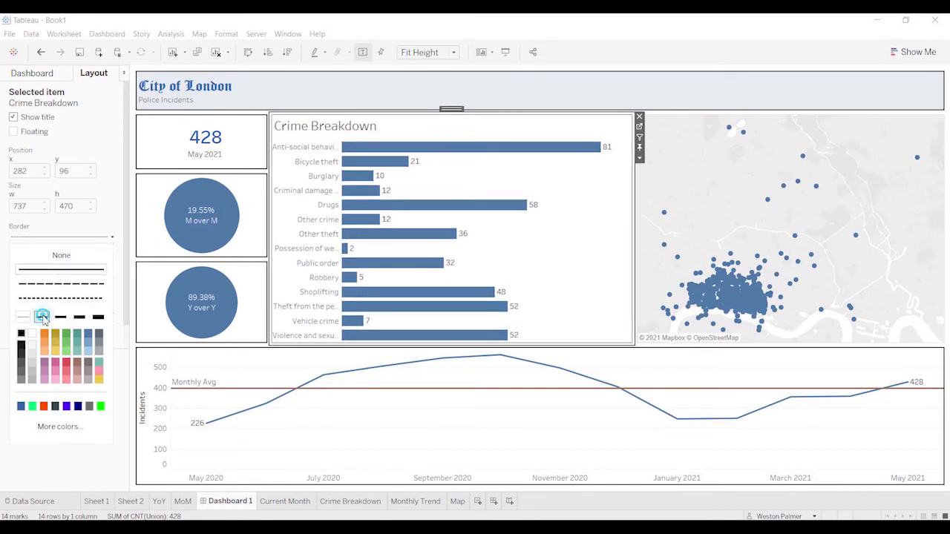
left_click(67, 488)
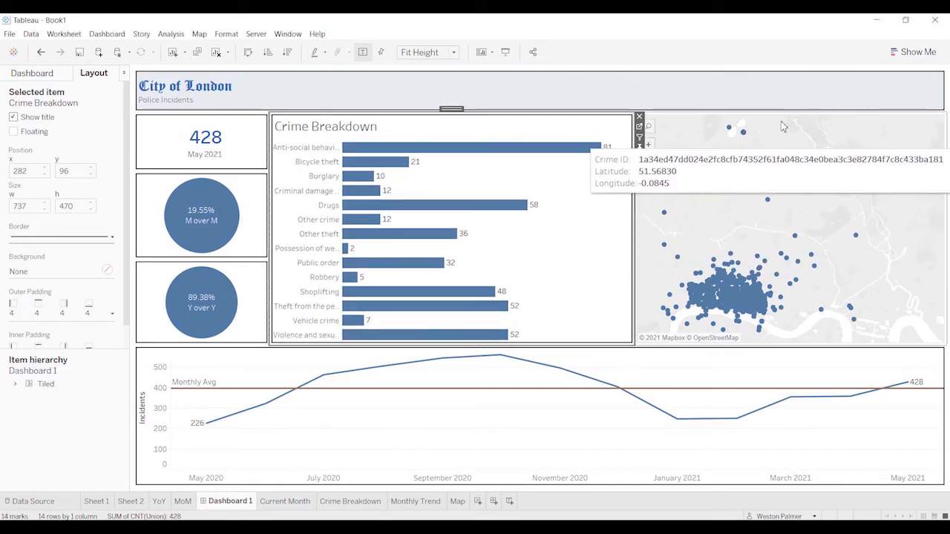
Step: Frame the map with a solid border matching the other dashboard sheets
left_click(786, 148)
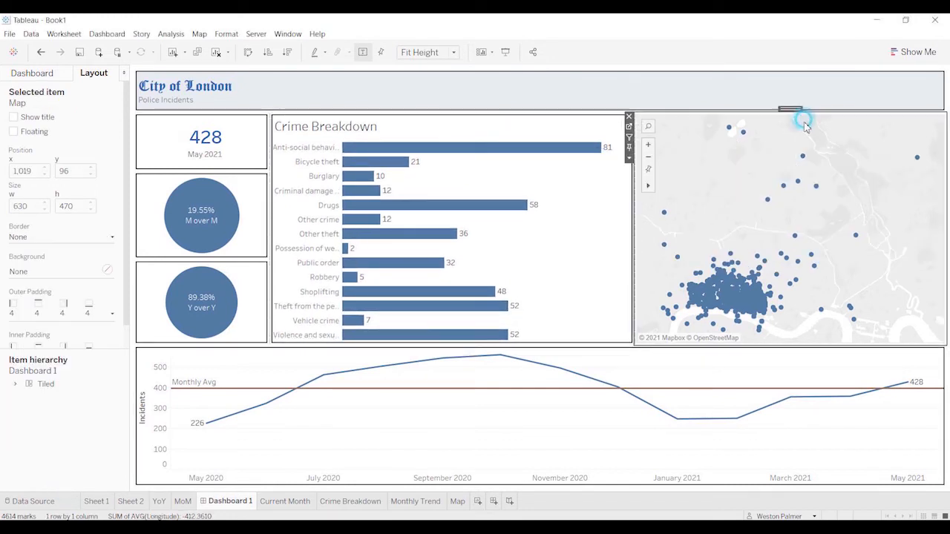
left_click(85, 237)
left_click(74, 268)
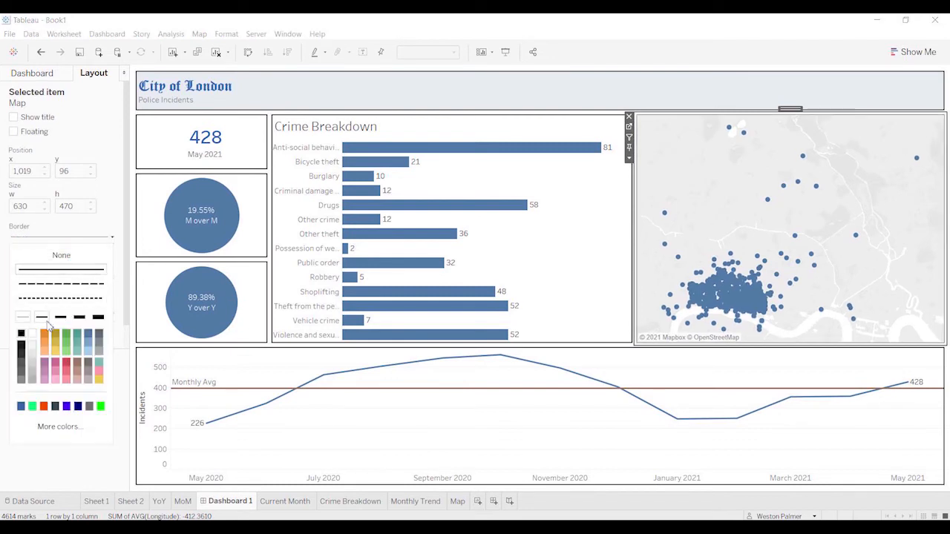
left_click(89, 467)
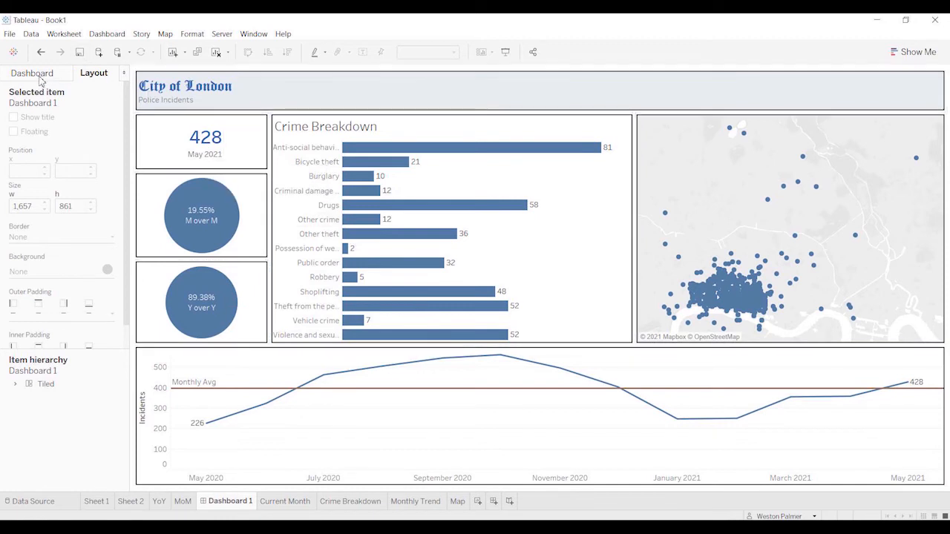
Step: Set the background of the dashboard's Tiled container to a light orange at 100% opacity
left_click(46, 383)
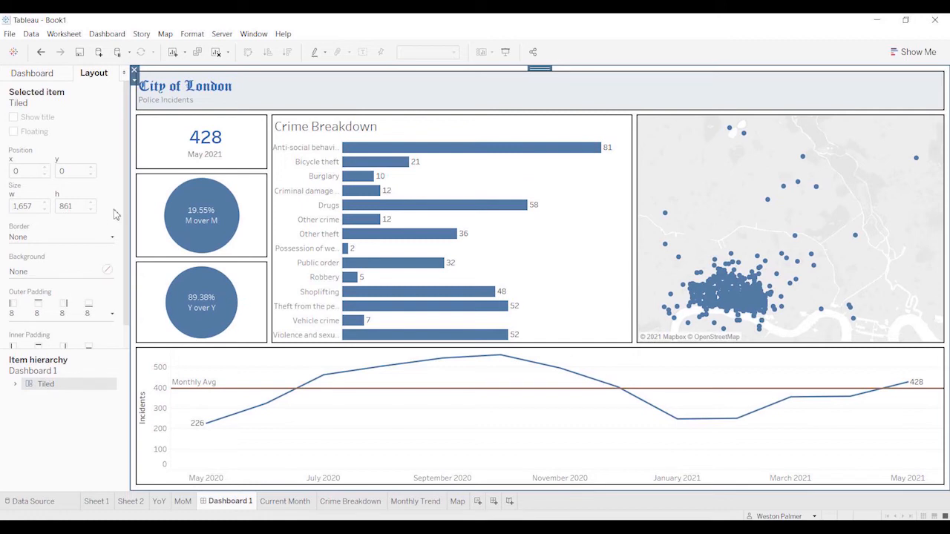
left_click(108, 270)
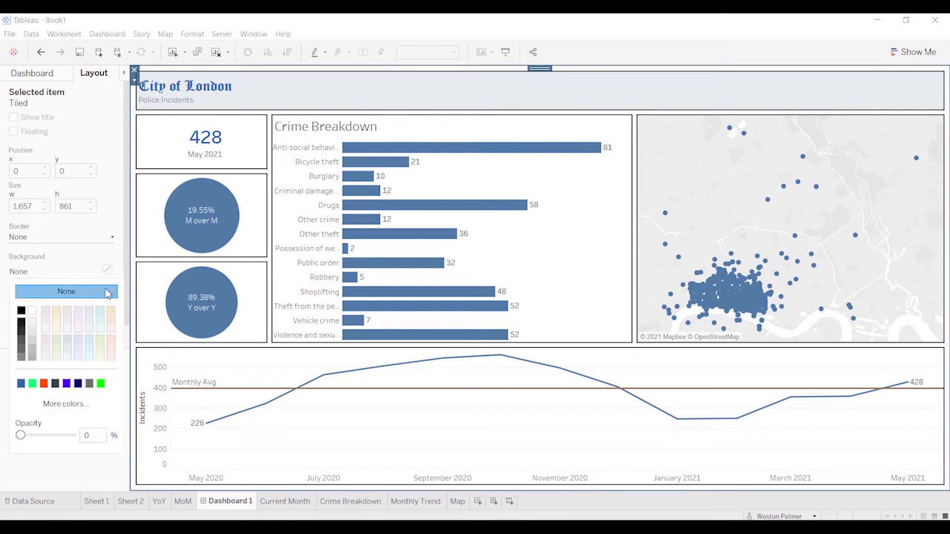
left_click(112, 322)
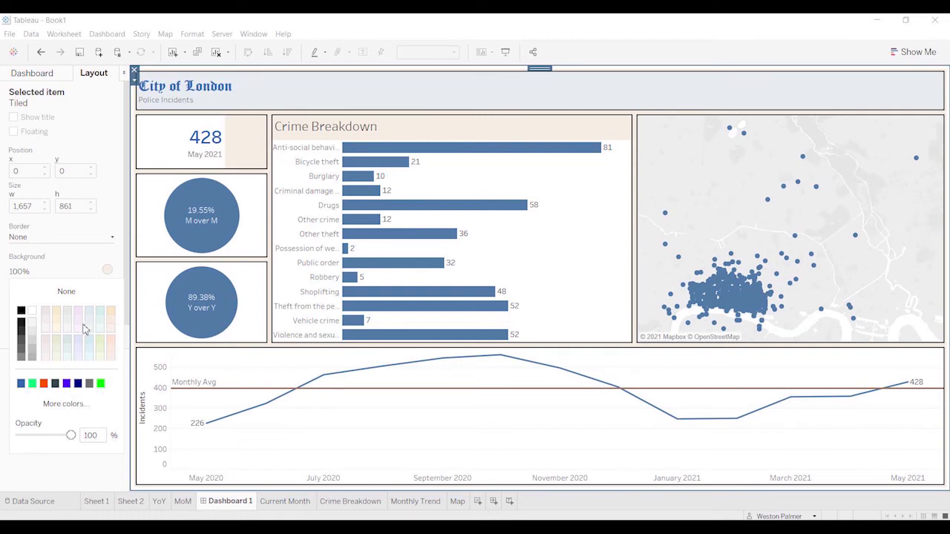
left_click(82, 474)
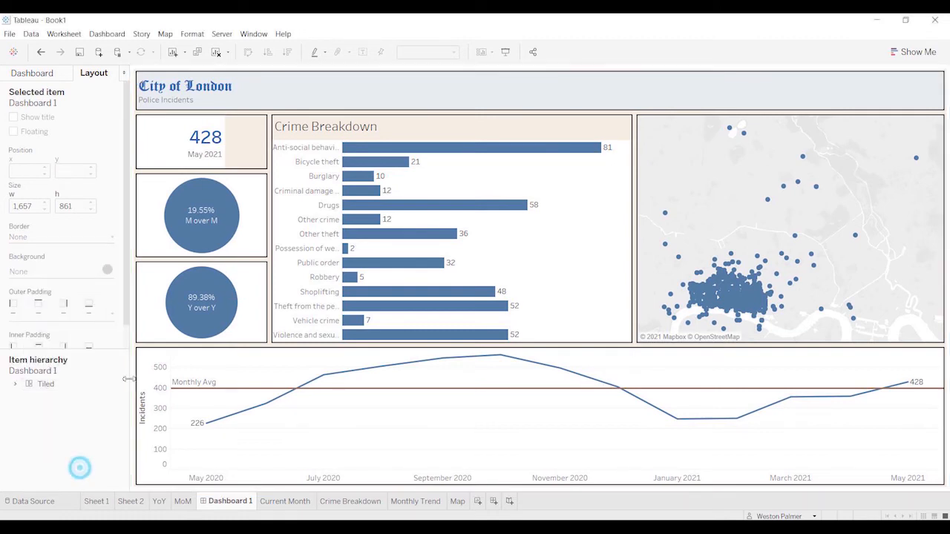
Step: Stretch the Current Month figure across its dashboard tile, trying Fit Width before settling on the Entire View fit
left_click(243, 159)
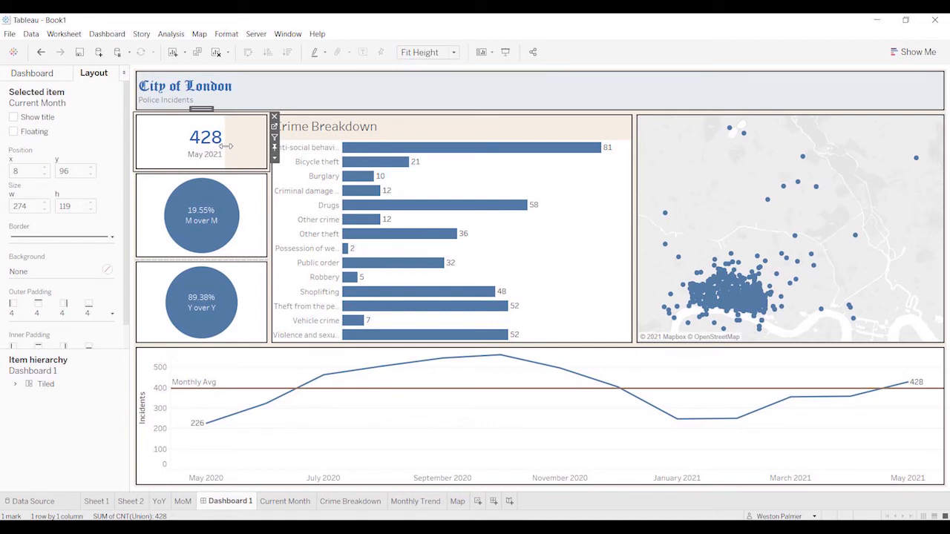
left_click_drag(227, 146, 267, 141)
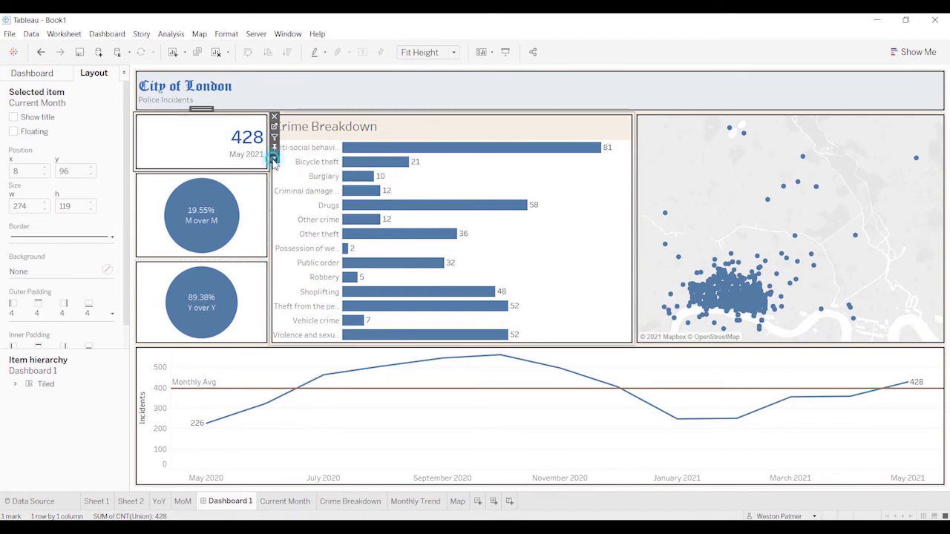
left_click(273, 160)
mouse_move(319, 195)
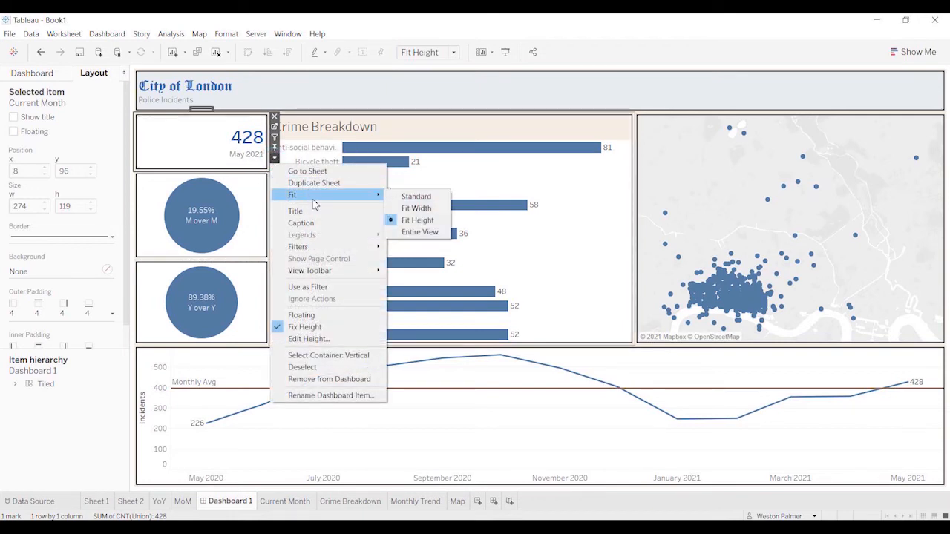
left_click(407, 209)
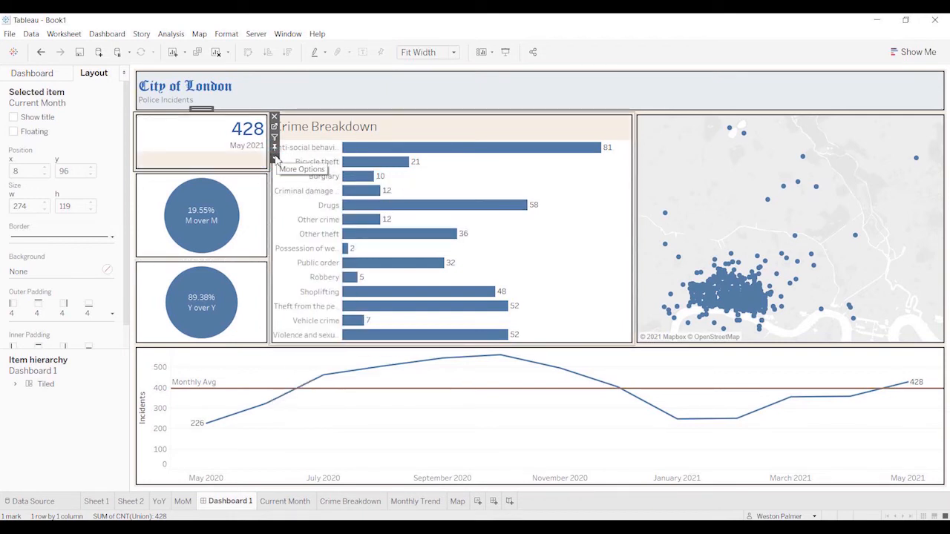
left_click(275, 159)
mouse_move(326, 194)
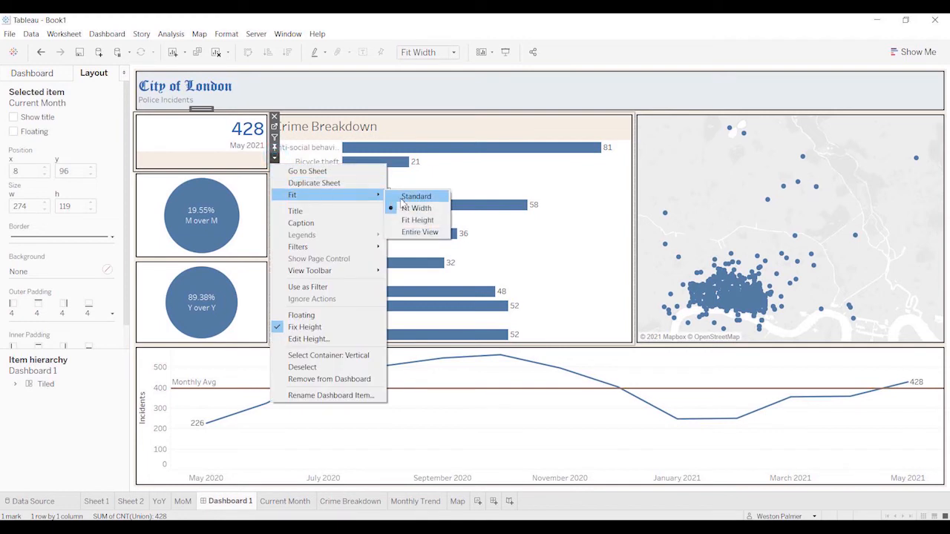
left_click(428, 232)
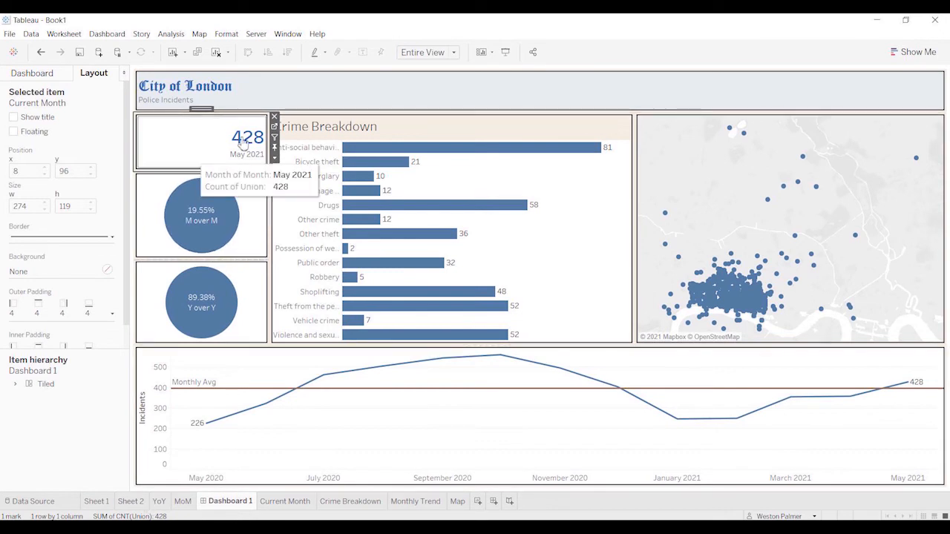
Step: Set the text alignment to Center on the Current Month worksheet and return to Dashboard 1
left_click(273, 126)
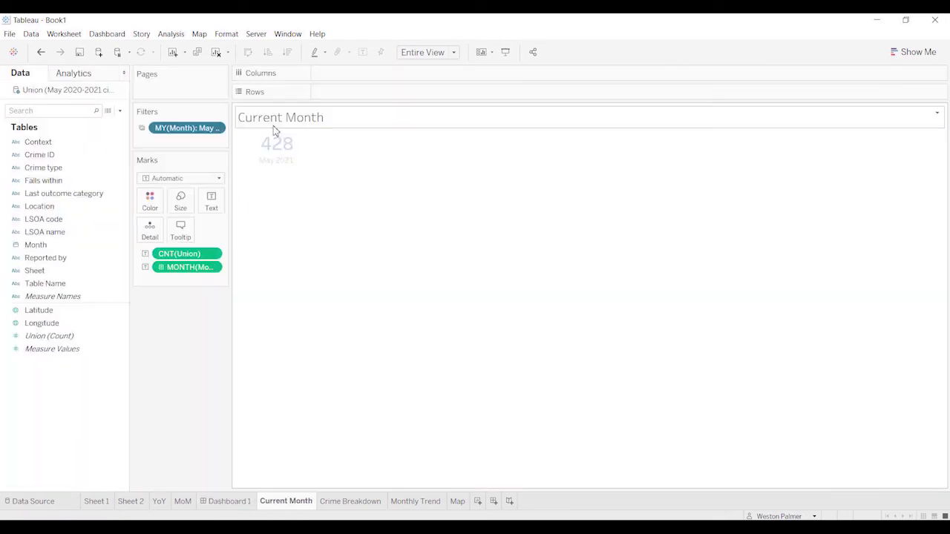
left_click(216, 202)
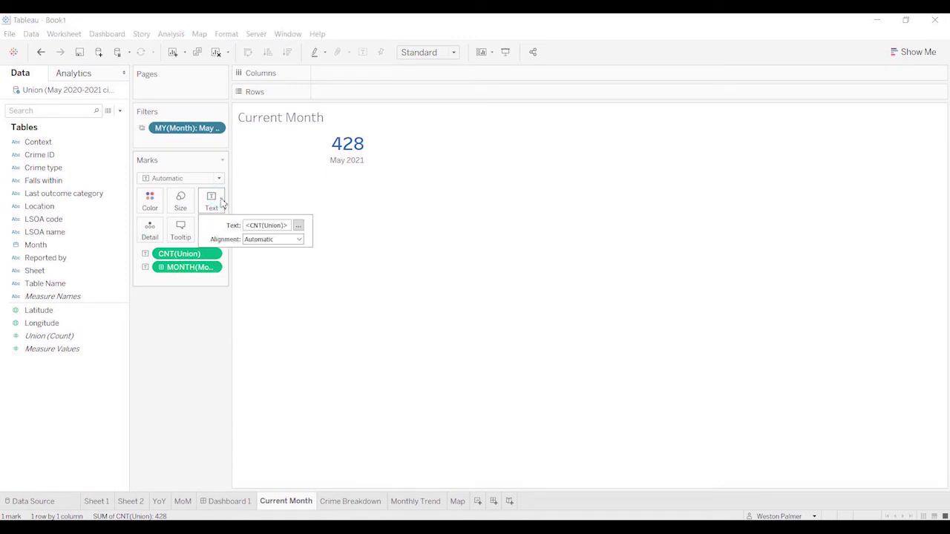
left_click(307, 243)
left_click(272, 281)
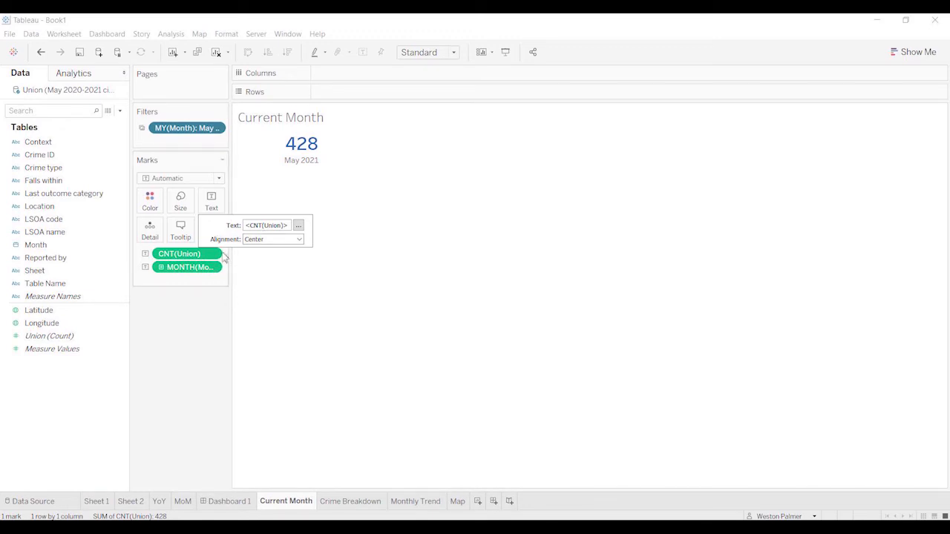
left_click(216, 348)
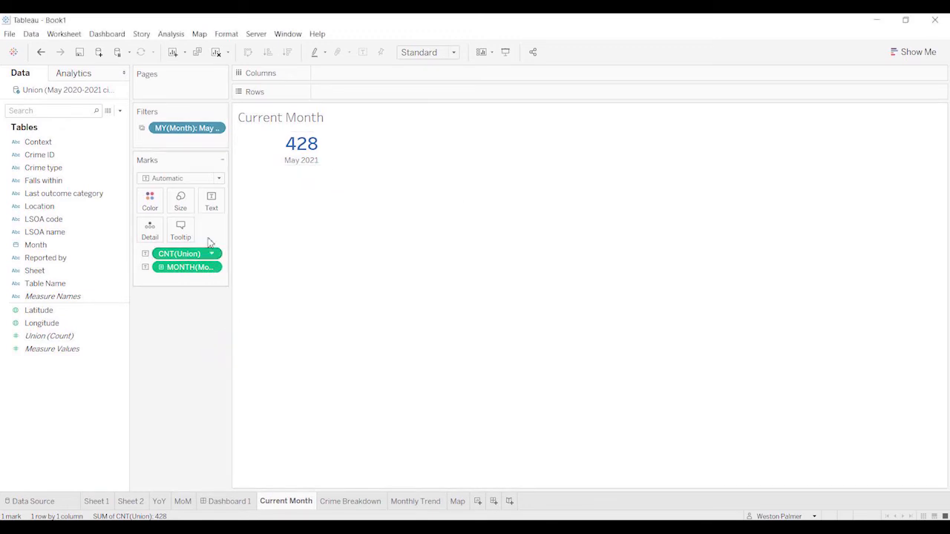
left_click(229, 501)
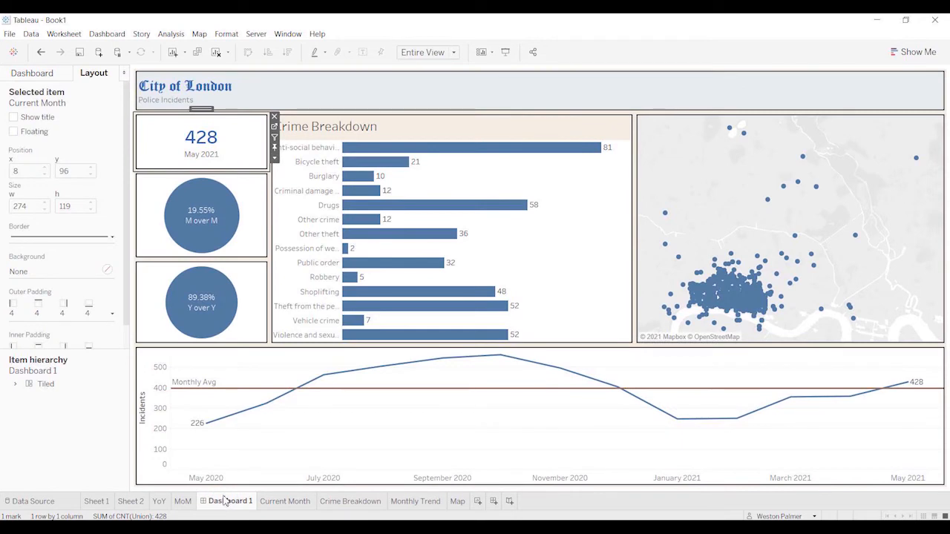
mouse_move(226, 502)
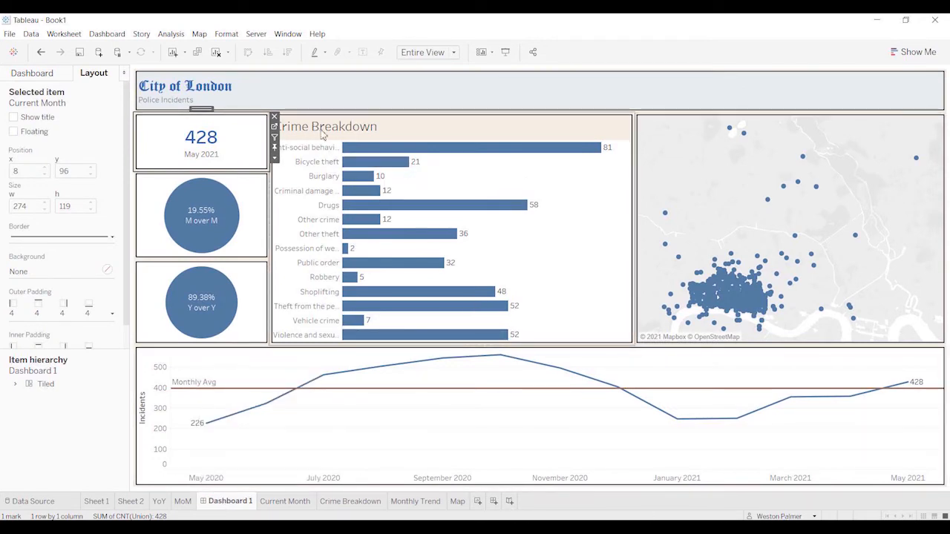
right_click(359, 134)
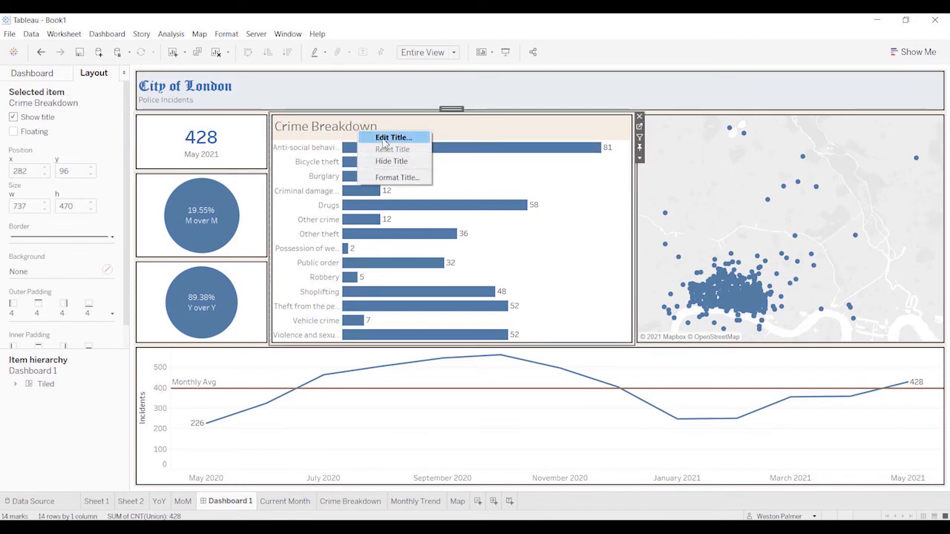
left_click(387, 138)
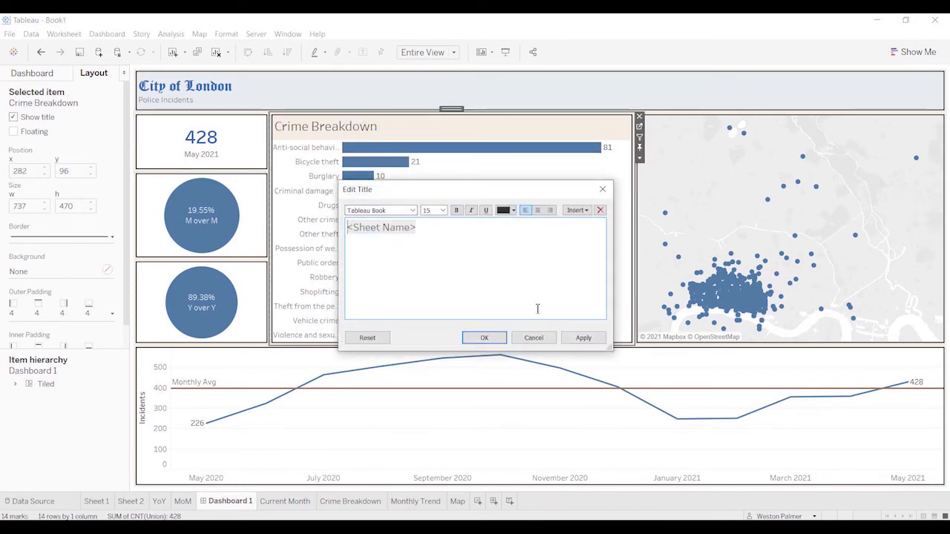
left_click(534, 337)
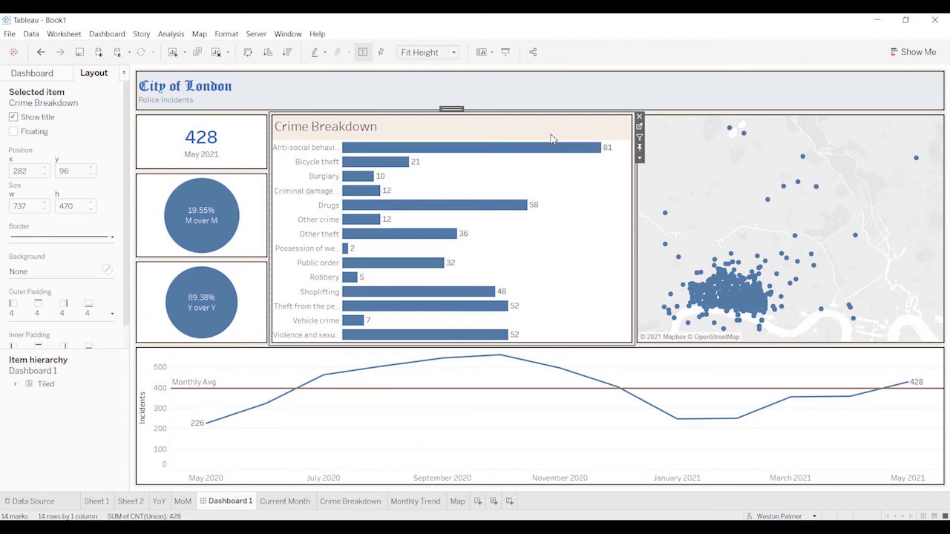
Step: Set the default worksheet shading of the Crime Breakdown sheet to white and check Dashboard 1
left_click(639, 126)
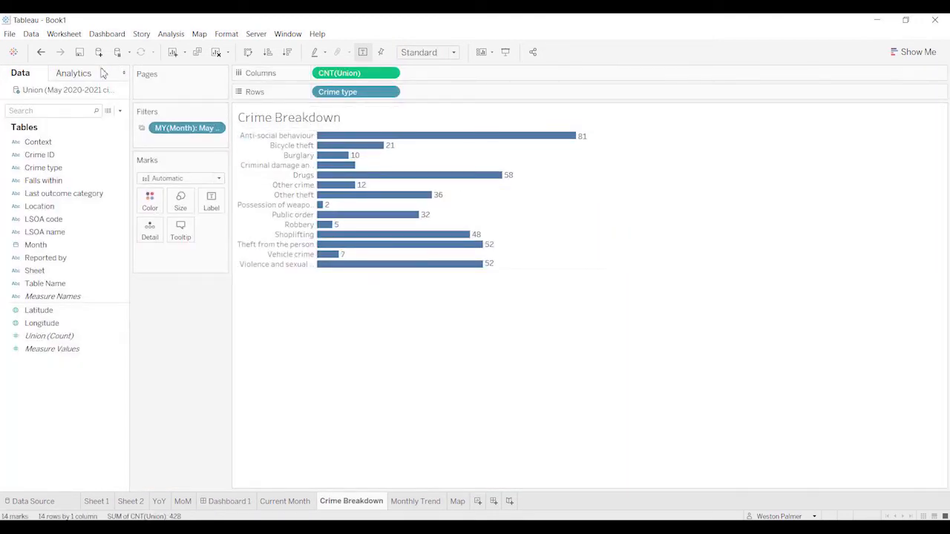
left_click(225, 34)
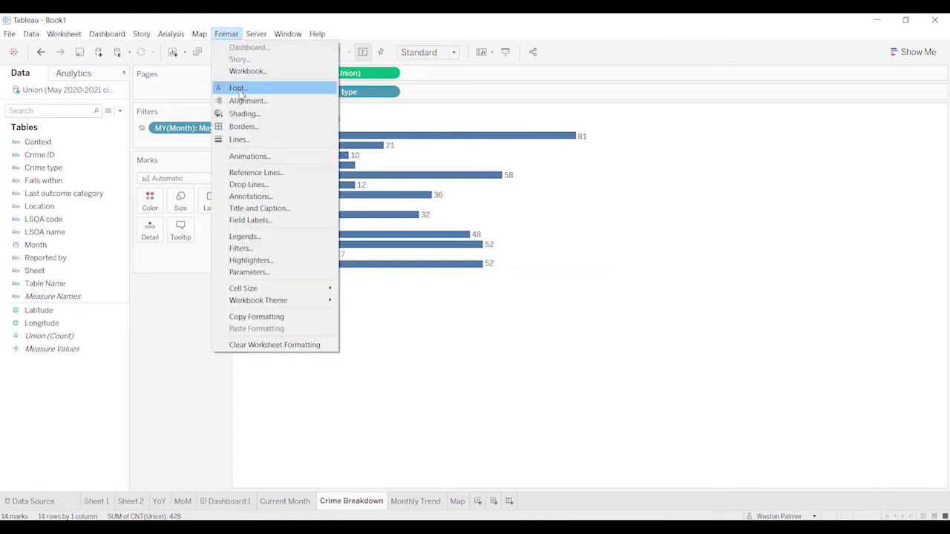
left_click(244, 115)
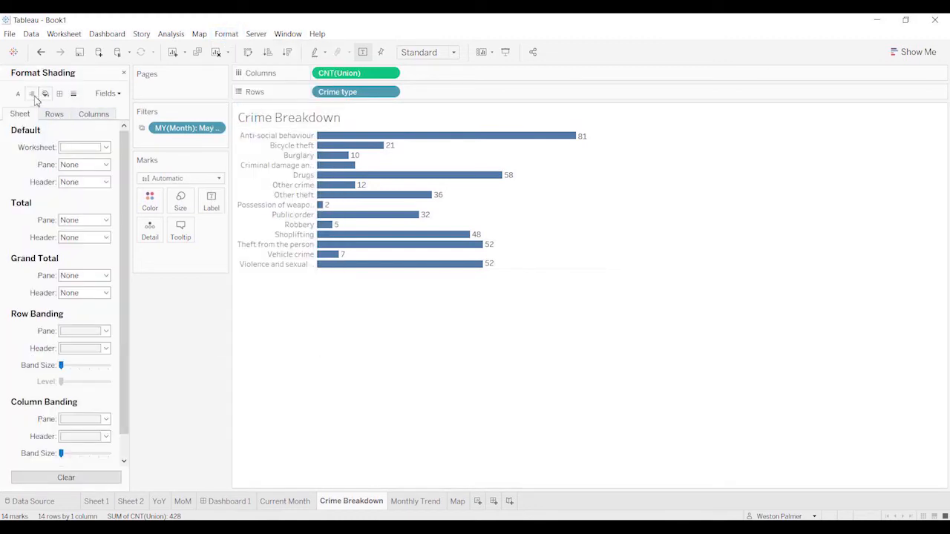
left_click(105, 147)
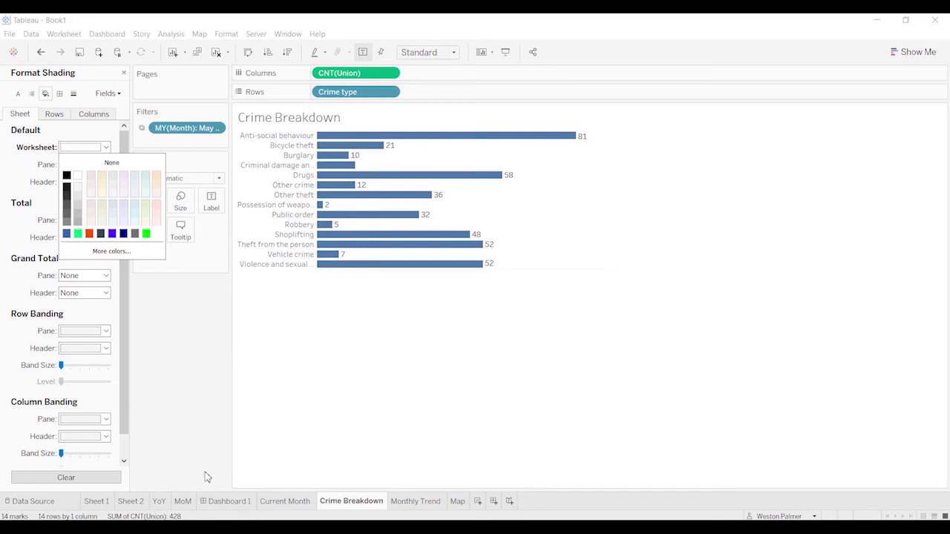
left_click(228, 502)
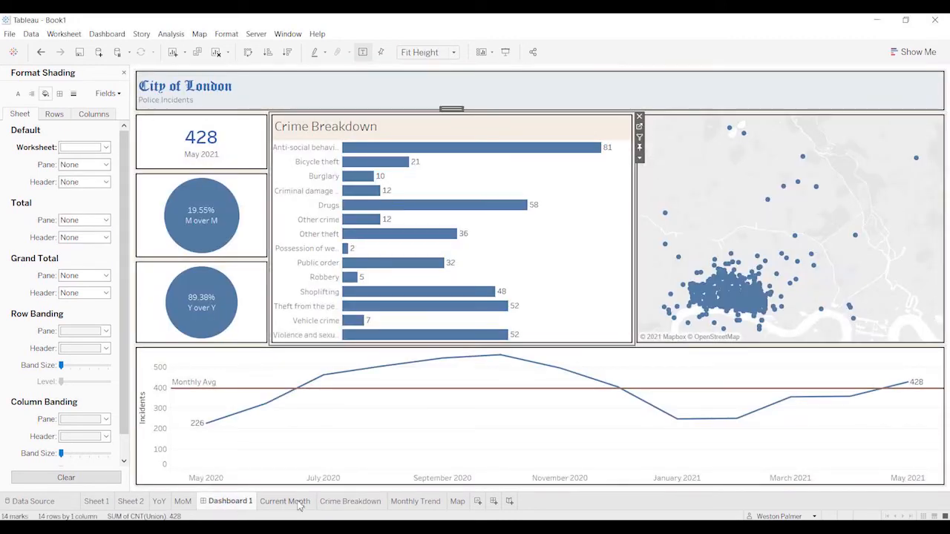
Step: Set the default pane and header shading of the Crime Breakdown sheet to white and return to Dashboard 1
left_click(285, 502)
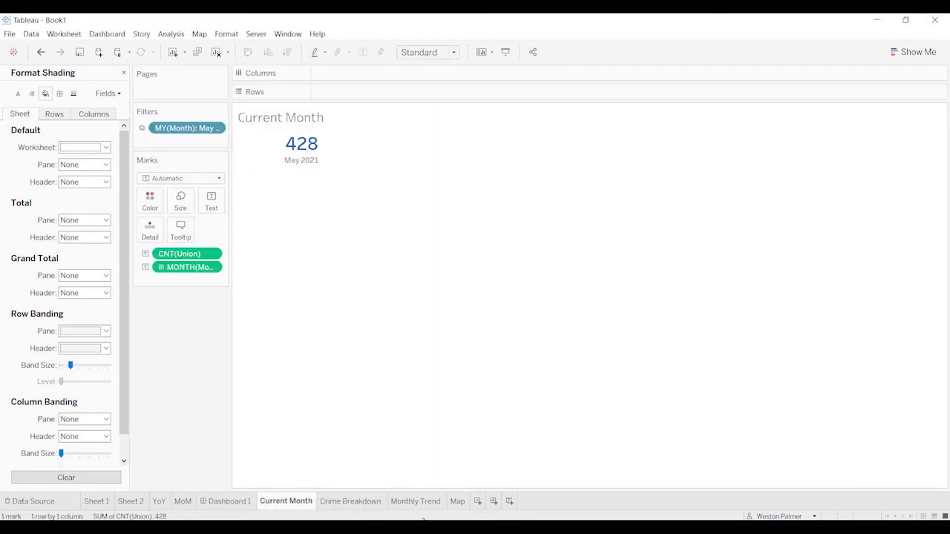
left_click(371, 505)
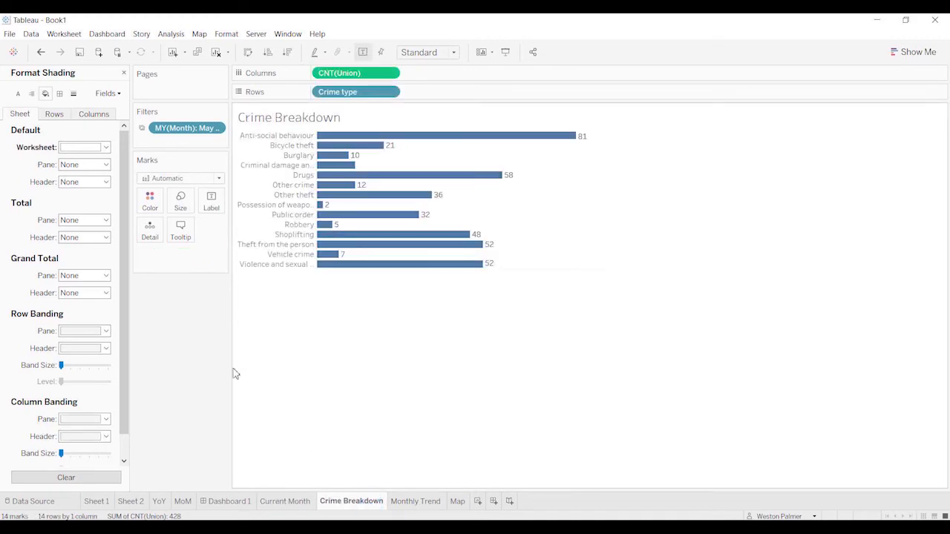
left_click(107, 165)
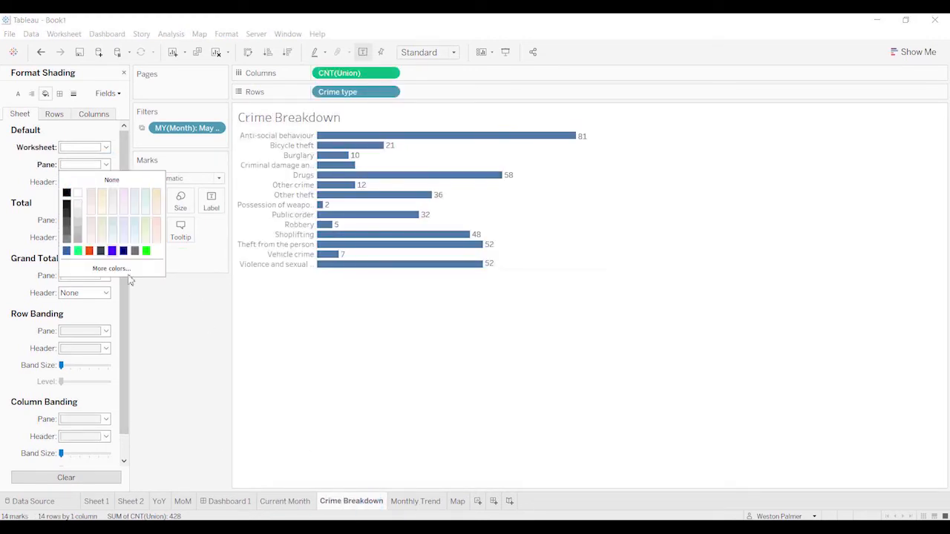
left_click(172, 324)
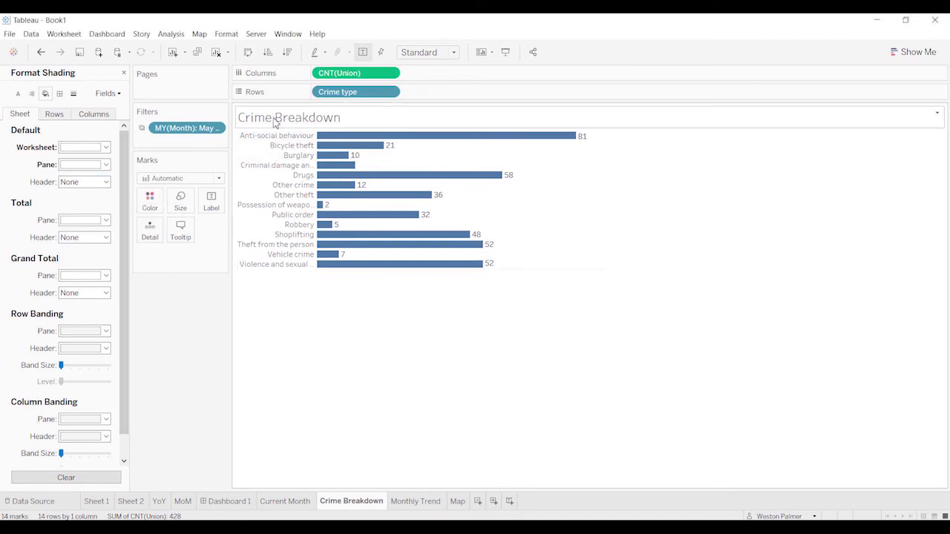
left_click(106, 183)
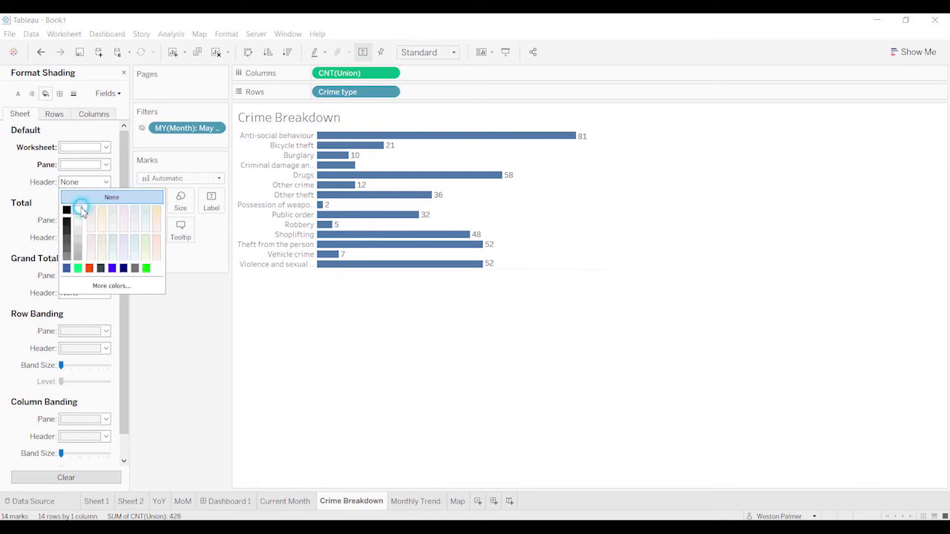
left_click(82, 212)
left_click(180, 327)
left_click(226, 501)
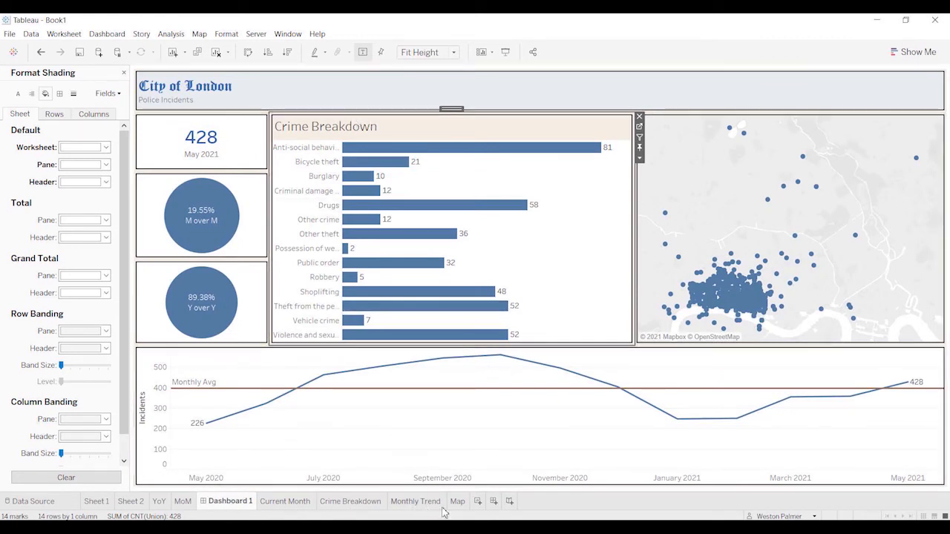
left_click(416, 502)
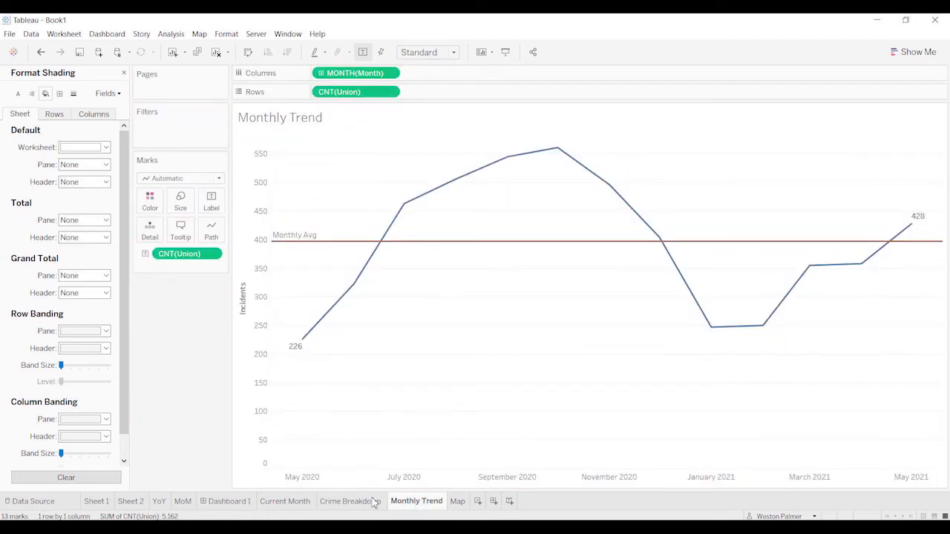
left_click(299, 504)
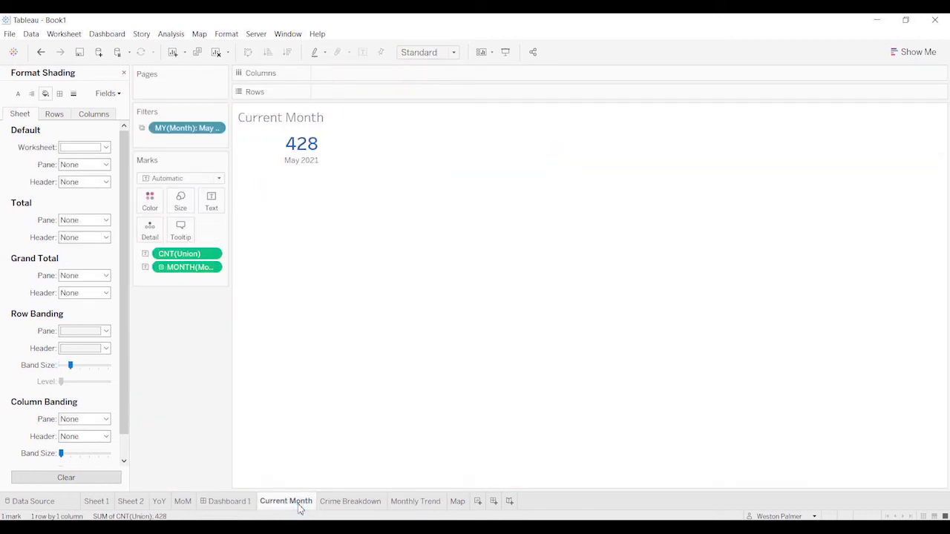
Step: Close the shading settings on the Crime Breakdown worksheet and colour its bars by the Crime type field
left_click(367, 505)
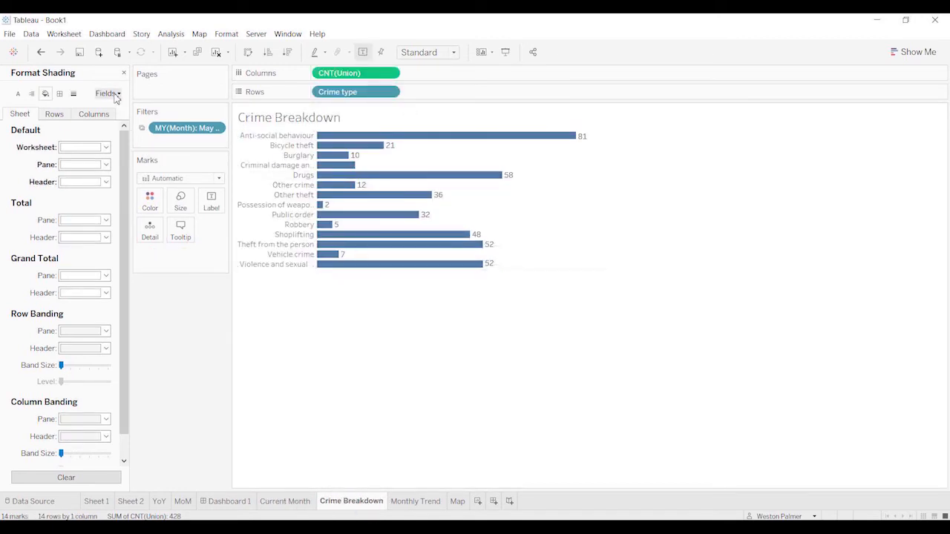
left_click(150, 202)
left_click(183, 405)
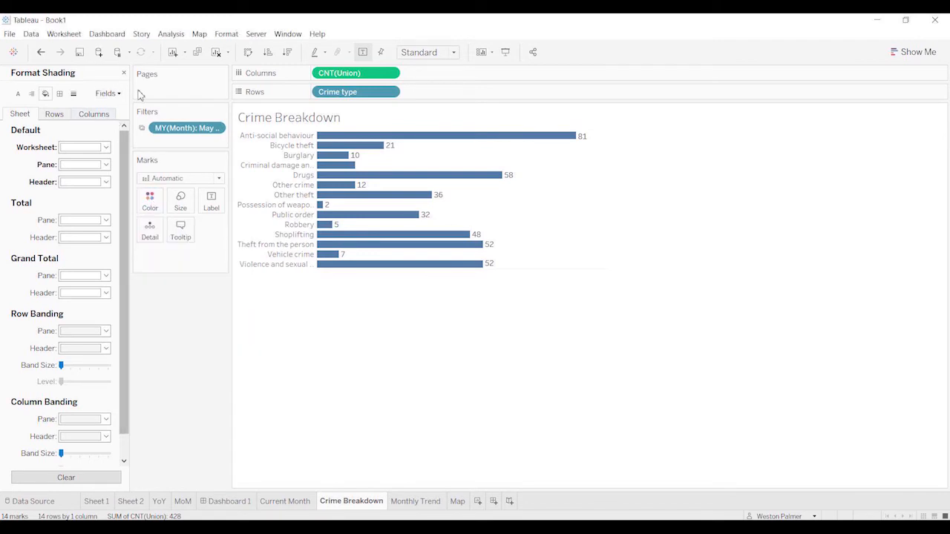
left_click(125, 73)
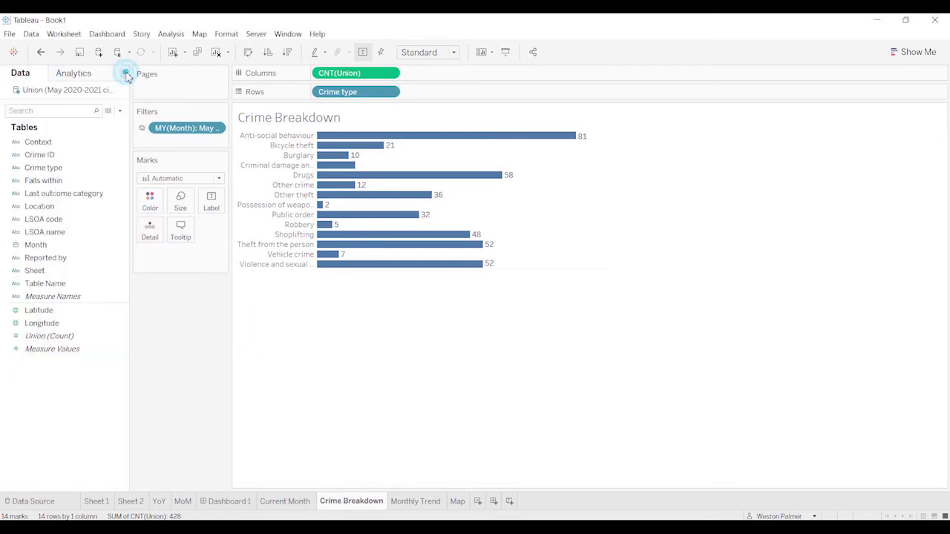
left_click(43, 170)
left_click_drag(42, 170, 153, 203)
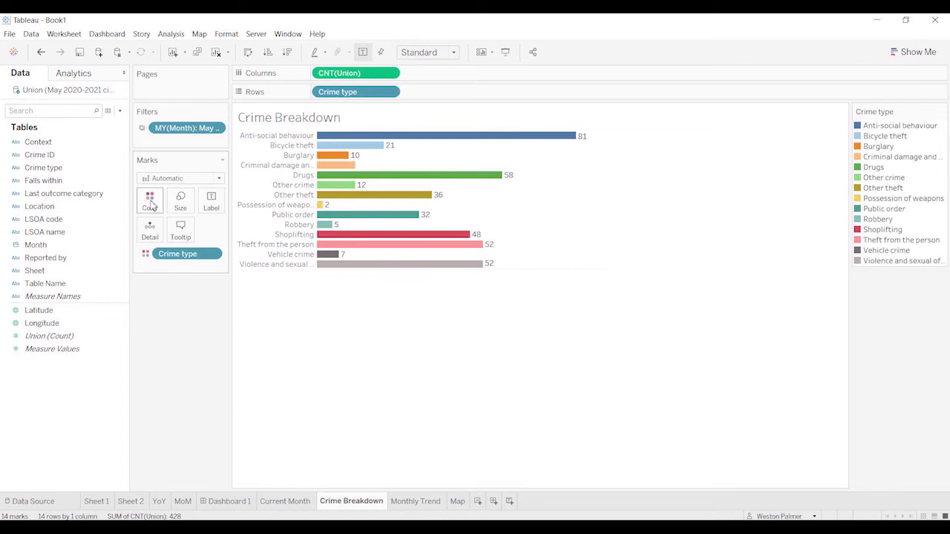
Step: Assign the Miller Stone colour palette to the Crime type values of the Crime Breakdown bars and apply it
left_click(151, 202)
left_click(181, 237)
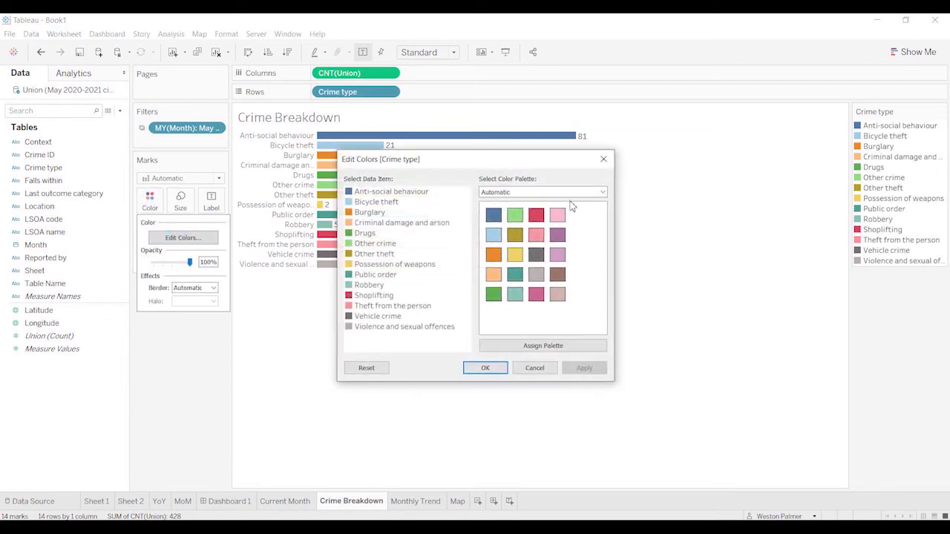
left_click(602, 193)
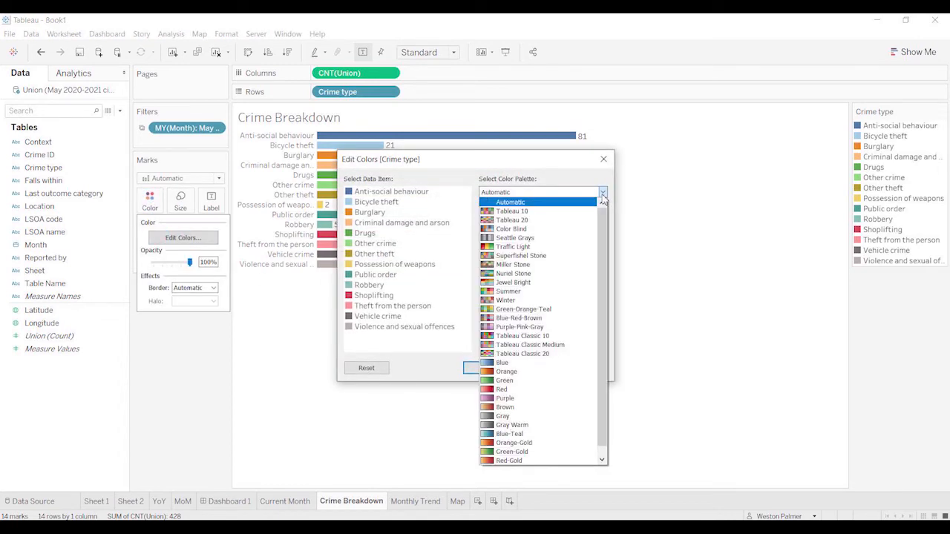
left_click(570, 265)
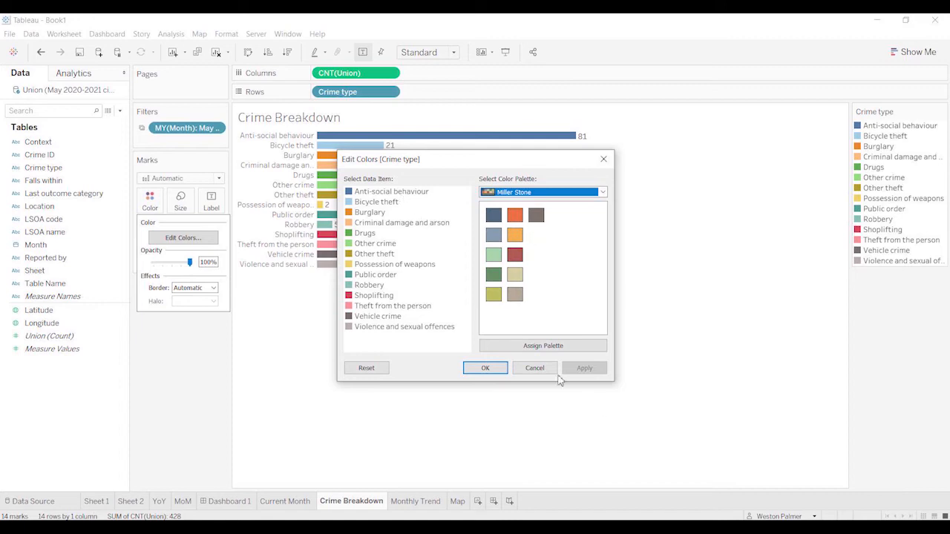
left_click(544, 349)
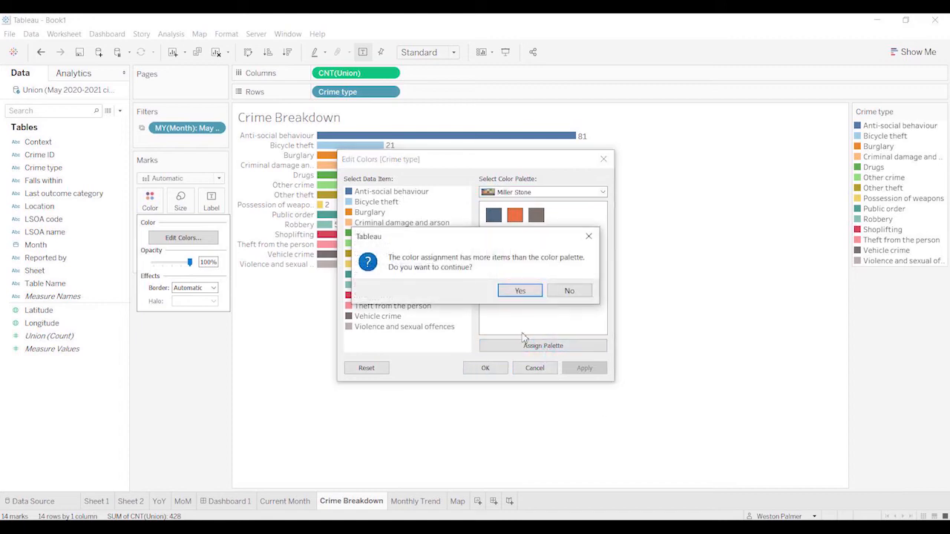
left_click(520, 290)
left_click_drag(490, 157, 507, 161)
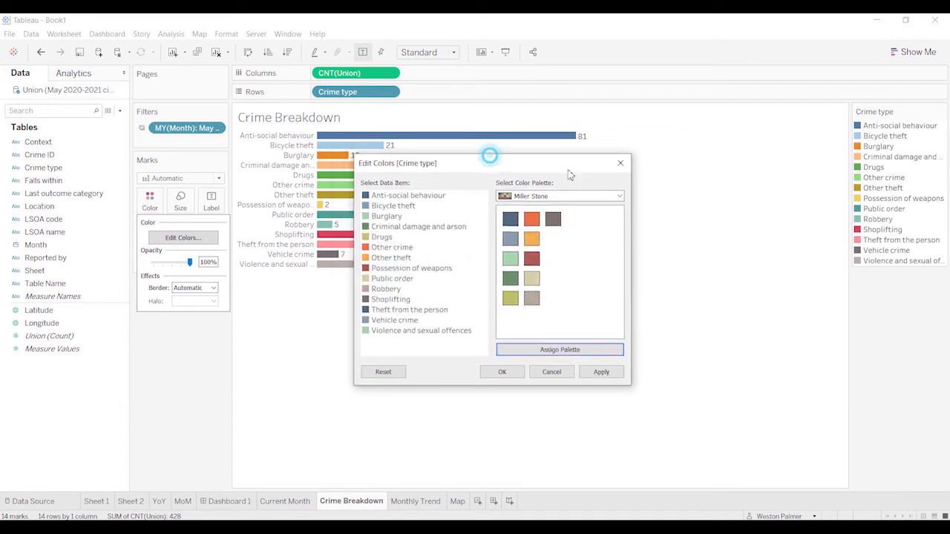
left_click_drag(569, 173, 668, 213)
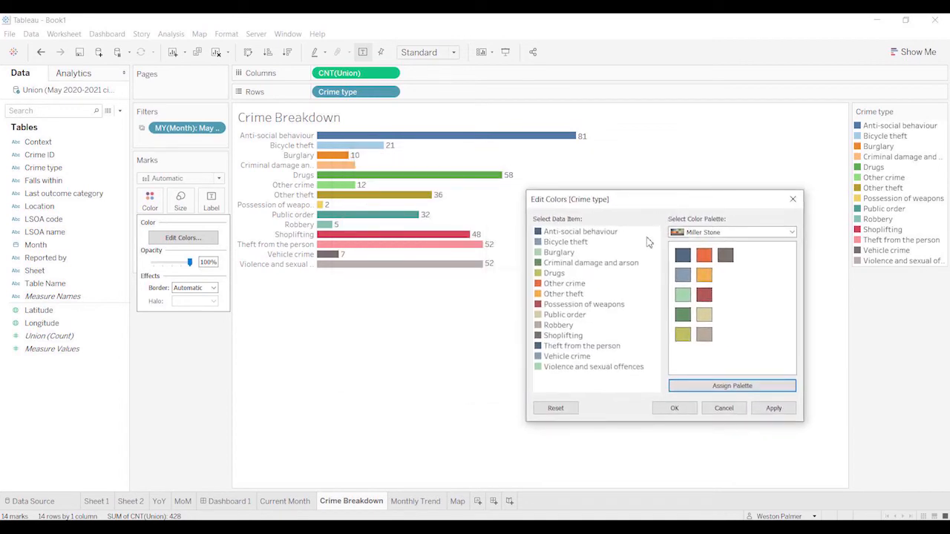
left_click(760, 386)
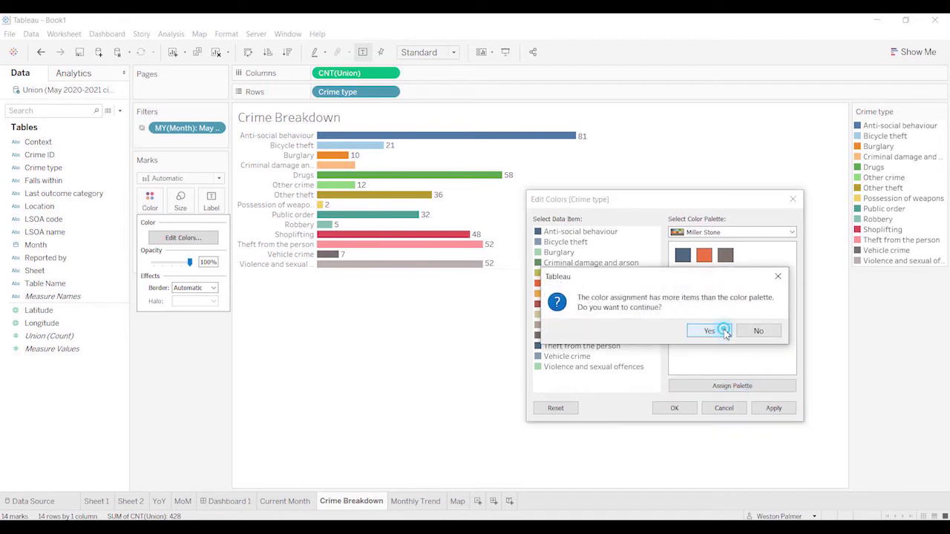
left_click(710, 331)
left_click(772, 411)
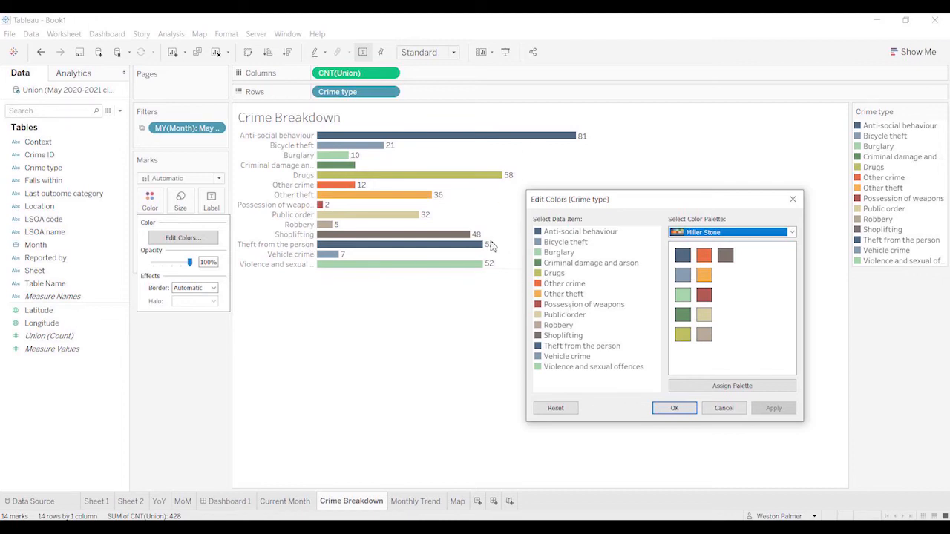
Step: Recolour Possession of weapons dark blue and Theft from the person red using the Miller Stone palette
left_click(579, 306)
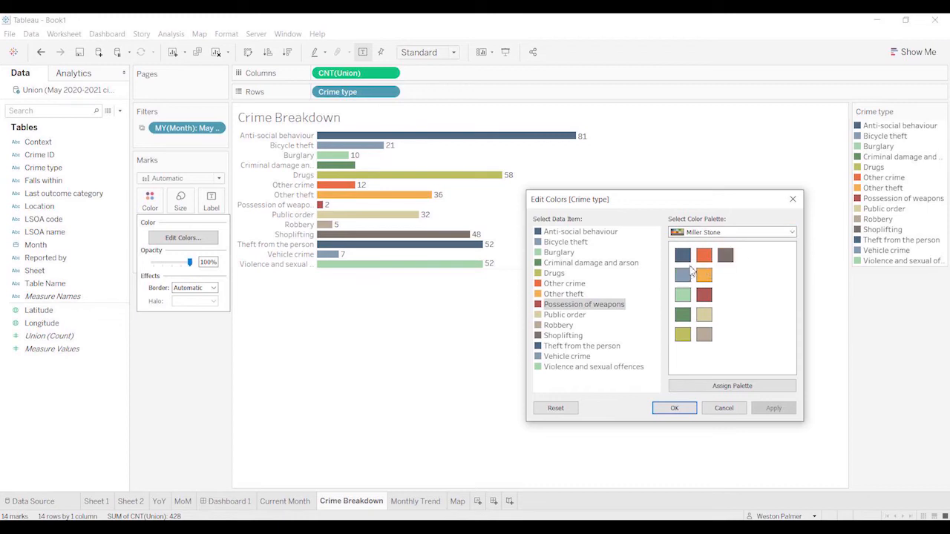
left_click(683, 256)
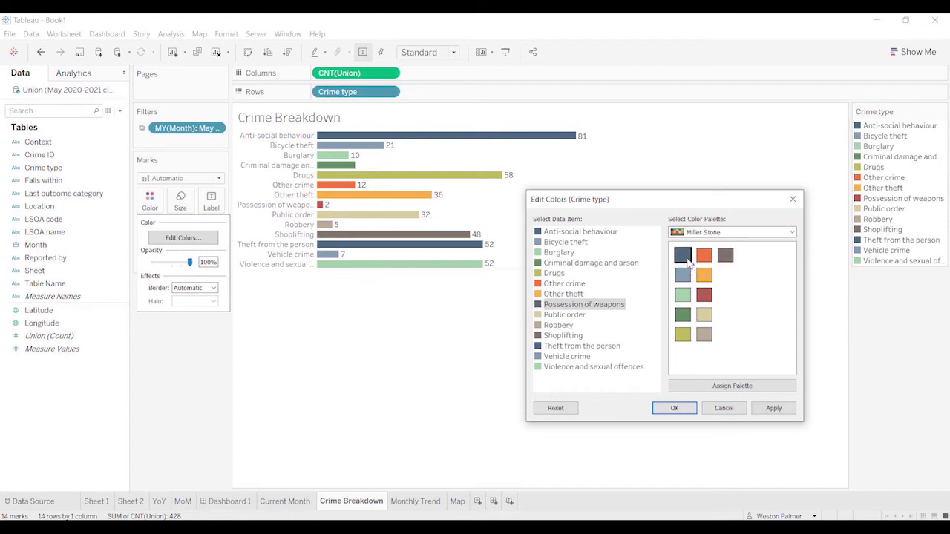
left_click(577, 348)
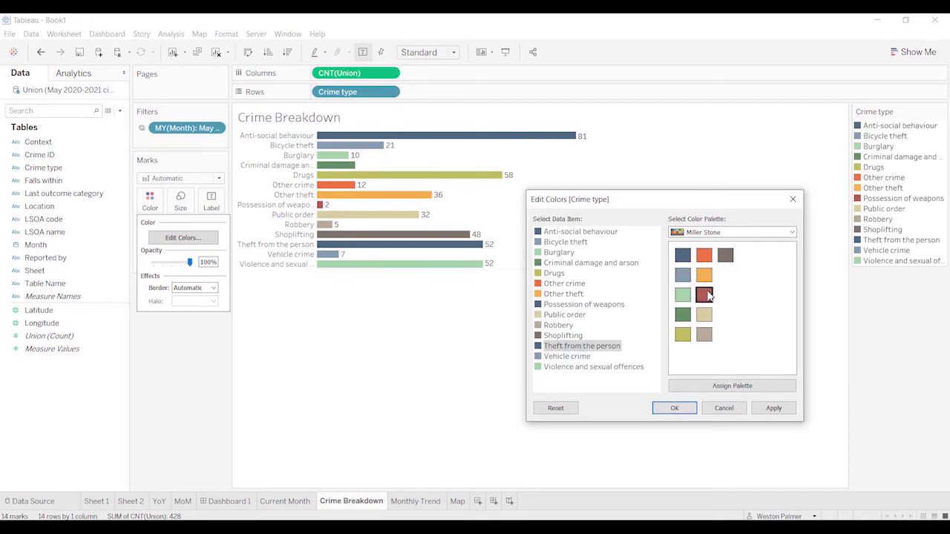
left_click(703, 294)
Step: Give Other crime and Other theft the same light blue-grey from the Miller Stone palette
left_click(567, 284)
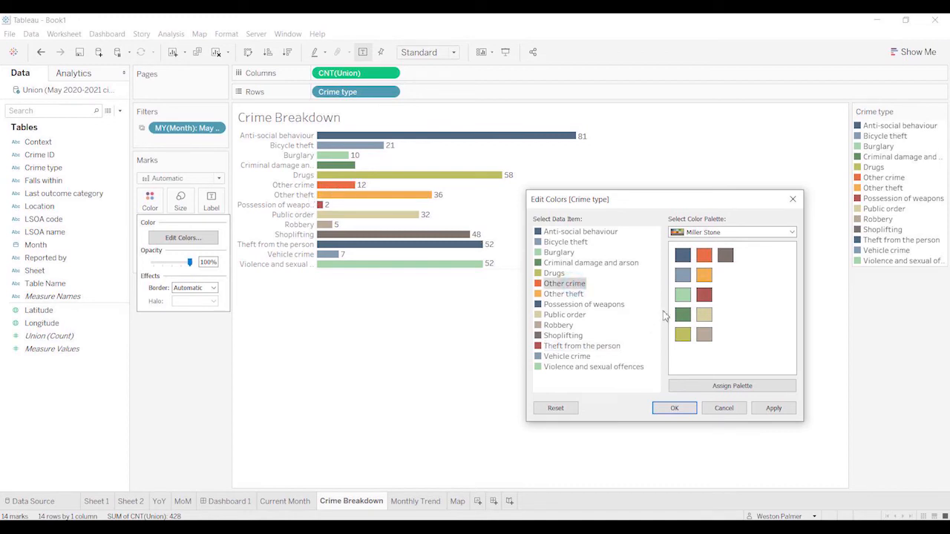
left_click(682, 275)
left_click(571, 295)
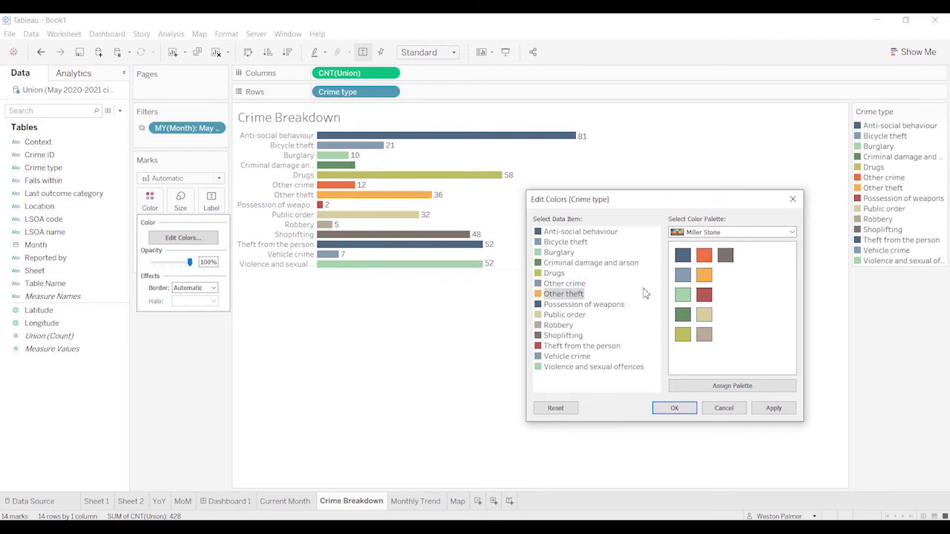
left_click(682, 276)
Step: Recolour Vehicle crime red-orange and Bicycle theft light orange, then apply and accept the Crime type colours
left_click(555, 357)
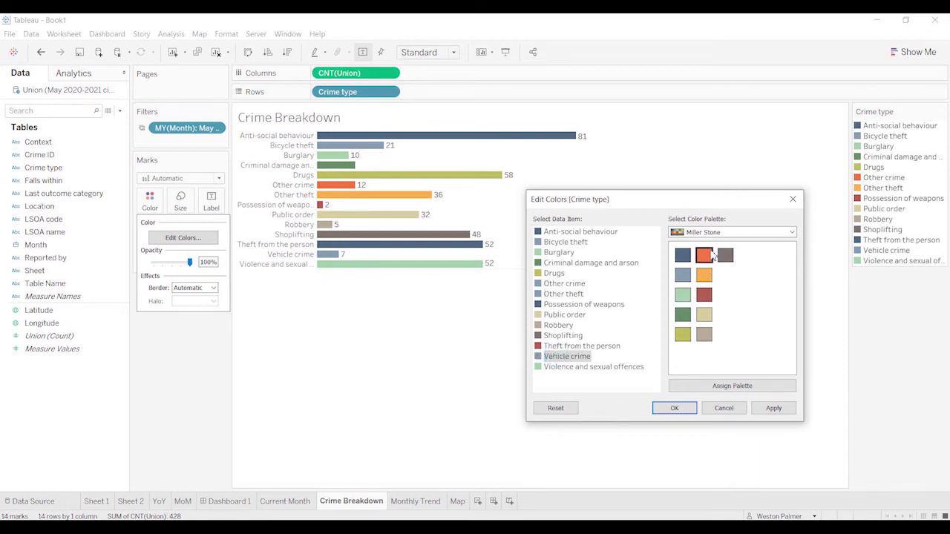
left_click(704, 255)
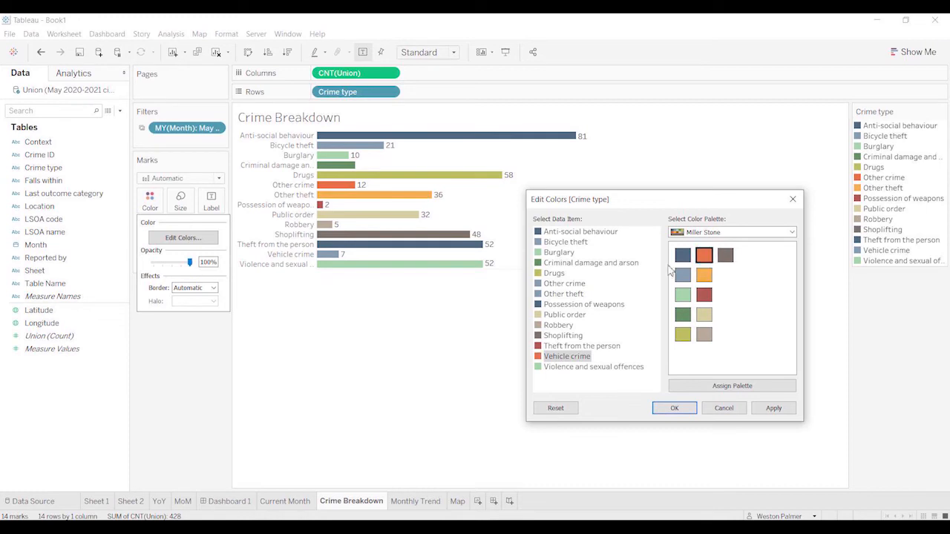
left_click(556, 243)
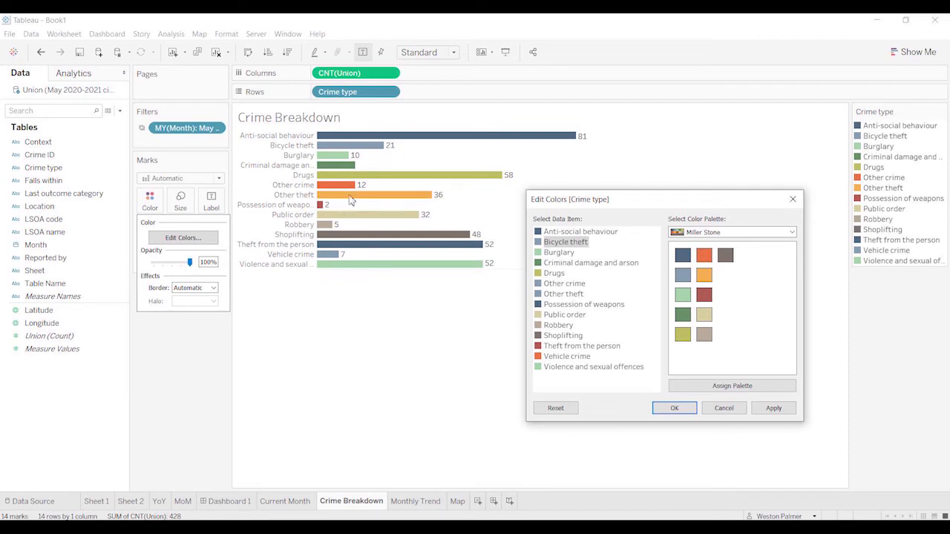
left_click(698, 280)
left_click(774, 410)
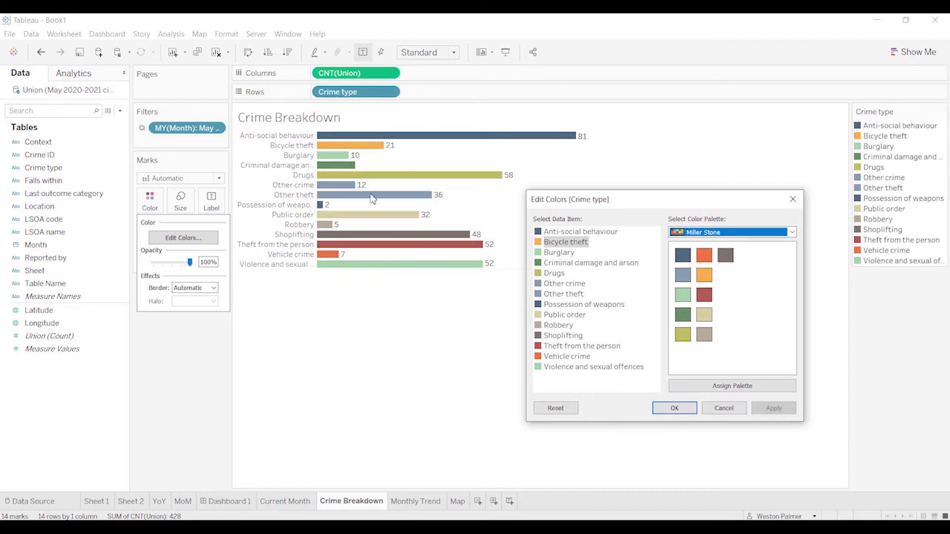
left_click(672, 409)
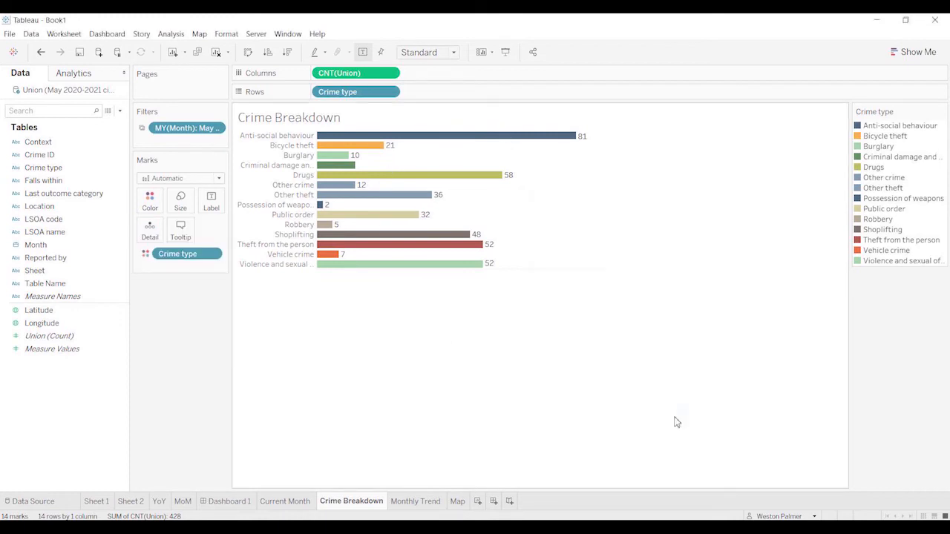
Step: Colour the marks on the Map worksheet by the Crime type field and return to Dashboard 1
left_click(456, 502)
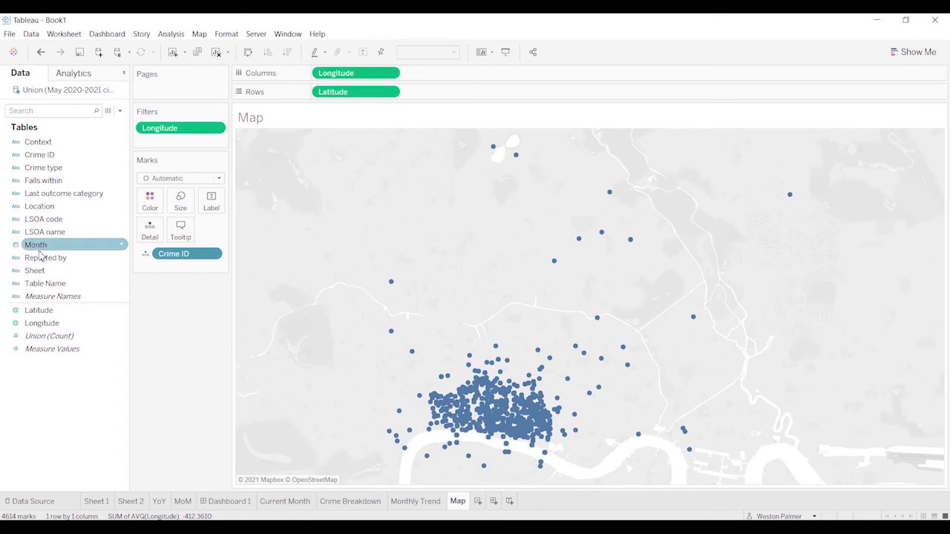
left_click_drag(46, 168, 150, 202)
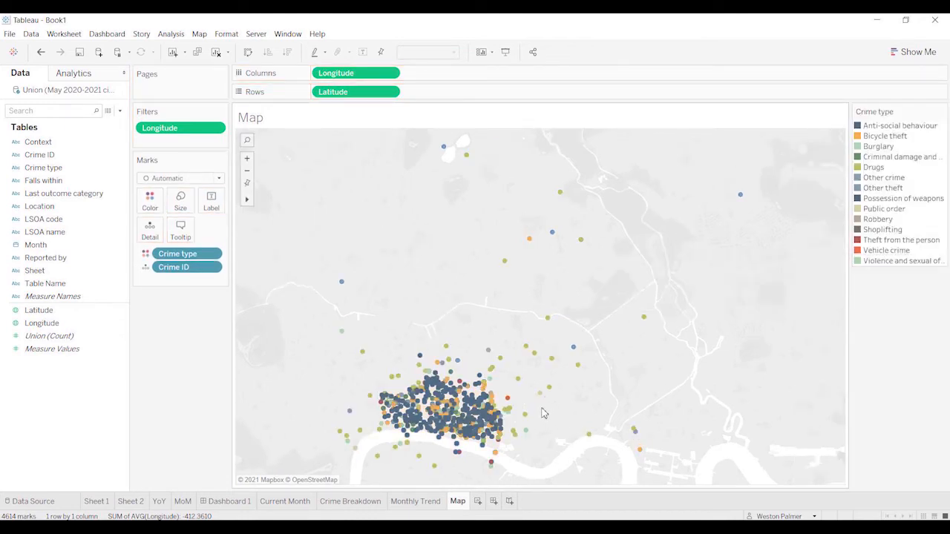
left_click(230, 502)
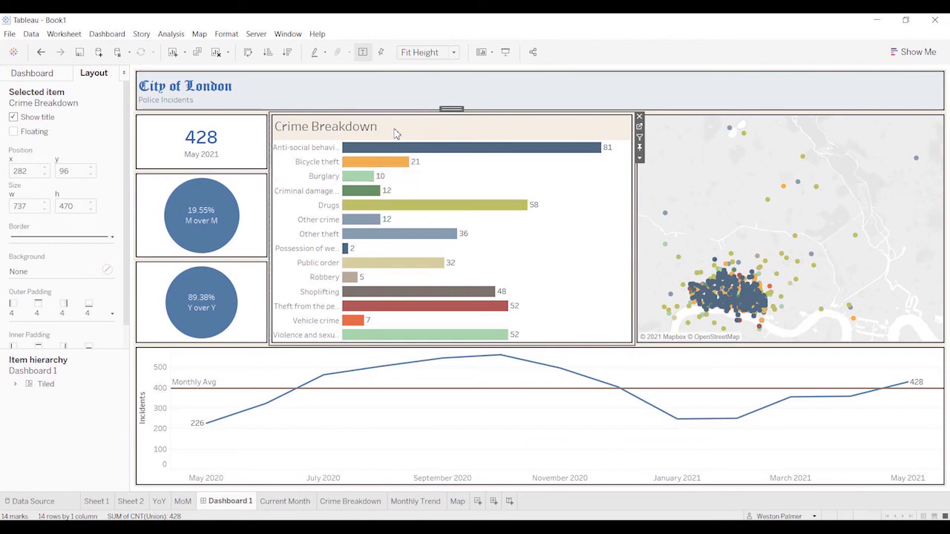
Step: Start a dashboard highlight action and exclude Current Month, Map and MoM from its source sheets, keeping Crime Breakdown
left_click(112, 35)
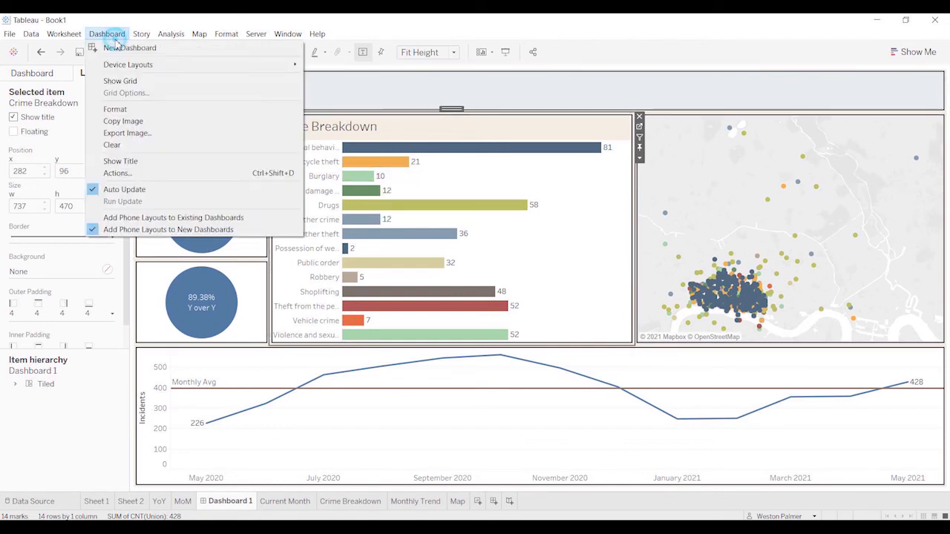
left_click(119, 173)
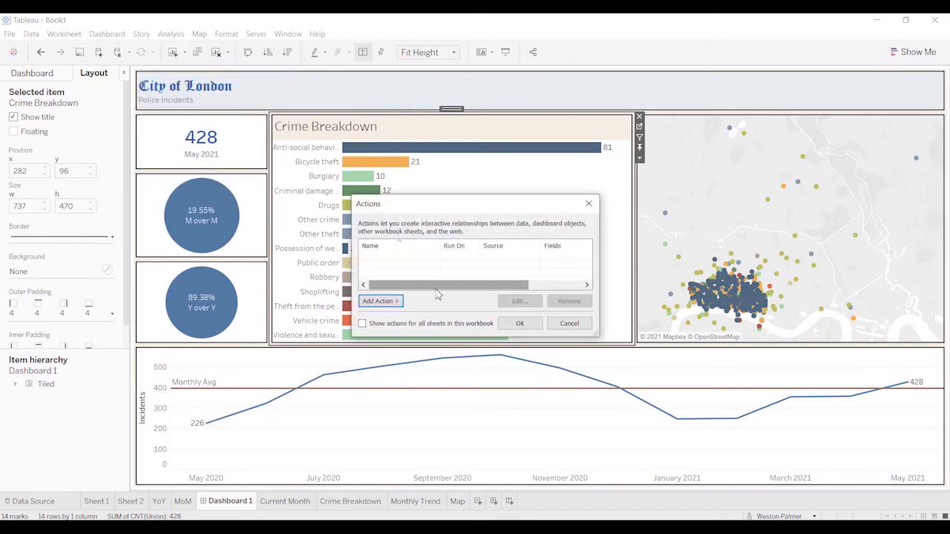
left_click(382, 302)
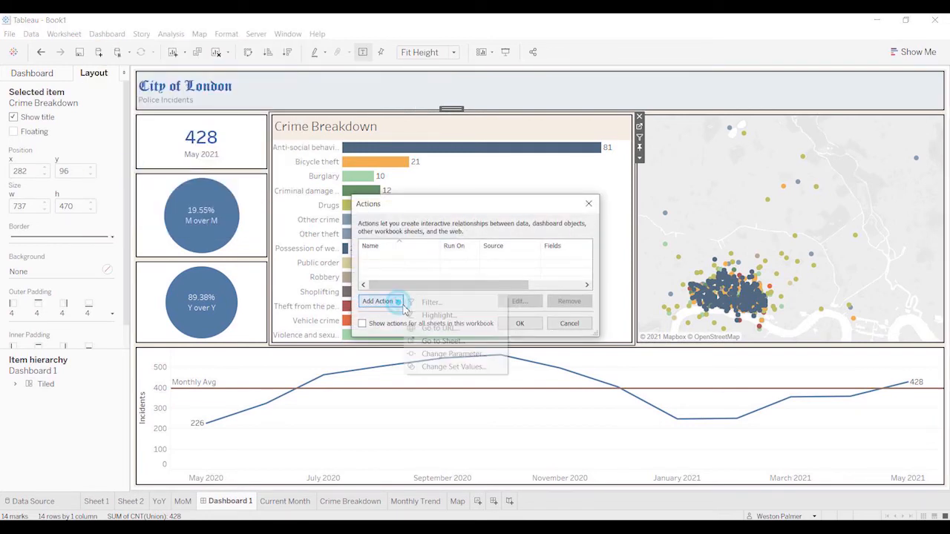
left_click(468, 319)
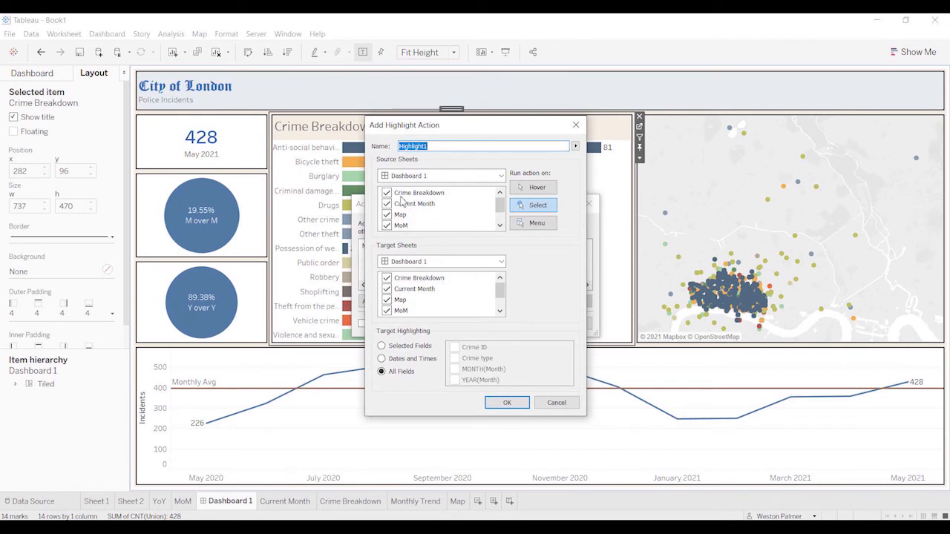
left_click(394, 207)
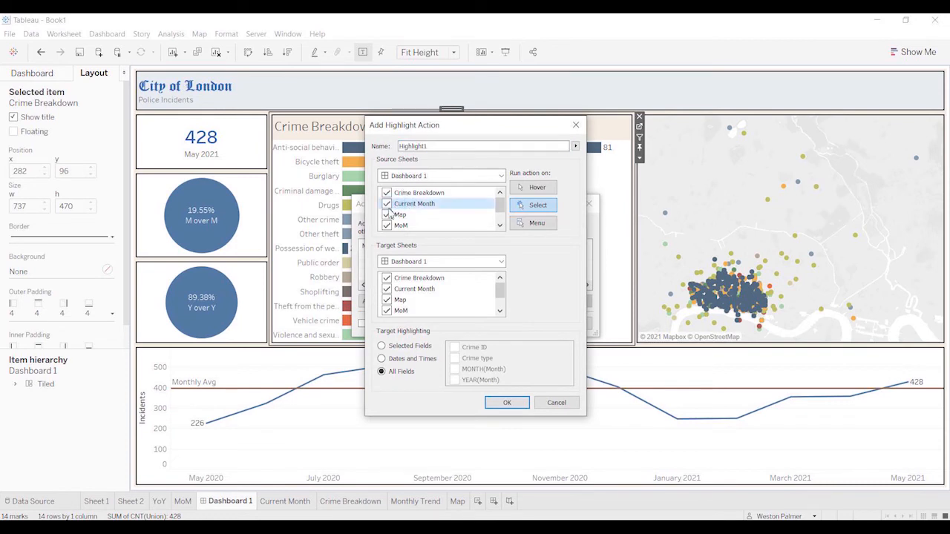
left_click(386, 203)
left_click(387, 214)
left_click(386, 225)
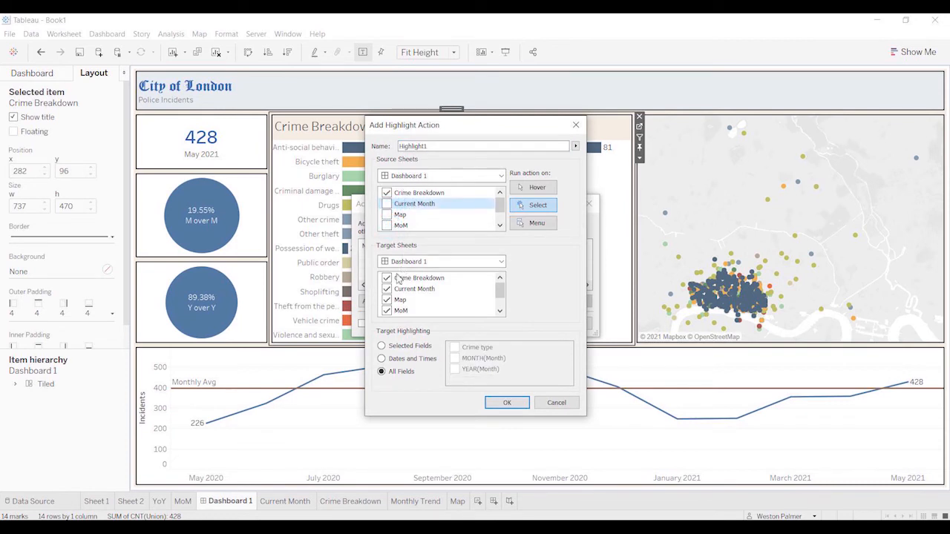
Step: Exclude Crime Breakdown, Current Month and MoM from the highlight action's targets, run it on Select, and save the action
left_click(386, 289)
left_click(387, 277)
left_click(386, 310)
left_click(535, 187)
left_click(524, 210)
left_click(508, 404)
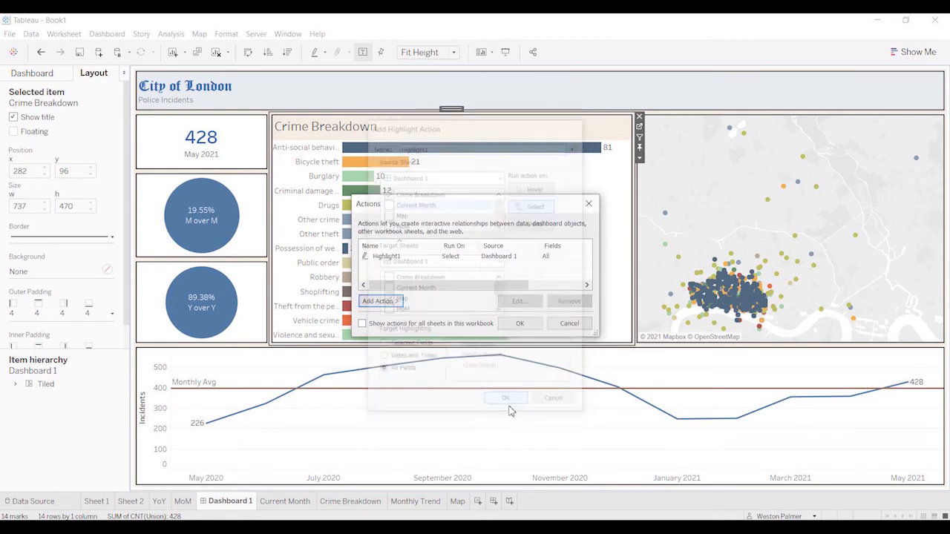
left_click(521, 324)
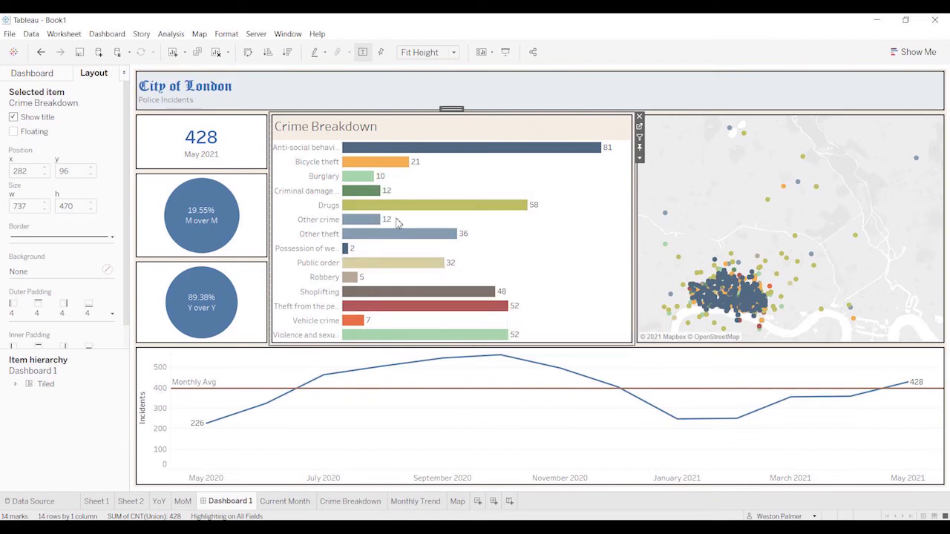
Step: Test the highlight action by selecting and deselecting the Drugs and Theft from the person bars
left_click(387, 208)
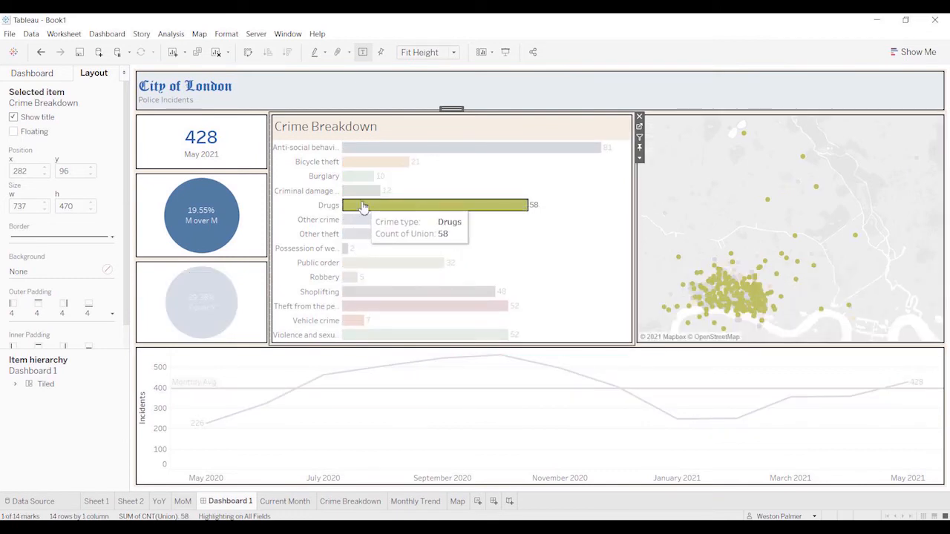
left_click(363, 206)
left_click(378, 306)
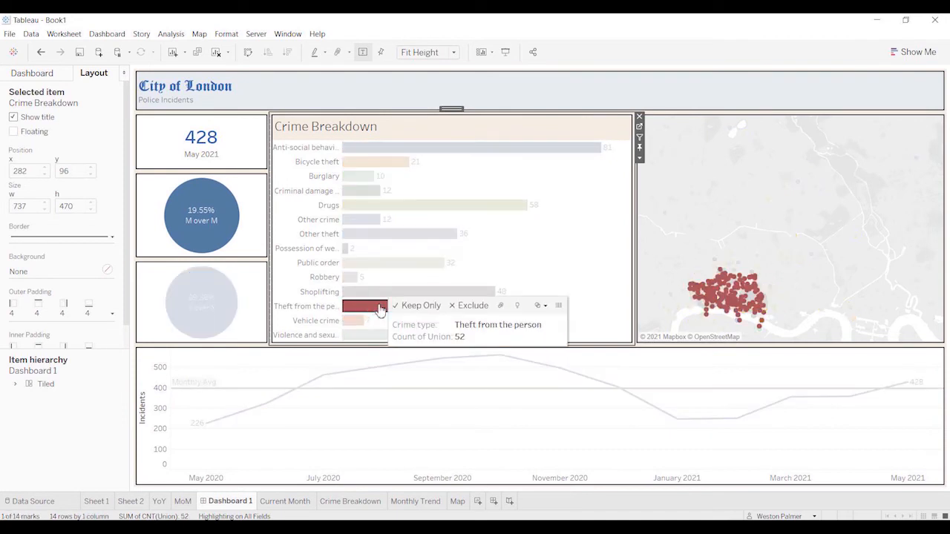
left_click(379, 307)
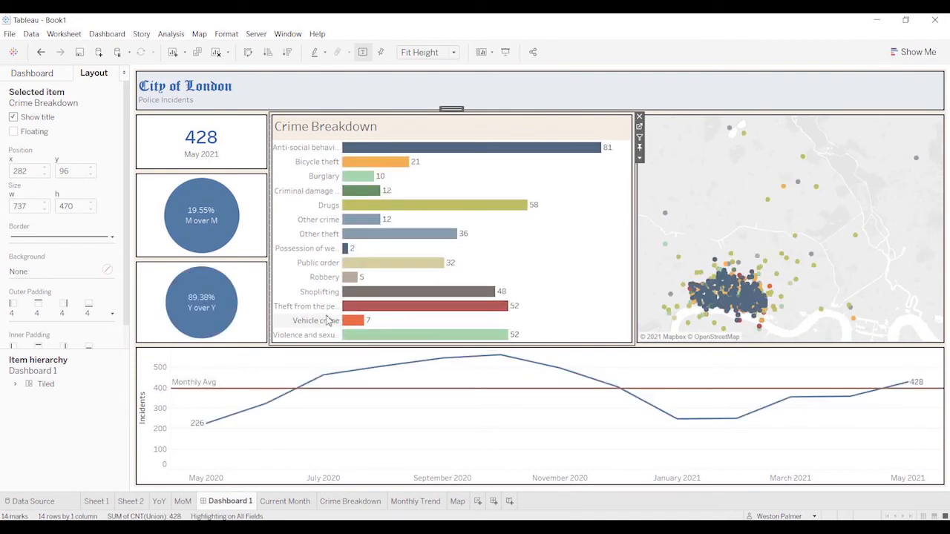
Step: Widen the crime type label column of the dashboard's Crime Breakdown chart and go to its worksheet
left_click_drag(343, 307, 370, 311)
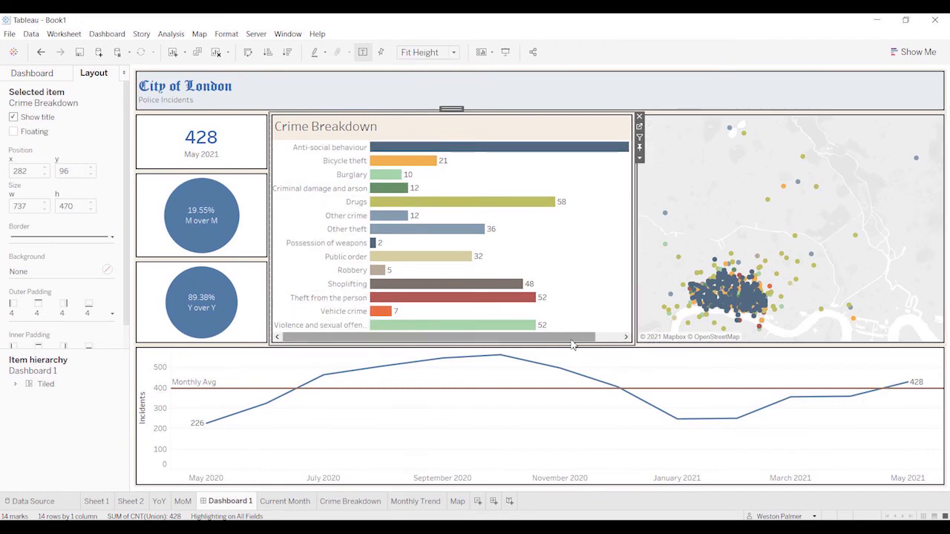
left_click_drag(572, 343, 623, 338)
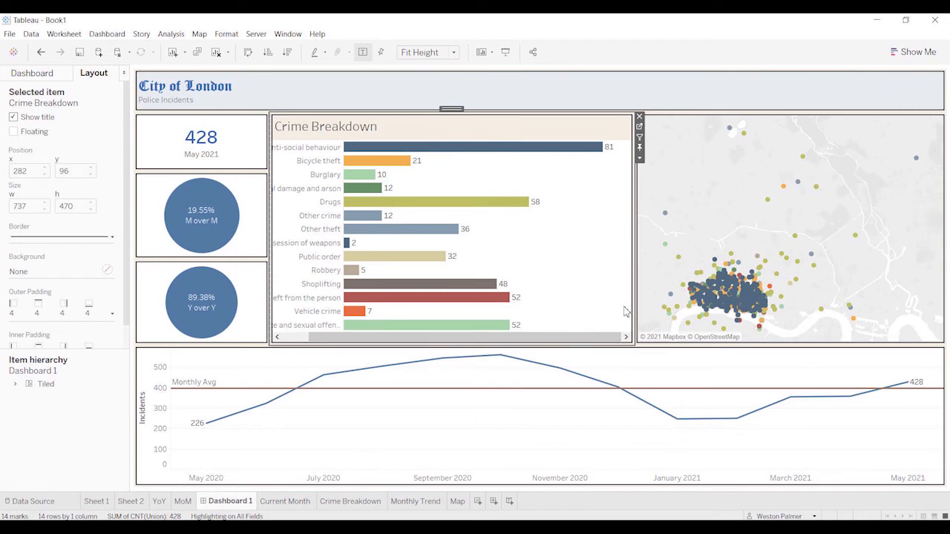
left_click(639, 126)
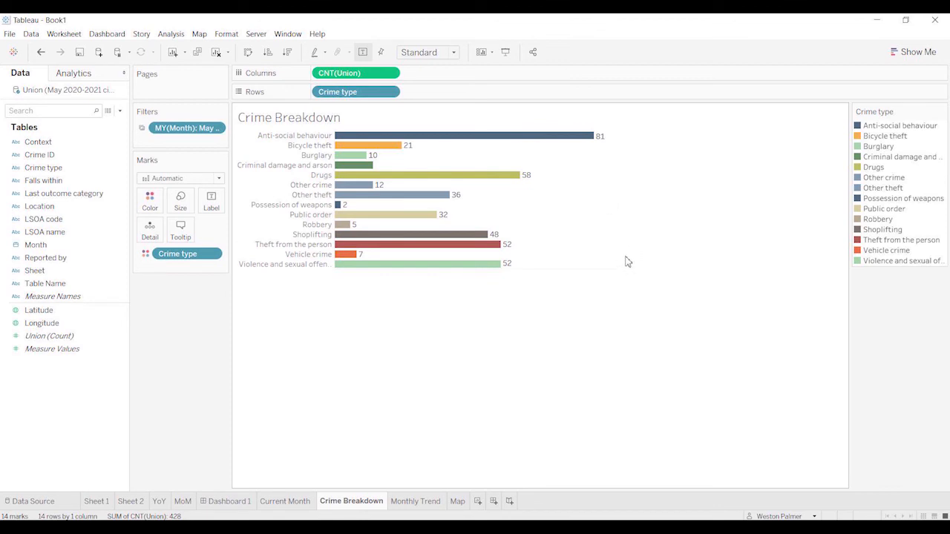
Step: Narrow the Crime Breakdown worksheet's chart slightly, check its fit on the dashboard, and go back to its worksheet
left_click_drag(624, 255, 611, 255)
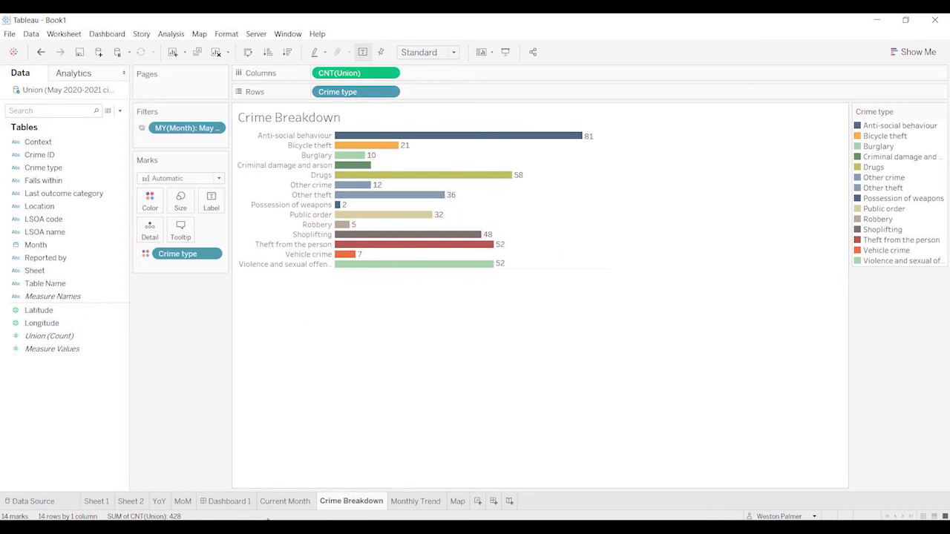
left_click(229, 502)
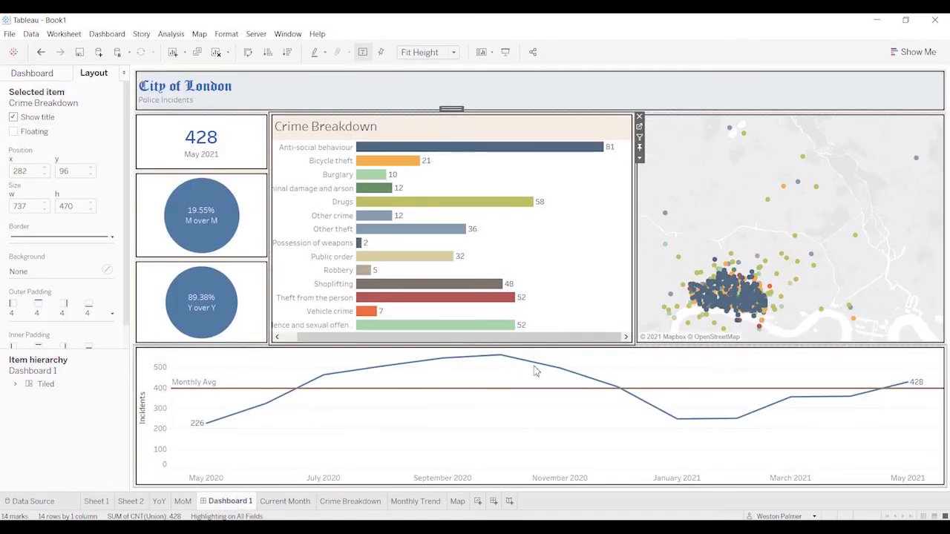
left_click(639, 159)
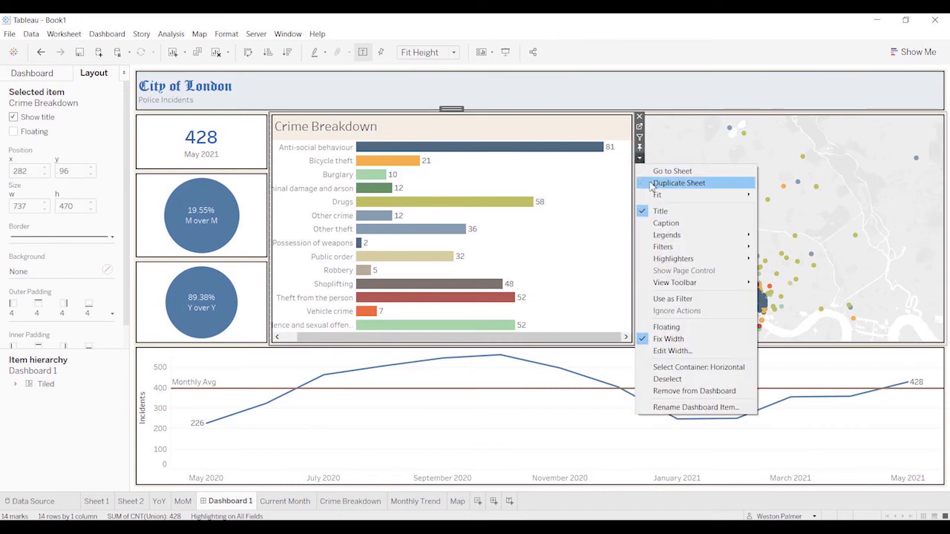
mouse_move(659, 196)
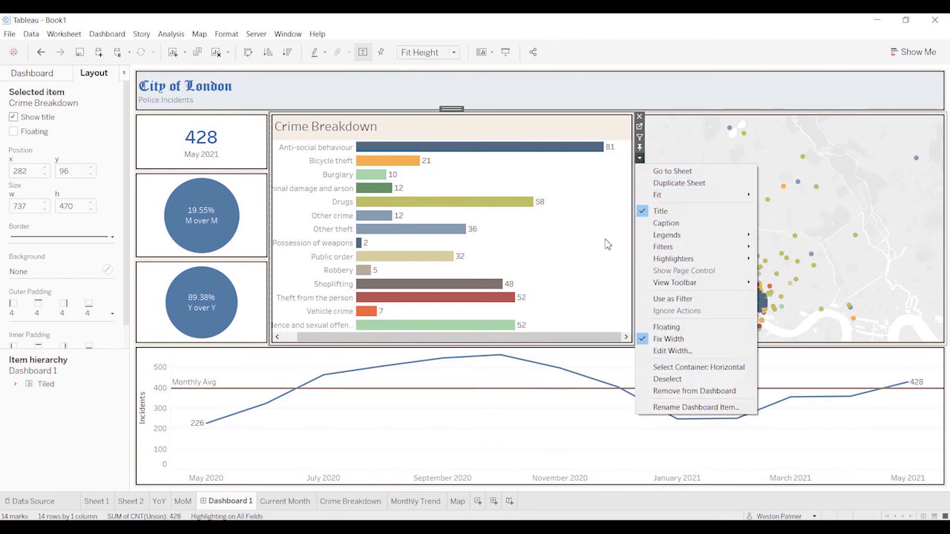
left_click(639, 129)
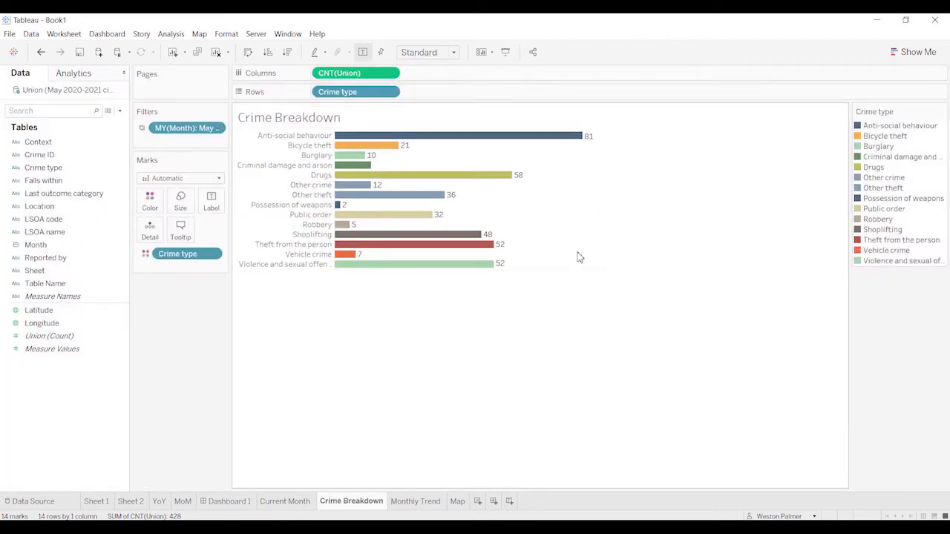
Step: Narrow the Crime Breakdown worksheet's chart further and return to Dashboard 1
right_click(522, 276)
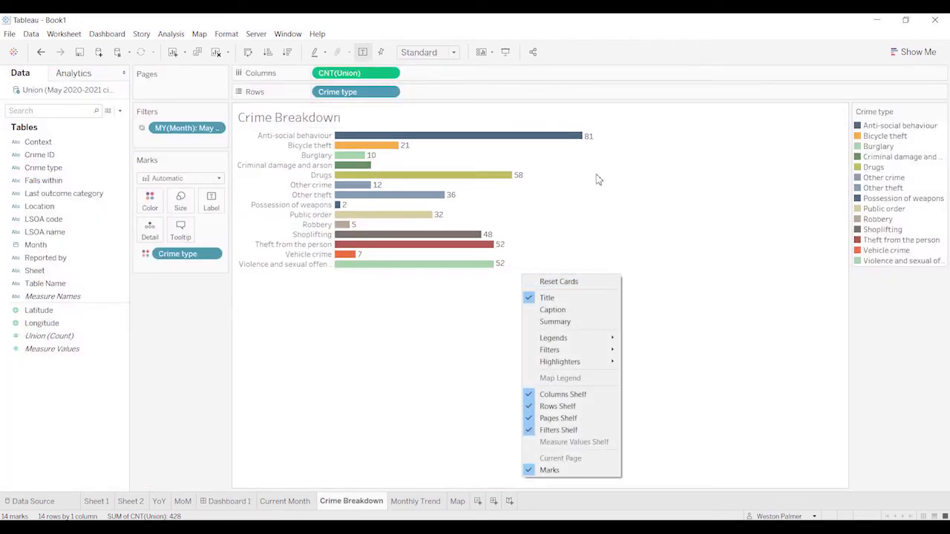
left_click(587, 229)
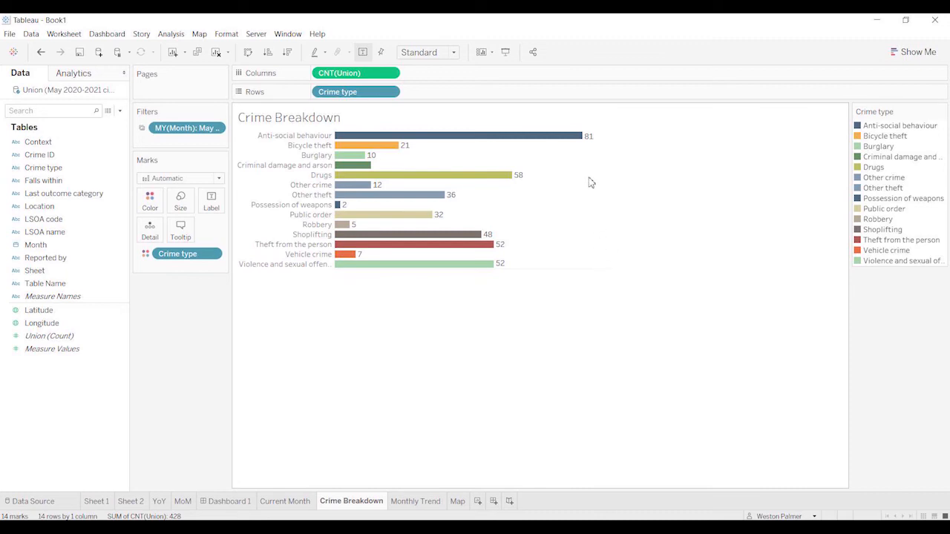
left_click_drag(611, 269, 578, 270)
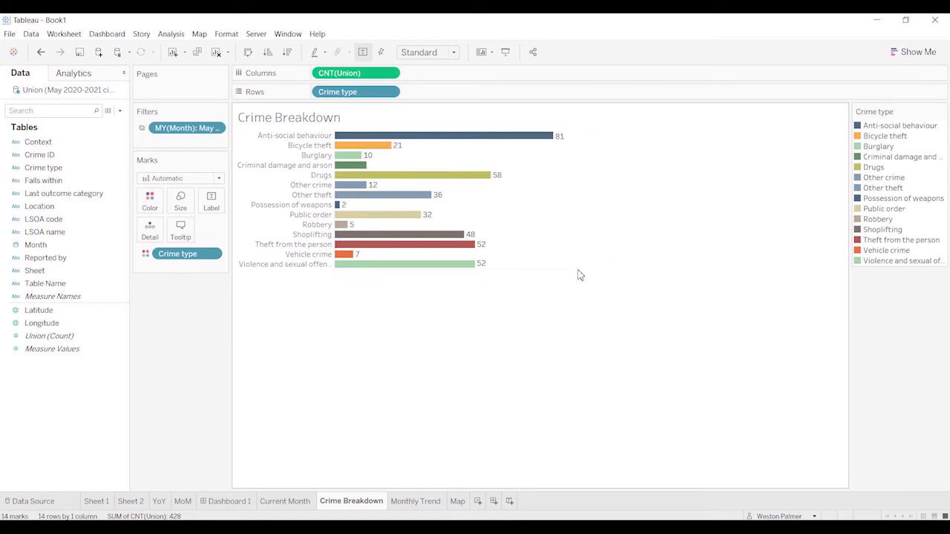
left_click(252, 501)
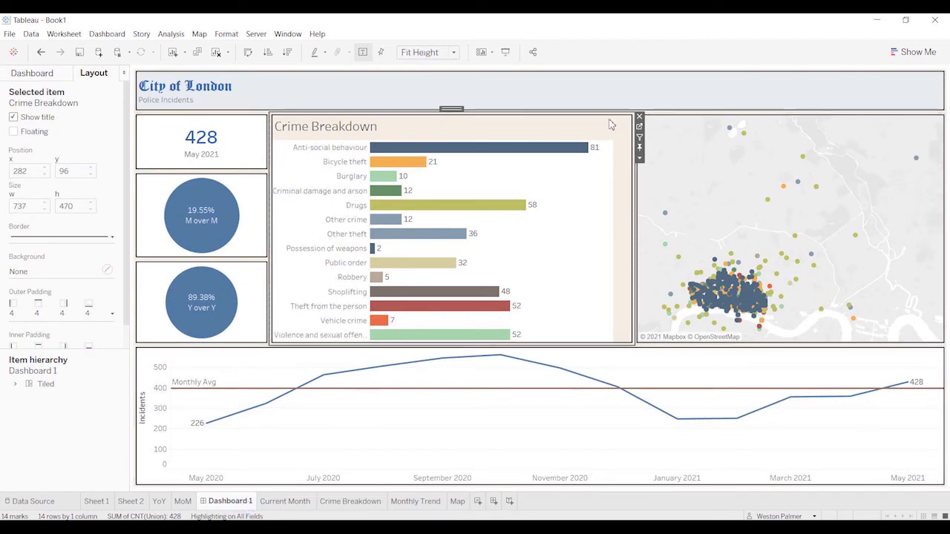
Step: Give the Crime Breakdown item on the dashboard a white background at 100% opacity
left_click(638, 158)
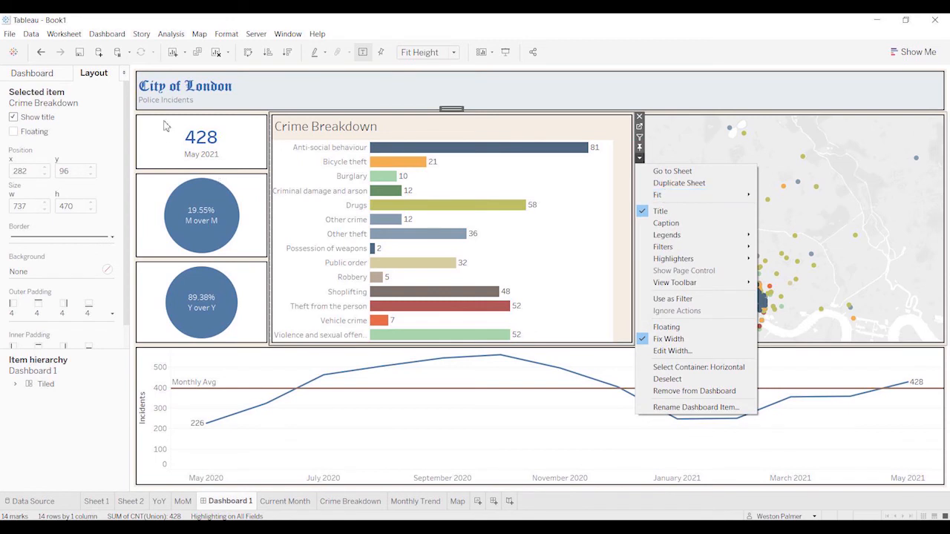
left_click(562, 136)
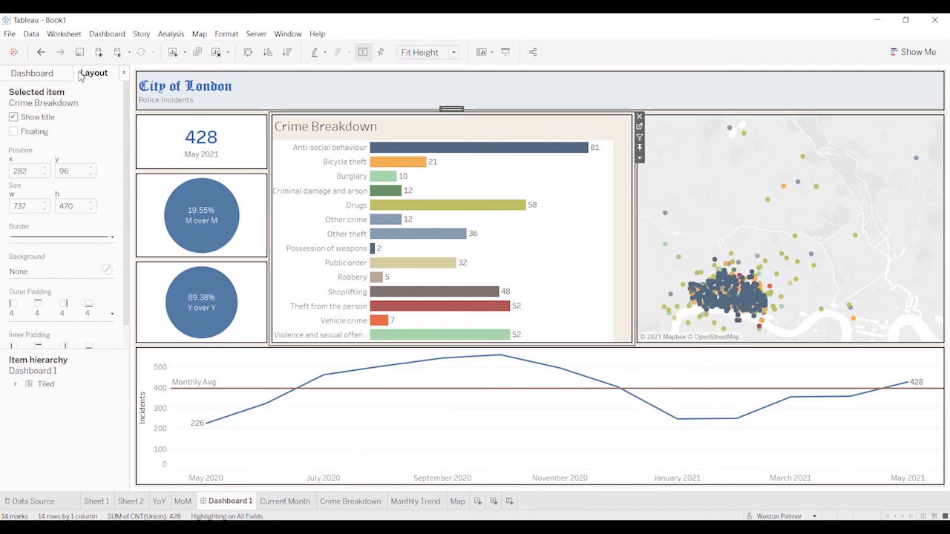
left_click(106, 272)
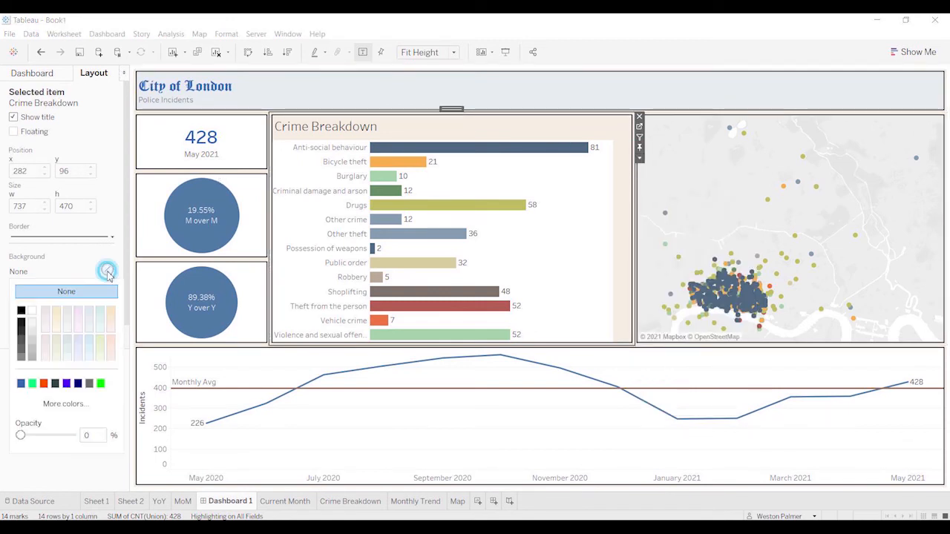
left_click(33, 313)
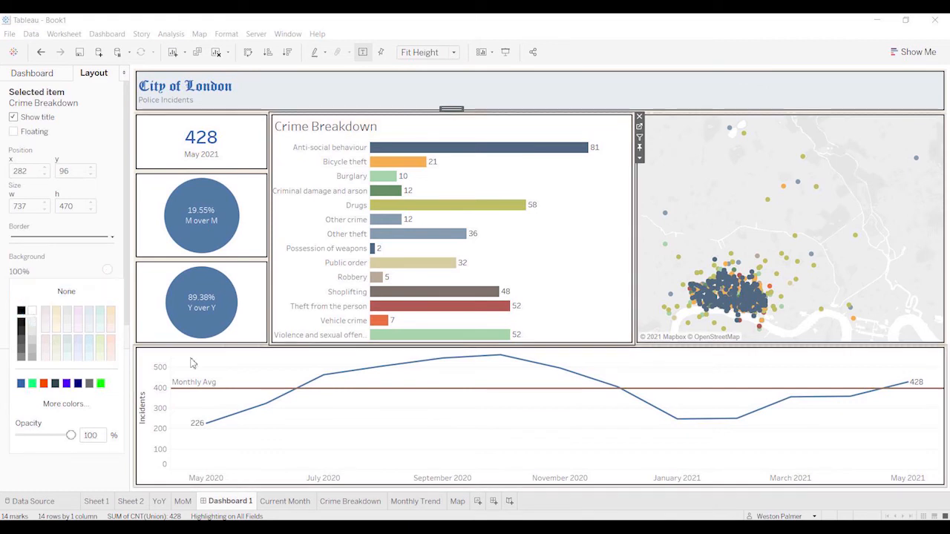
left_click(57, 475)
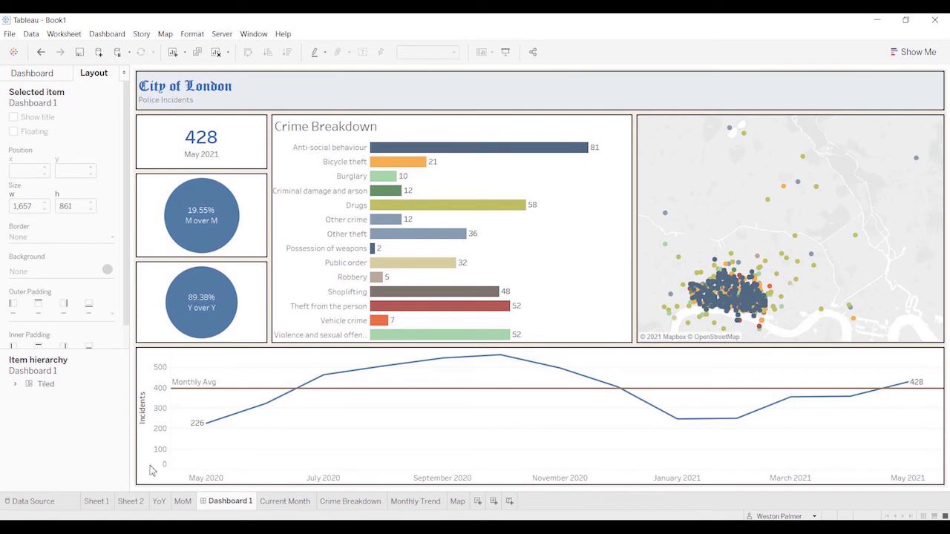
Step: Go to the MoM worksheet and save its CNT(Union) percent difference as a calculated field named "MoM change"
left_click(249, 219)
left_click(276, 190)
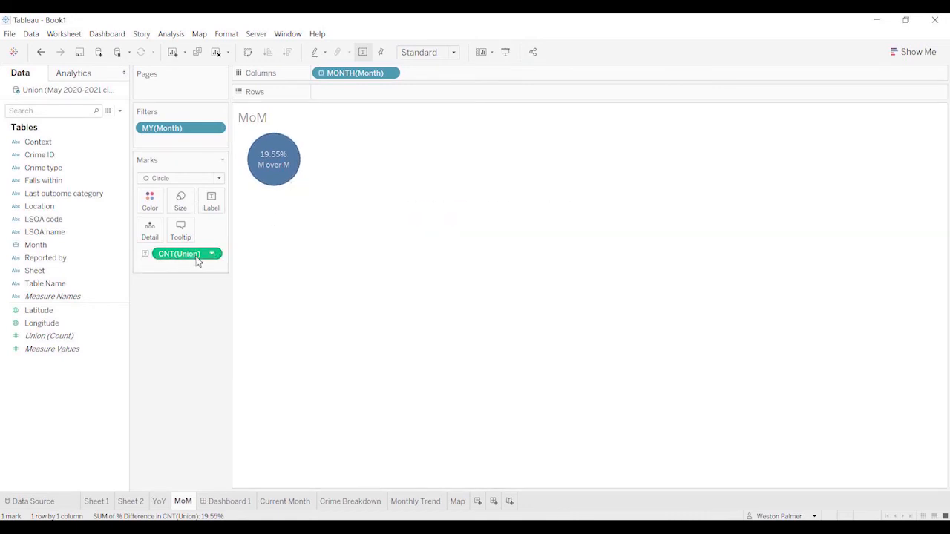
mouse_move(198, 260)
left_click_drag(198, 260, 59, 401)
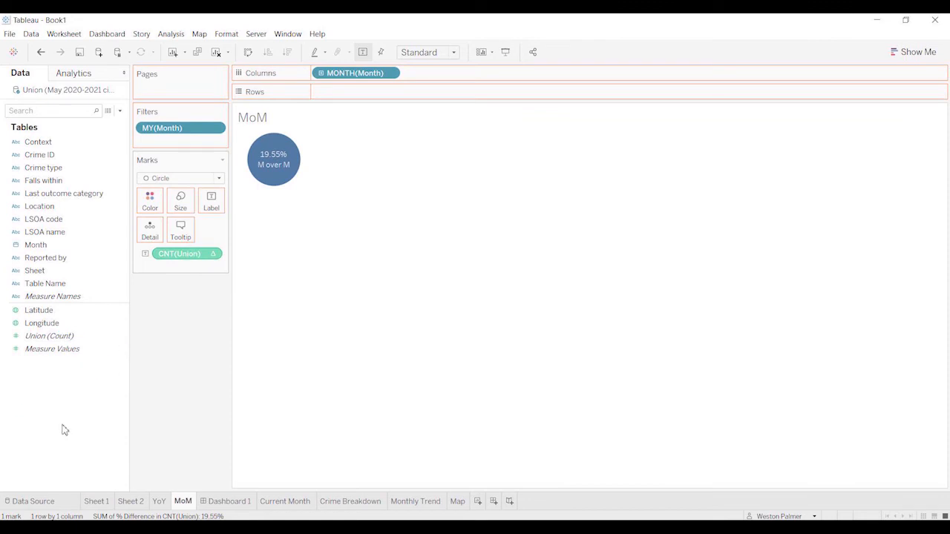
left_click_drag(66, 438, 89, 390)
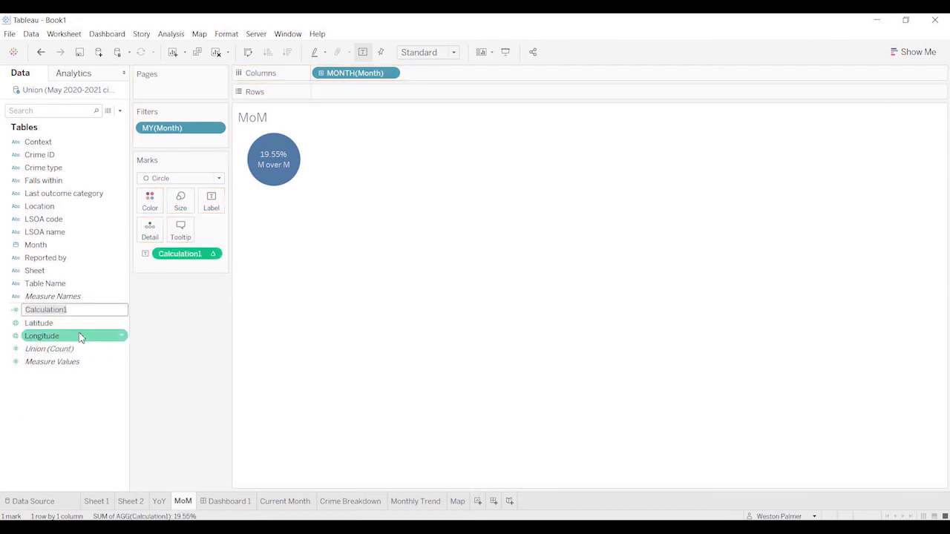
type("MoM change")
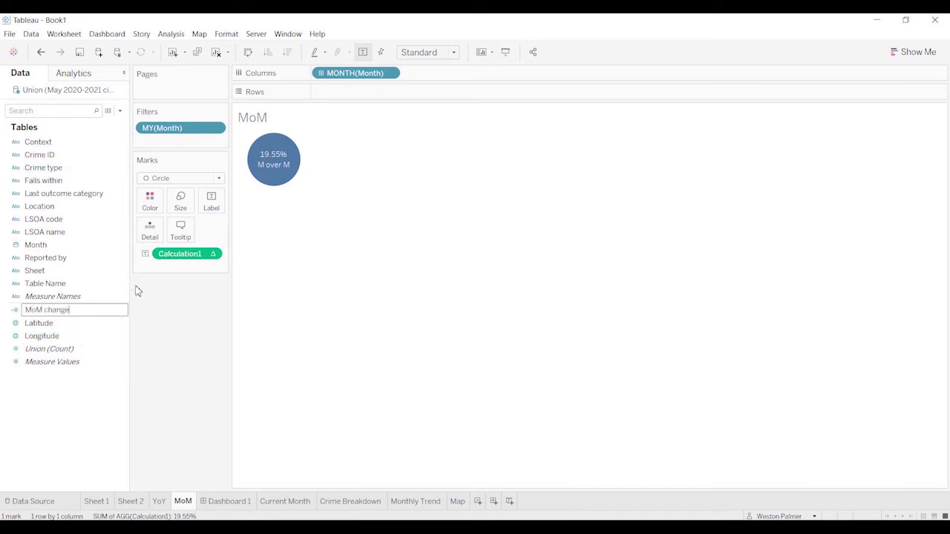
key("Return")
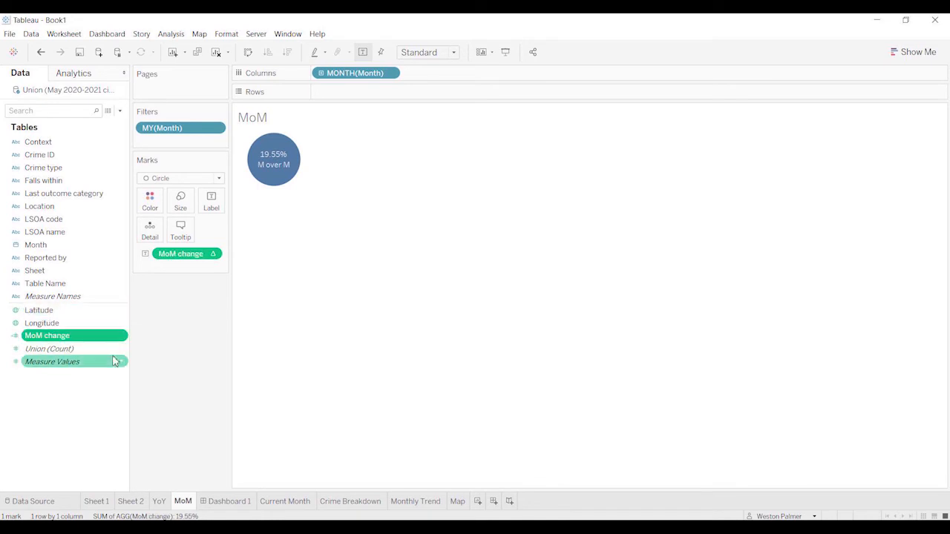
Step: Open the MoM change calculation, examine its formula from the beginning, and close it
right_click(122, 335)
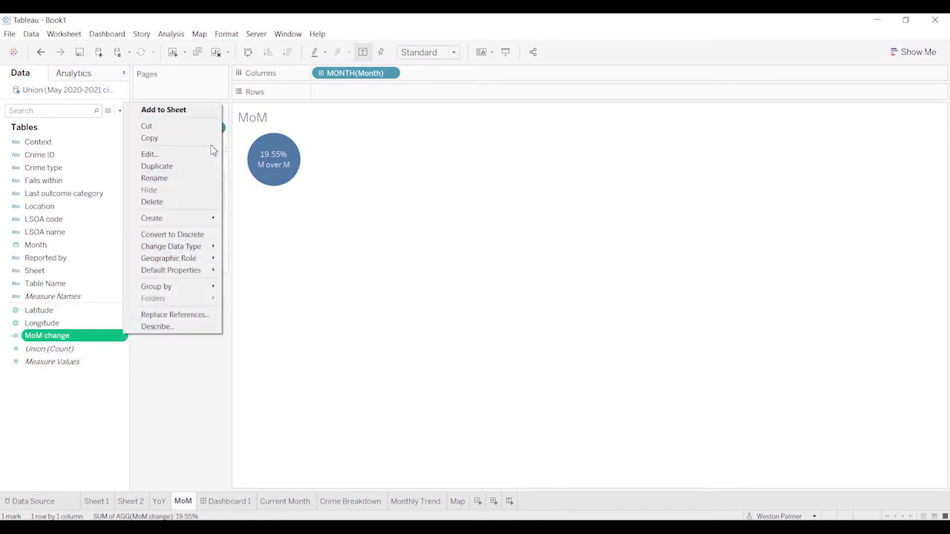
left_click(211, 153)
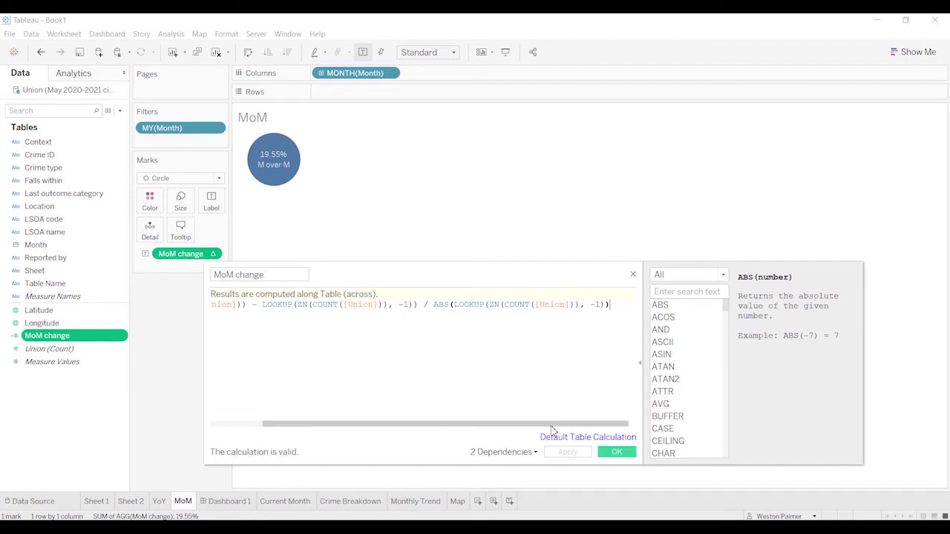
left_click_drag(547, 428, 342, 438)
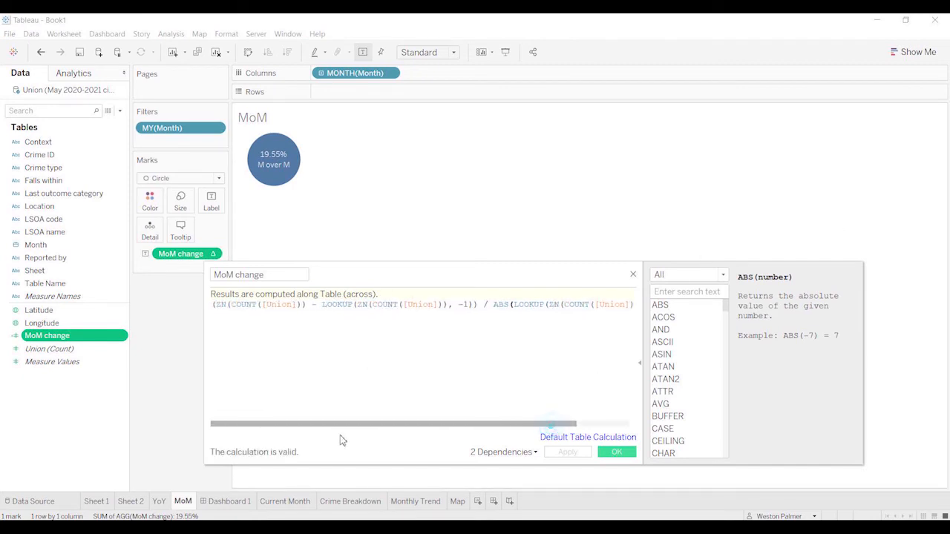
left_click(633, 275)
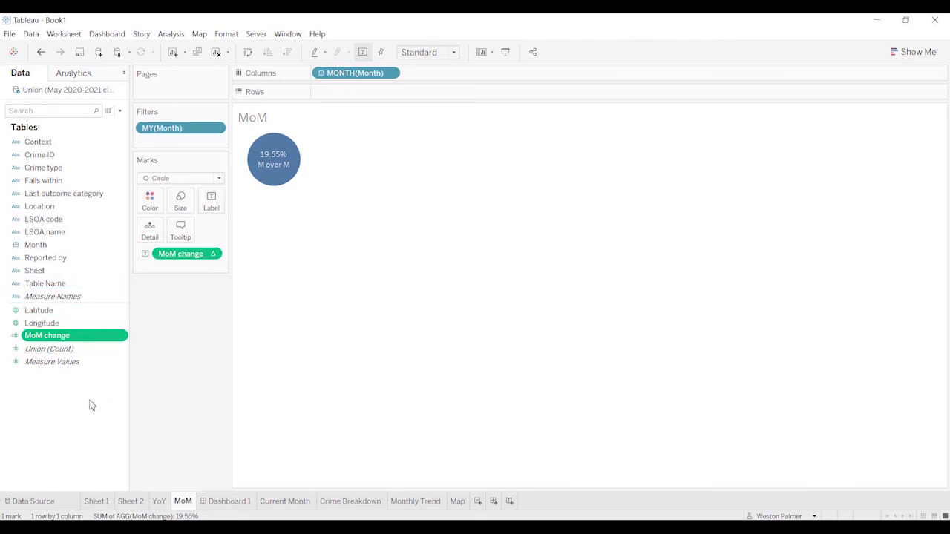
Step: Create a calculated field named "MoM Change Color" whose If condition returns "Increase" when [MoM change]>0
left_click(119, 111)
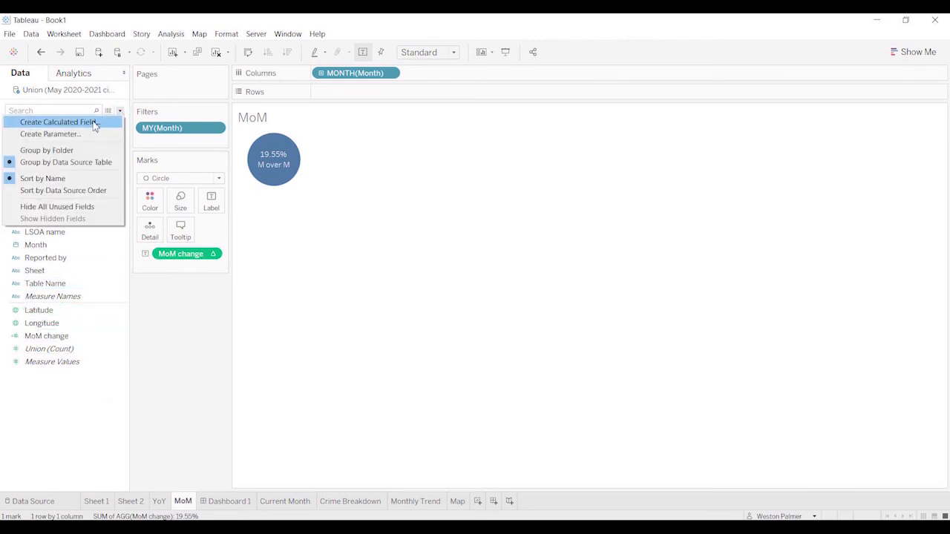
left_click(92, 122)
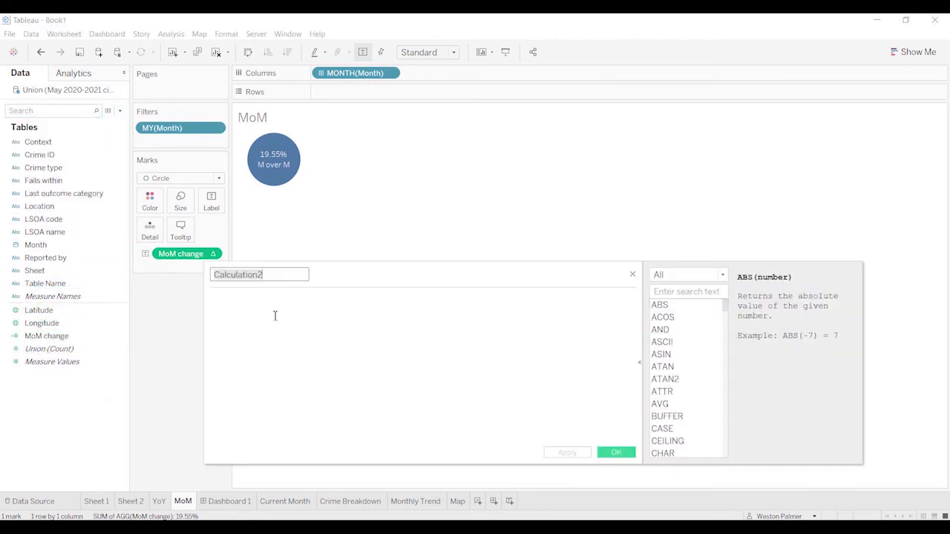
type("MoM Change Color")
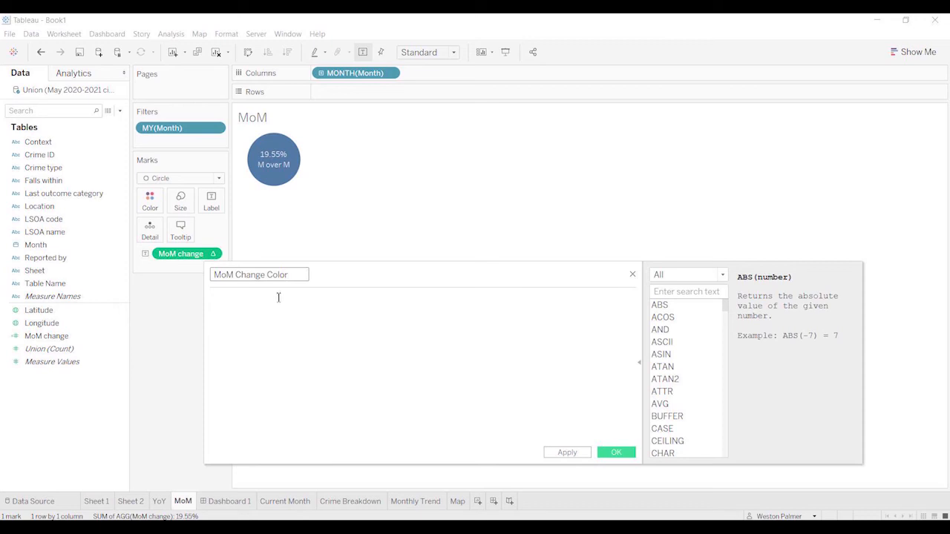
left_click(278, 317)
type("If ")
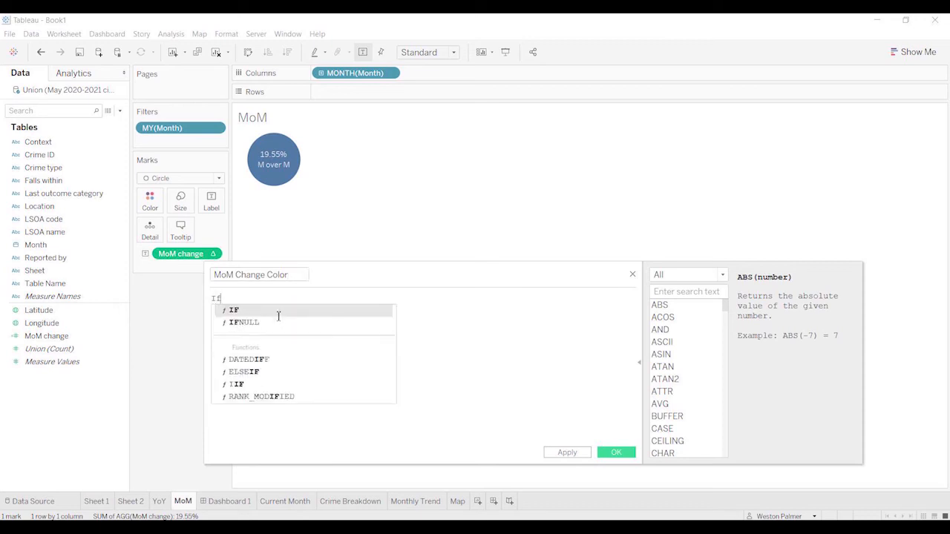
type("[MoM change]")
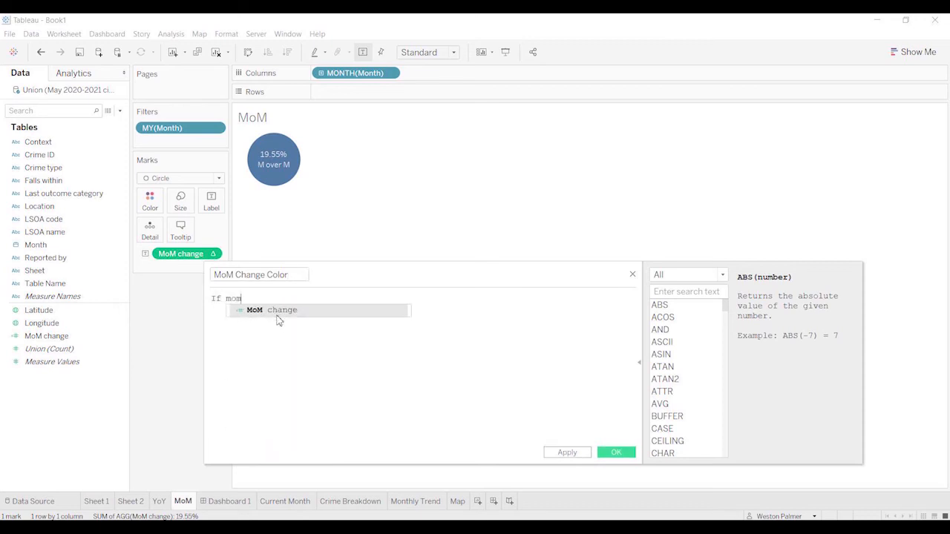
key("Return")
type(">")
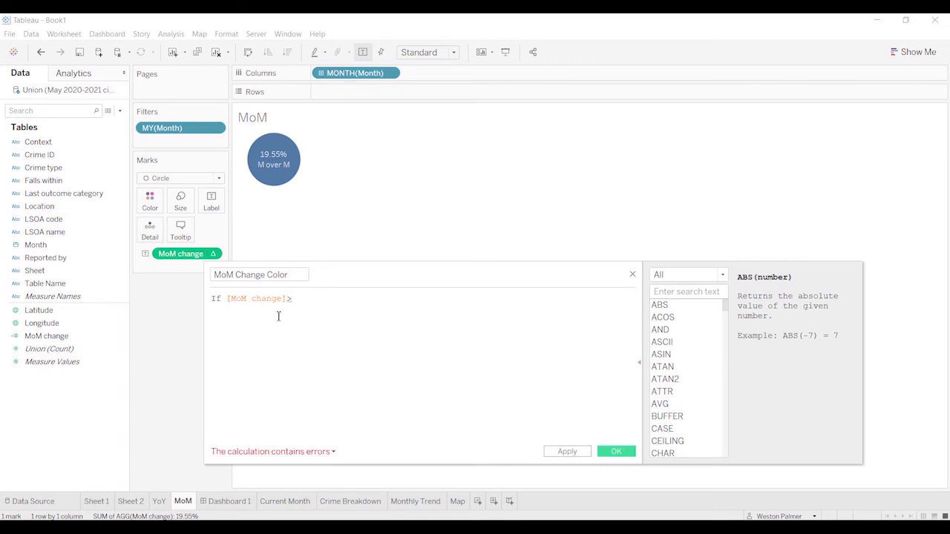
type("0 Then     \"")
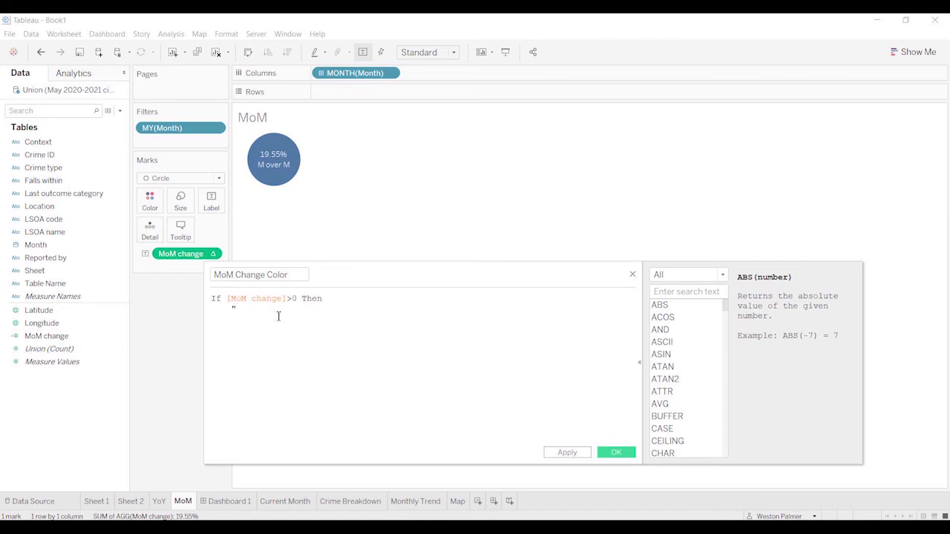
type("Increase\"")
Step: Add an else branch to the formula that returns "Decrease" when [MoM change]<0, and enlarge the formula text
key("Return")
type("else mom")
key("Return")
type("<0 THen")
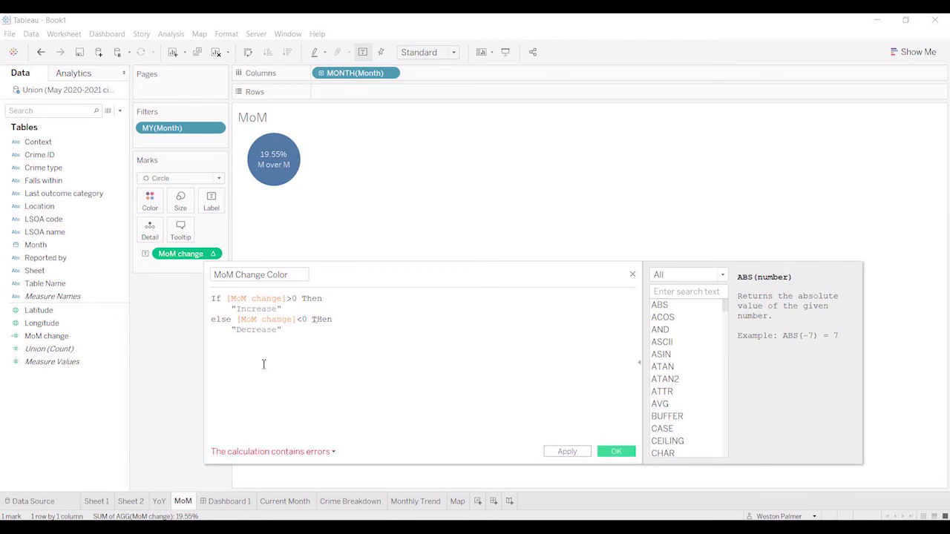
scroll(263, 363, "up", 4, "ctrl")
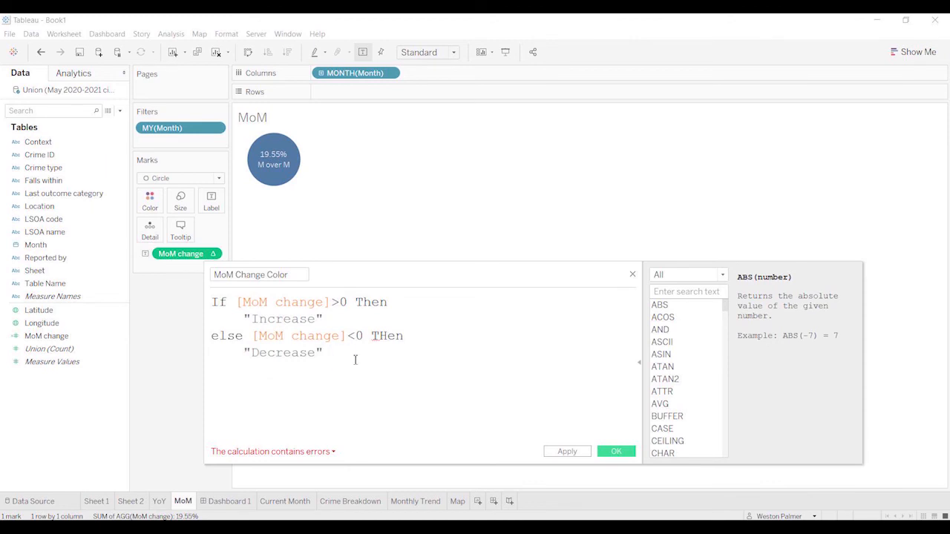
Step: Add a final ELSE branch returning "No Change" and close the formula with End
key("Return")
type("else")
key("Return")
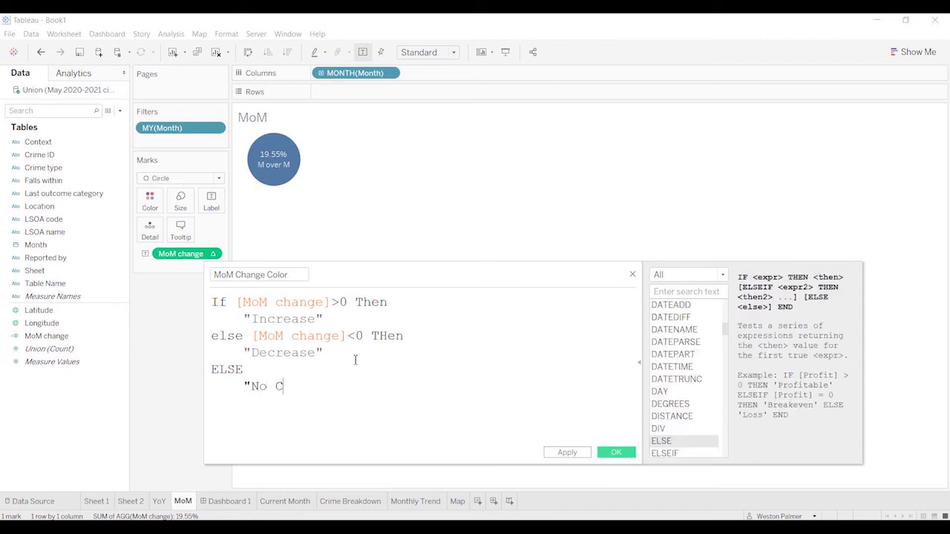
type("hange\"")
key("Return")
type("End")
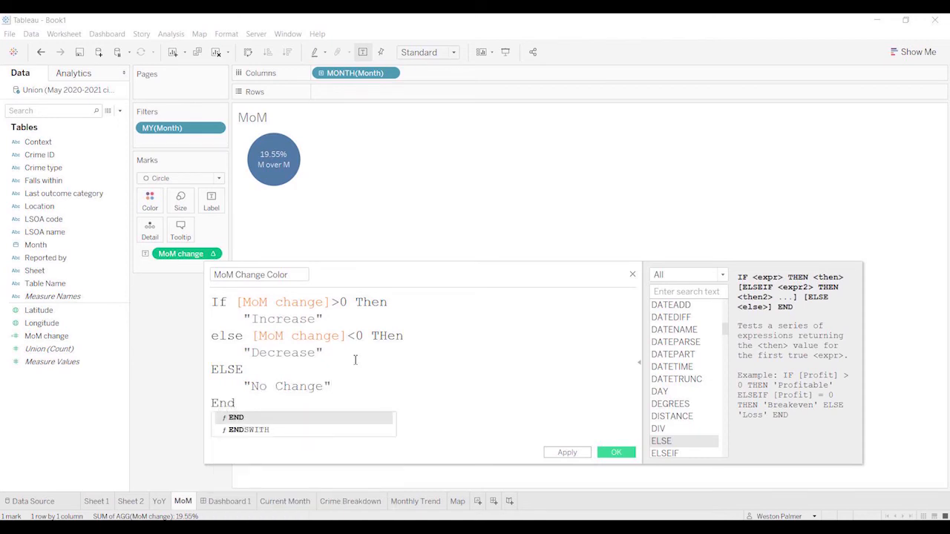
Step: Correct the second condition's else to elseif in the MoM Change Color formula and save the calculation
left_click(244, 338)
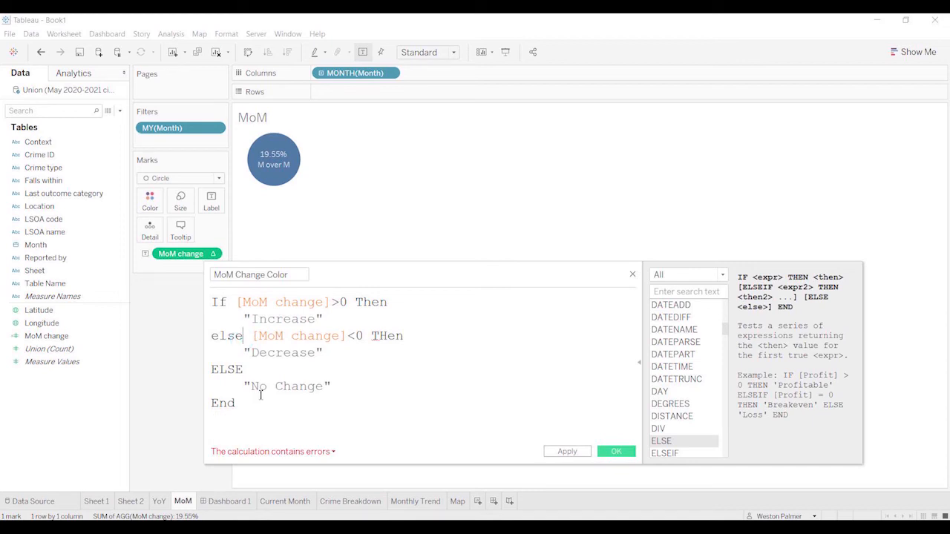
type("if")
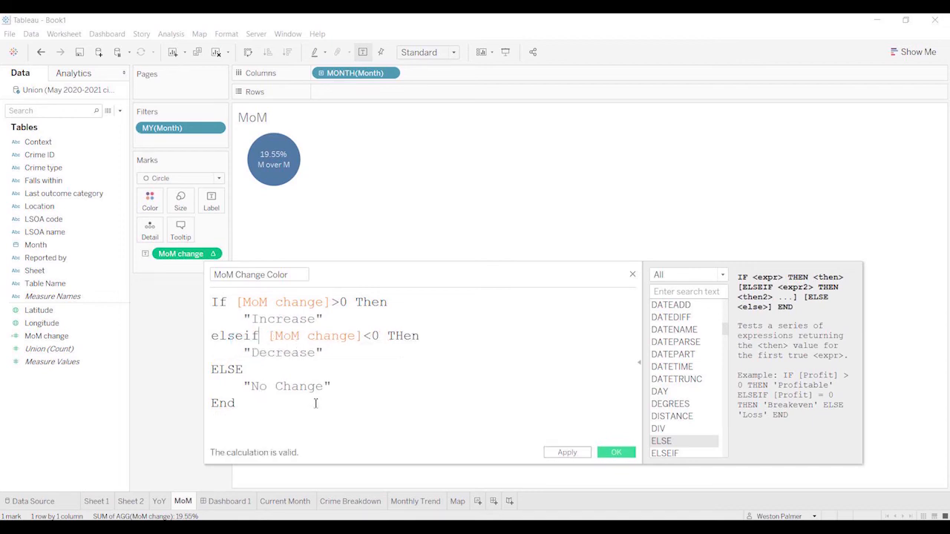
left_click(614, 453)
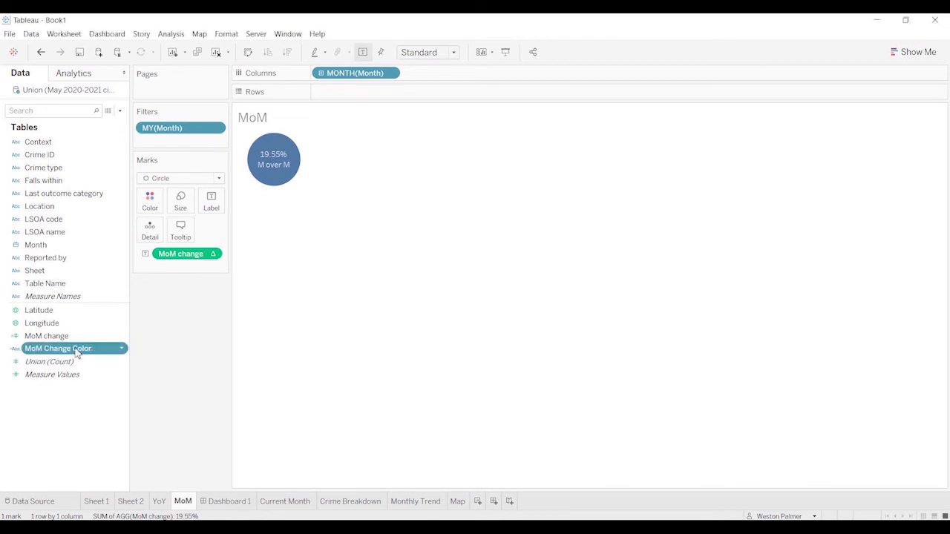
Step: Color the MoM circle by MoM Change Color and assign red to the Increase value
left_click_drag(77, 353, 156, 218)
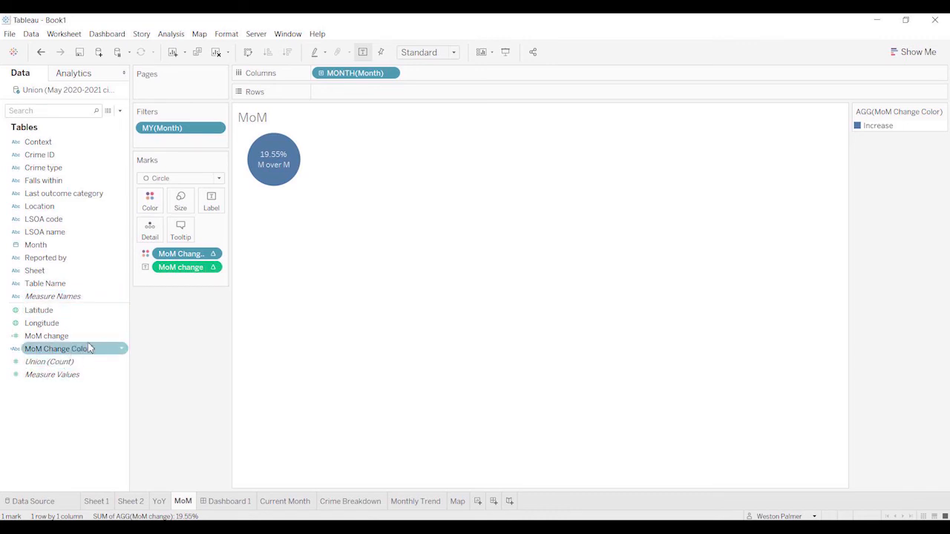
left_click(154, 206)
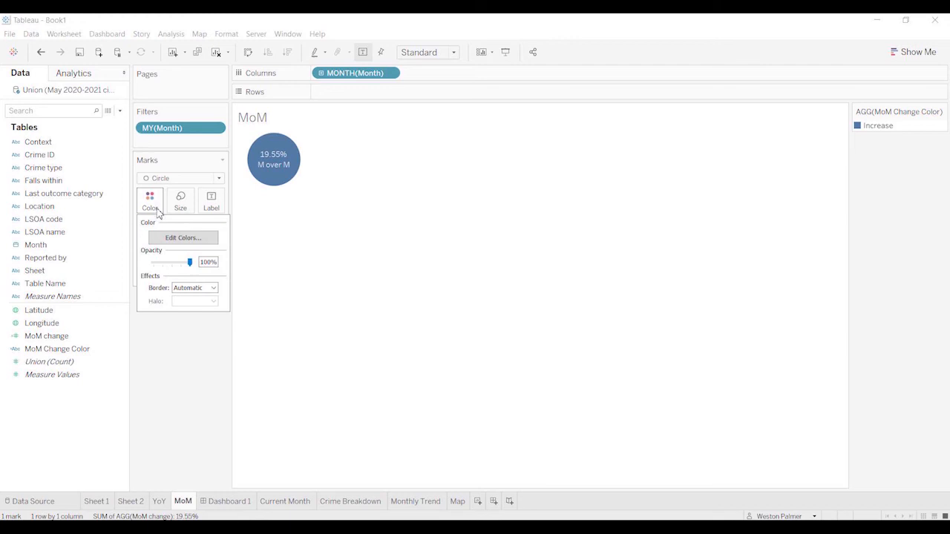
left_click(170, 244)
left_click(376, 193)
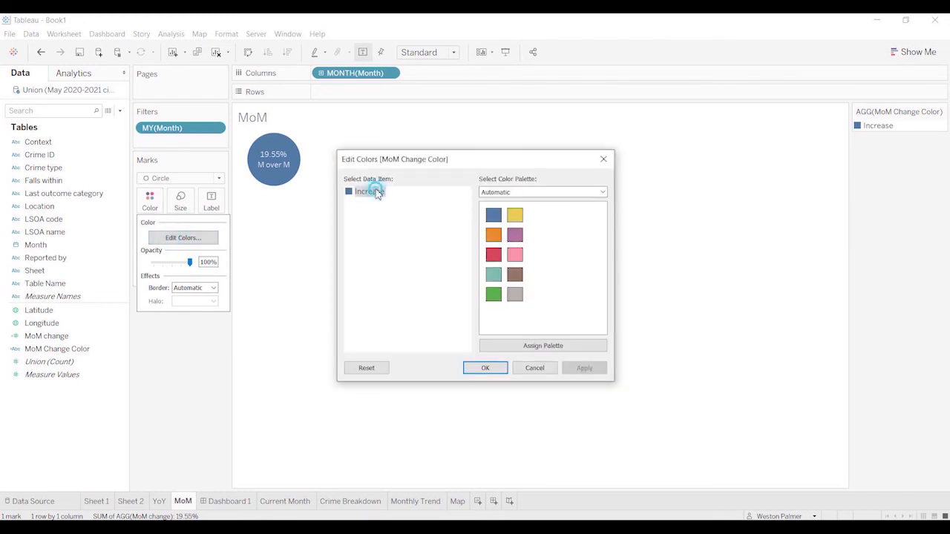
left_click(494, 255)
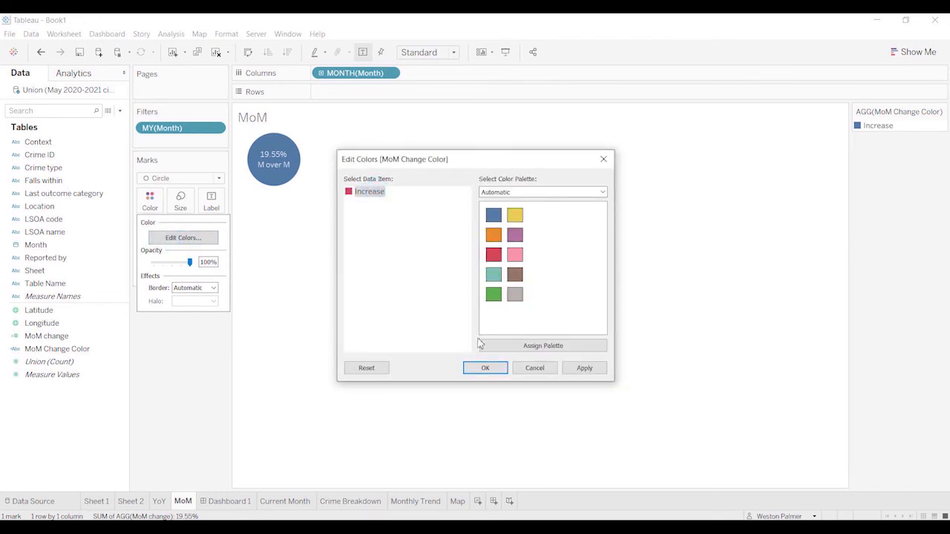
left_click(485, 368)
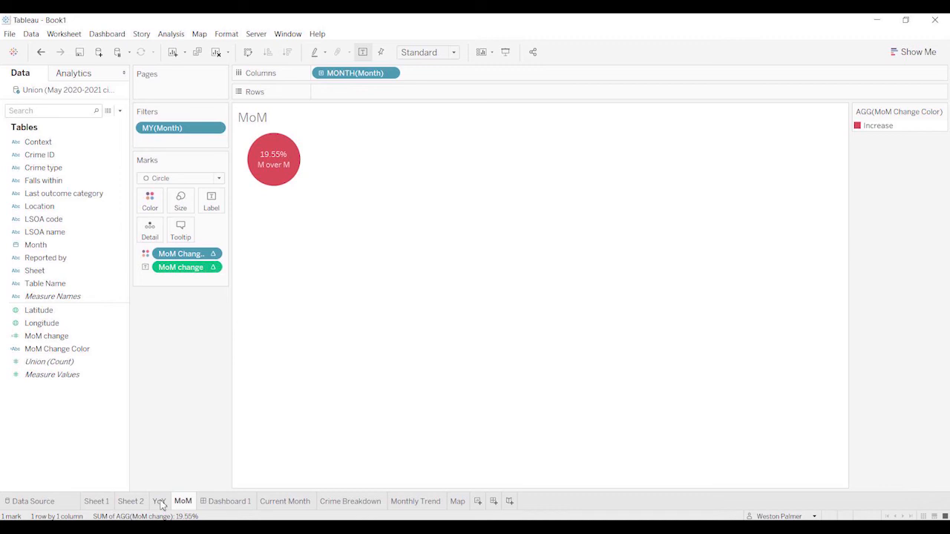
Step: Color the values in Sheet 1's month table by MoM Change Color
left_click(106, 500)
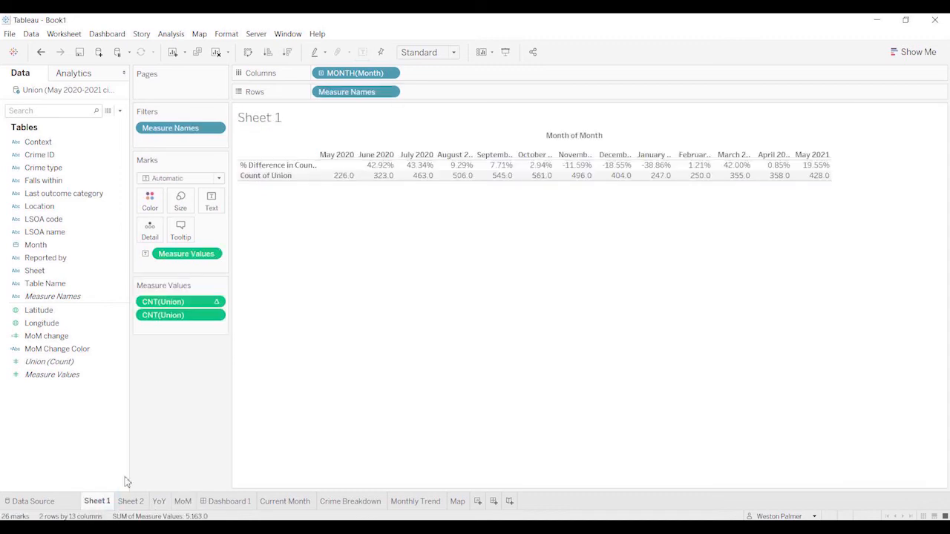
left_click(63, 337)
left_click_drag(63, 349, 151, 204)
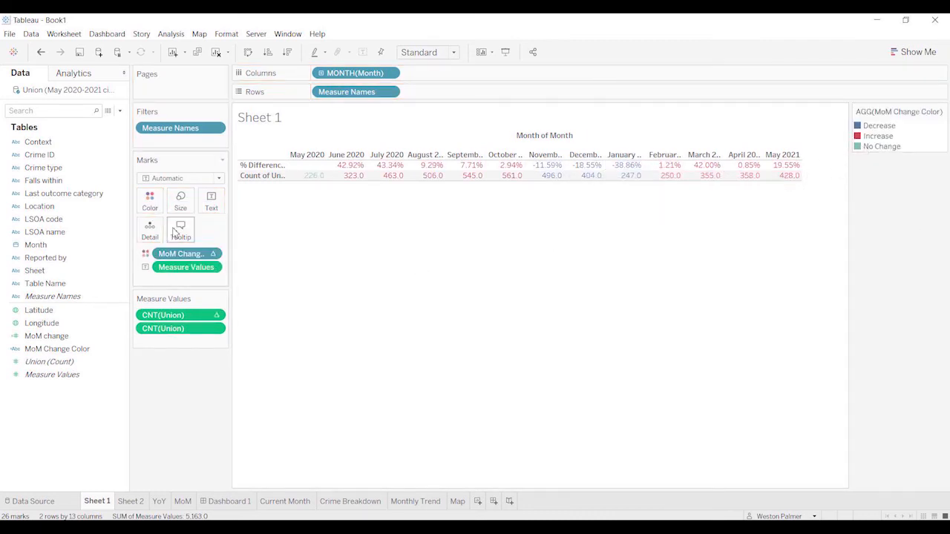
Step: Assign green to Decrease and gray to No Change in the MoM Change Color palette
left_click(151, 205)
left_click(170, 238)
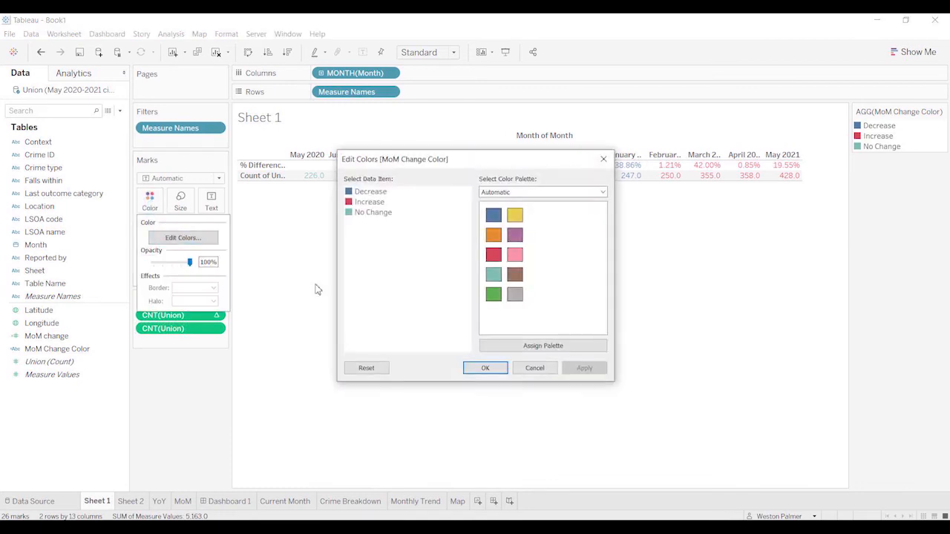
left_click(370, 192)
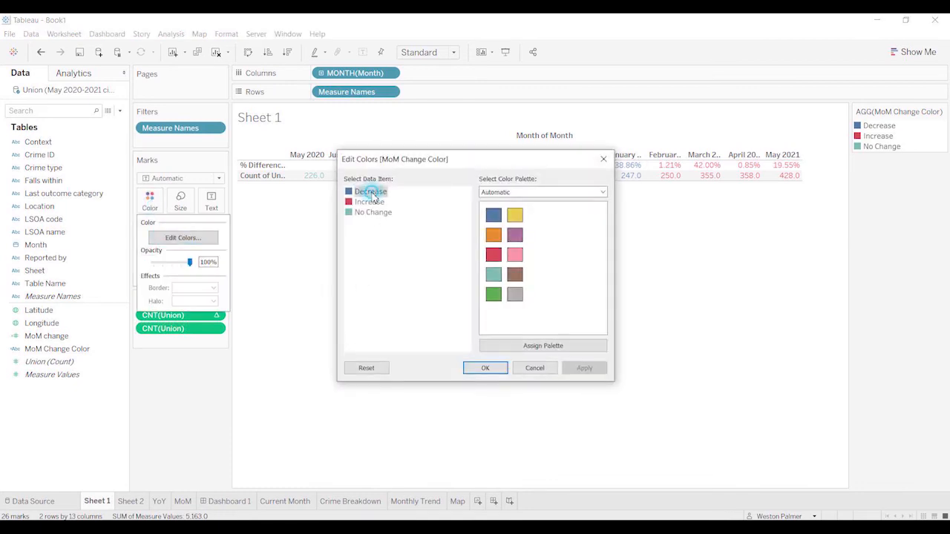
left_click(494, 294)
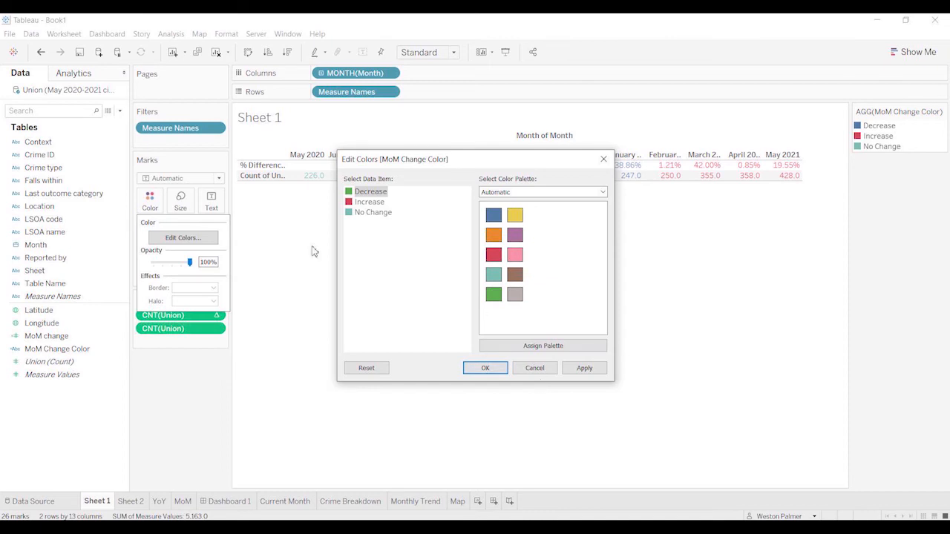
left_click(371, 213)
left_click(515, 295)
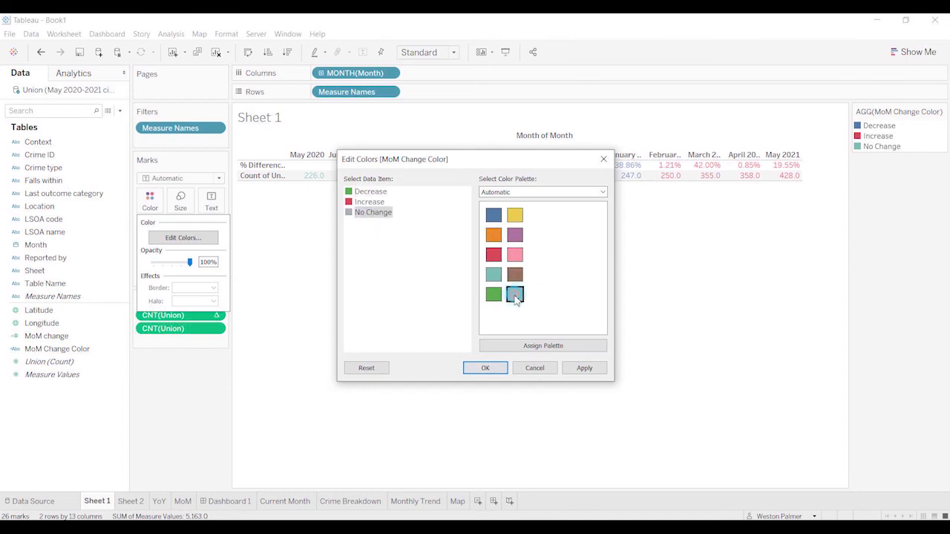
left_click(486, 370)
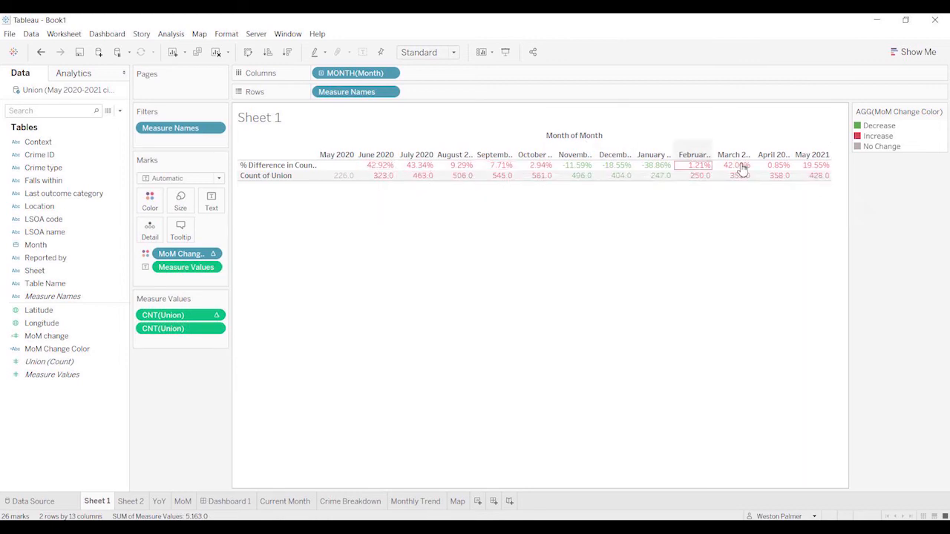
Step: Save the YoY sheet's percent difference table calculation as a reusable field named "YoY Change"
left_click(185, 503)
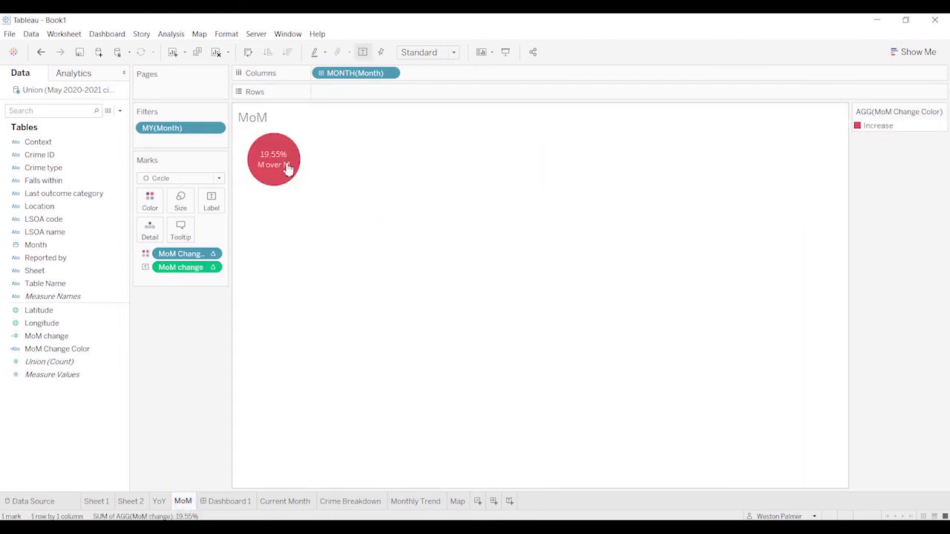
left_click(158, 503)
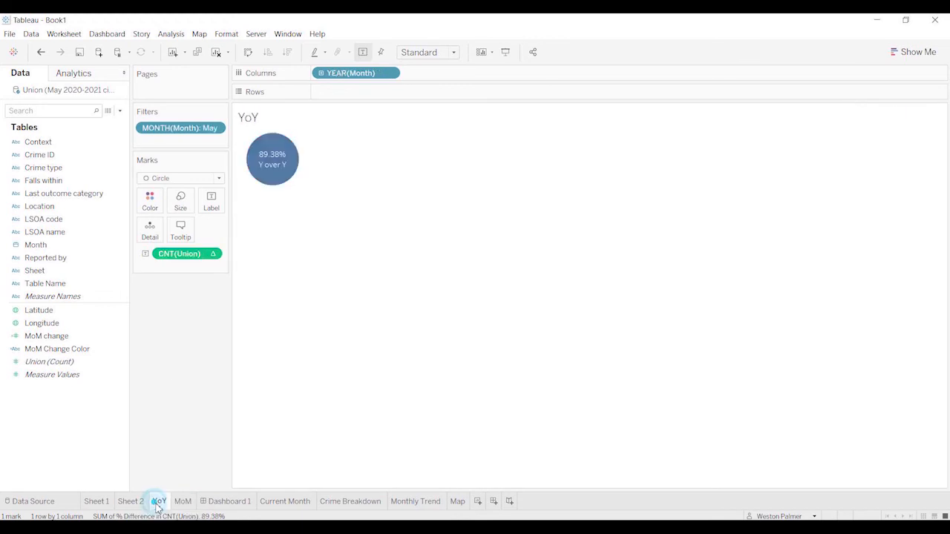
mouse_move(173, 258)
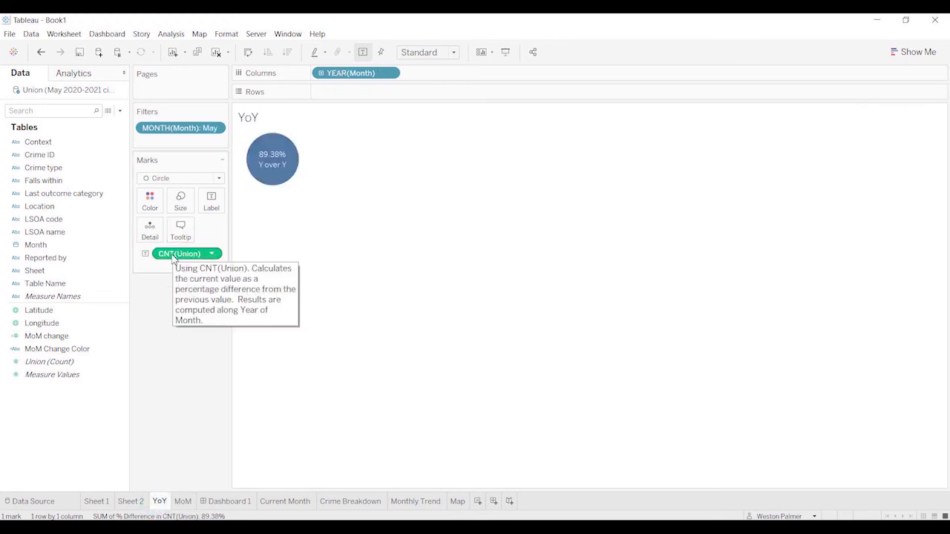
left_click_drag(173, 258, 43, 436)
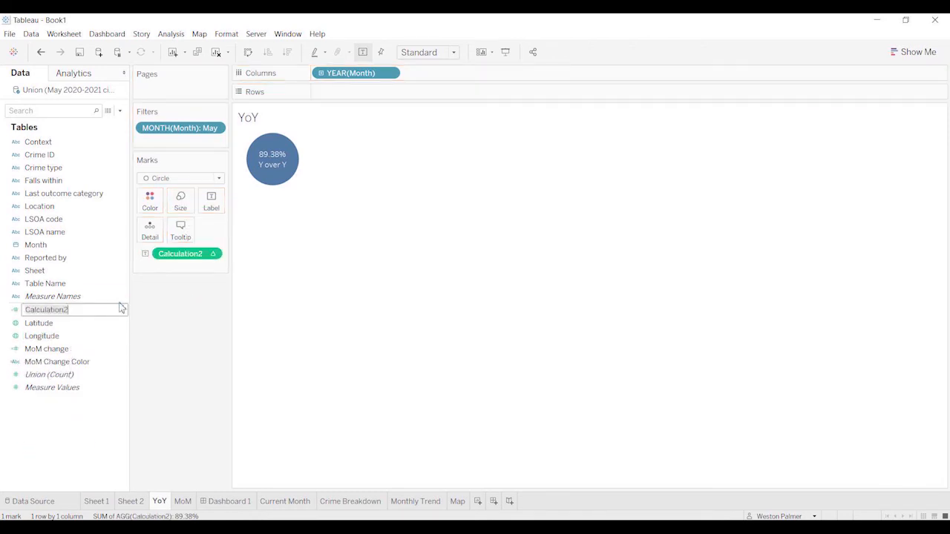
type("YoY Change")
left_click(154, 342)
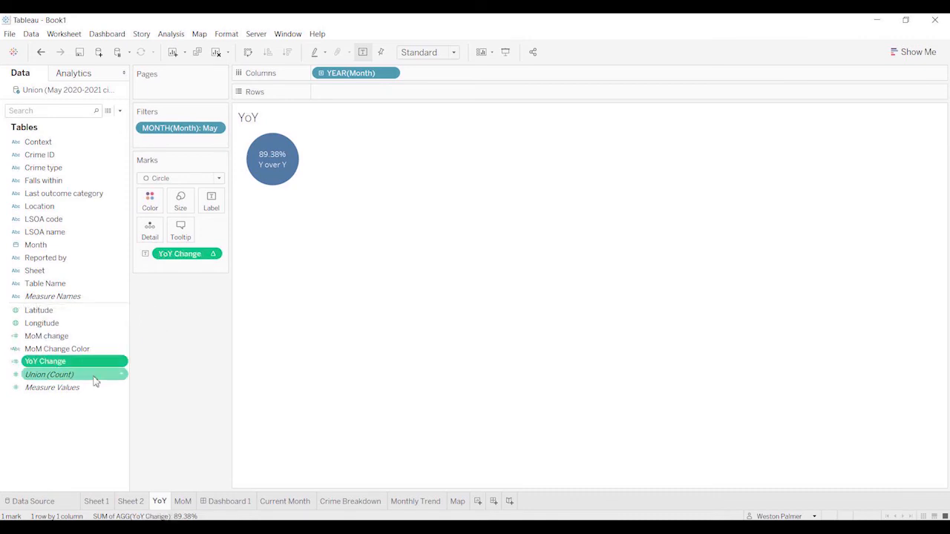
Step: Open the YoY Change calculation, examine its formula, and close it
right_click(95, 362)
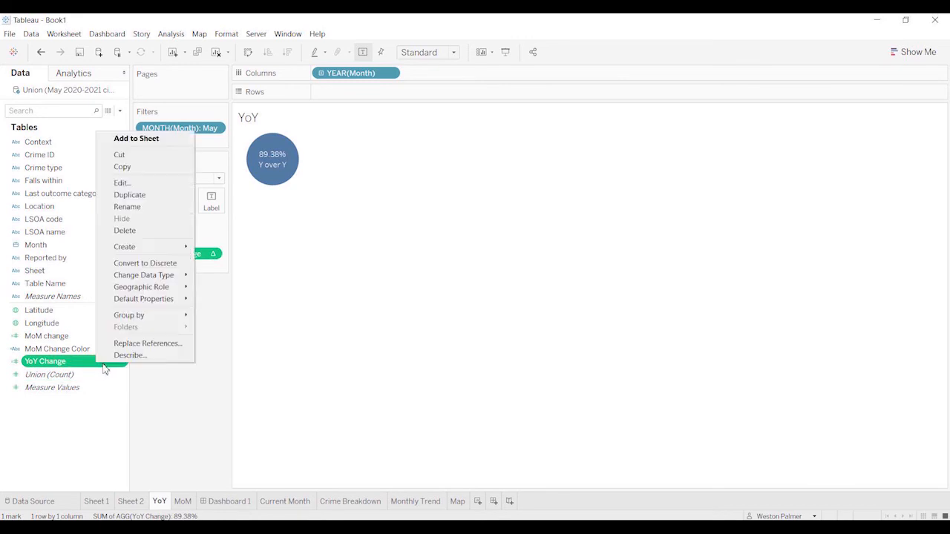
left_click(131, 183)
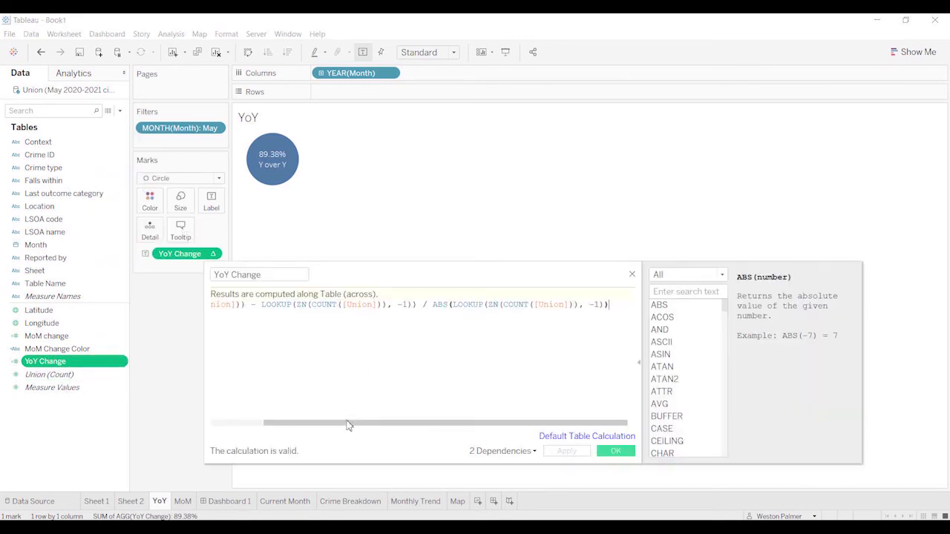
left_click_drag(349, 425, 401, 444)
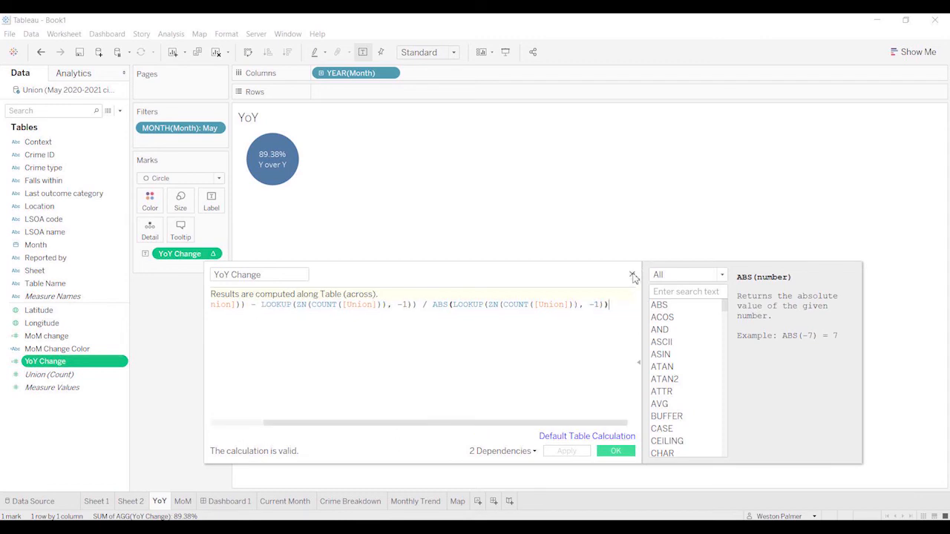
left_click(633, 276)
Step: Examine the MoM Change Color and MoM change formulas for comparison with YoY Change, and close them
right_click(88, 351)
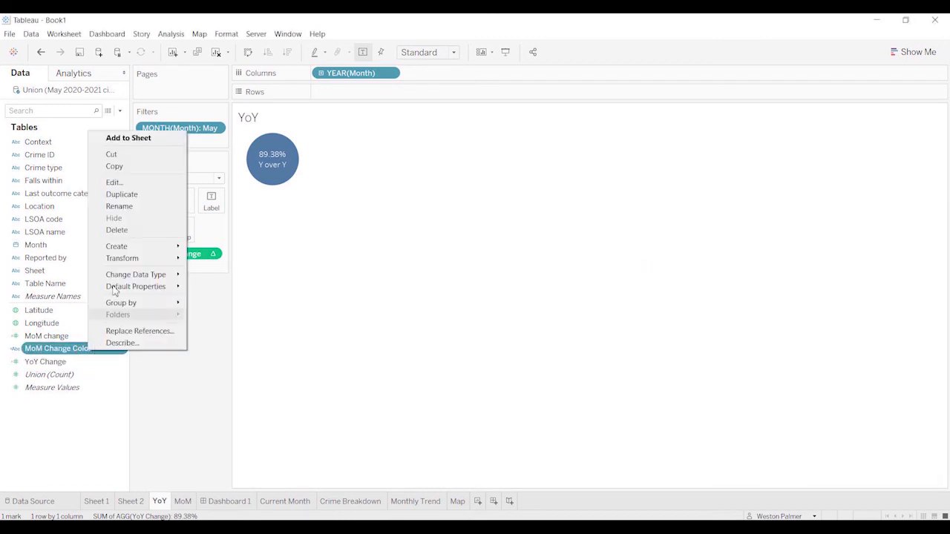
left_click(118, 181)
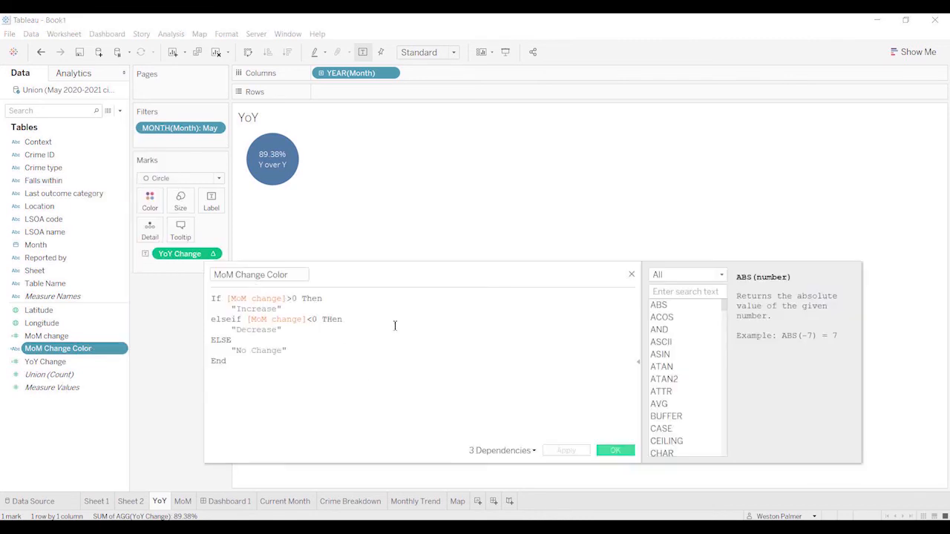
right_click(84, 363)
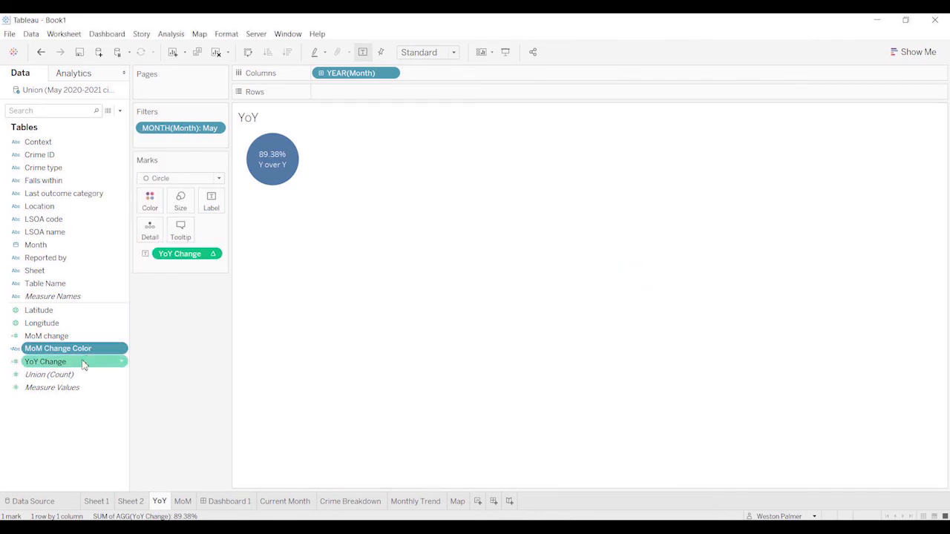
left_click(46, 336)
right_click(43, 335)
left_click(100, 154)
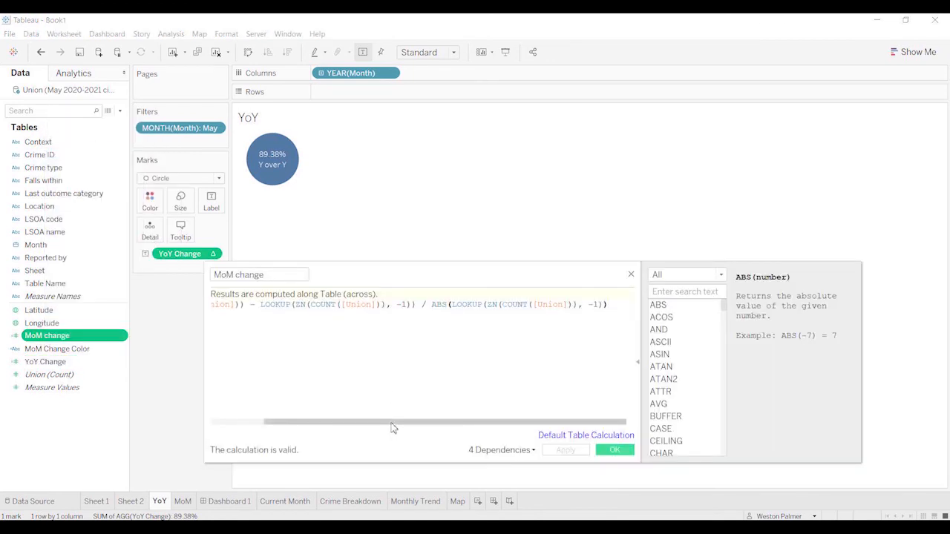
left_click_drag(392, 422, 515, 421)
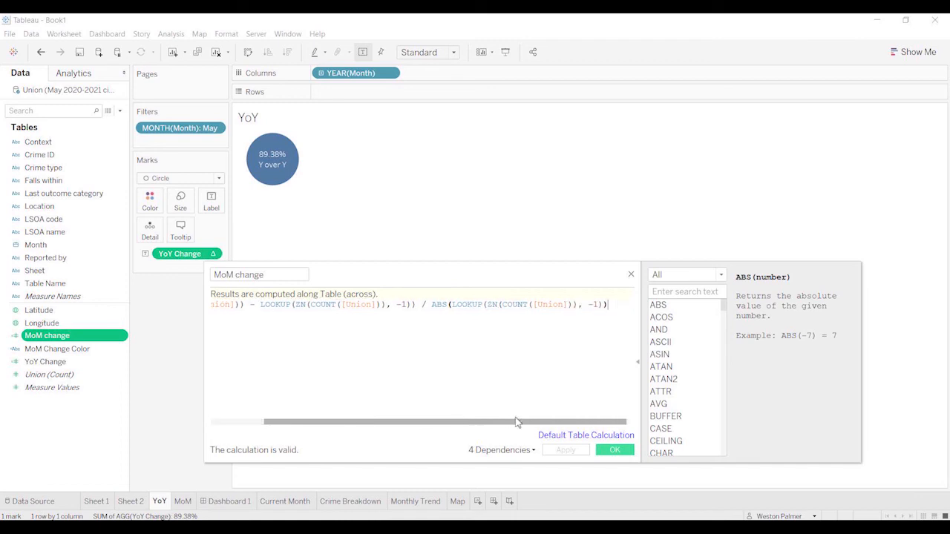
left_click(631, 276)
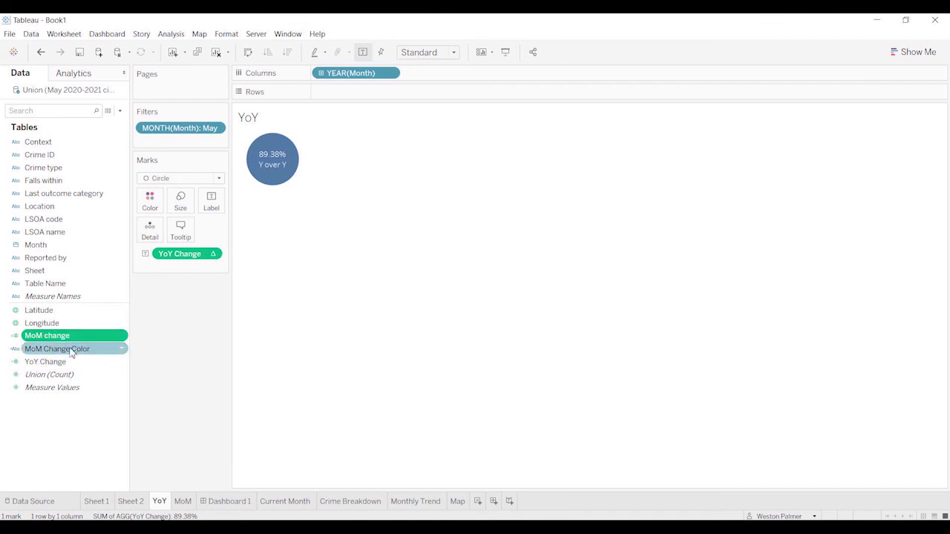
Step: Color the YoY circle by MoM Change Color and rename that calculated field to "Change Color"
left_click_drag(72, 353, 152, 213)
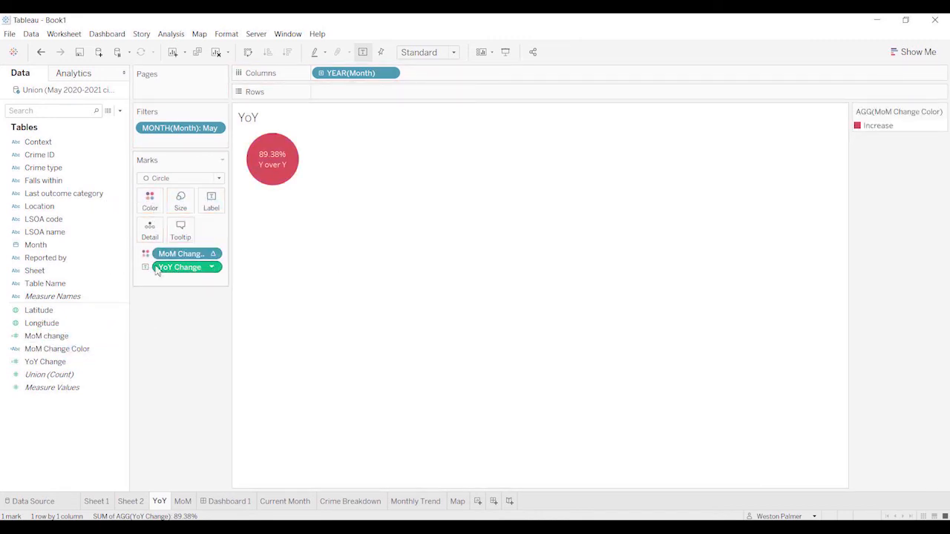
left_click(124, 350)
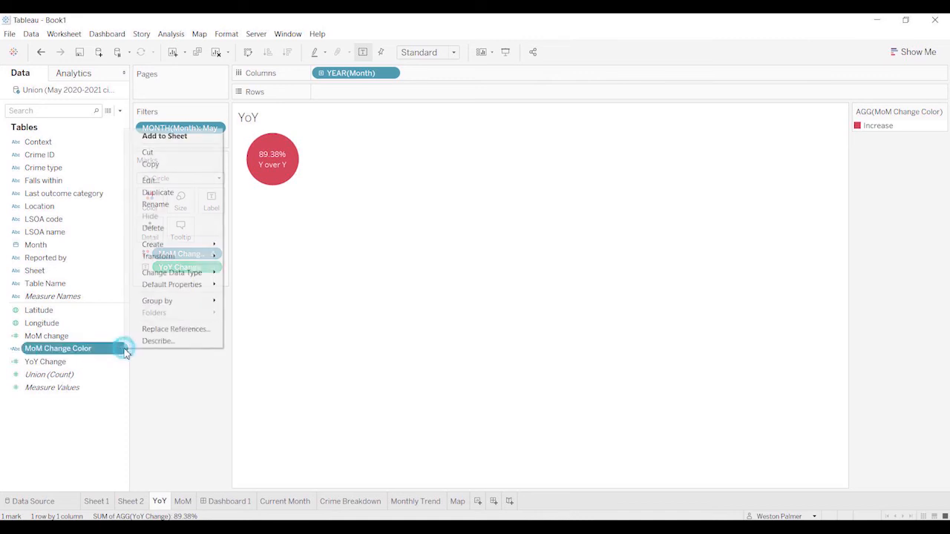
left_click(178, 188)
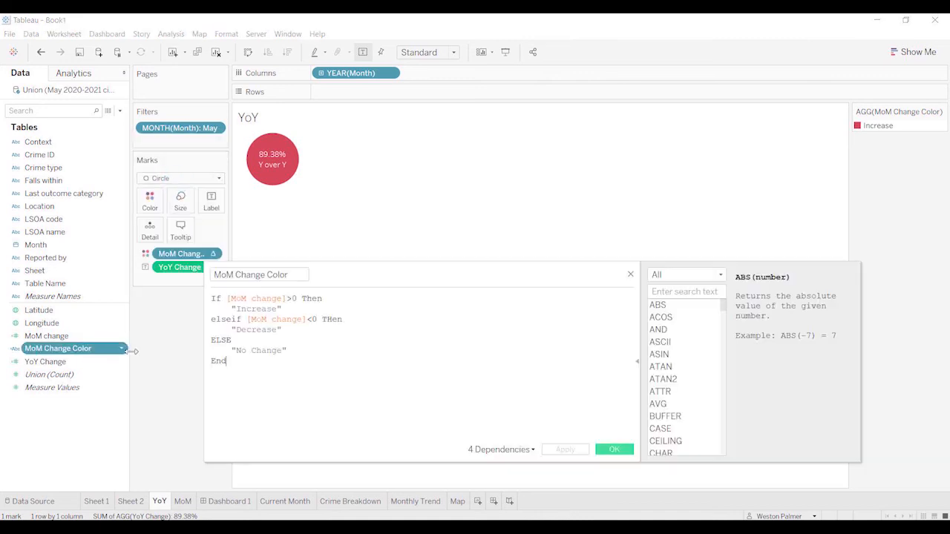
left_click_drag(237, 274, 199, 274)
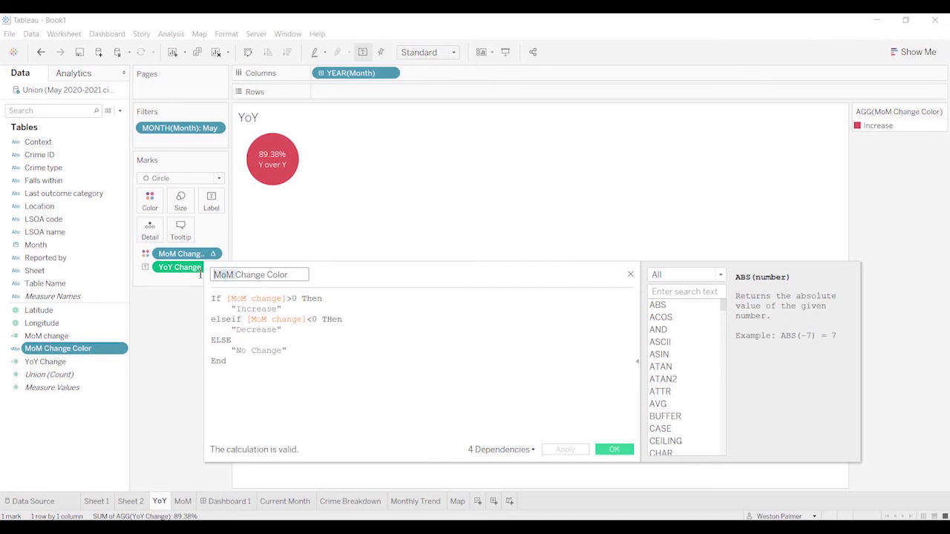
key("BackSpace")
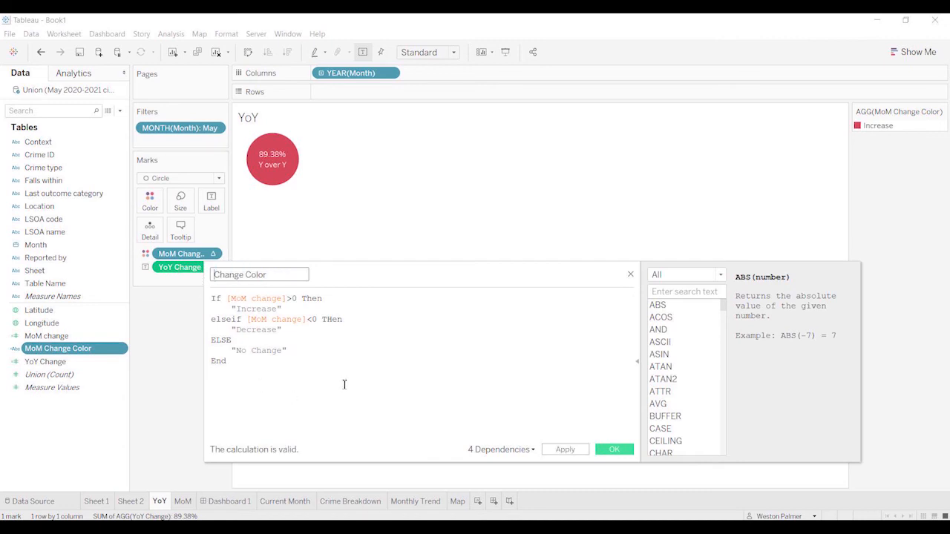
left_click(613, 450)
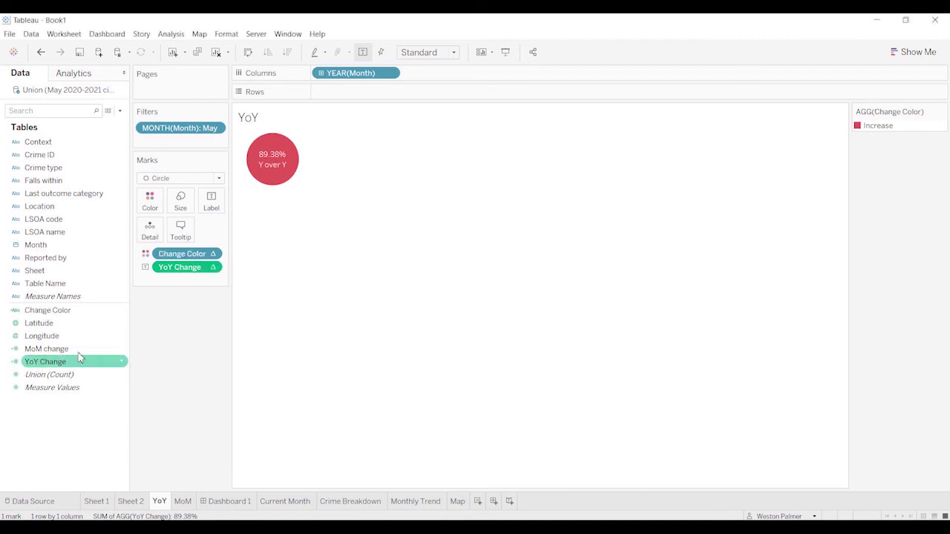
Step: Review the month-over-month and year-over-year indicators, the May 2021 total and the monthly trend on Dashboard 1
left_click_drag(66, 364, 171, 441)
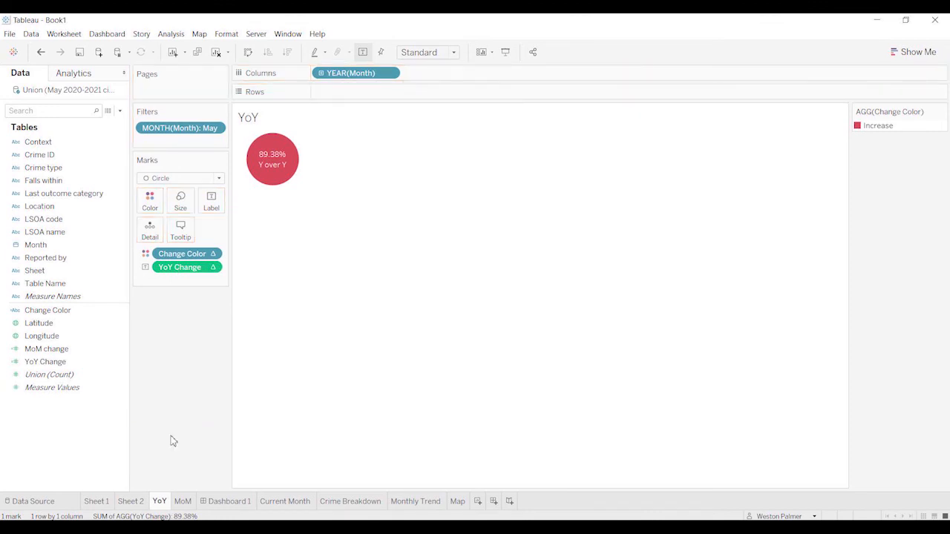
left_click(42, 365)
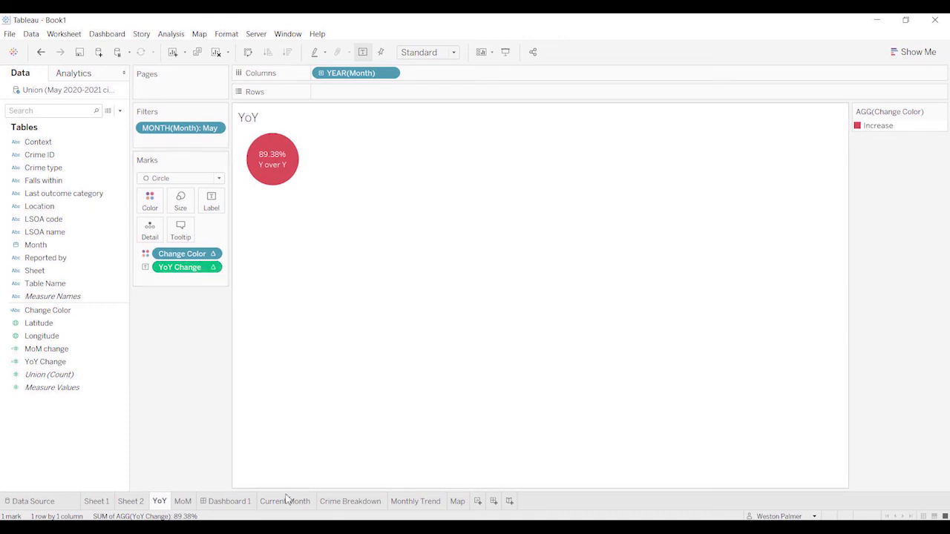
left_click(237, 501)
mouse_move(221, 229)
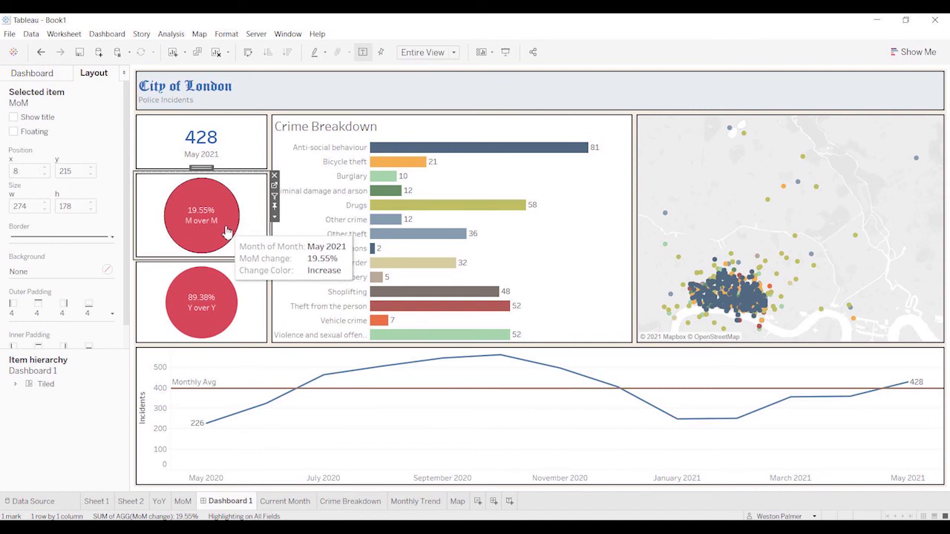
mouse_move(908, 387)
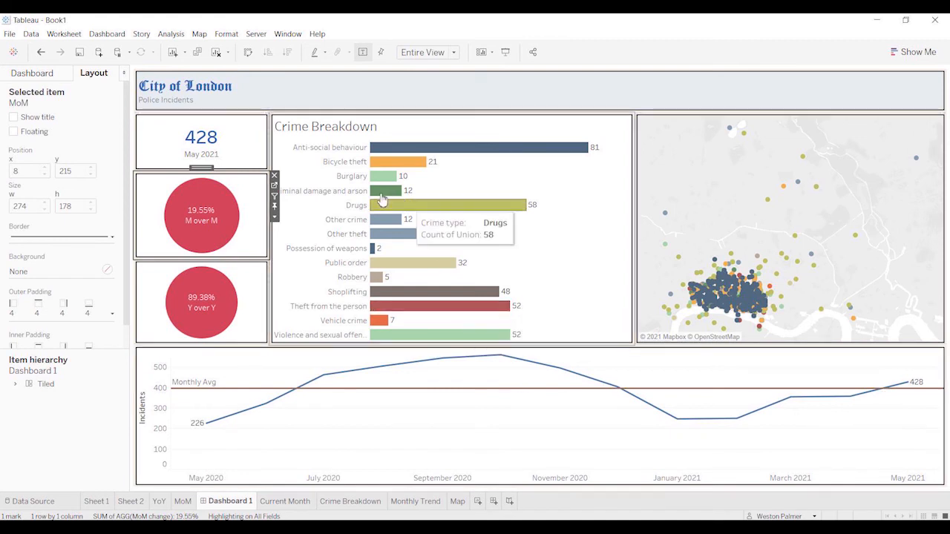
mouse_move(229, 153)
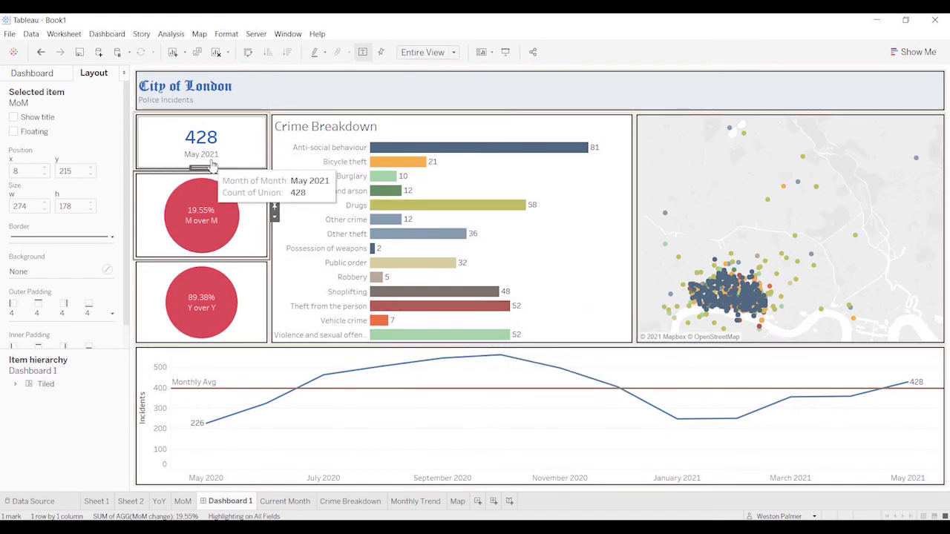
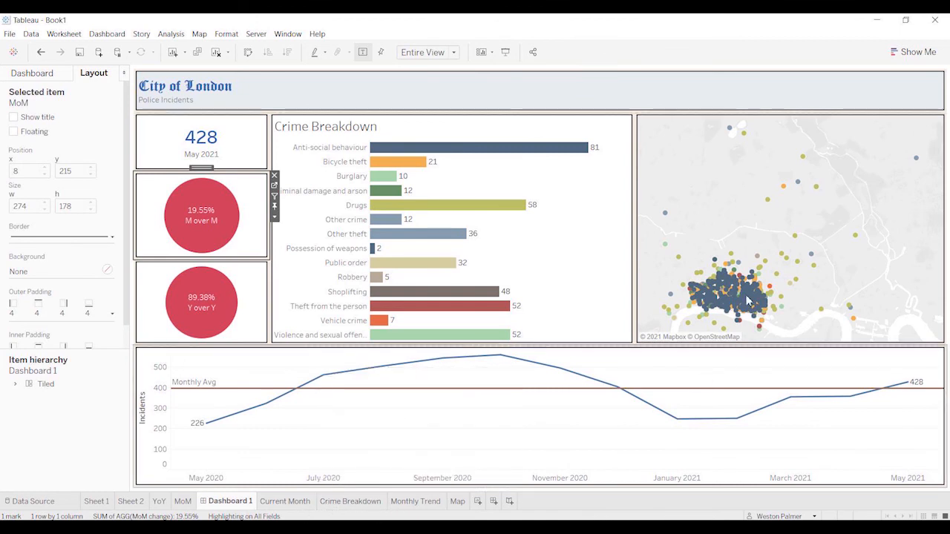
Step: Add April 2021 to the month filter on the Crime Breakdown sheet alongside May 2021
left_click(354, 501)
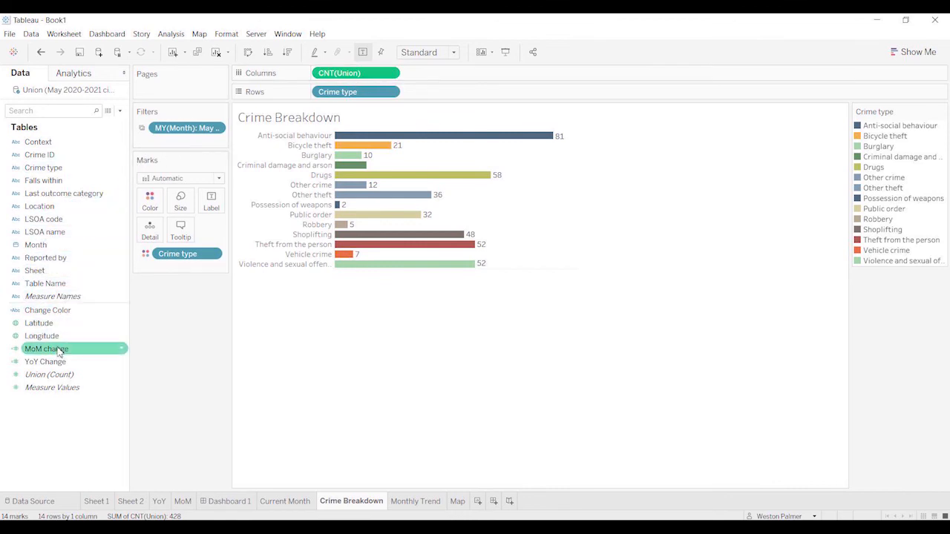
left_click(215, 127)
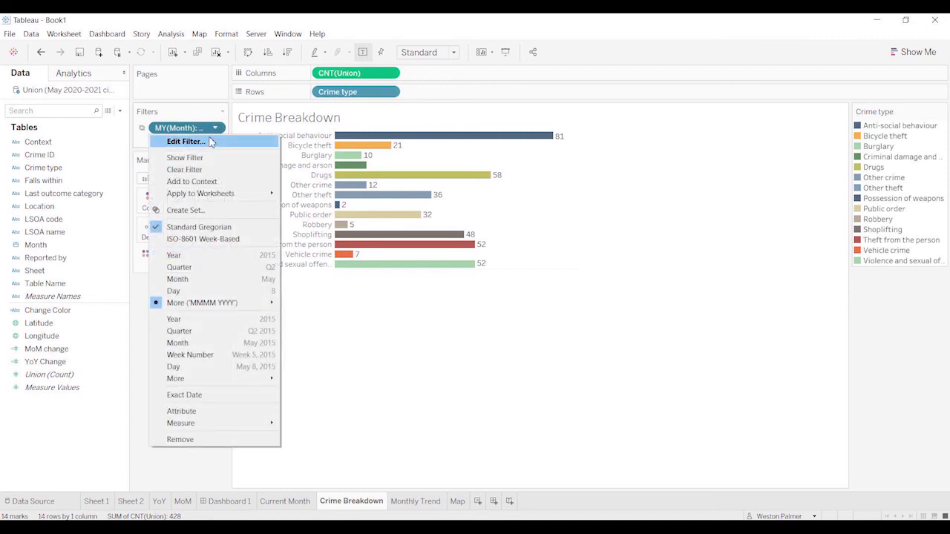
left_click(185, 141)
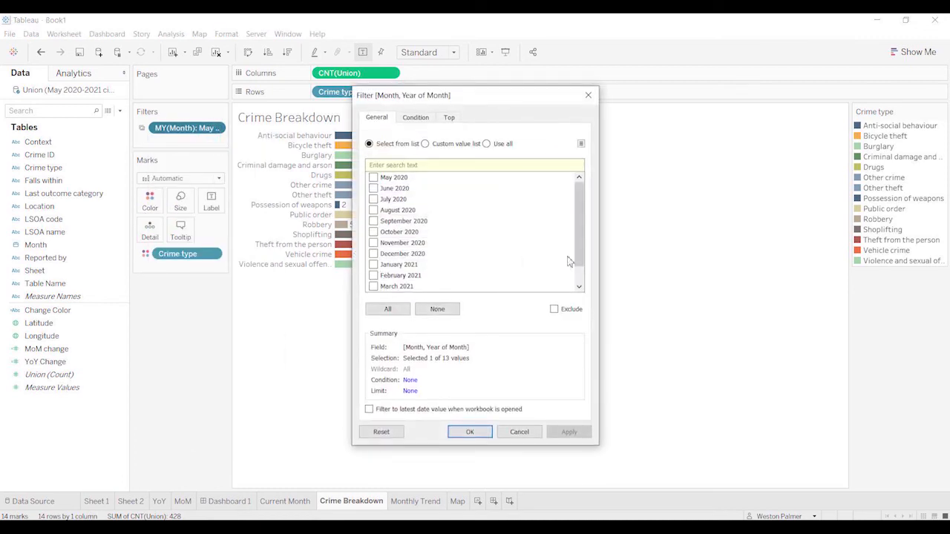
scroll(575, 225, "down", 1)
left_click(373, 276)
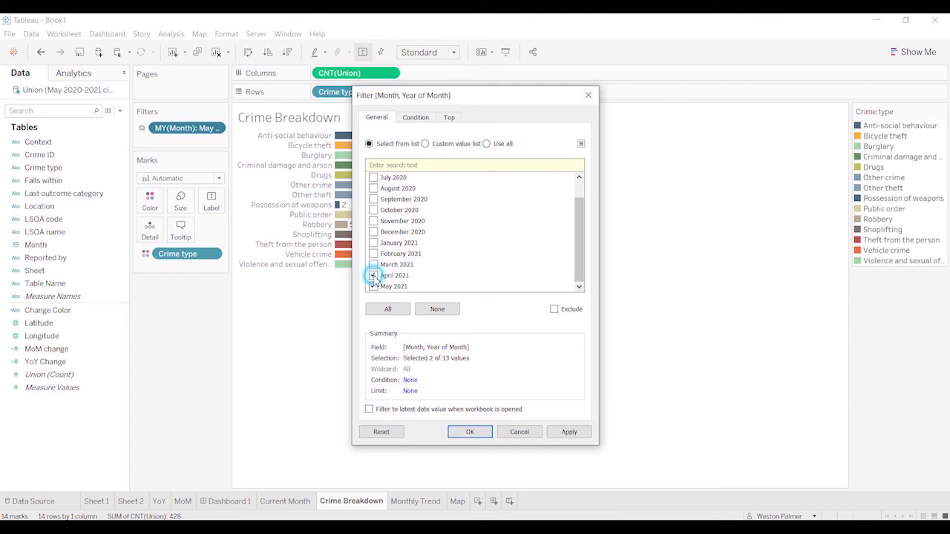
left_click(486, 433)
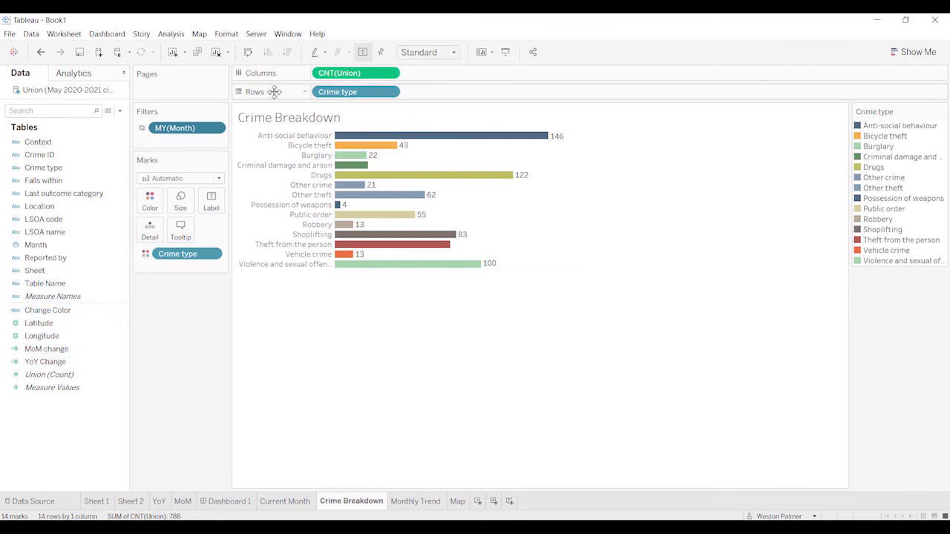
Step: Split the Crime Breakdown bars into columns by Month, using discrete month-and-year values ahead of the incident count
left_click_drag(36, 245, 325, 75)
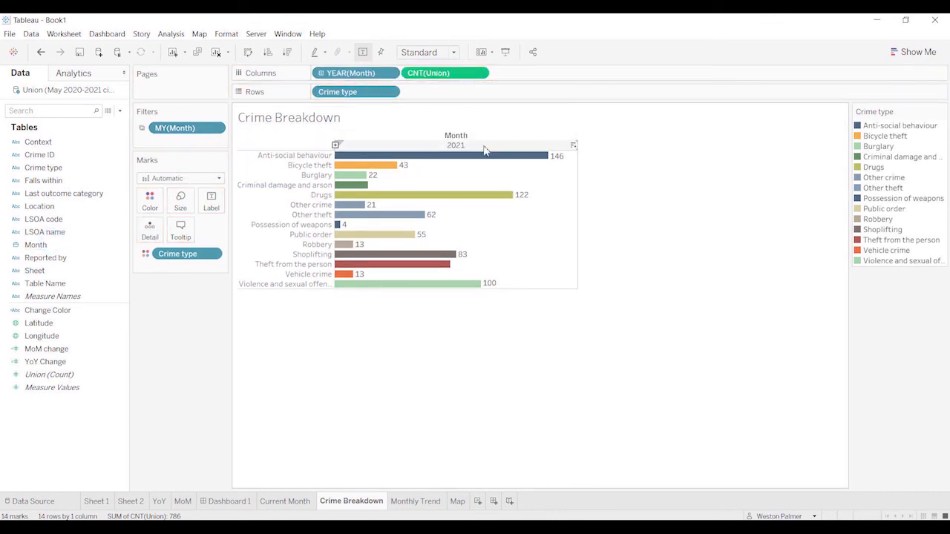
left_click(388, 75)
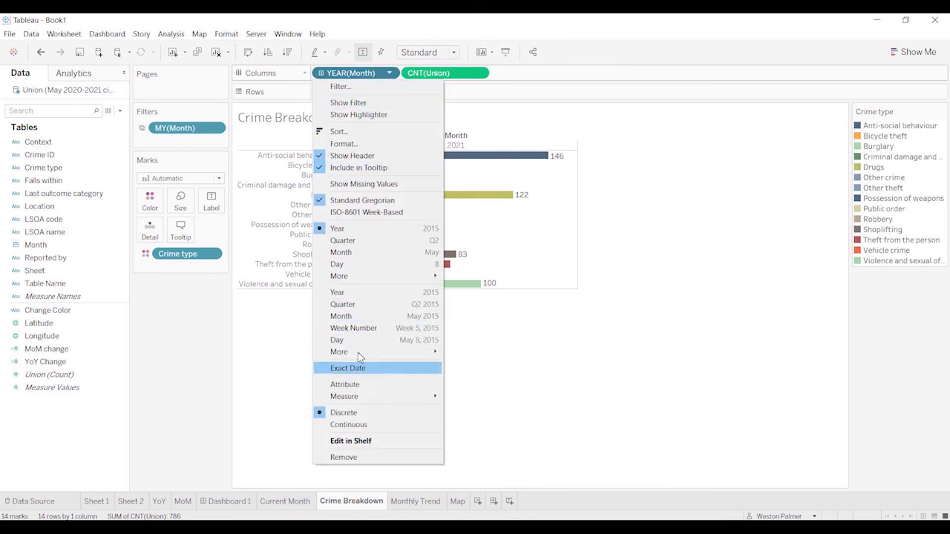
left_click(359, 317)
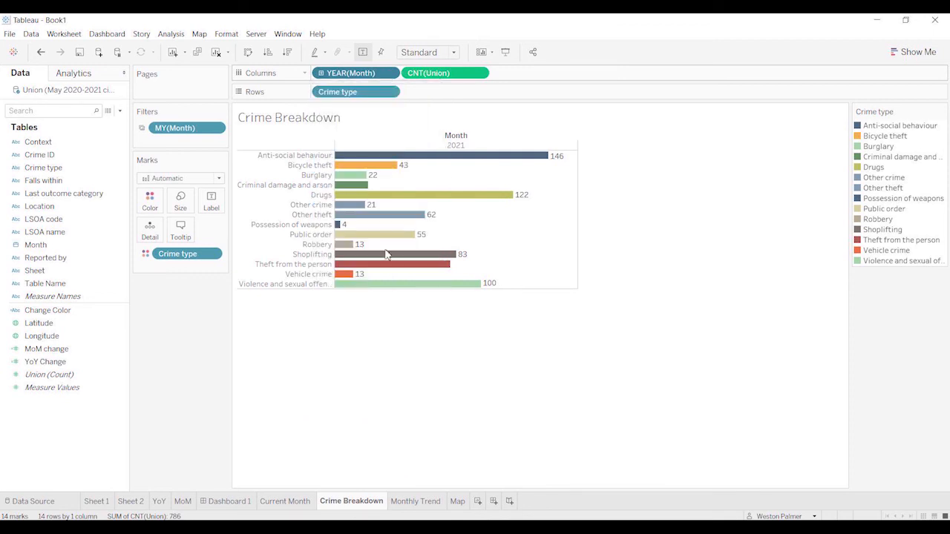
left_click(389, 73)
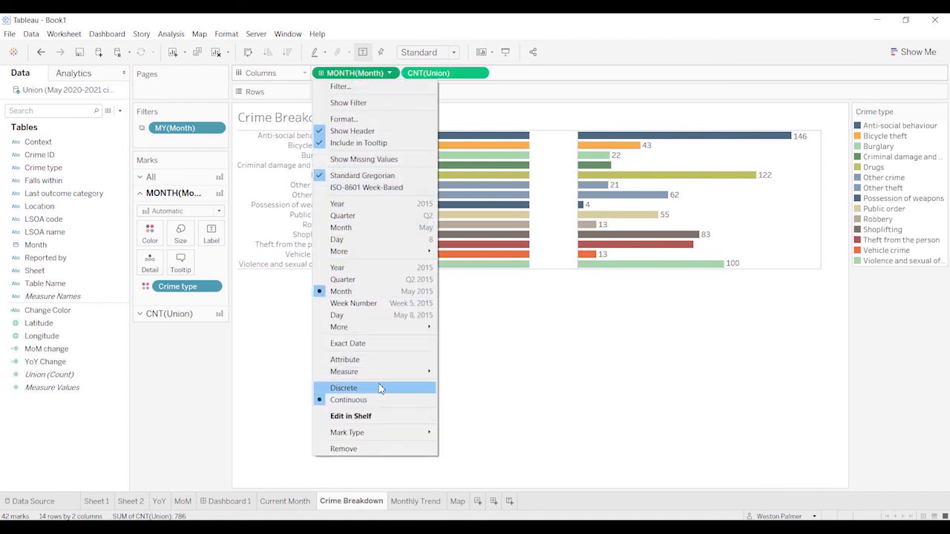
left_click(380, 388)
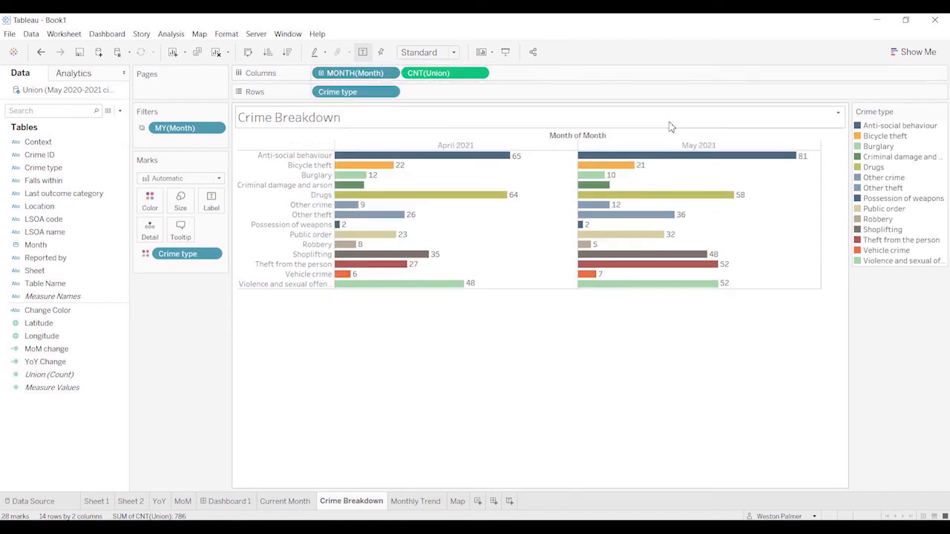
Step: Hide the April 2021 column without excluding its data, and turn off the month header
left_click(599, 146)
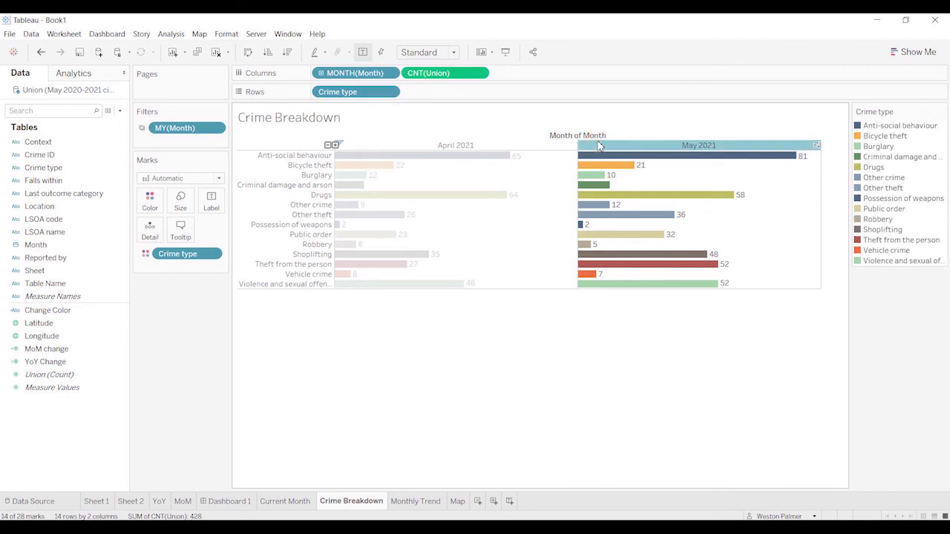
right_click(599, 146)
left_click(391, 74)
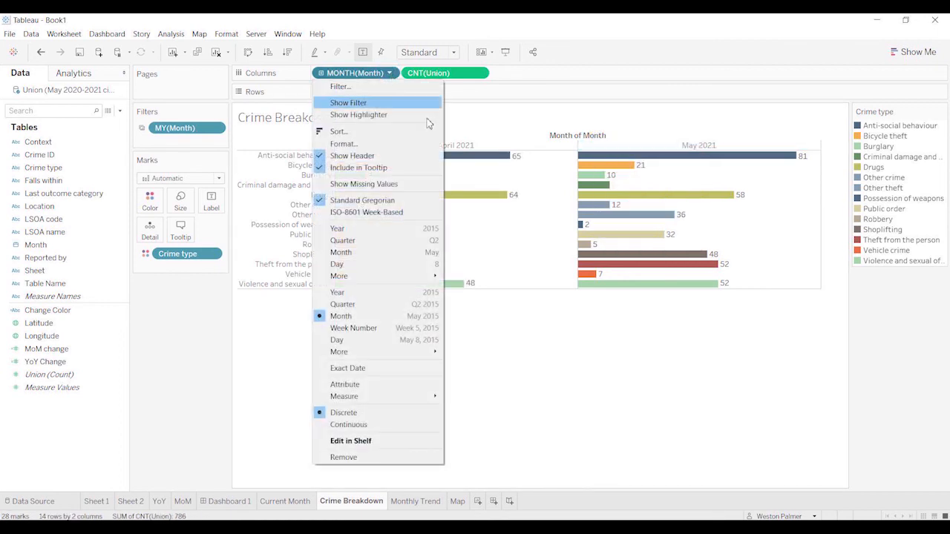
right_click(461, 145)
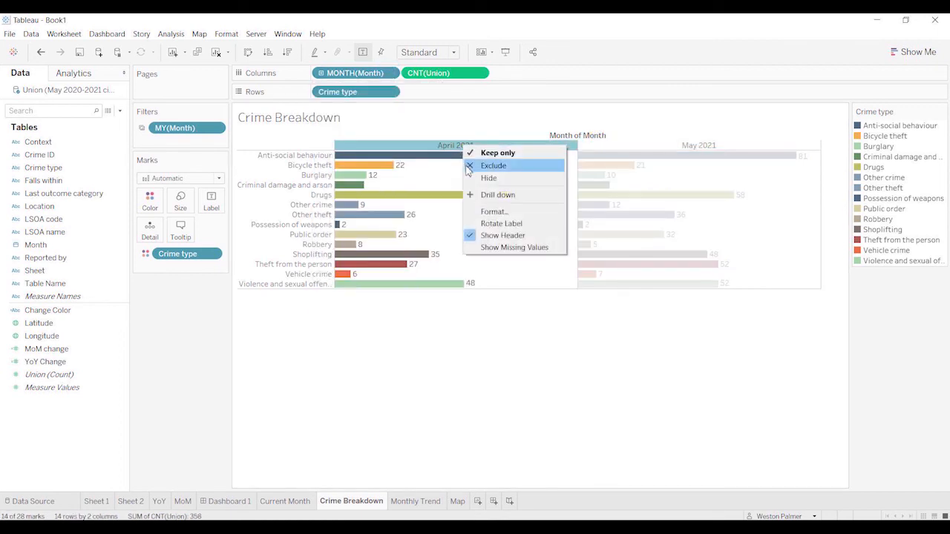
left_click(486, 178)
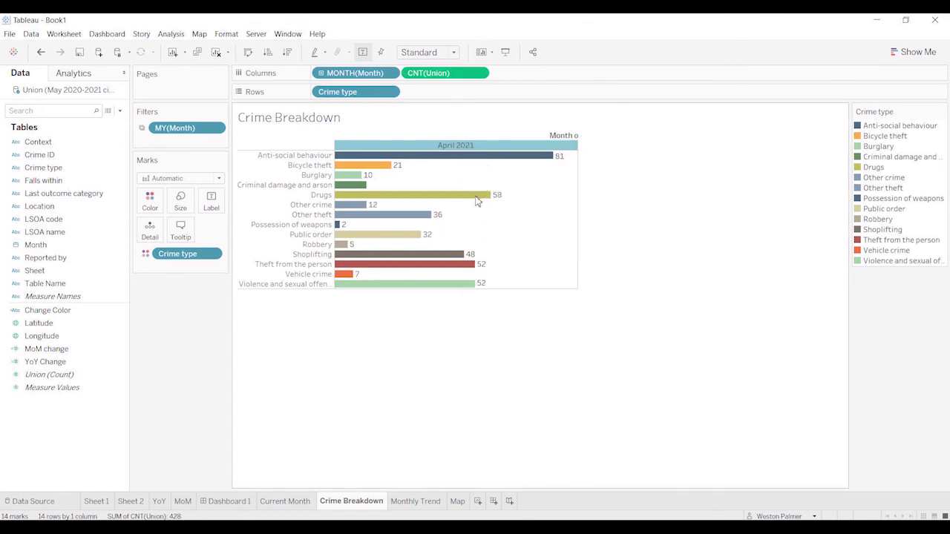
left_click(389, 73)
left_click(384, 168)
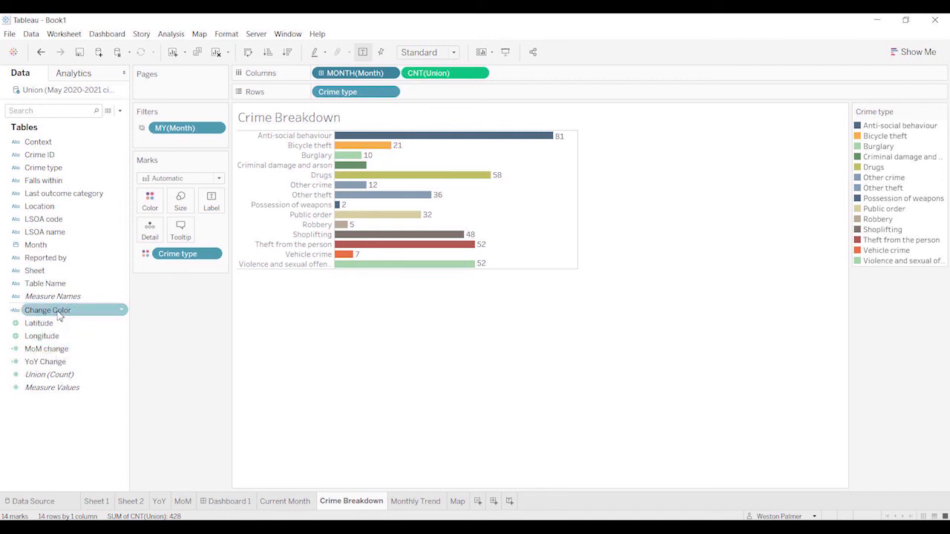
Step: Color the crime type bars by Change Color and compute it using Table (across)
left_click_drag(59, 315, 148, 220)
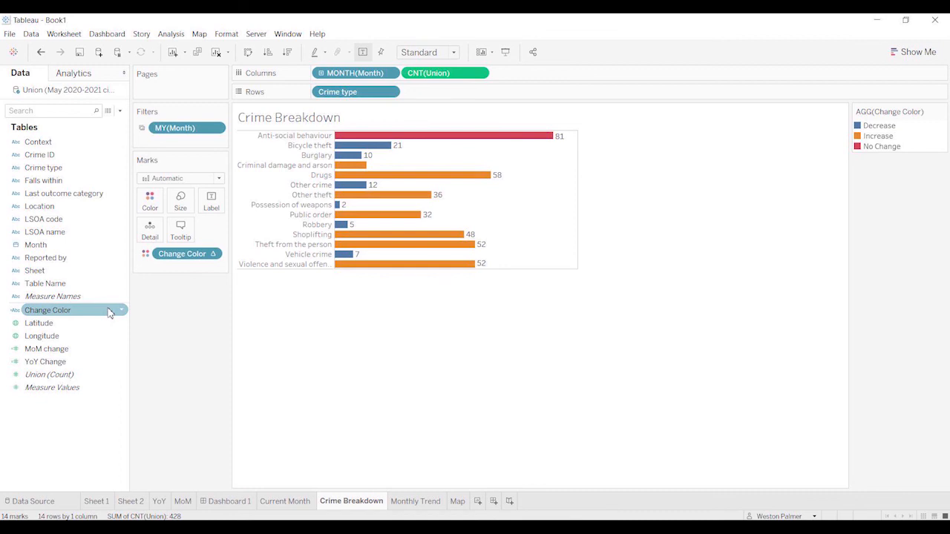
left_click(213, 256)
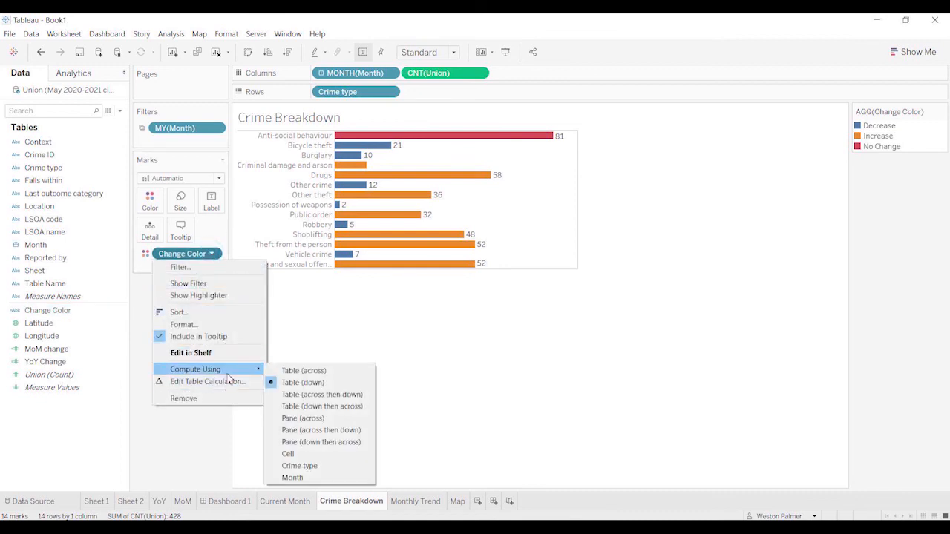
left_click(287, 371)
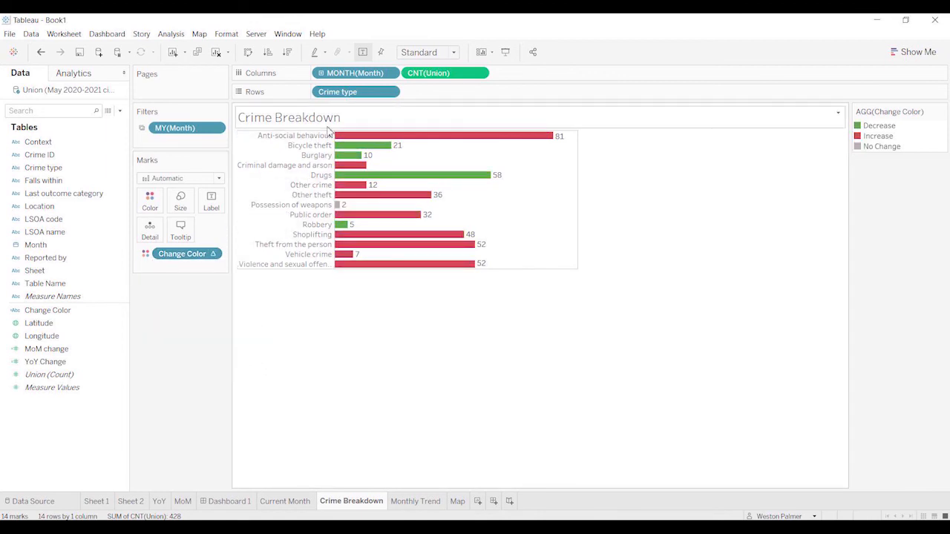
mouse_move(397, 148)
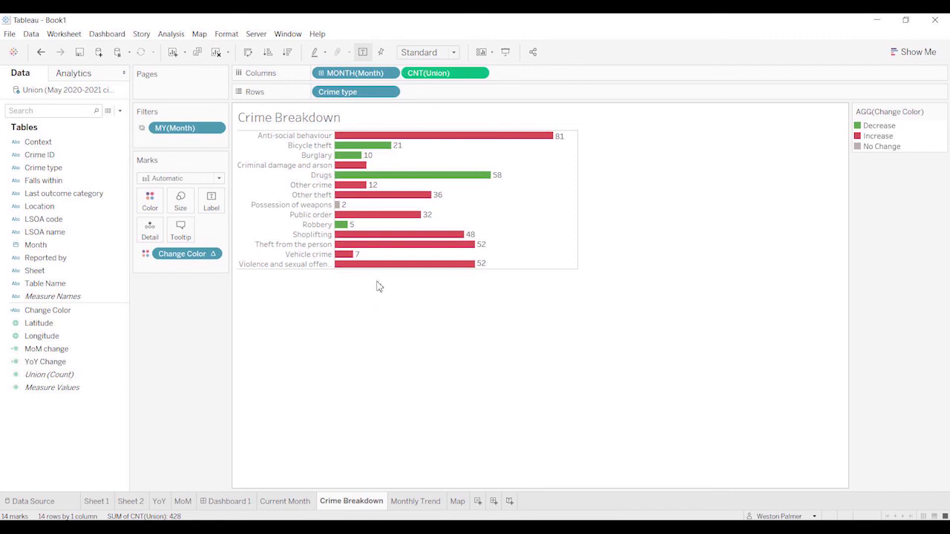
Step: Show the month header and the hidden April 2021 data to compare its bars with May 2021
left_click(389, 73)
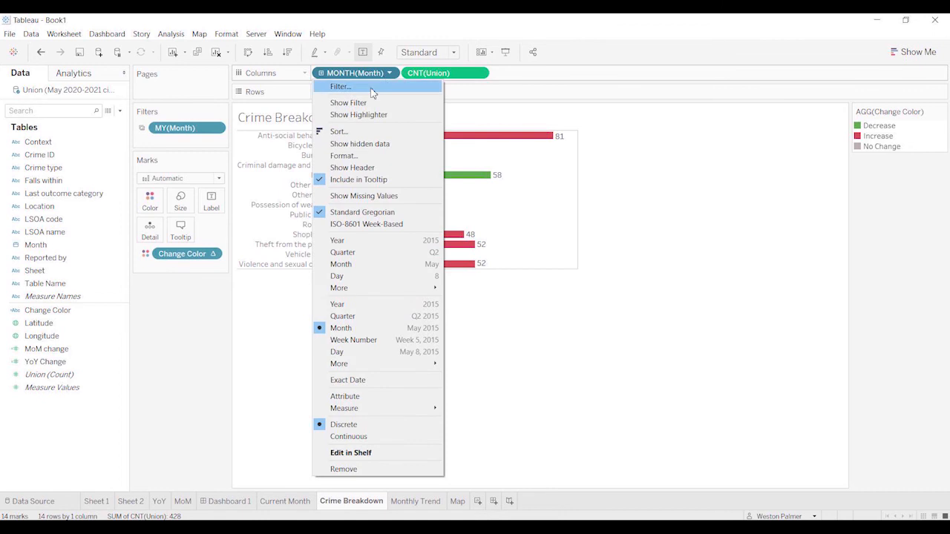
left_click(368, 168)
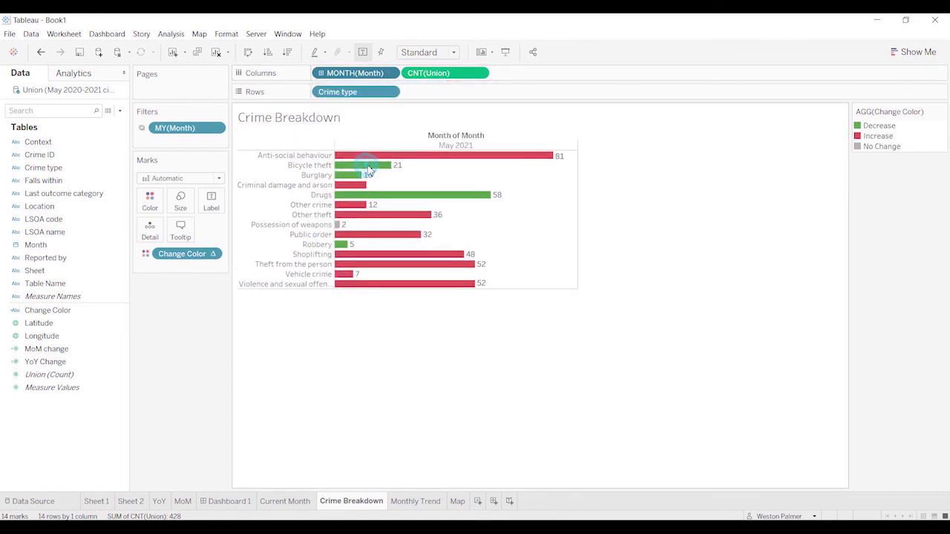
left_click(413, 148)
right_click(414, 150)
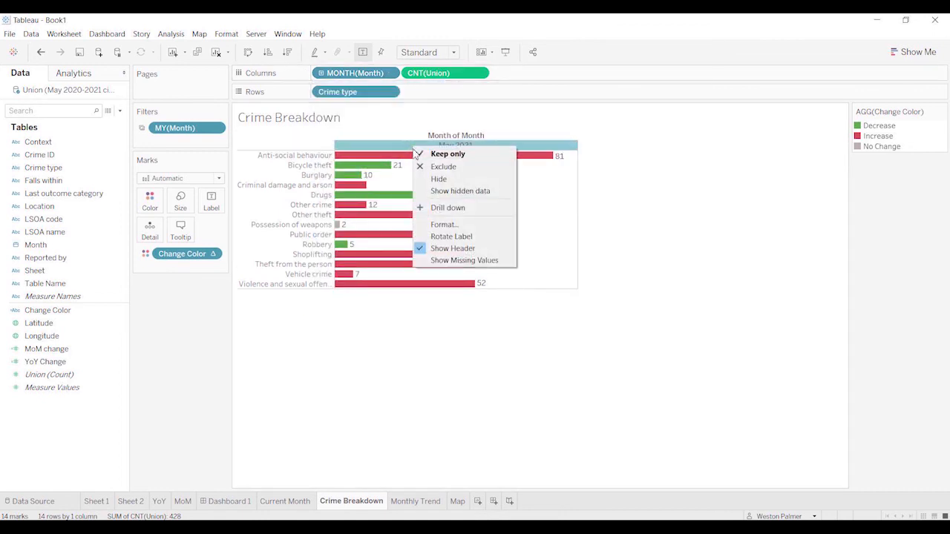
left_click(445, 191)
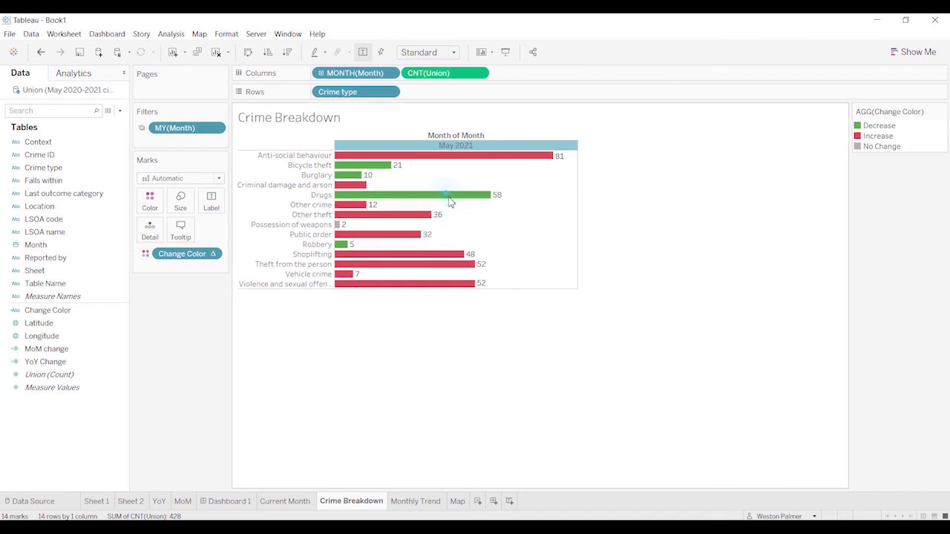
left_click(493, 365)
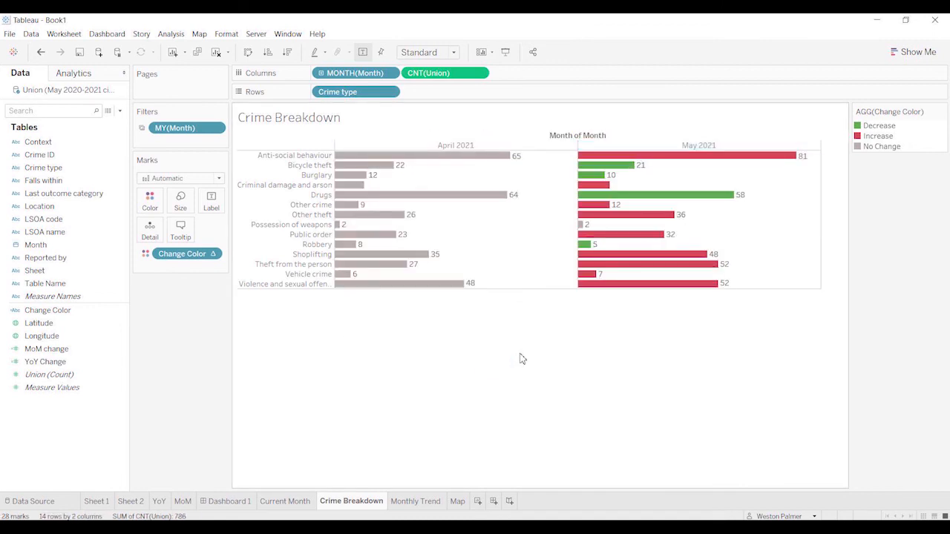
mouse_move(770, 161)
mouse_move(614, 182)
Step: Hide the April 2021 column again, and hide the column field label and the month header
left_click(426, 141)
right_click(425, 141)
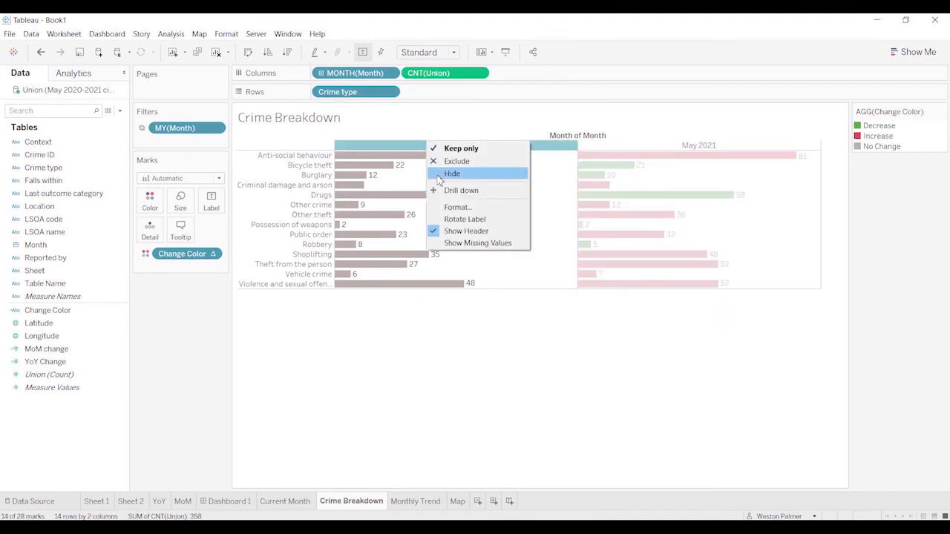
left_click(437, 172)
right_click(426, 136)
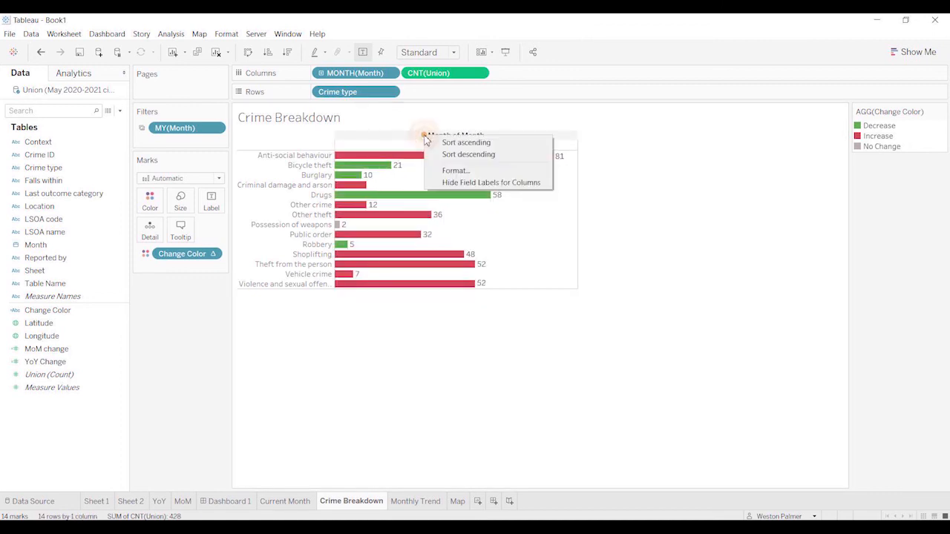
left_click(460, 182)
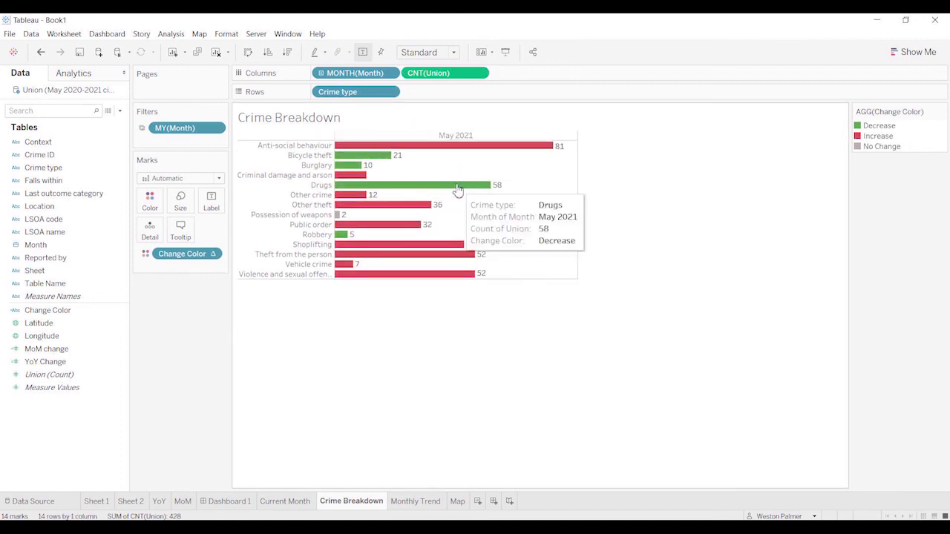
left_click(389, 74)
left_click(375, 168)
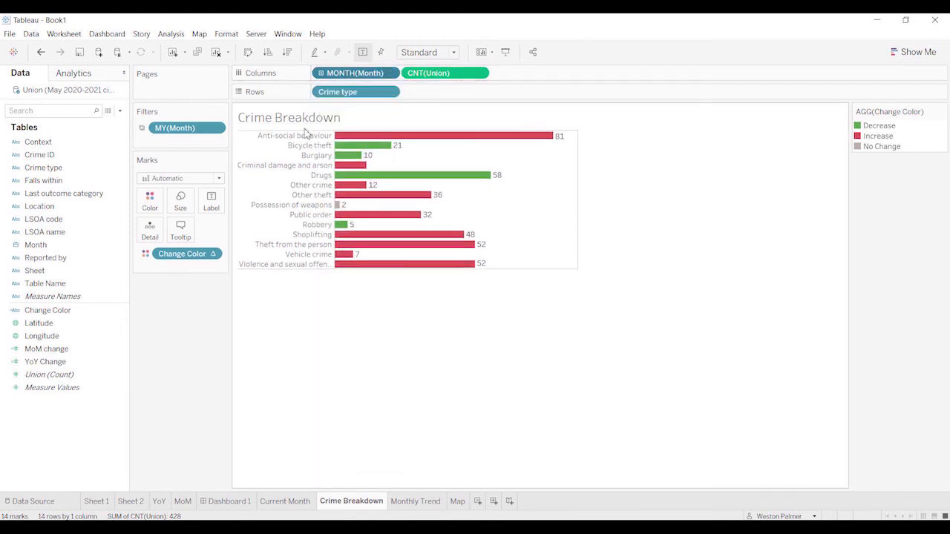
Step: Remove the row divider and column divider pane borders from the Crime Breakdown chart by setting both to None
left_click(218, 34)
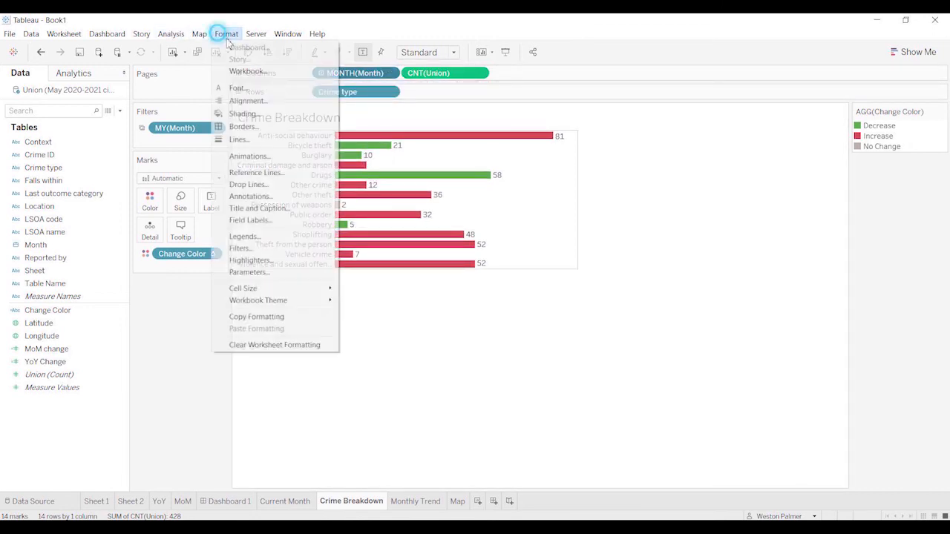
left_click(243, 126)
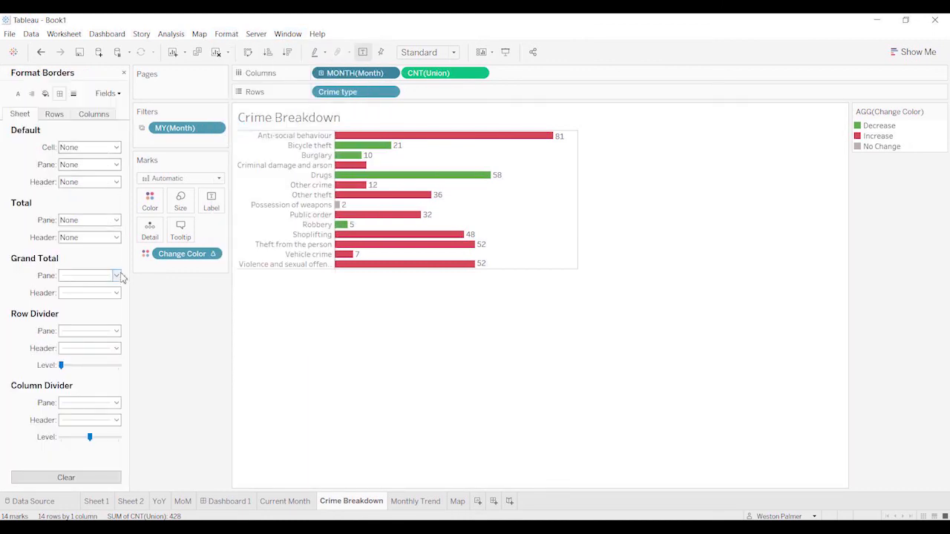
left_click(54, 115)
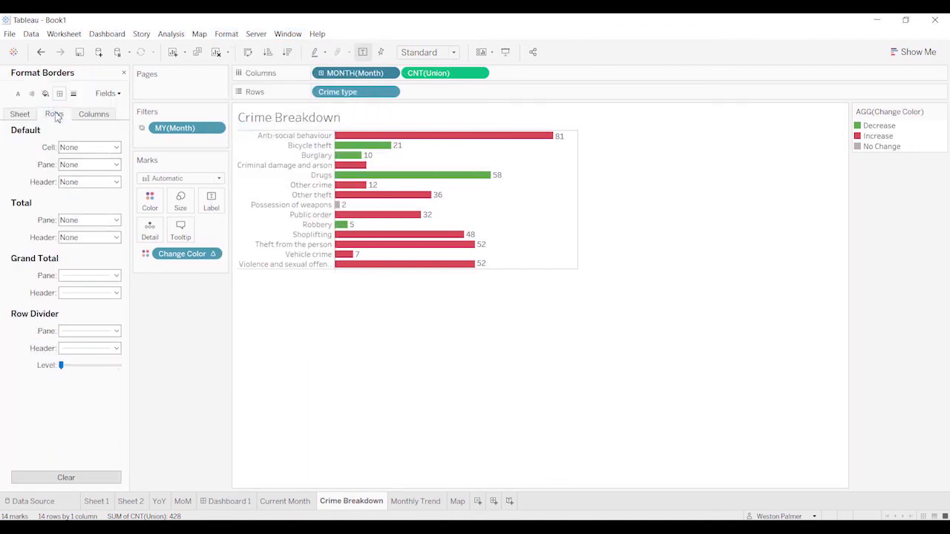
left_click(104, 116)
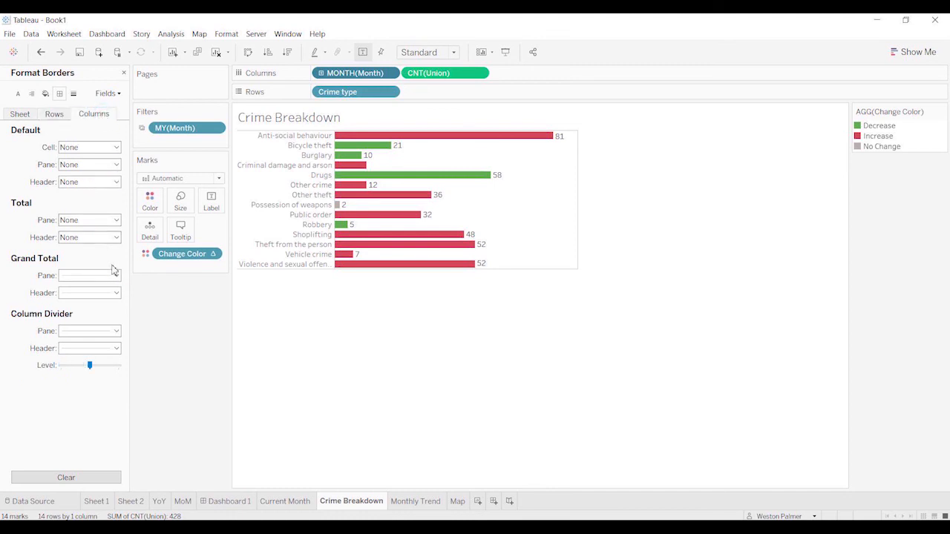
left_click(74, 93)
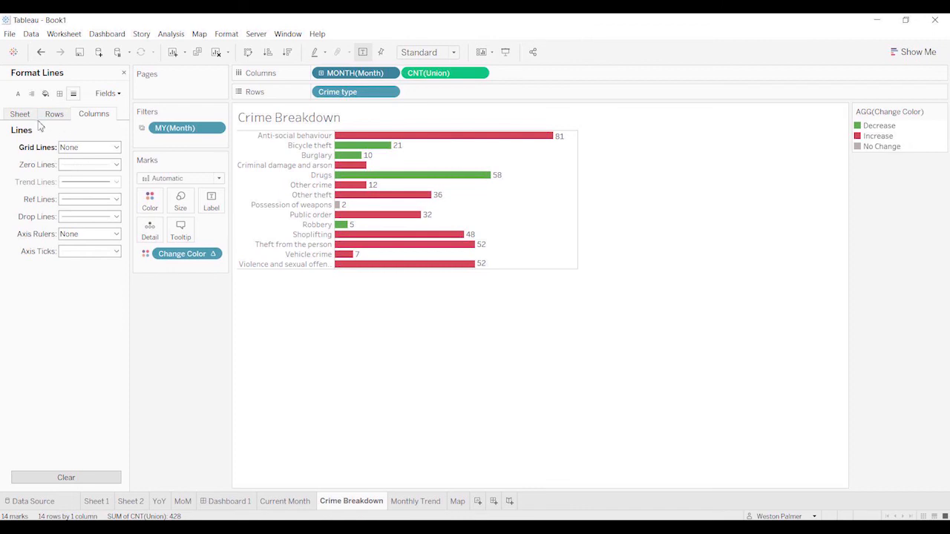
left_click(30, 115)
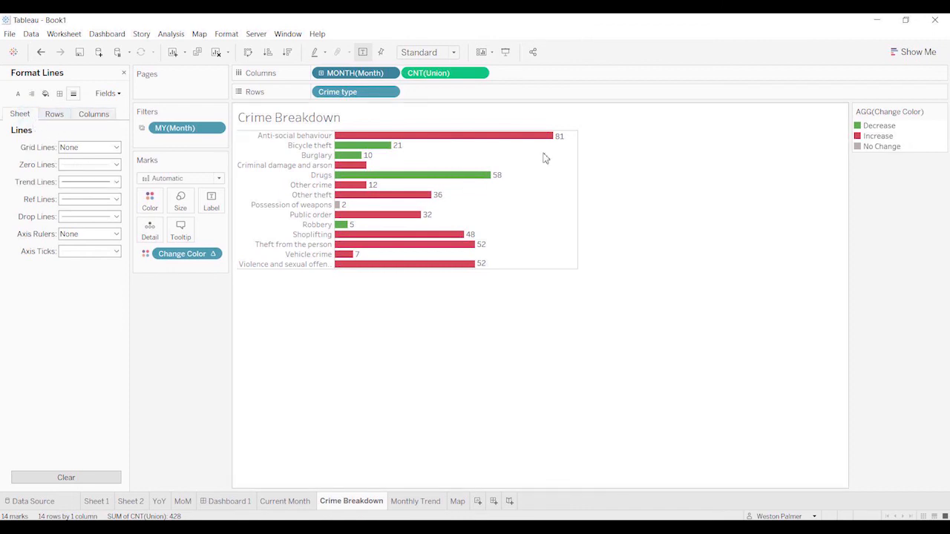
left_click(61, 95)
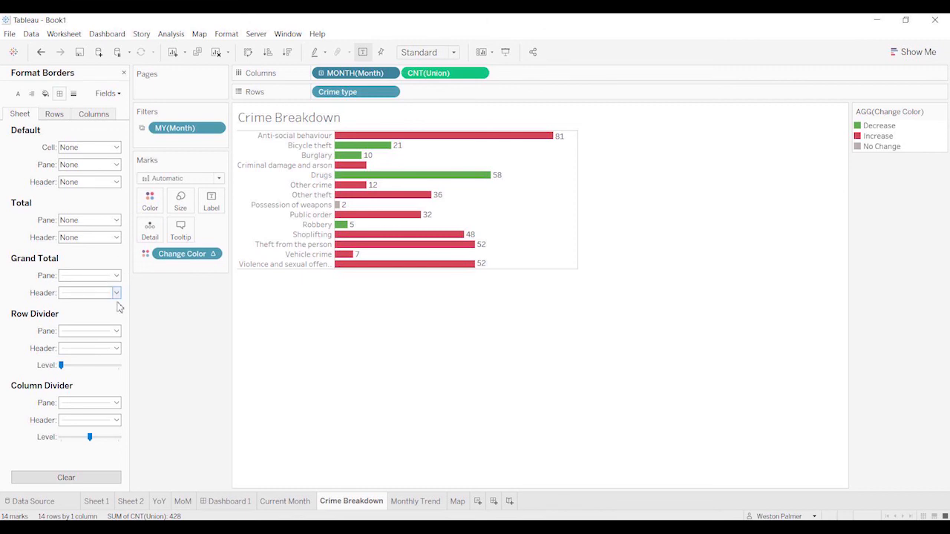
left_click(117, 332)
left_click(117, 345)
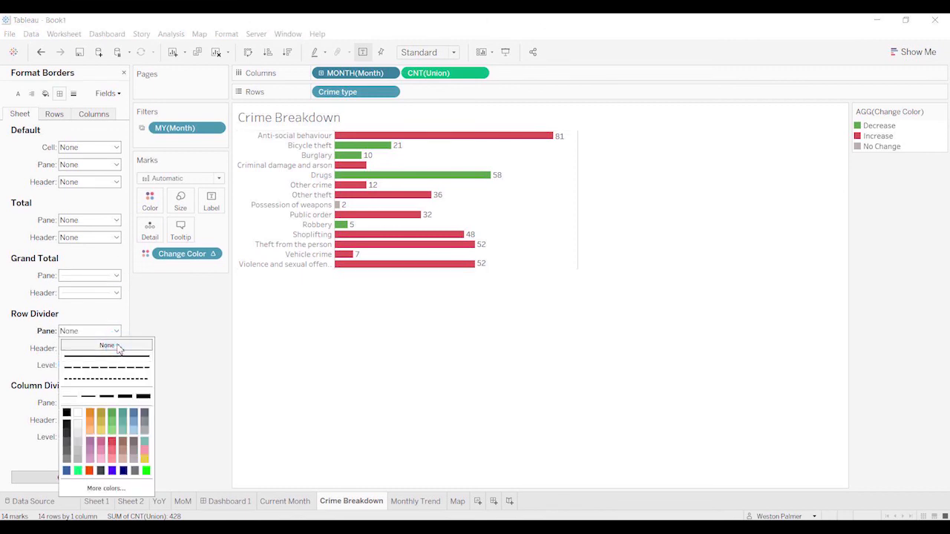
left_click(32, 364)
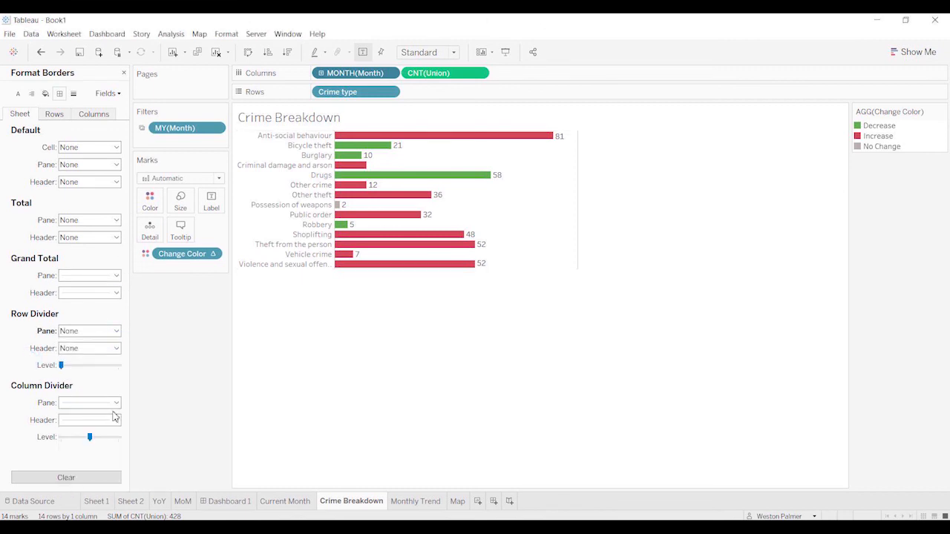
left_click(116, 402)
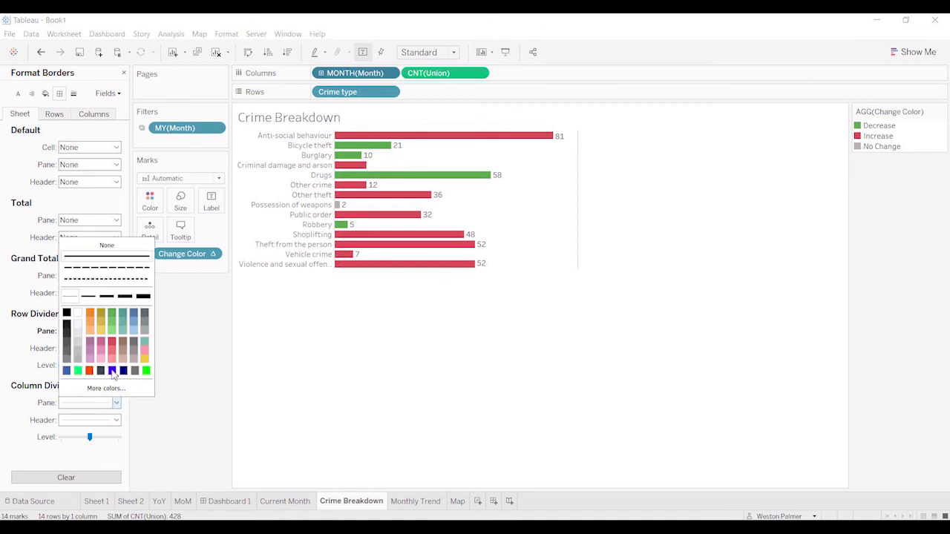
left_click(106, 245)
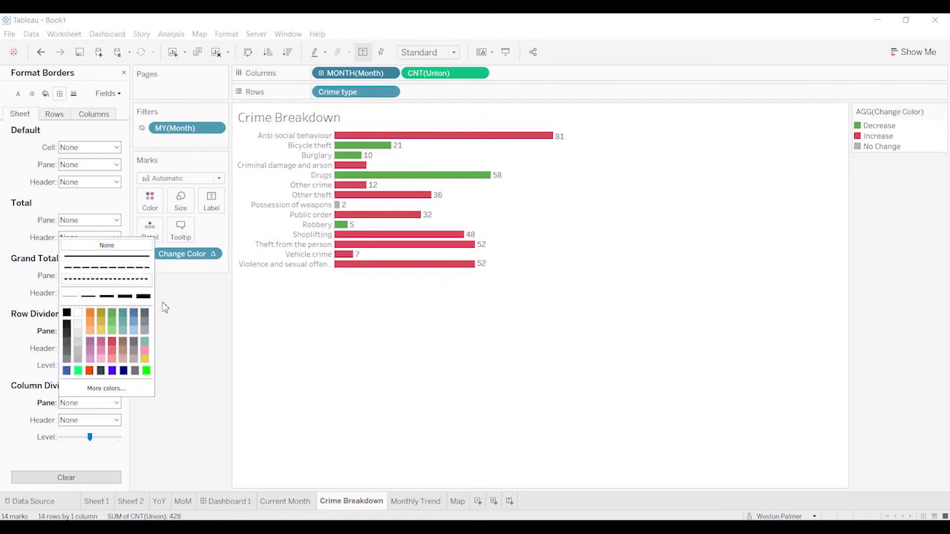
left_click(183, 439)
Step: Widen the crime type label column so the longest name fits, and narrow the bar area slightly
mouse_move(339, 208)
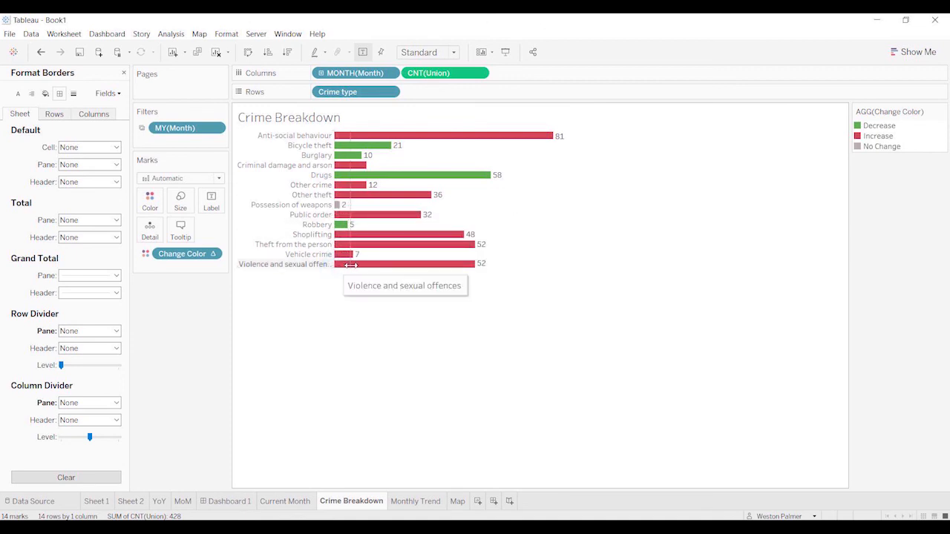
left_click_drag(350, 265, 352, 269)
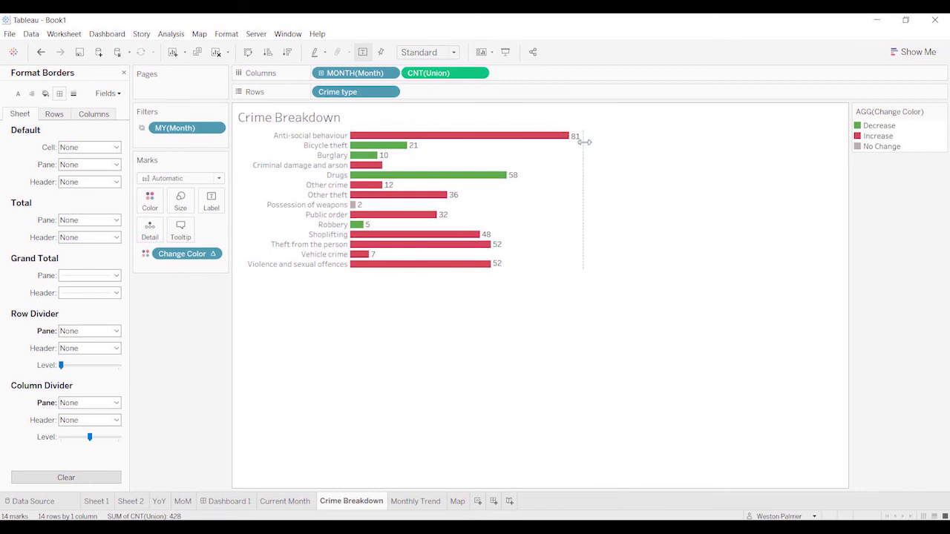
left_click_drag(581, 146, 564, 174)
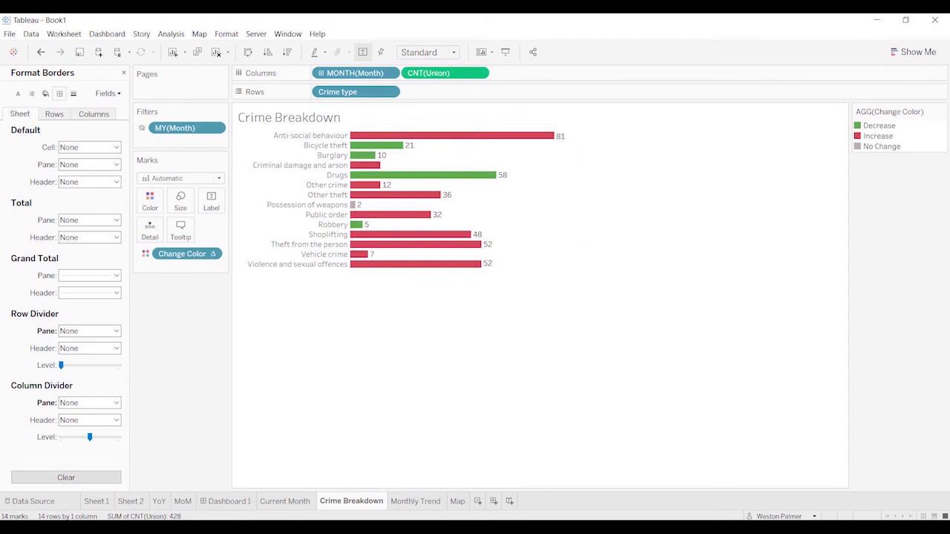
Step: Examine the monthly count and change indicator tiles on Dashboard 1, and look at the MoM sheet's month filter
left_click(250, 505)
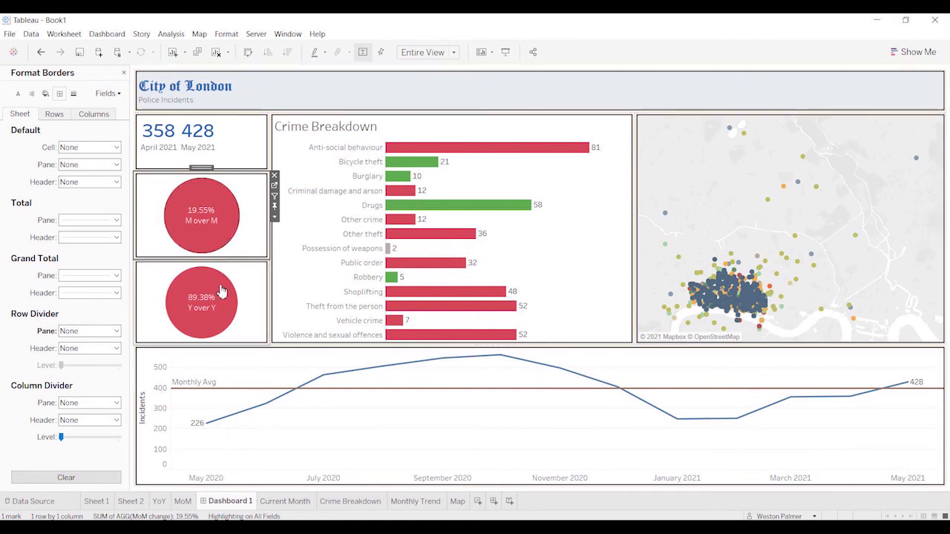
mouse_move(240, 330)
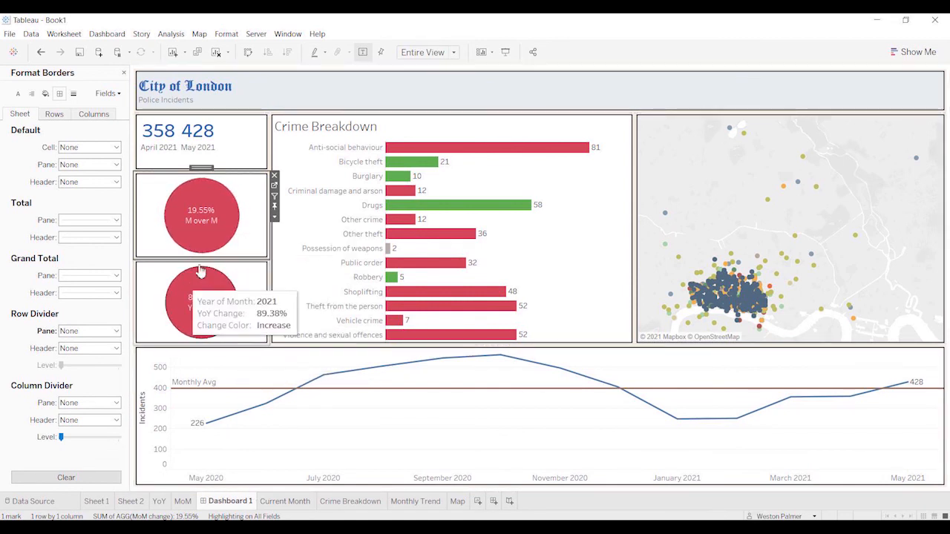
mouse_move(219, 247)
mouse_move(170, 150)
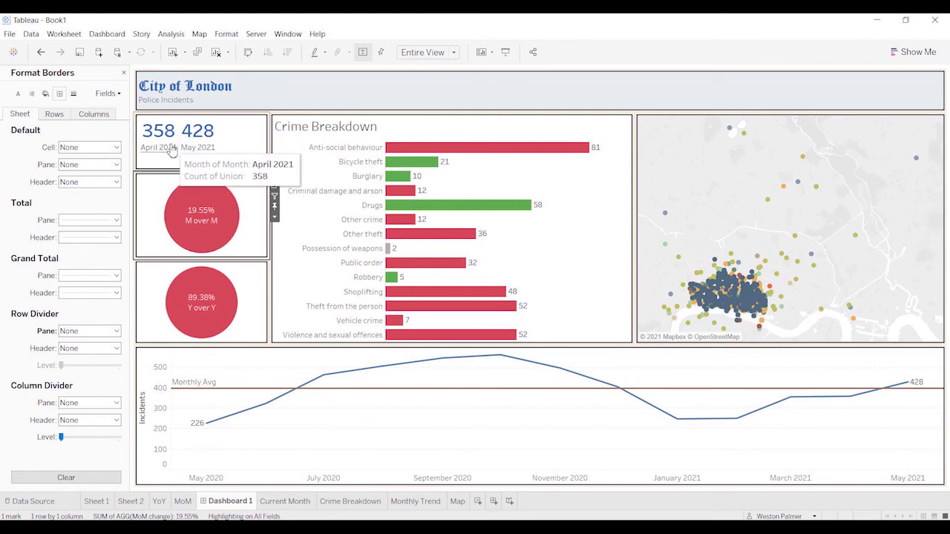
left_click(185, 507)
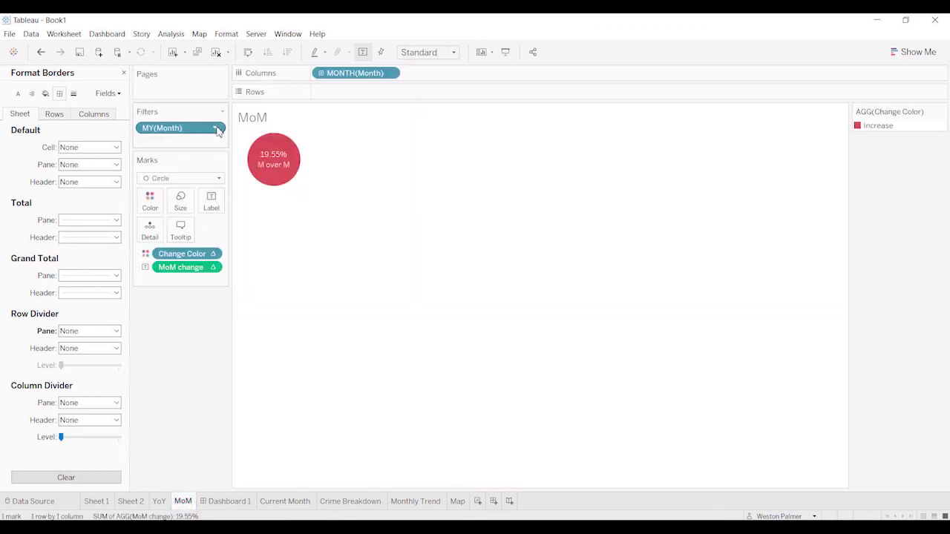
Step: Inspect the Current Month sheet's month filter and the list of worksheets it applies to, without changing anything
left_click(289, 501)
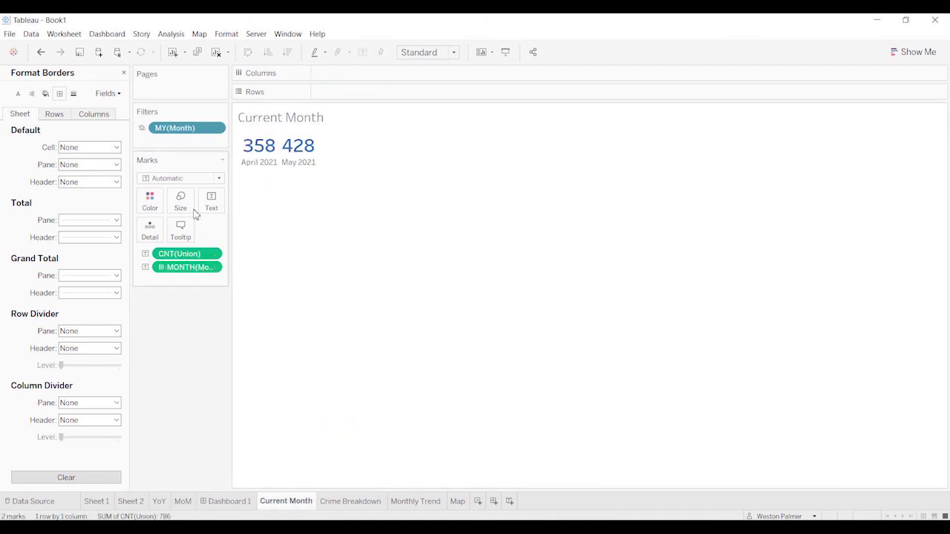
left_click(270, 146)
right_click(272, 147)
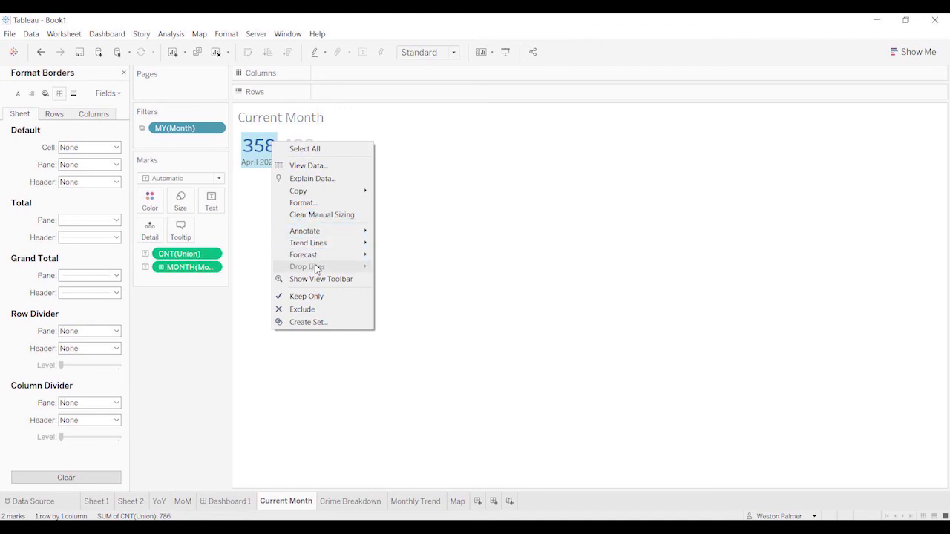
left_click(218, 130)
left_click(217, 131)
left_click(217, 131)
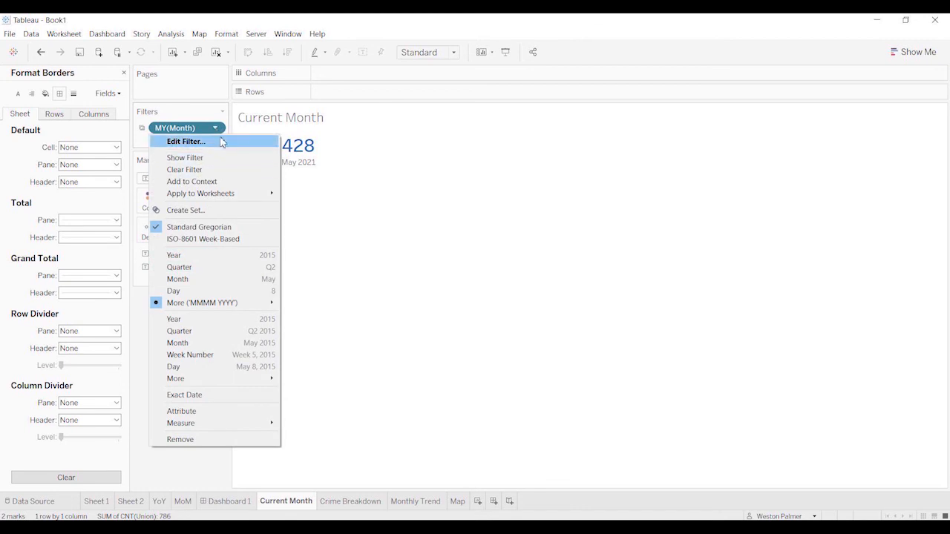
left_click(221, 142)
left_click(534, 432)
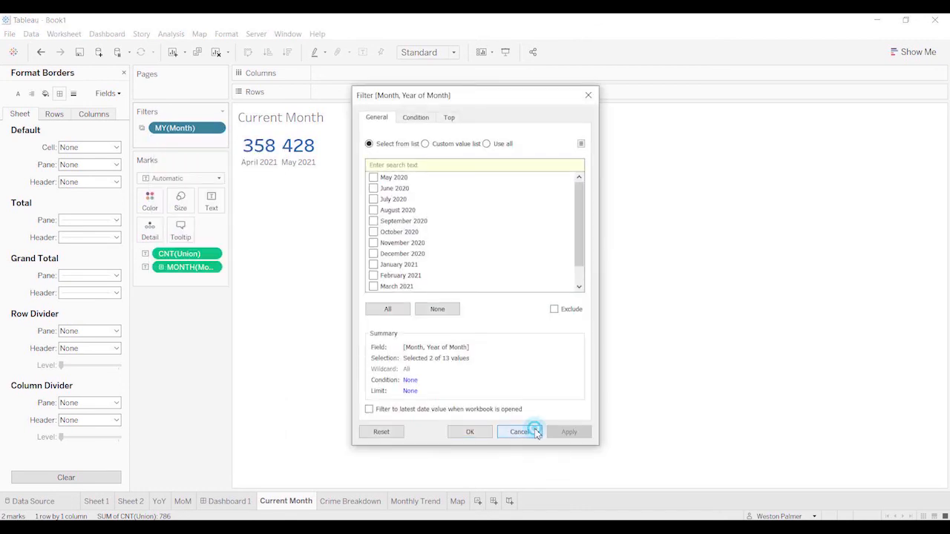
left_click(216, 129)
mouse_move(231, 199)
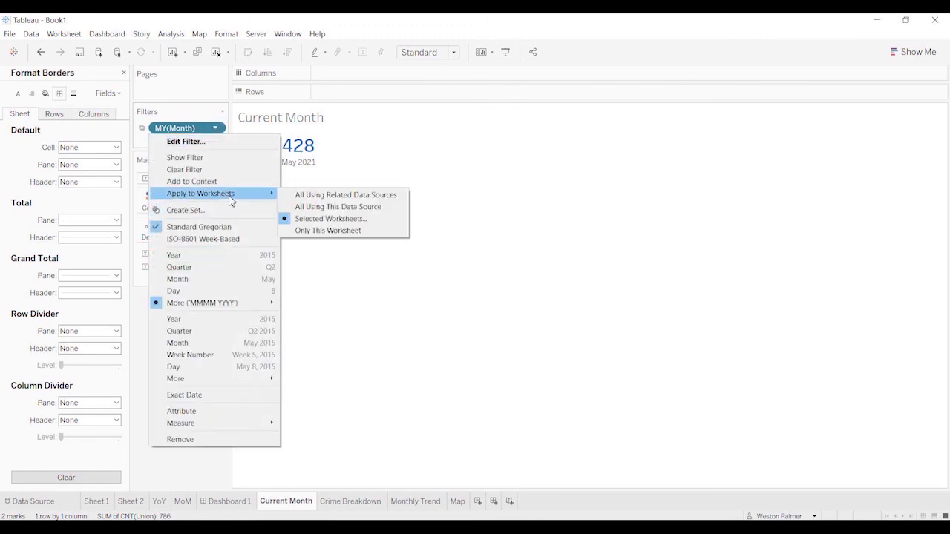
left_click(305, 218)
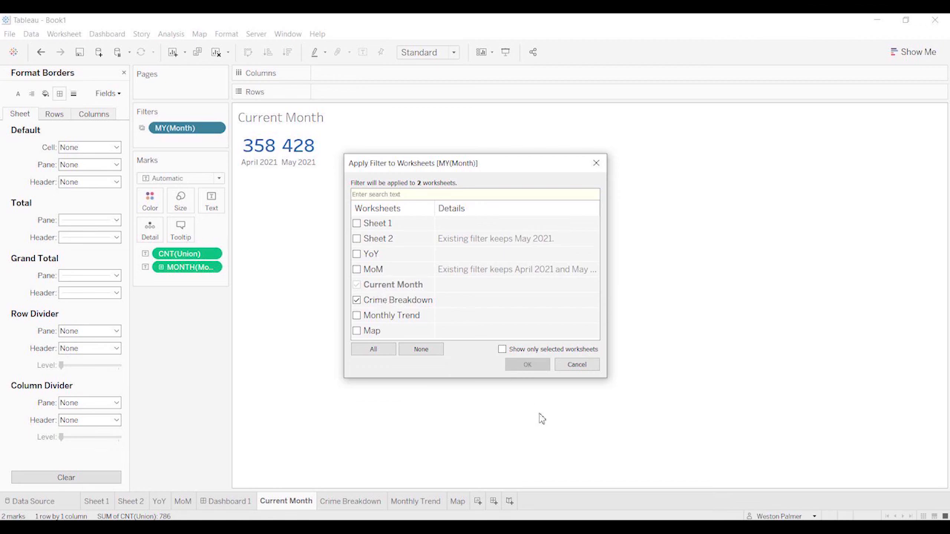
left_click(576, 364)
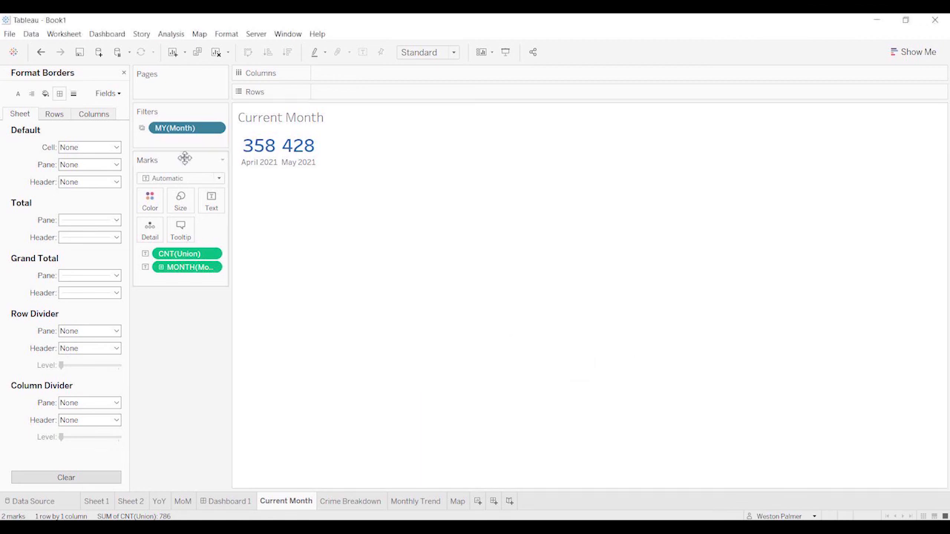
Step: Apply the Crime Breakdown sheet's month filter to only this worksheet
left_click(347, 503)
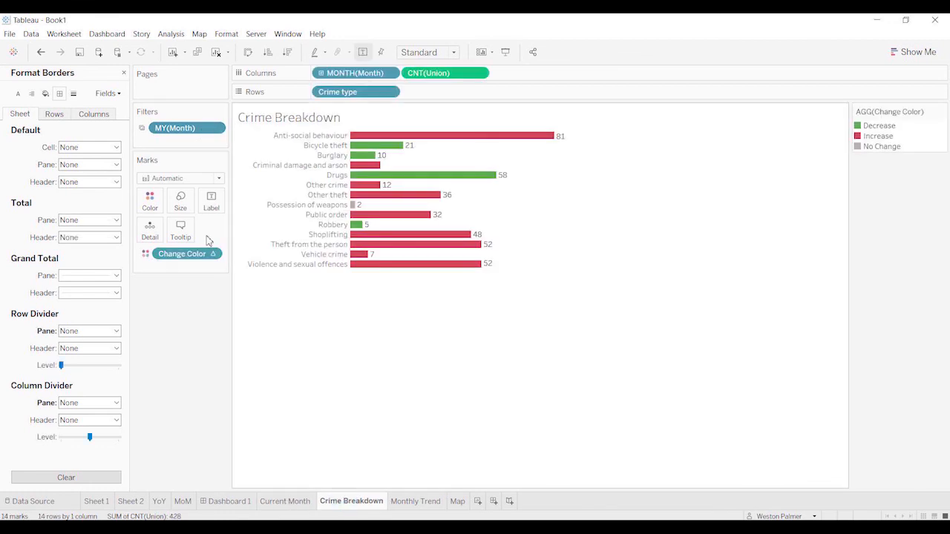
left_click(214, 127)
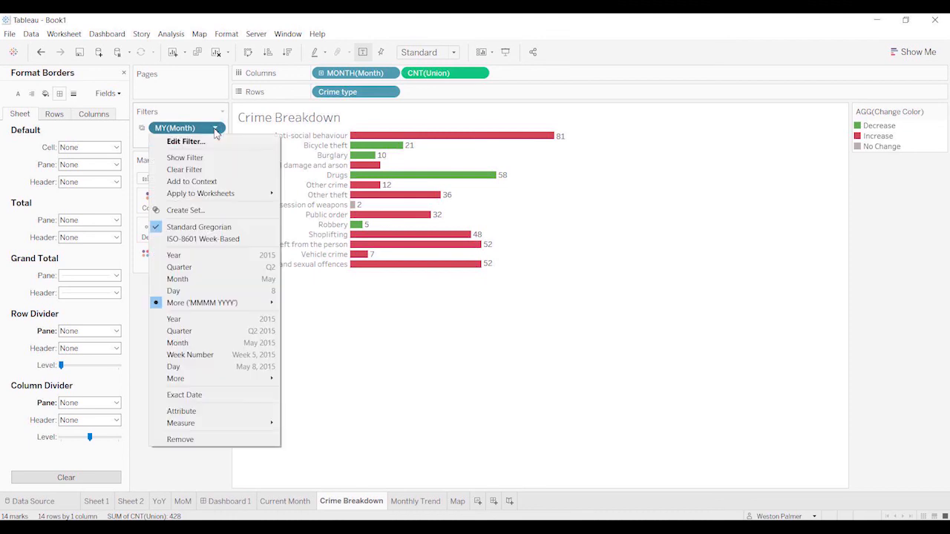
mouse_move(217, 195)
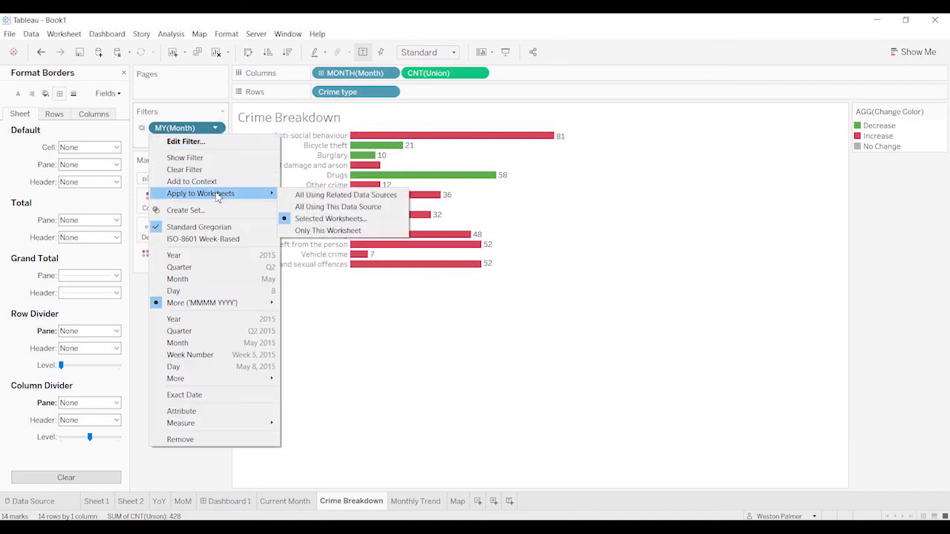
left_click(363, 230)
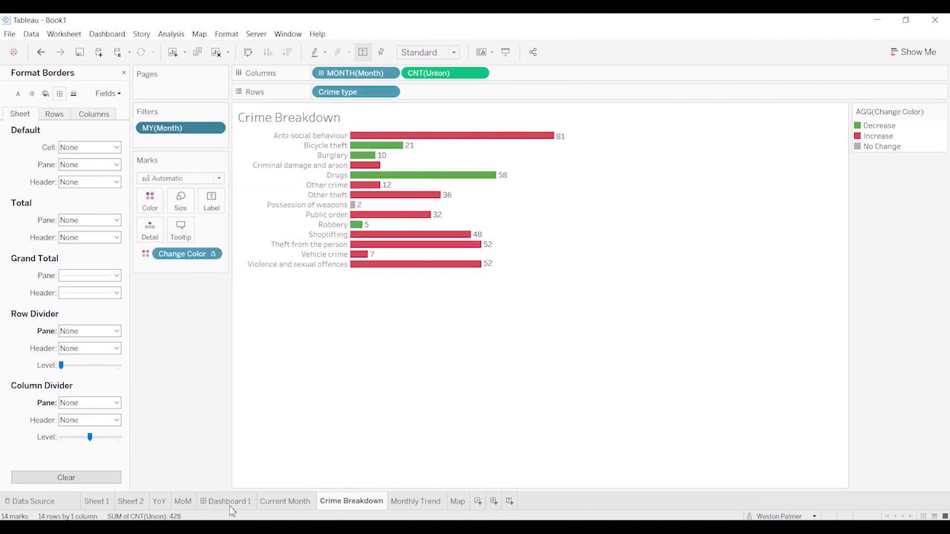
Step: Exclude April 2021 from the Current Month sheet's month filter, keeping only May 2021, and return to Dashboard 1
left_click(269, 502)
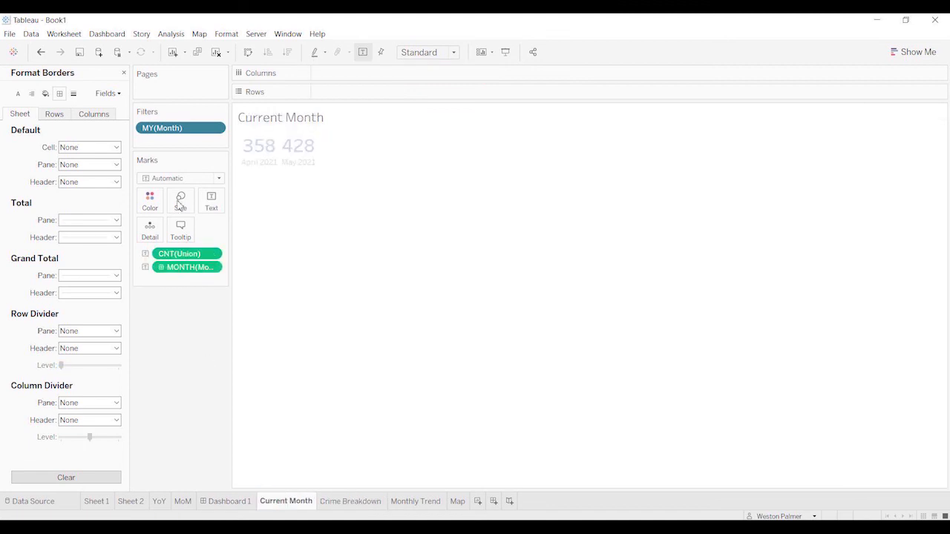
left_click(215, 130)
left_click(202, 141)
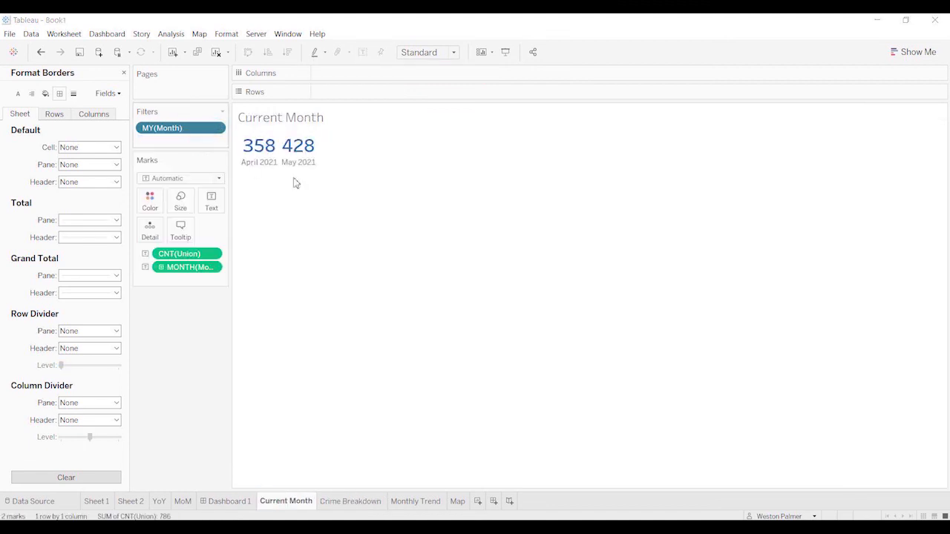
scroll(578, 219, "down", 1)
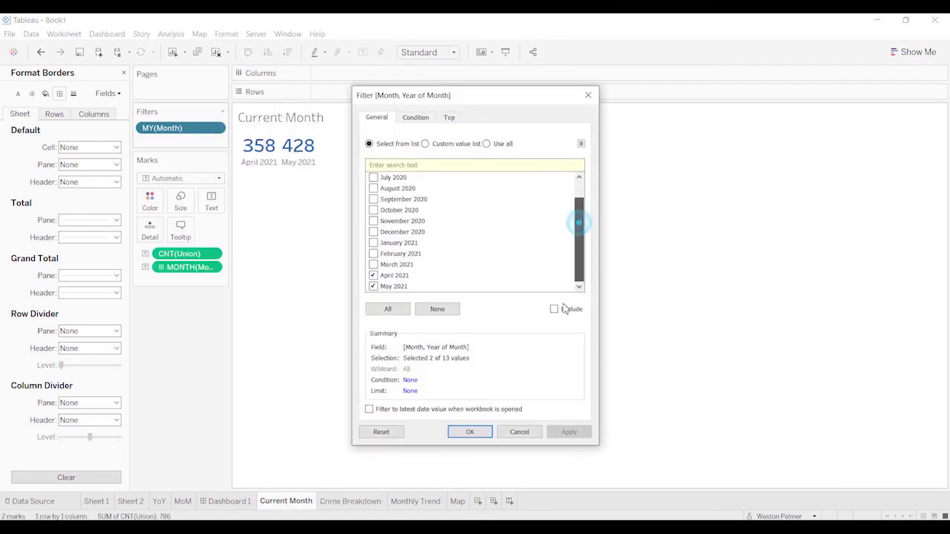
left_click(397, 275)
left_click(373, 275)
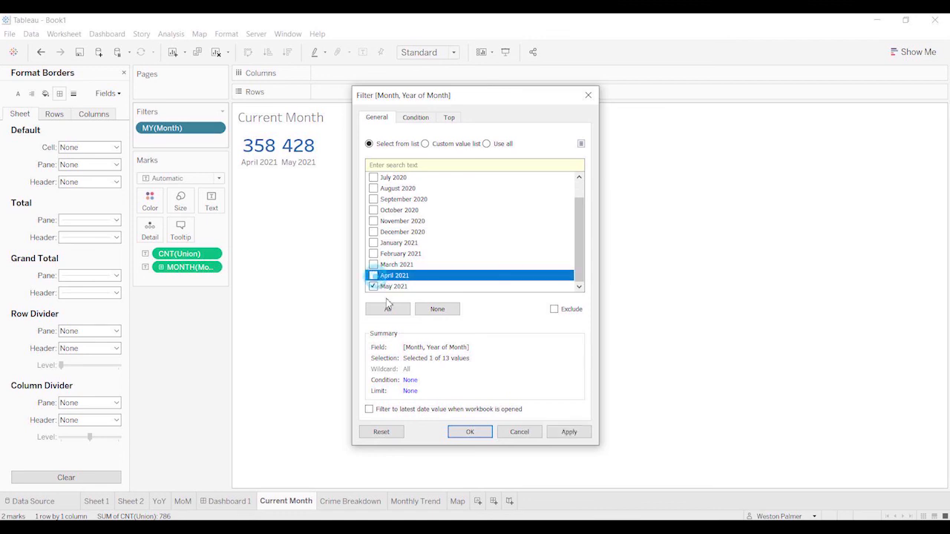
left_click(470, 432)
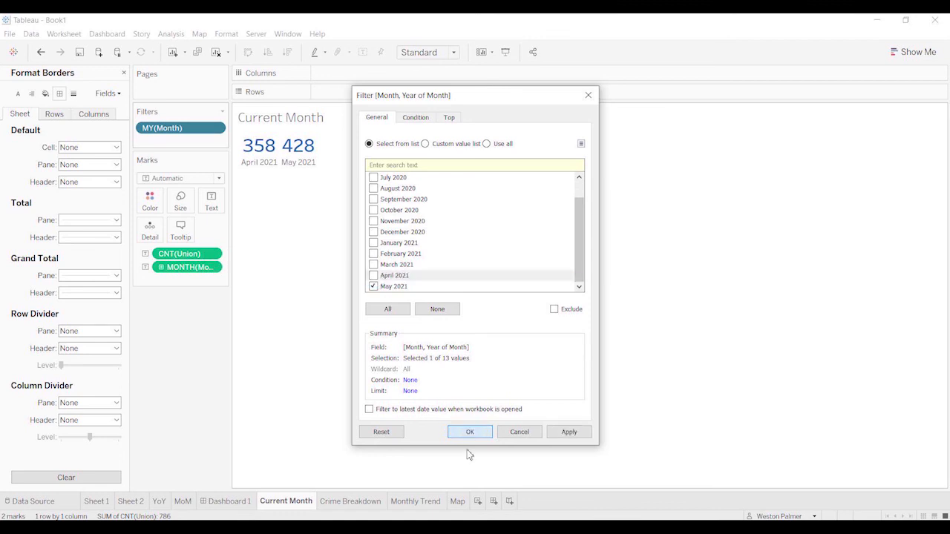
left_click(227, 502)
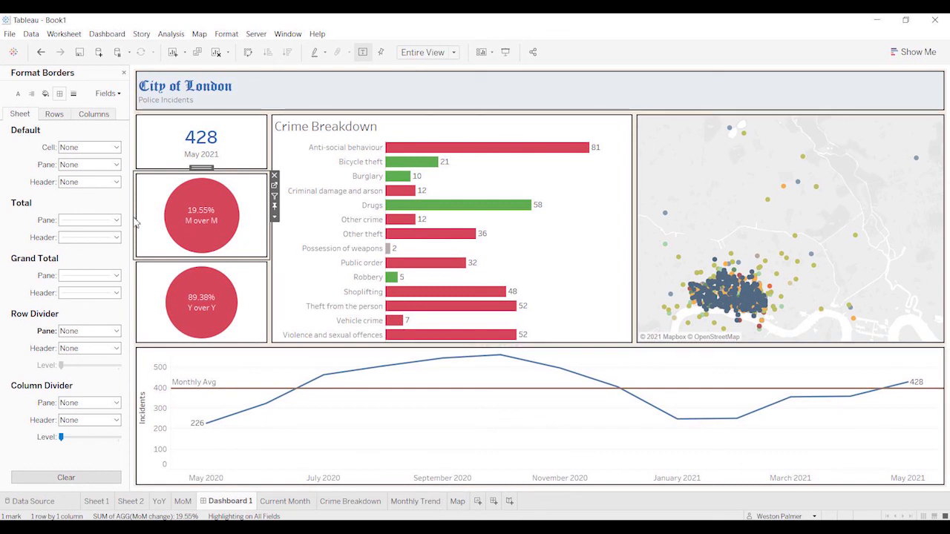
Step: Set the font size of the "City of London" heading in the dashboard's title text to 26
left_click(239, 97)
right_click(242, 92)
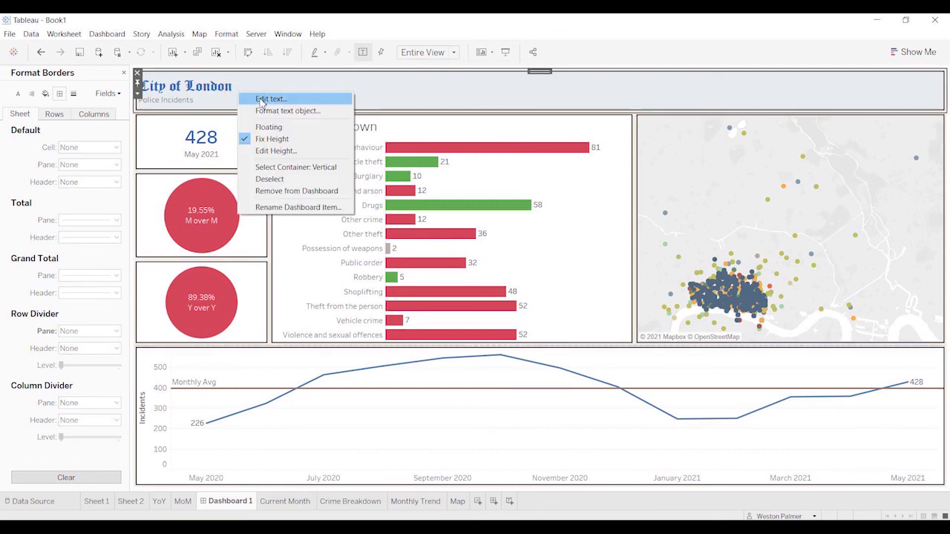
left_click(256, 97)
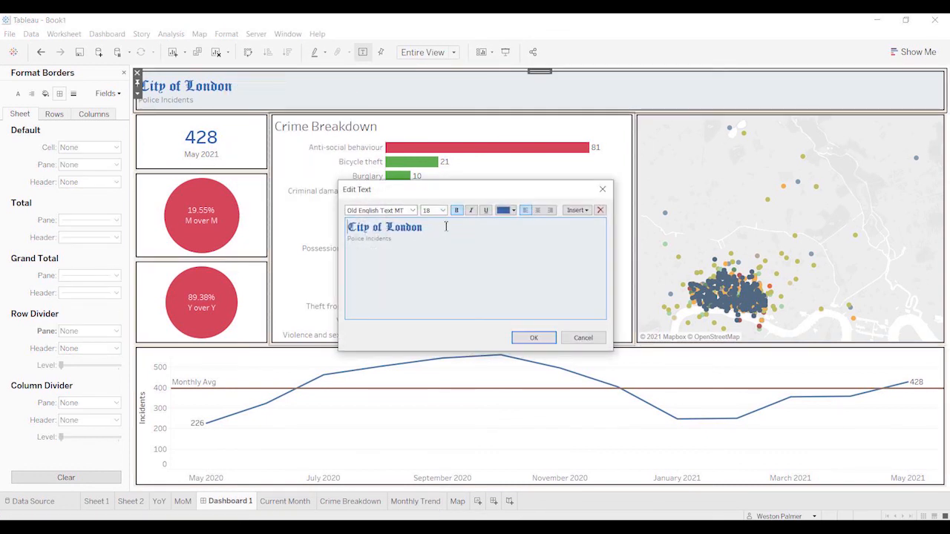
left_click_drag(446, 226, 303, 225)
left_click(444, 210)
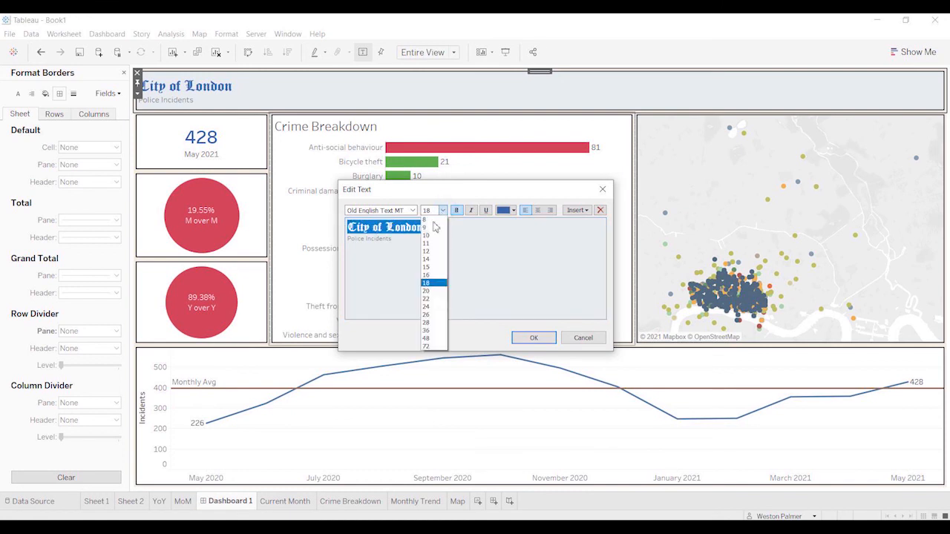
left_click(435, 315)
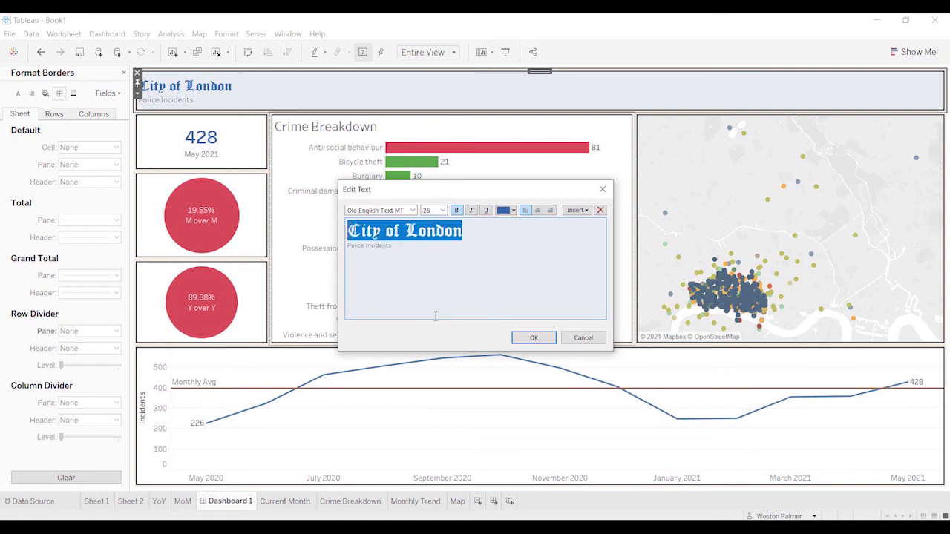
left_click(536, 338)
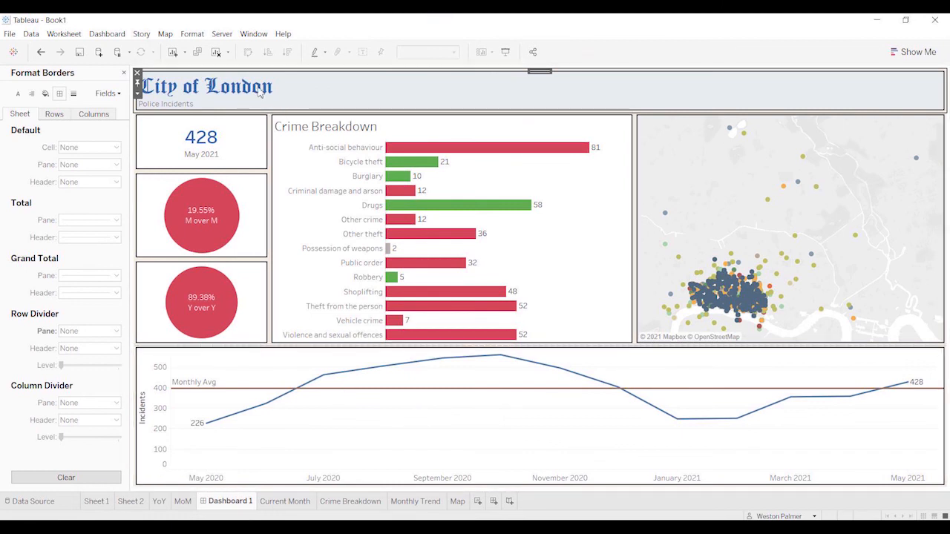
Step: On the Current Month sheet, add the word "incidents" after the CNT(Union) field in the text label
right_click(229, 135)
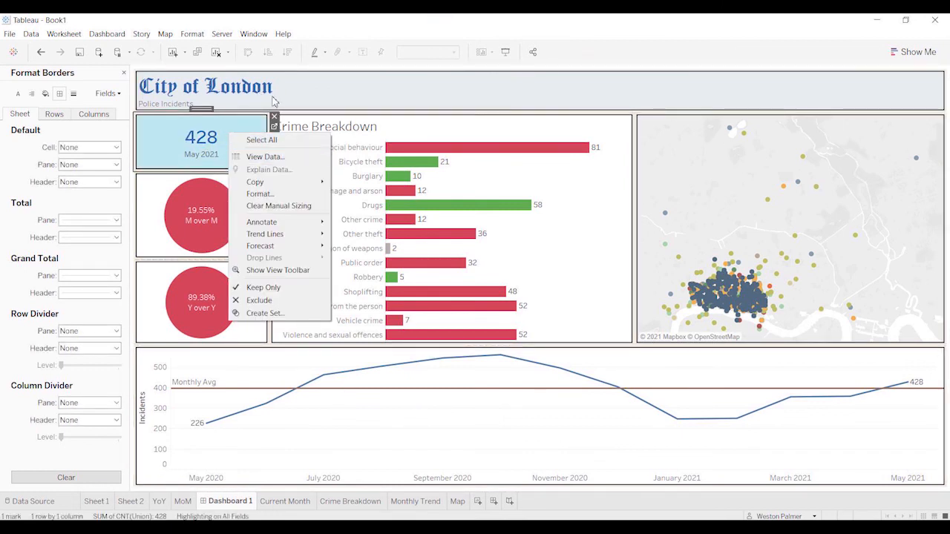
left_click(274, 129)
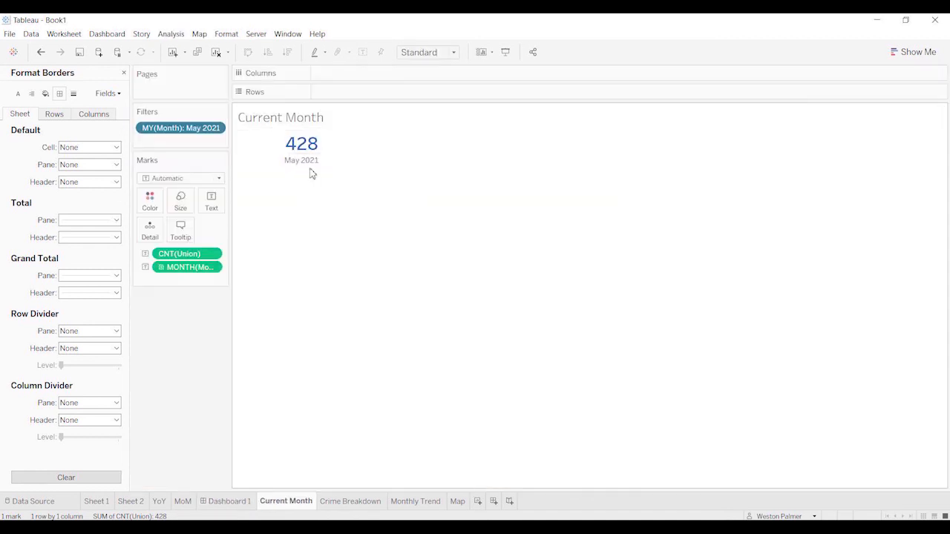
left_click(214, 199)
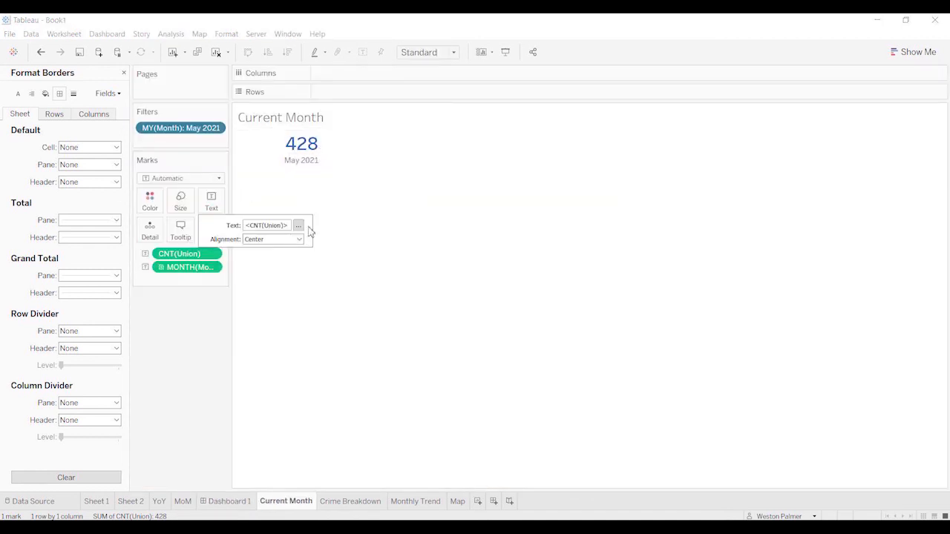
left_click(298, 226)
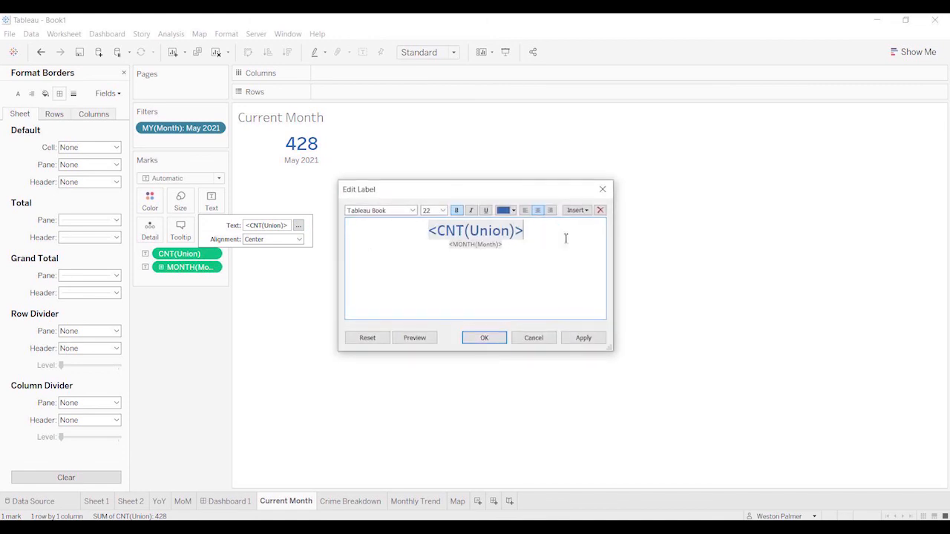
type("incidnets")
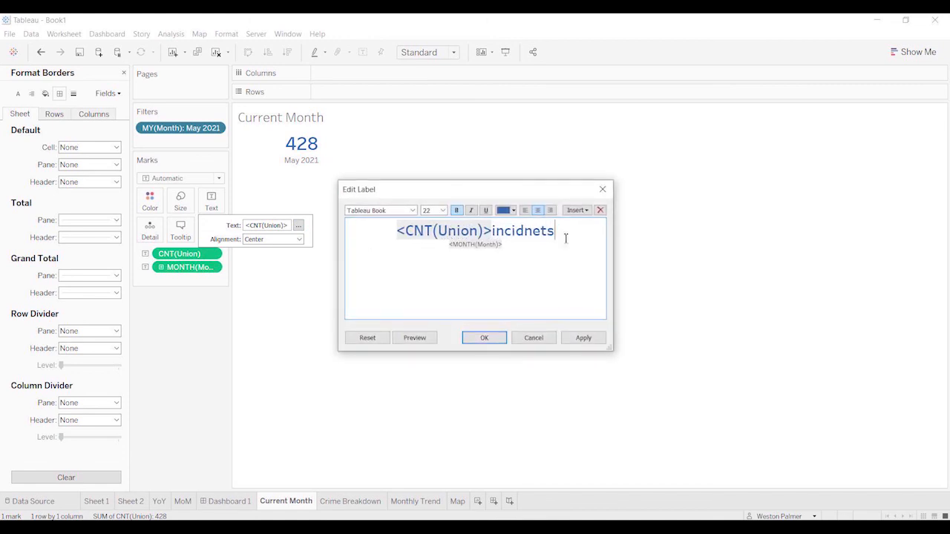
key("BackSpace")
key("BackSpace")
key("BackSpace")
key("BackSpace")
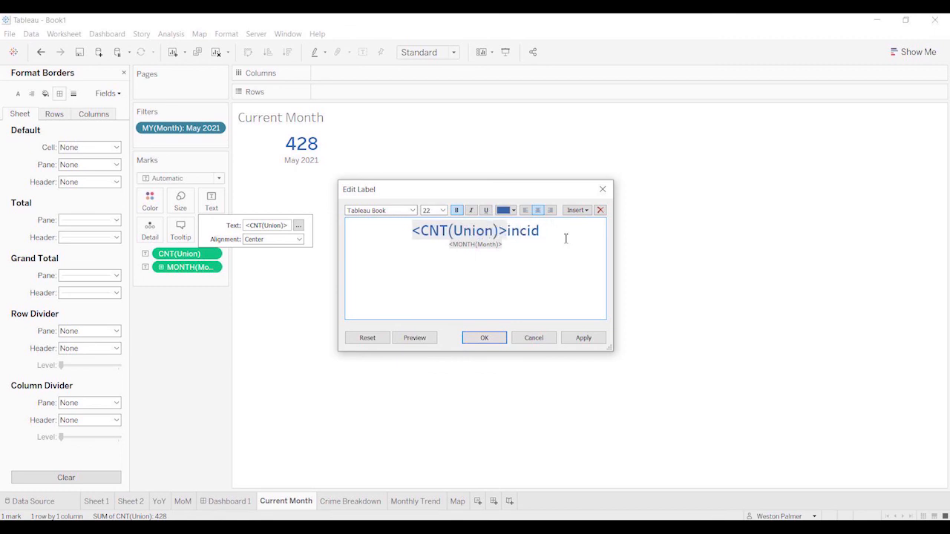
type("ents")
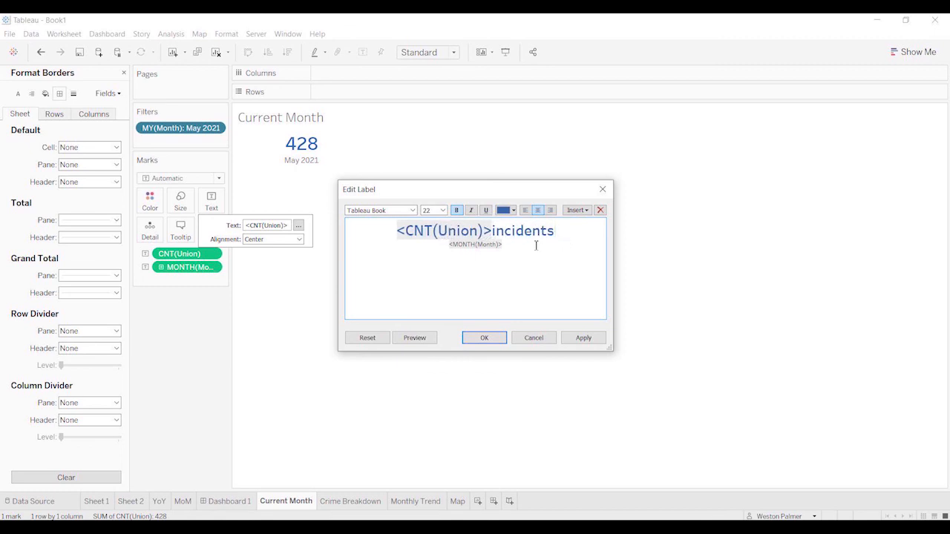
Step: Format the word "incidents" in the label as light gray, non-bold, size 10 text and apply it
double_click(495, 232)
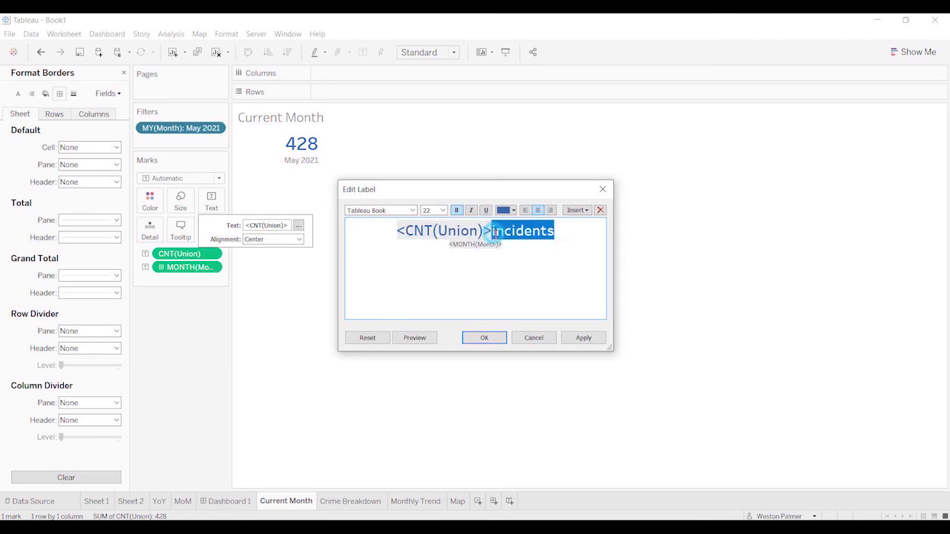
left_click(515, 210)
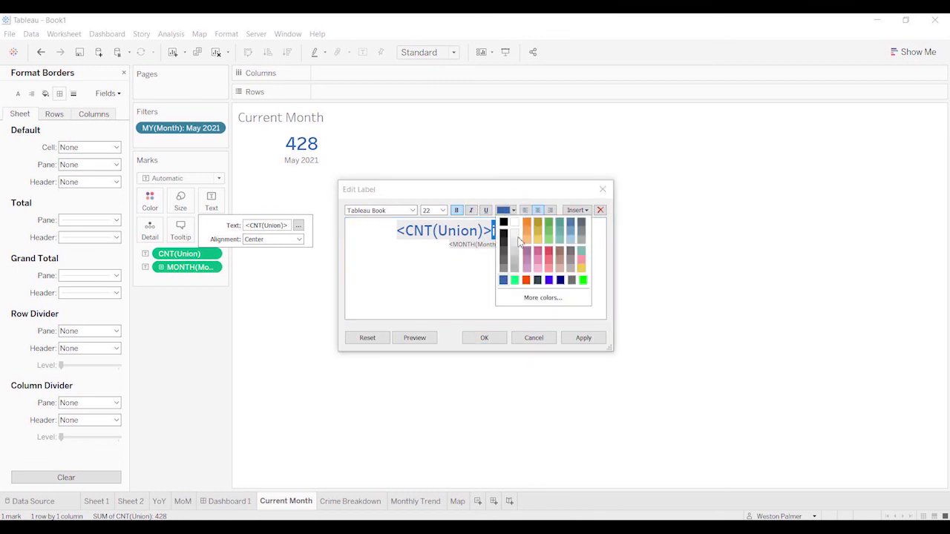
left_click(517, 261)
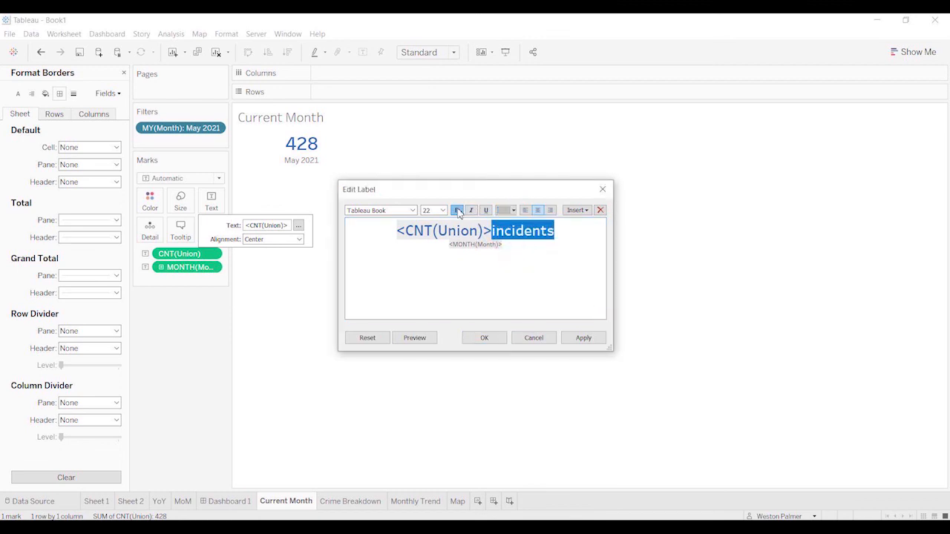
left_click(445, 211)
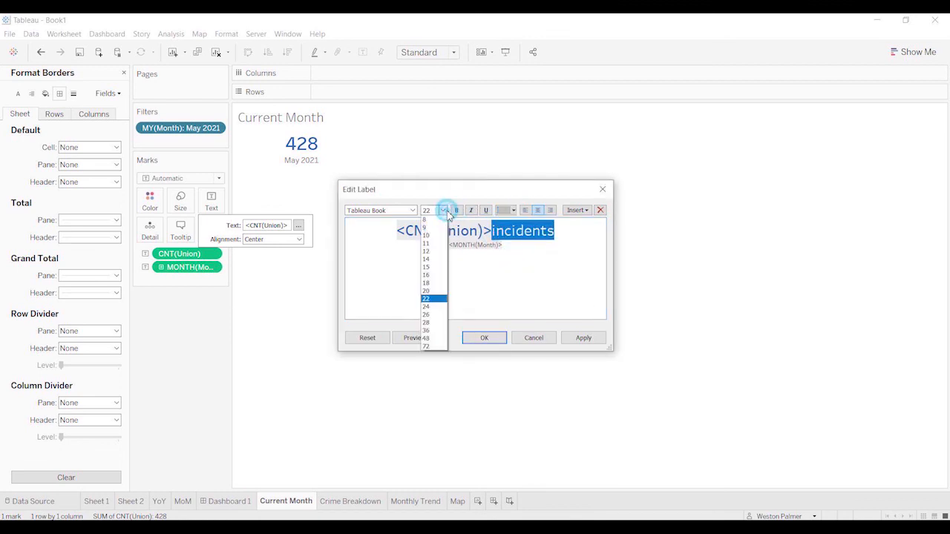
left_click(426, 235)
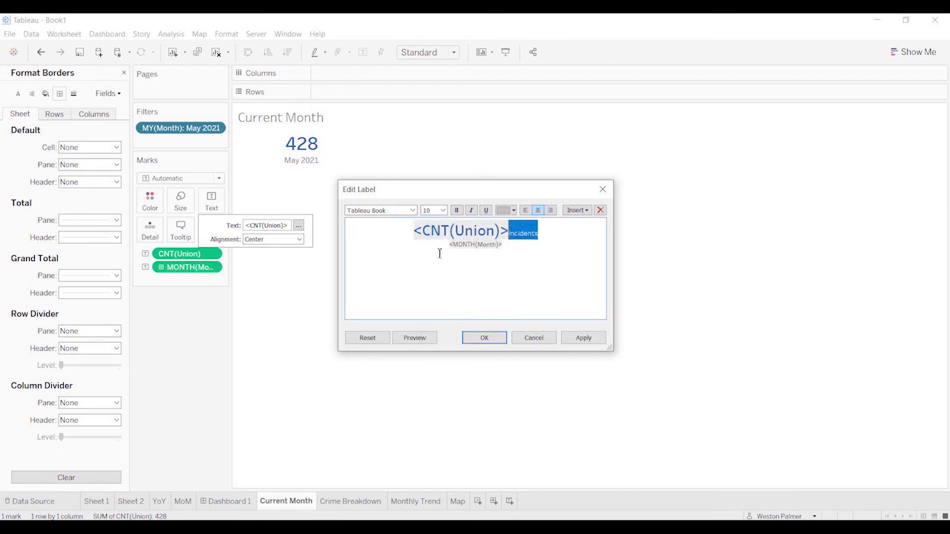
left_click(583, 337)
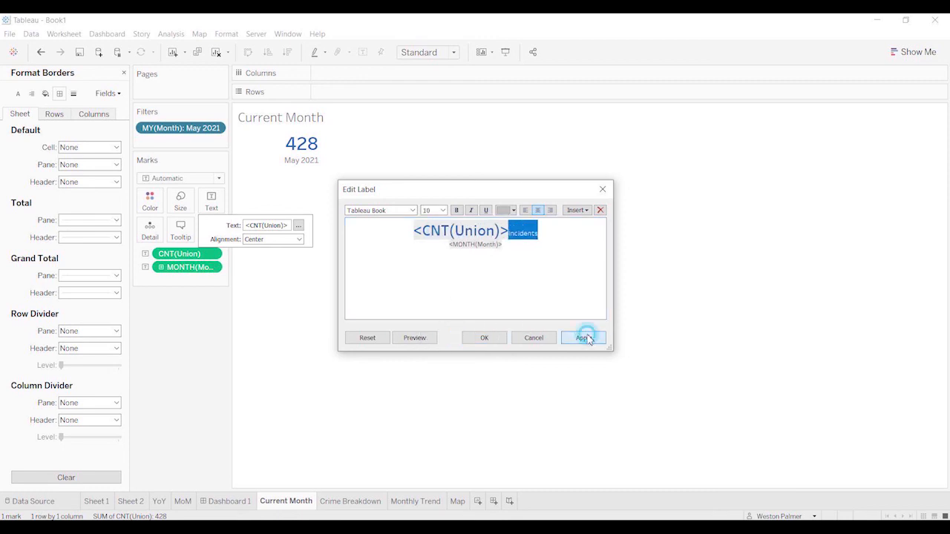
Step: Change "incidents" to a darker gray and insert a space between it and the CNT(Union) field in the label
left_click(512, 210)
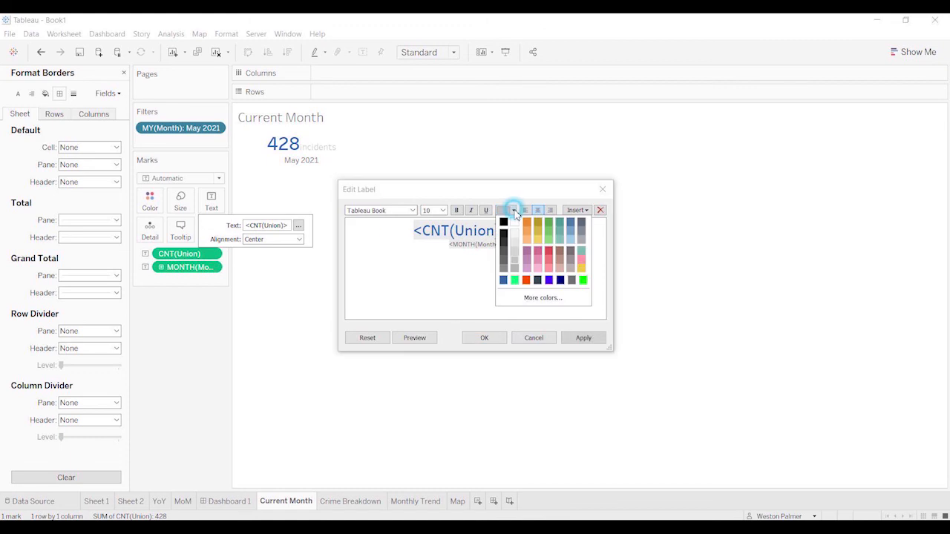
left_click(507, 269)
left_click(586, 338)
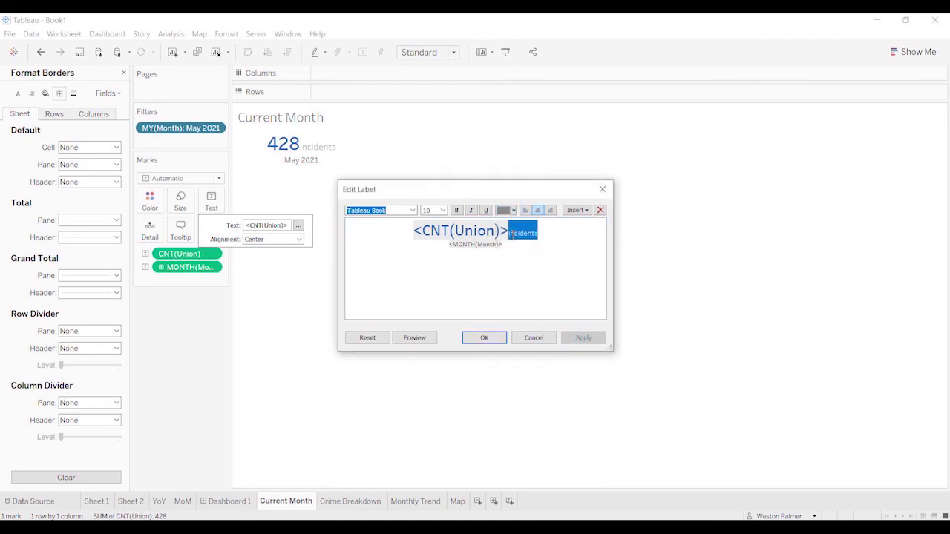
left_click(575, 299)
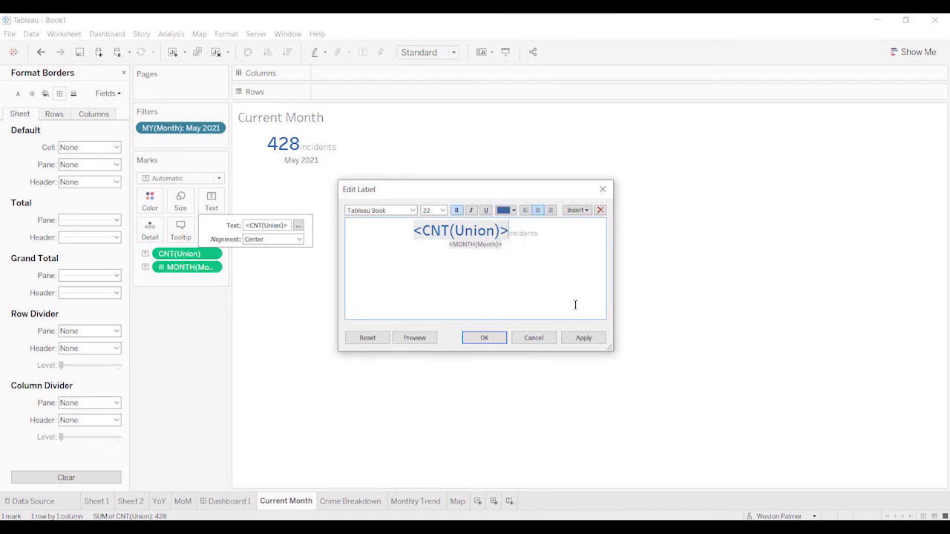
left_click(586, 340)
left_click(483, 337)
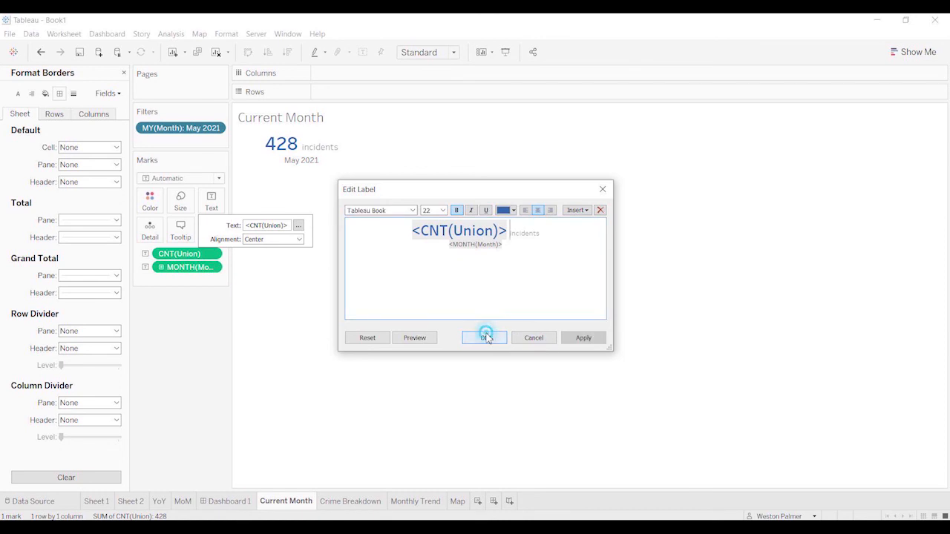
Step: Return to Dashboard 1, deselect the count tile's mark, and reorder the dashboard's tab to come after the Map sheet
left_click(222, 501)
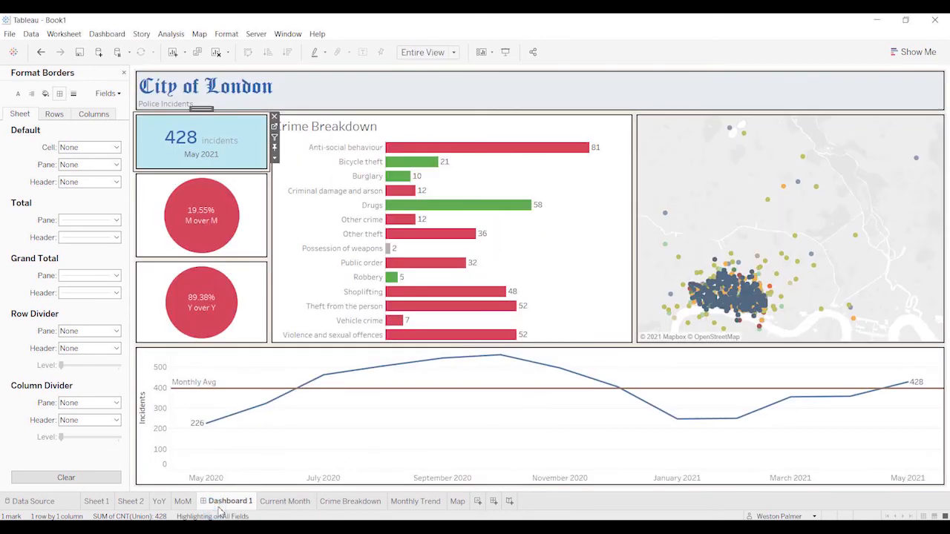
left_click(246, 153)
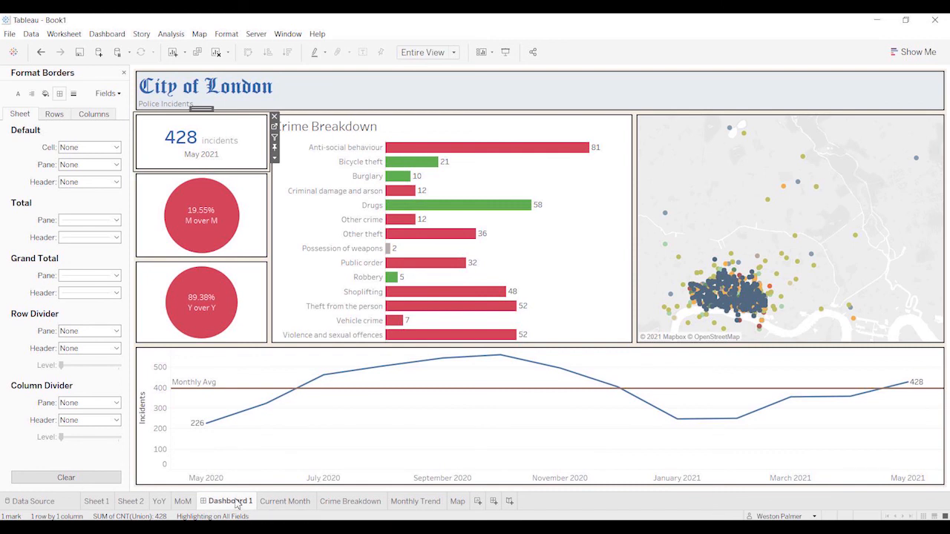
left_click_drag(473, 499, 455, 512)
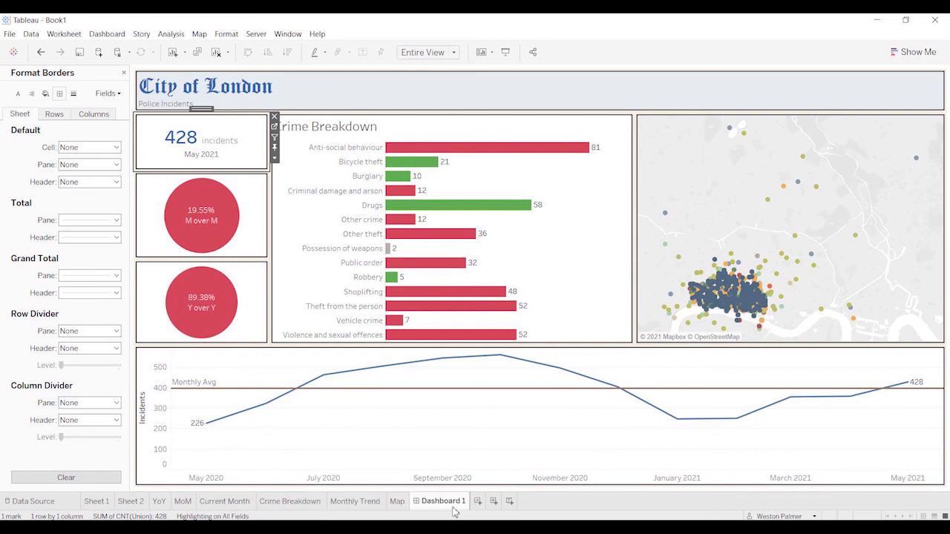
Step: Color the sheet tabs from YoY through Dashboard 1 brown, and return to Dashboard 1
left_click(159, 501)
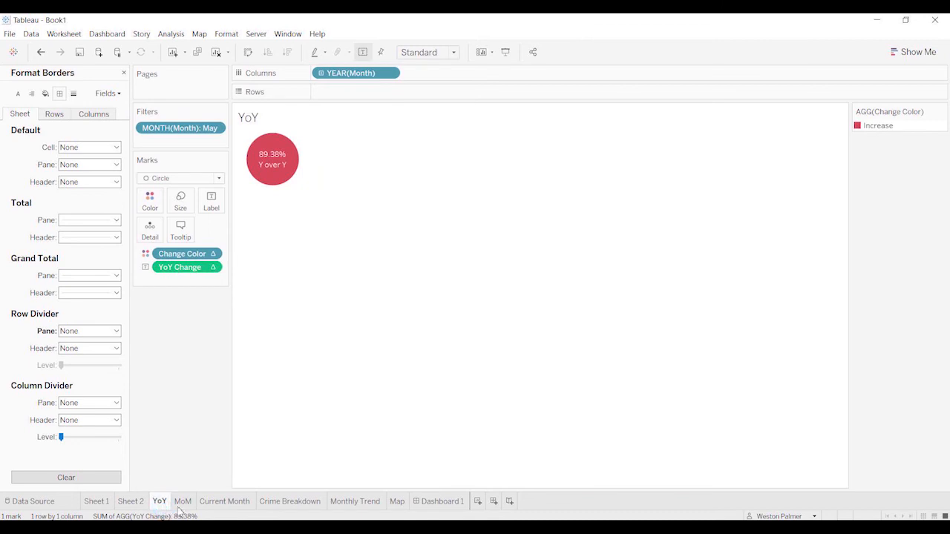
left_click(446, 498, "shift")
right_click(452, 500)
left_click(491, 485)
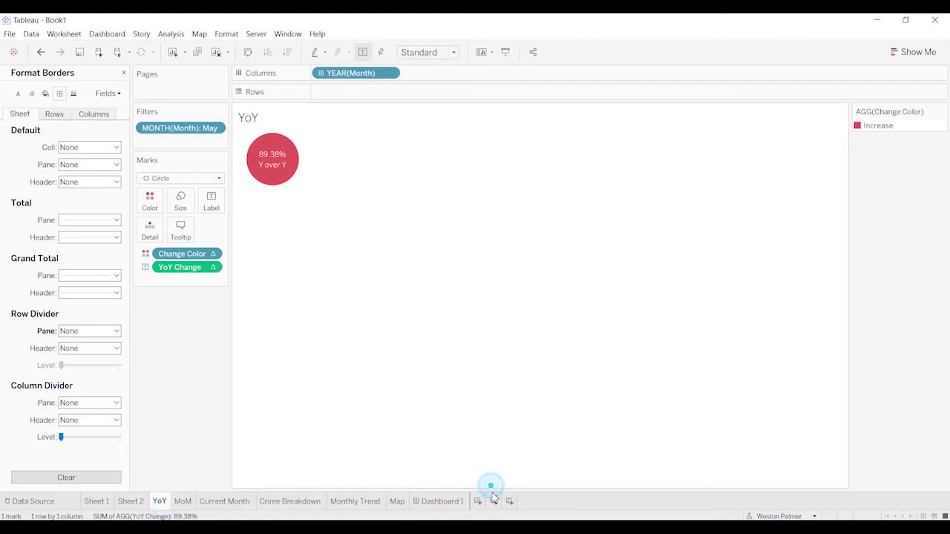
left_click(444, 502, "shift")
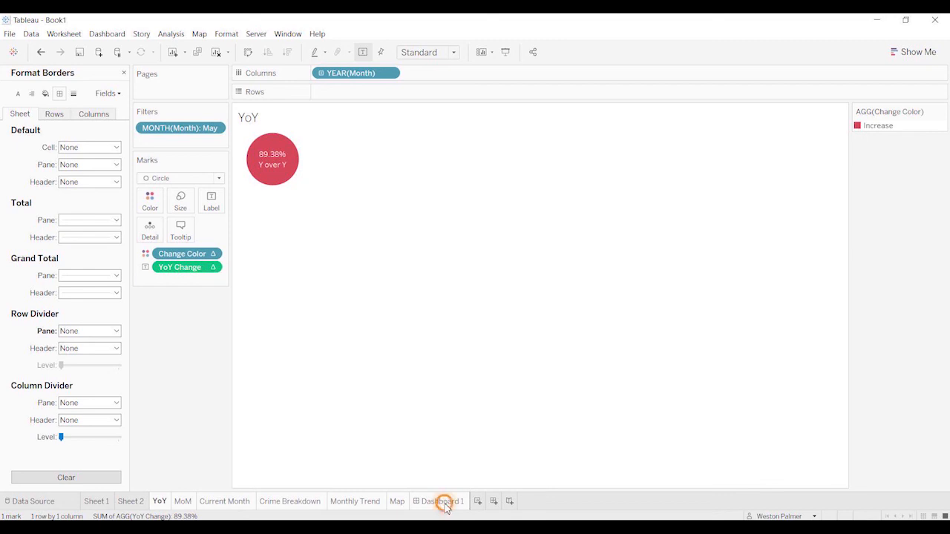
right_click(445, 501)
mouse_move(481, 504)
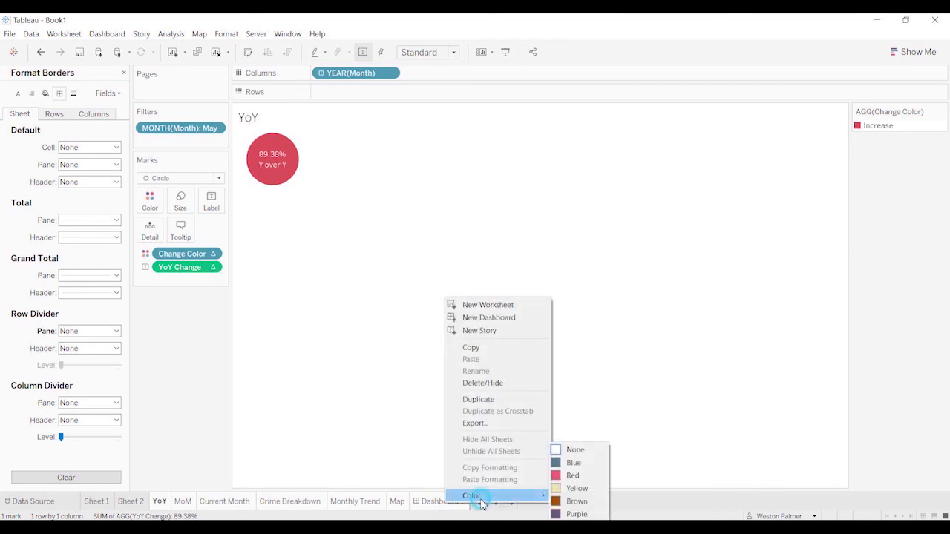
left_click(568, 503)
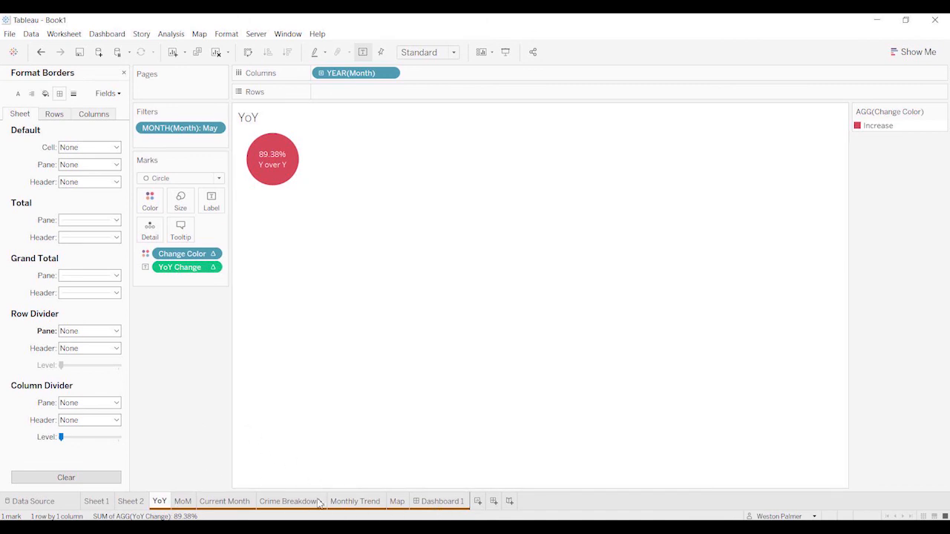
left_click(456, 504)
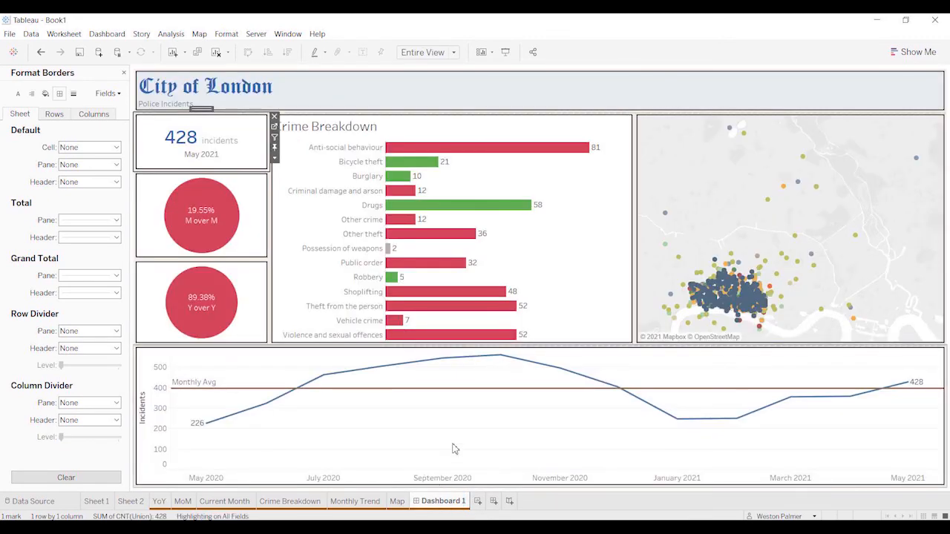